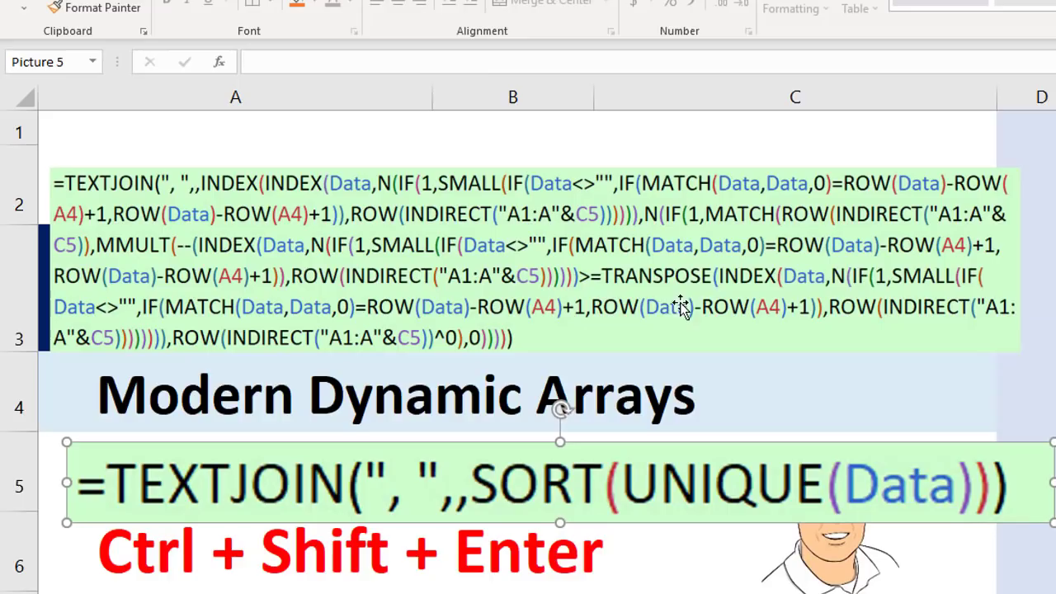
# Move the short TEXTJOIN(SORT(UNIQUE(Data))) formula picture from row 7 up to row 5, beside 'NO'.
pyautogui.click(644, 289)
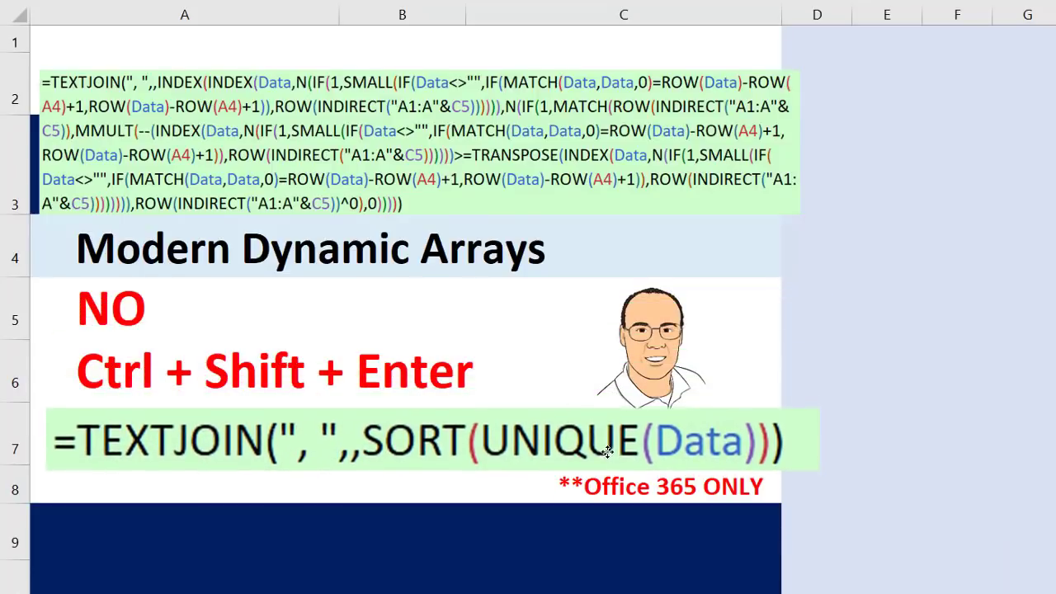
pyautogui.click(611, 450)
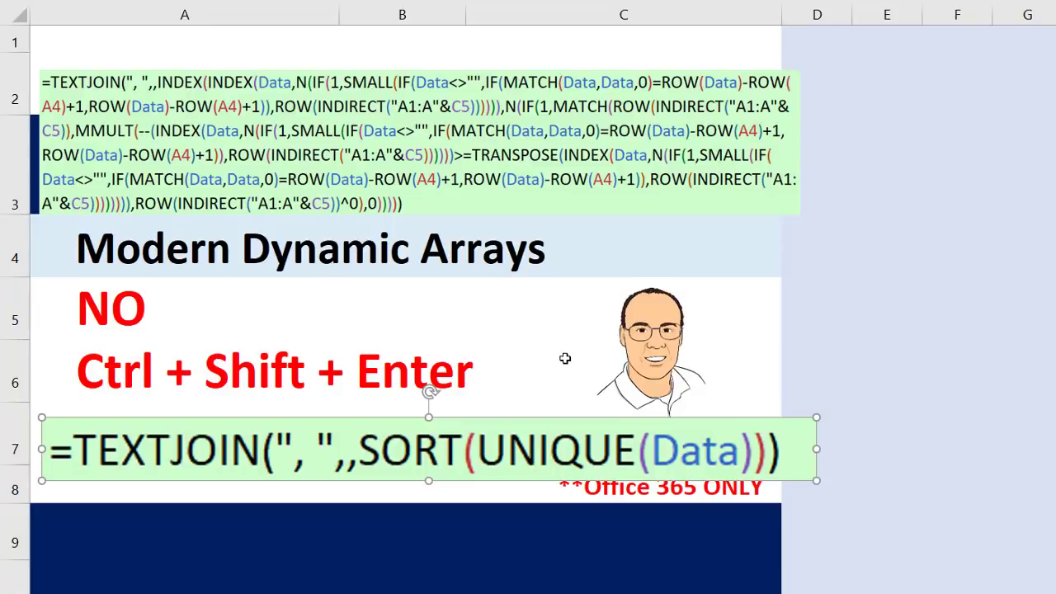
pyautogui.moveTo(496, 428); pyautogui.dragTo(700, 287)
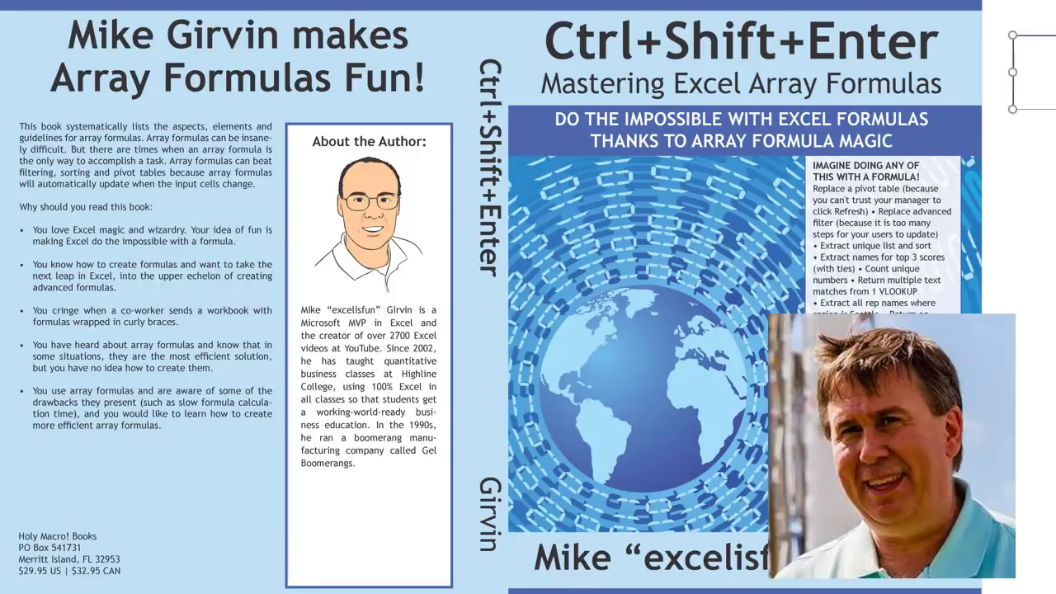
# Place the Enter text box on top of the book cover image.
pyautogui.moveTo(1023, 71); pyautogui.dragTo(665, 28)
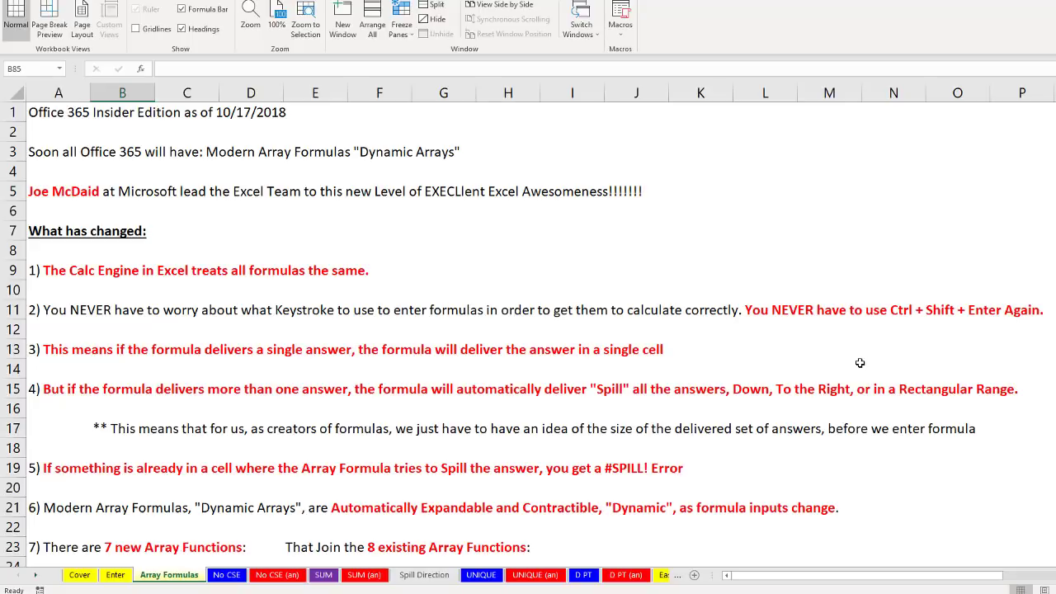
# Scroll the Array Formulas sheet to row 25, showing the function lists and 'What has not changed'.
pyautogui.scroll(-5, 860, 363)
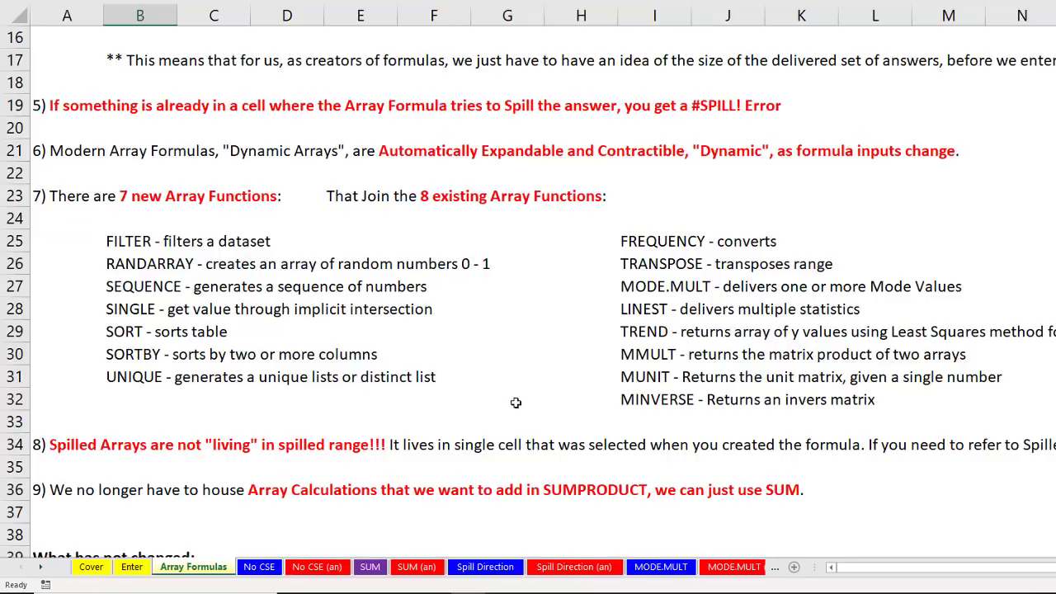
pyautogui.scroll(-3, 511, 407)
pyautogui.scroll(-1, 512, 408)
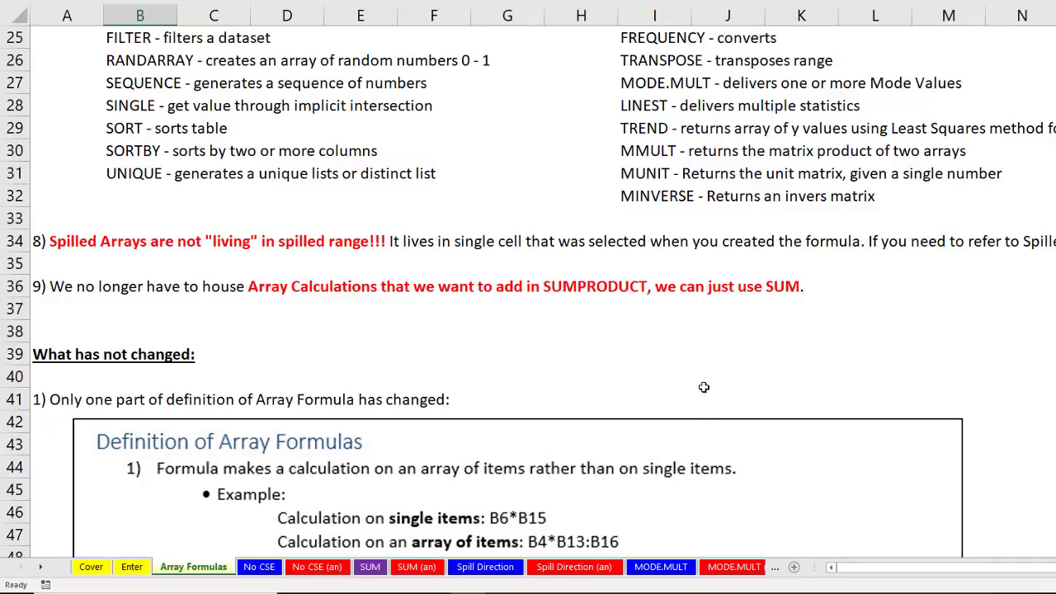
# Scroll the Array Formulas sheet to show the array-constant rules and arguments that can't handle arrays.
pyautogui.scroll(-4, 700, 383)
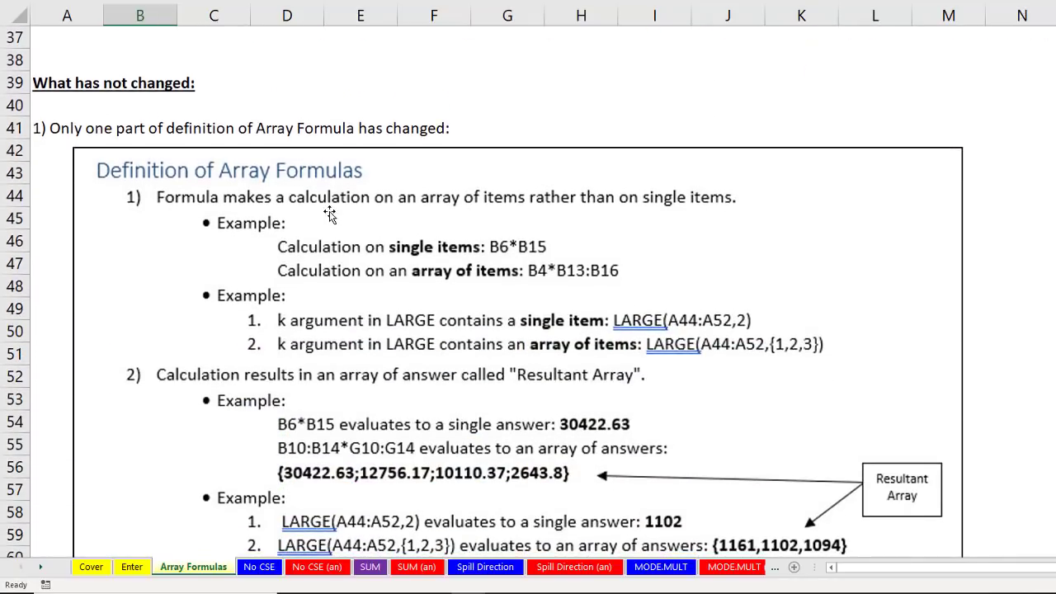
pyautogui.keyDown('ctrl'); pyautogui.scroll(-3, 348, 261); pyautogui.keyUp('ctrl')
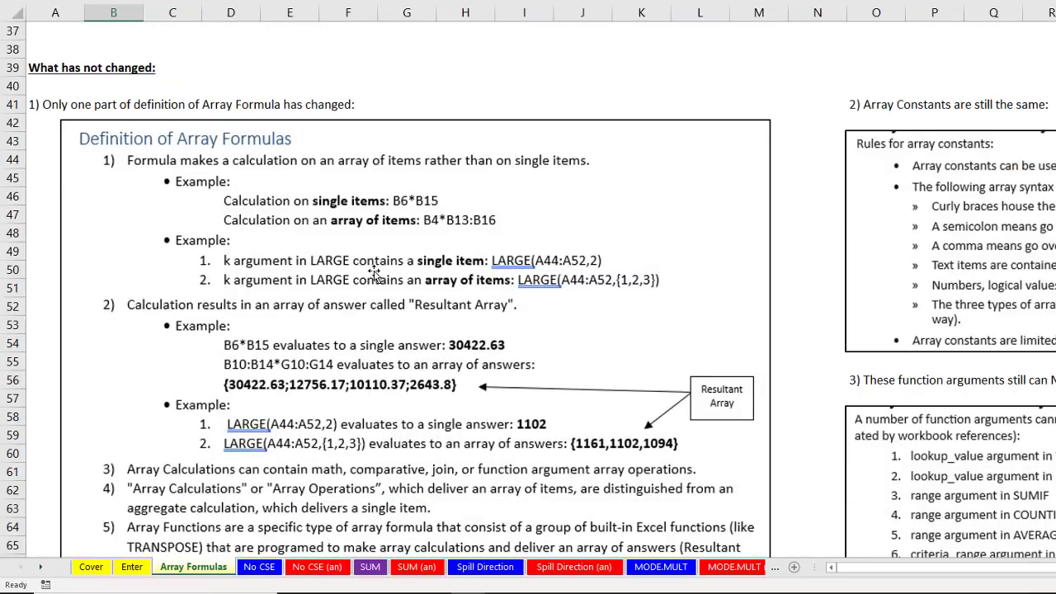
pyautogui.scroll(-7, 462, 363)
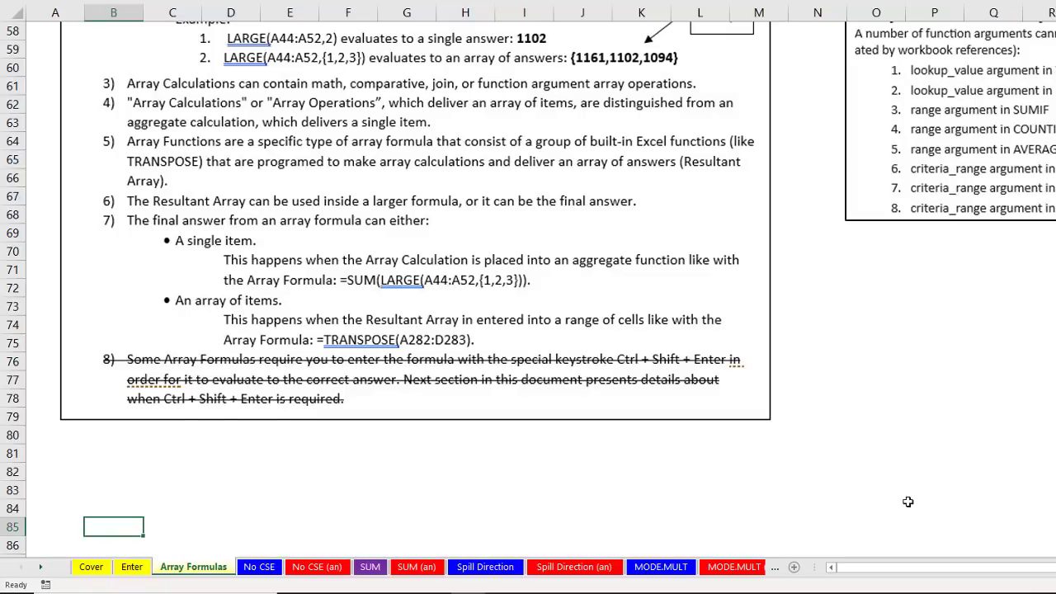
pyautogui.scroll(7, 908, 502)
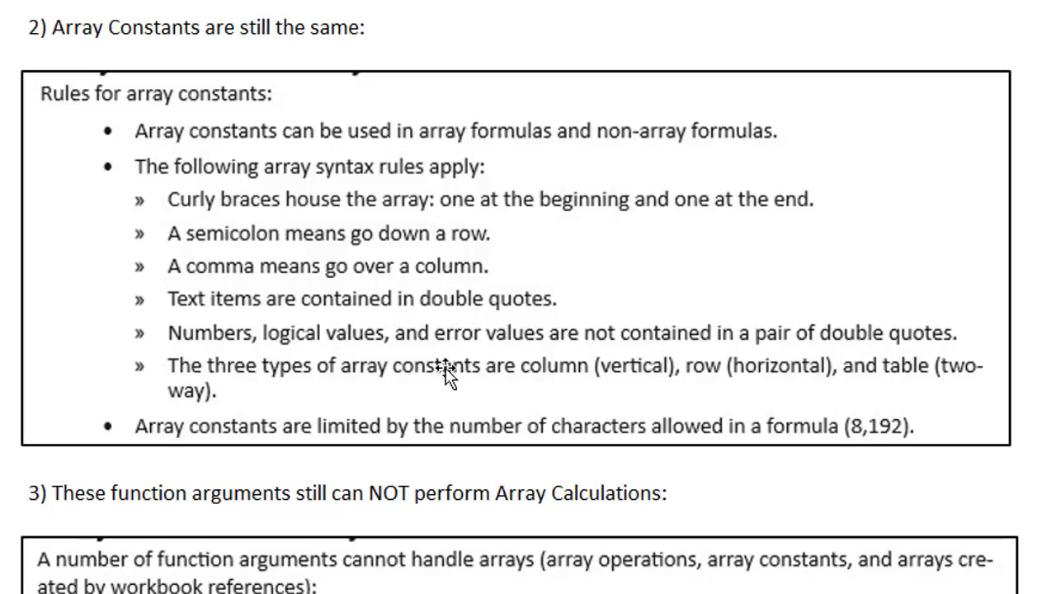
pyautogui.scroll(-3, 458, 423)
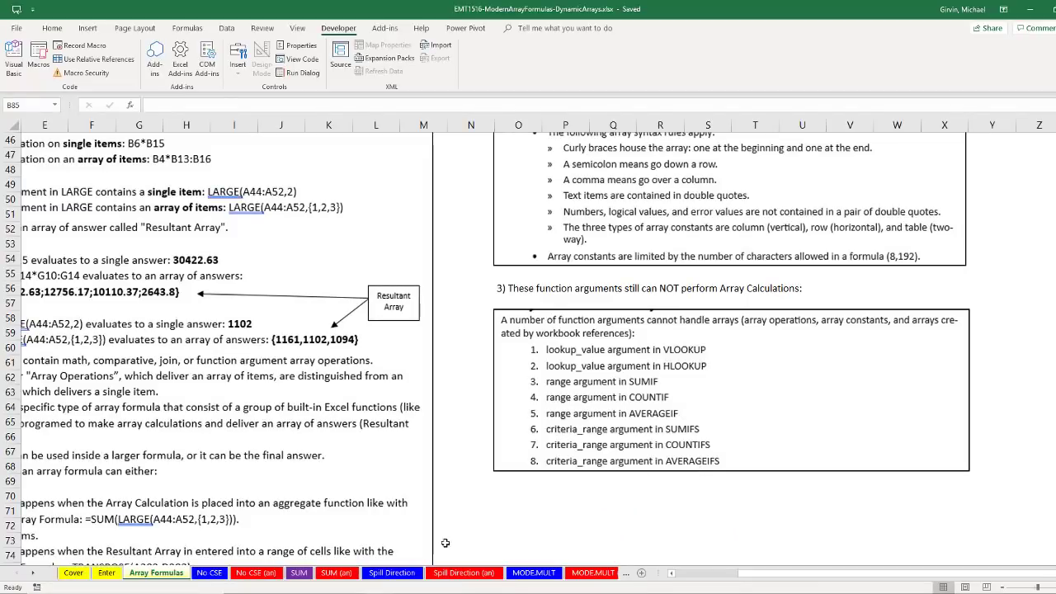
# On the No CSE sheet, look over the SalesRep, Customer and Sales columns, then select Average cell E31.
pyautogui.click(209, 576)
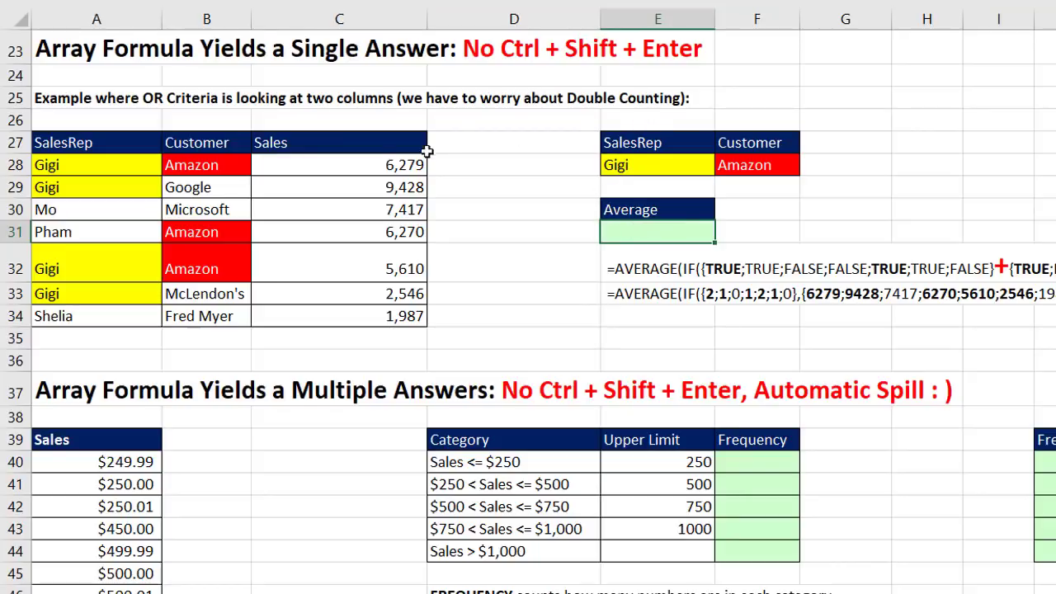
pyautogui.moveTo(393, 165); pyautogui.dragTo(401, 318)
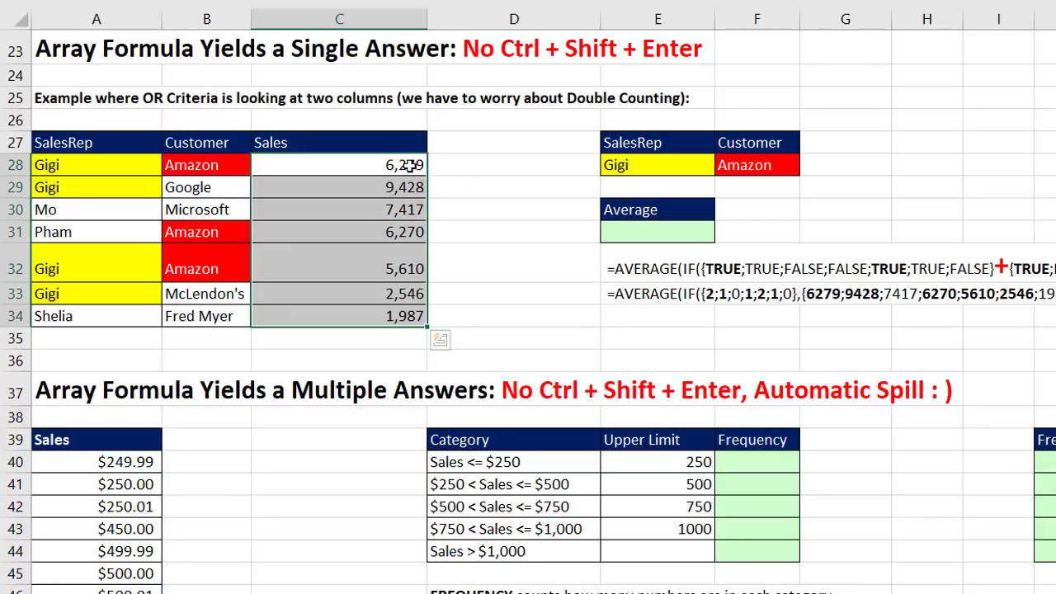
pyautogui.click(95, 171)
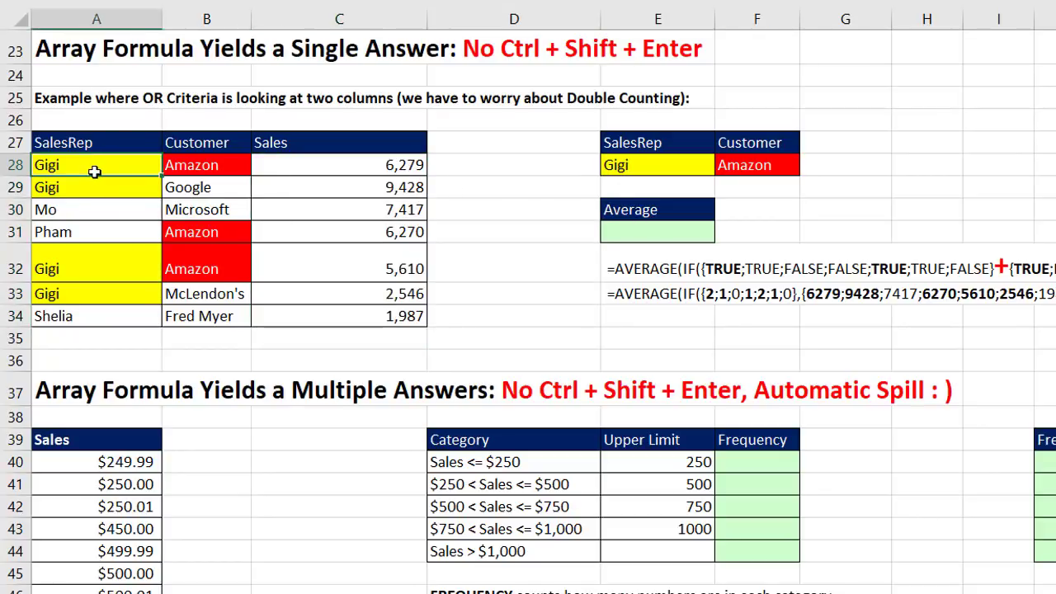
pyautogui.click(200, 165)
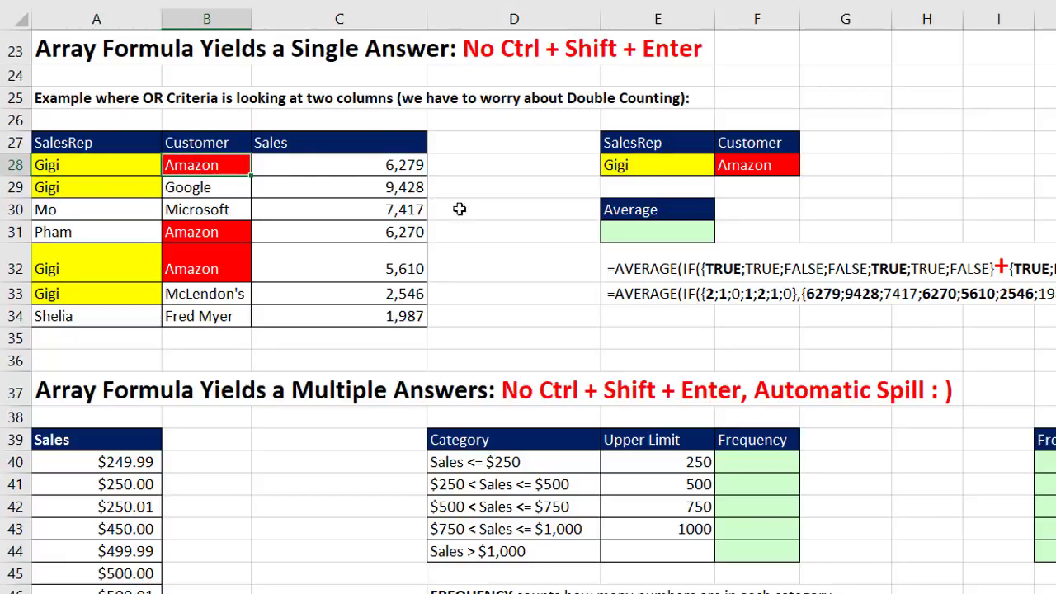
pyautogui.click(620, 232)
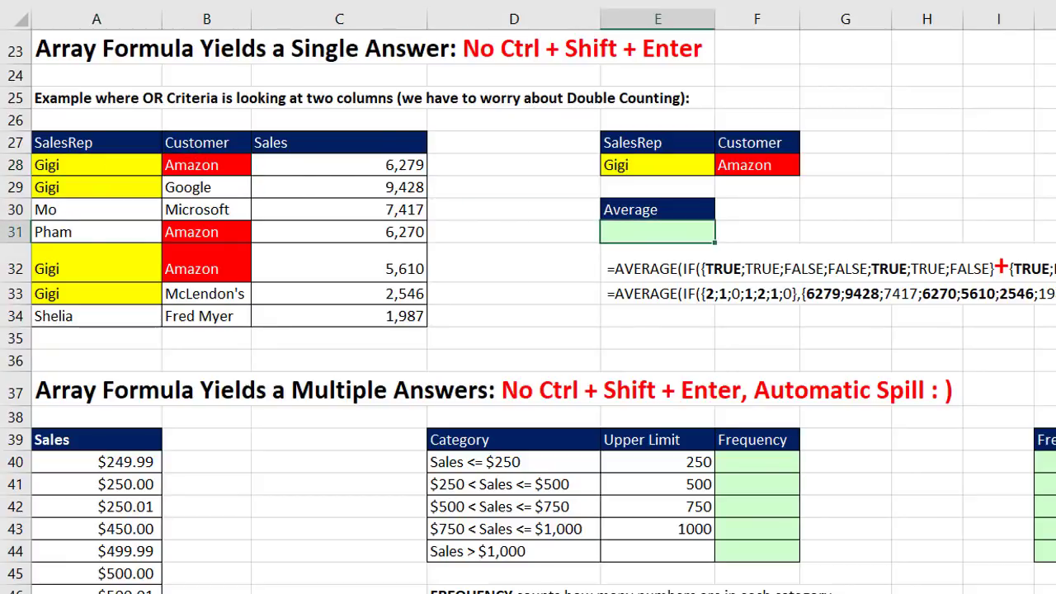
# Paste the OR-criteria IF formula into E31 and evaluate it with F9 to inspect the array.
pyautogui.write('=IF((A28:A34=E28)+(B28:B34=F28),C28:C34)')
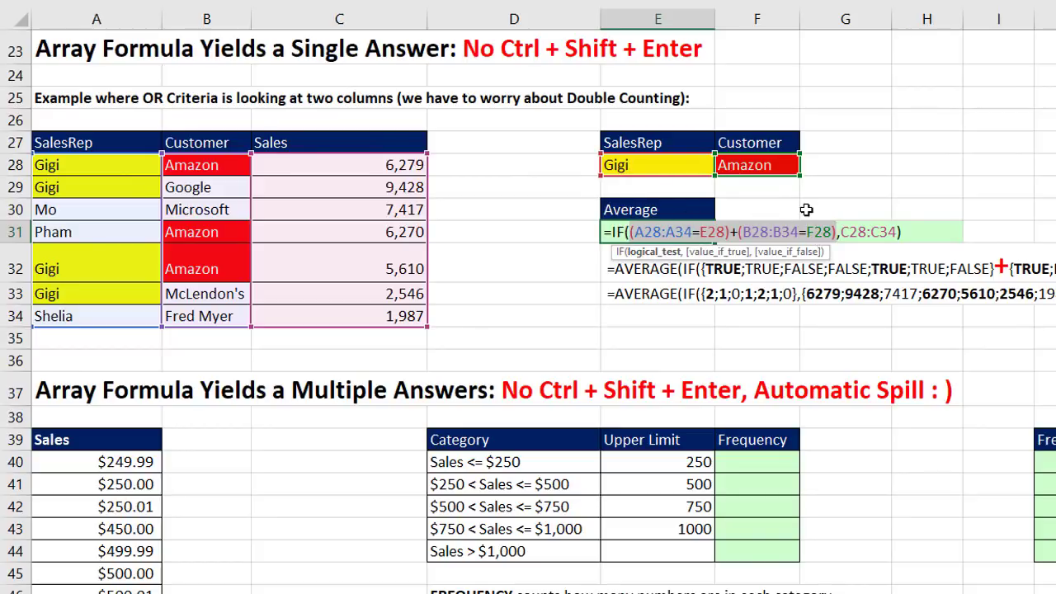
pyautogui.click(734, 235)
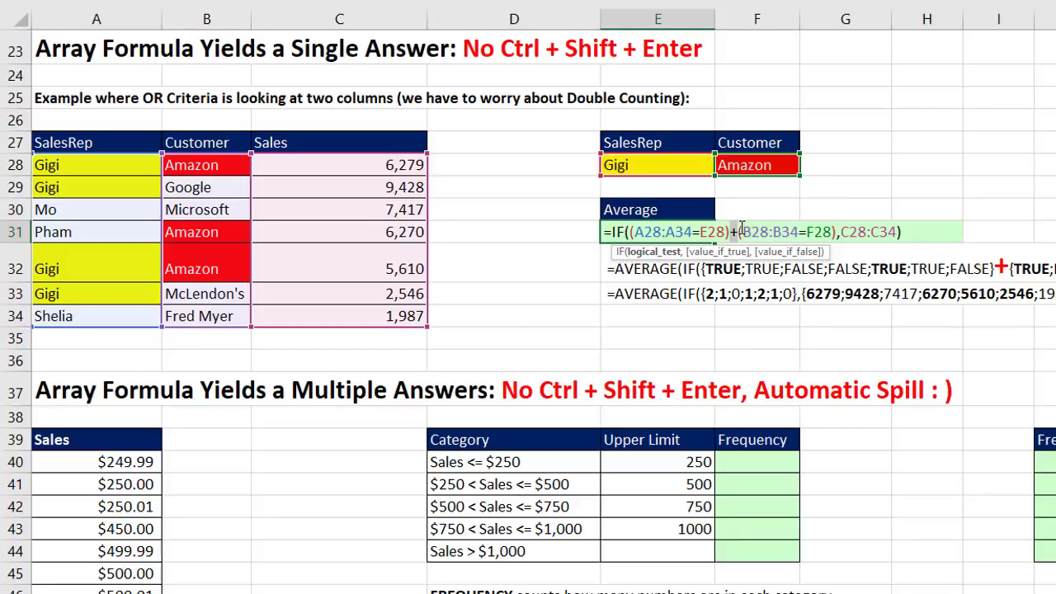
pyautogui.click(657, 255)
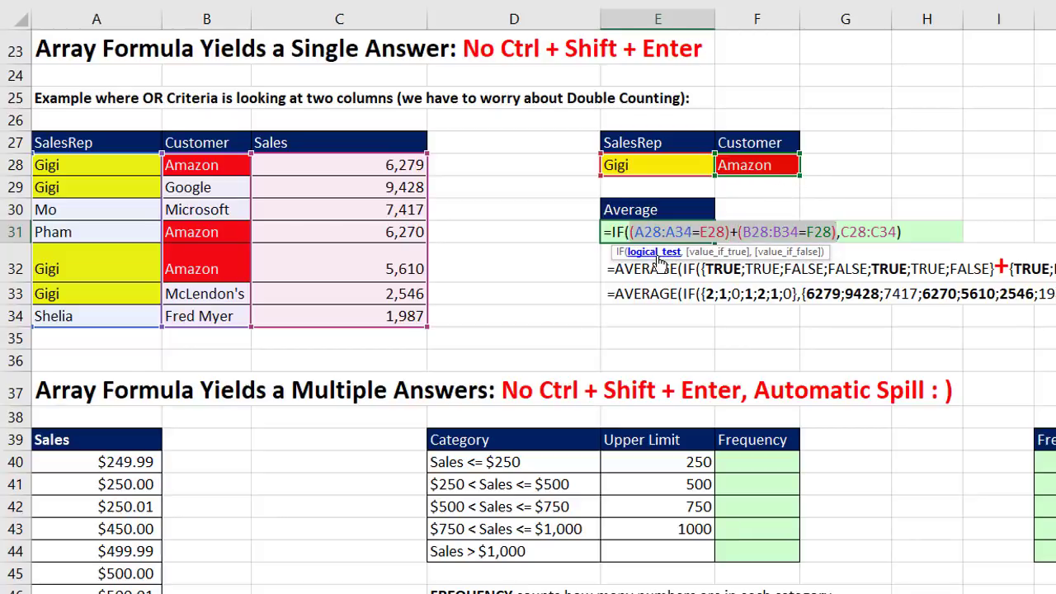
pyautogui.click(707, 254)
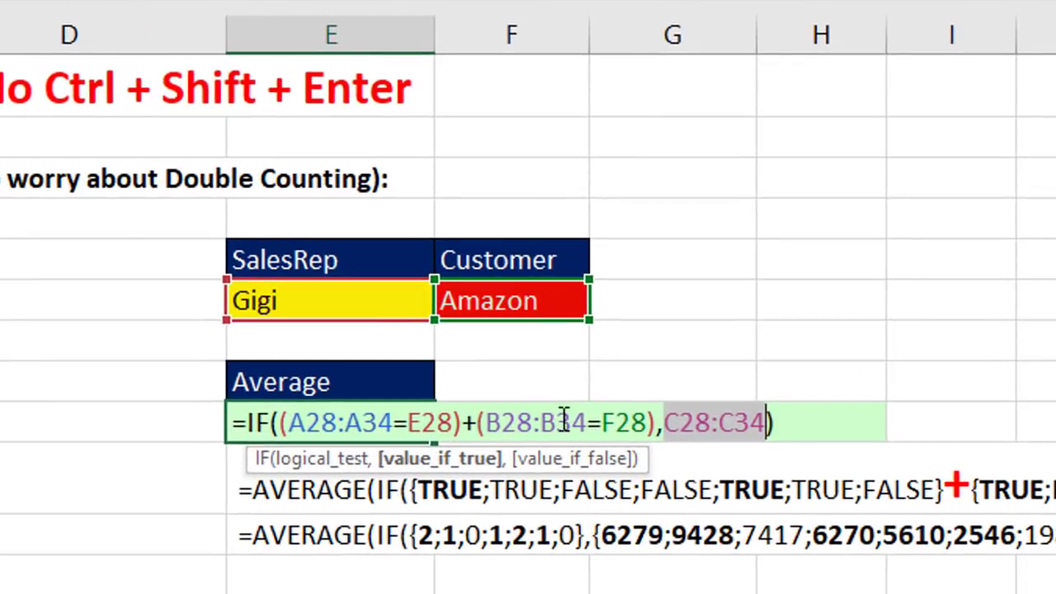
pyautogui.click(593, 422)
pyautogui.press('Left')
pyautogui.press('Left')
pyautogui.press('Left')
pyautogui.press('Left')
pyautogui.press('Left')
pyautogui.press('Left')
pyautogui.press('Left')
pyautogui.press('Left')
pyautogui.press('Left')
pyautogui.press('Left')
pyautogui.press('Left')
pyautogui.press('Left')
pyautogui.press('Left')
pyautogui.press('Left')
pyautogui.press('Left')
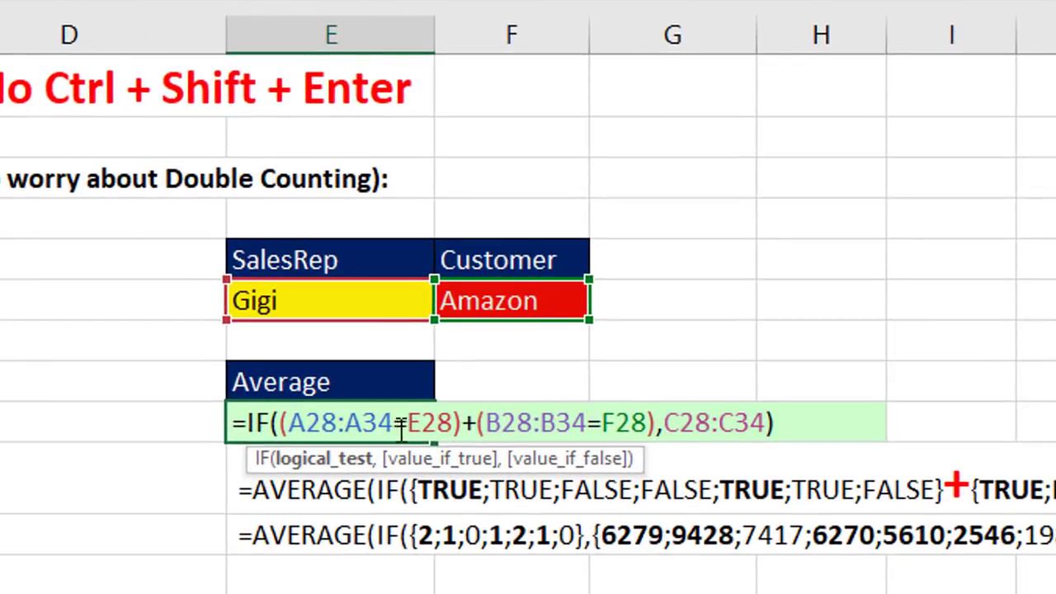
pyautogui.hotkey('shift', 'Right')
pyautogui.press('Right')
pyautogui.press('Right')
pyautogui.press('Right')
pyautogui.press('Right')
pyautogui.hotkey('shift', 'Right')
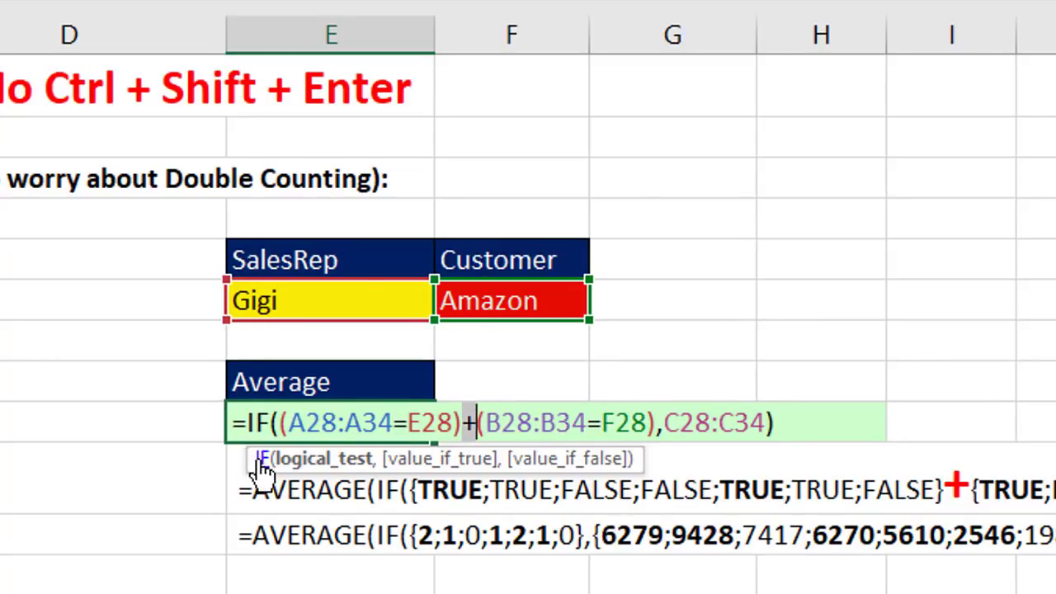
pyautogui.click(811, 427)
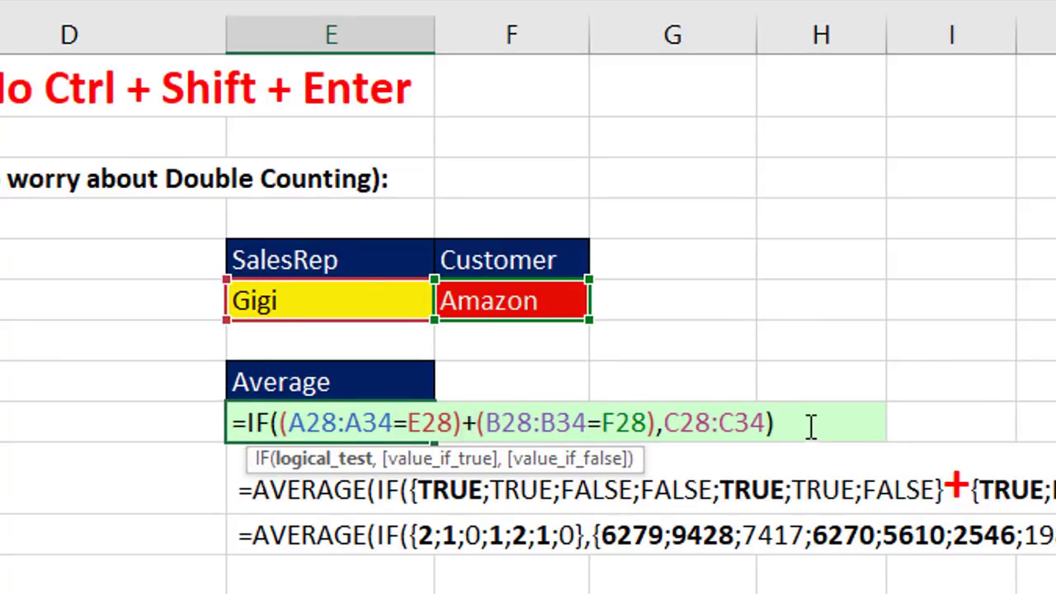
pyautogui.press('F9')
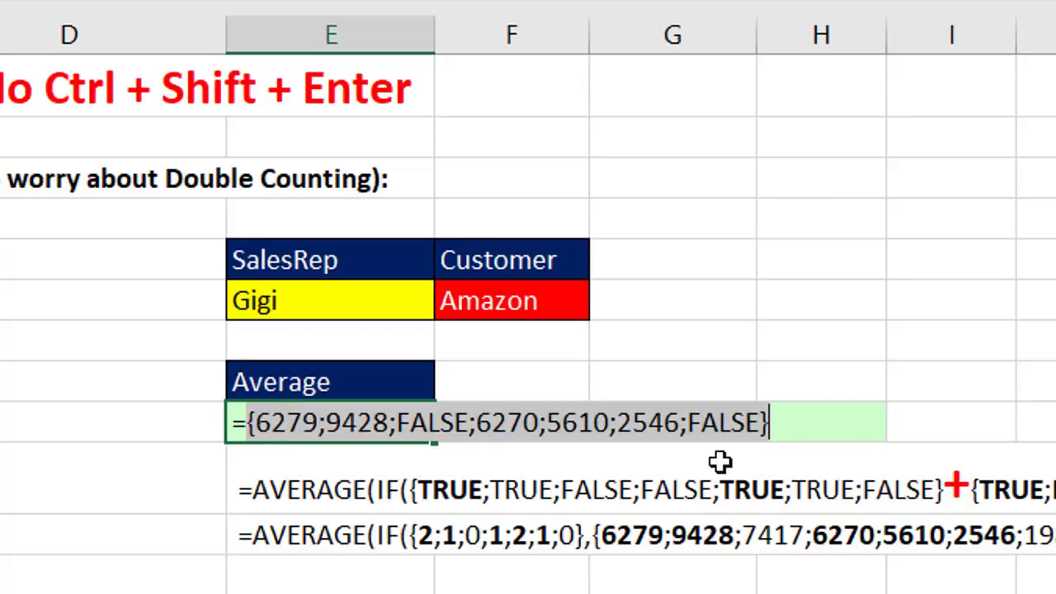
pyautogui.hotkey('ctrl', 'z')
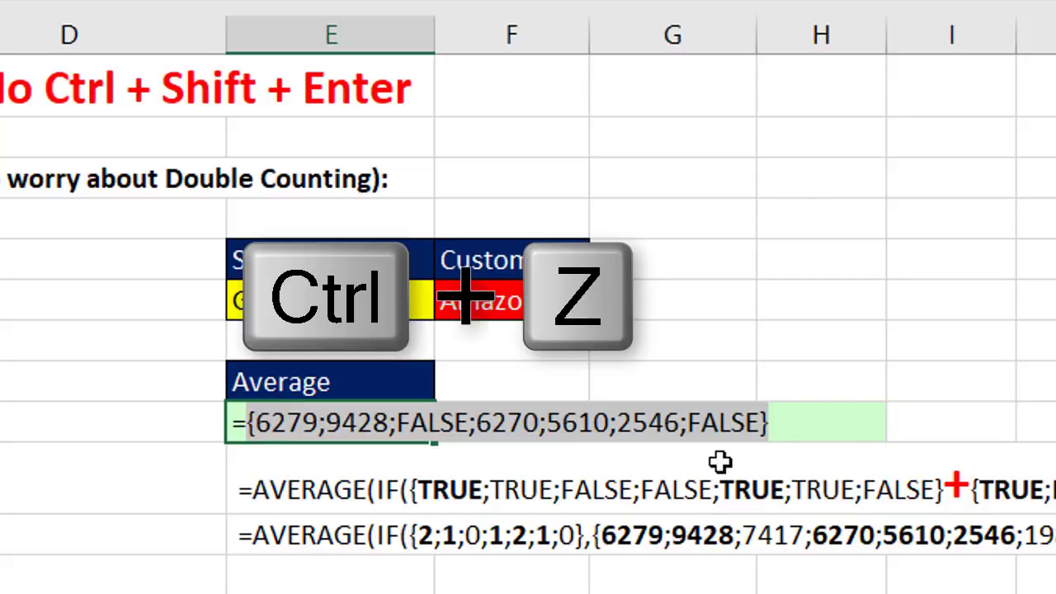
# Wrap the formula in AVERAGE and enter it normally in E31, returning 5,648.
pyautogui.click(249, 425)
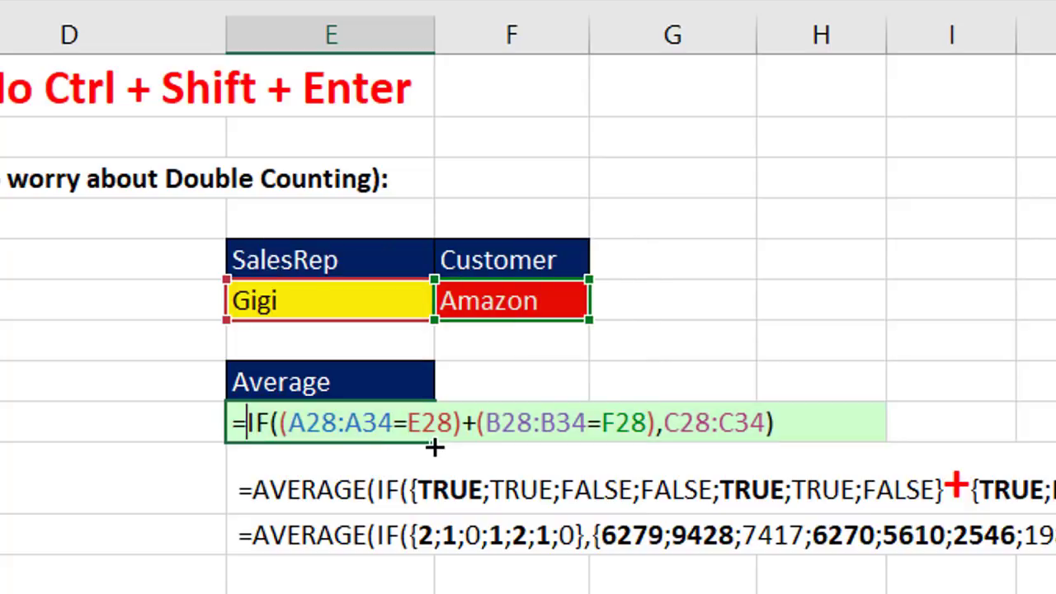
pyautogui.write('aver')
pyautogui.press('Tab')
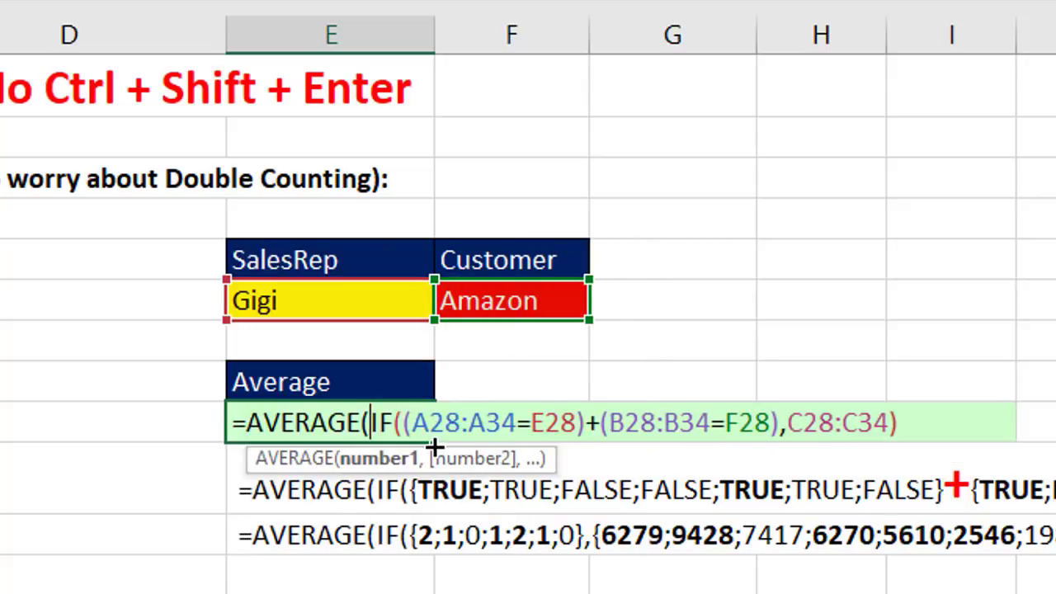
pyautogui.click(925, 422)
pyautogui.write(')')
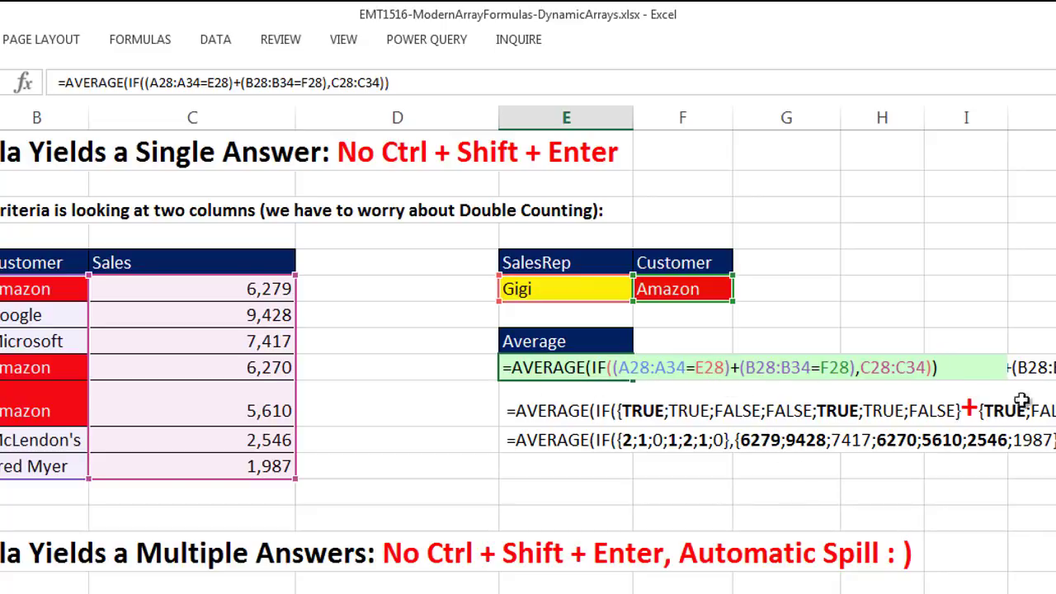
pyautogui.press('Return')
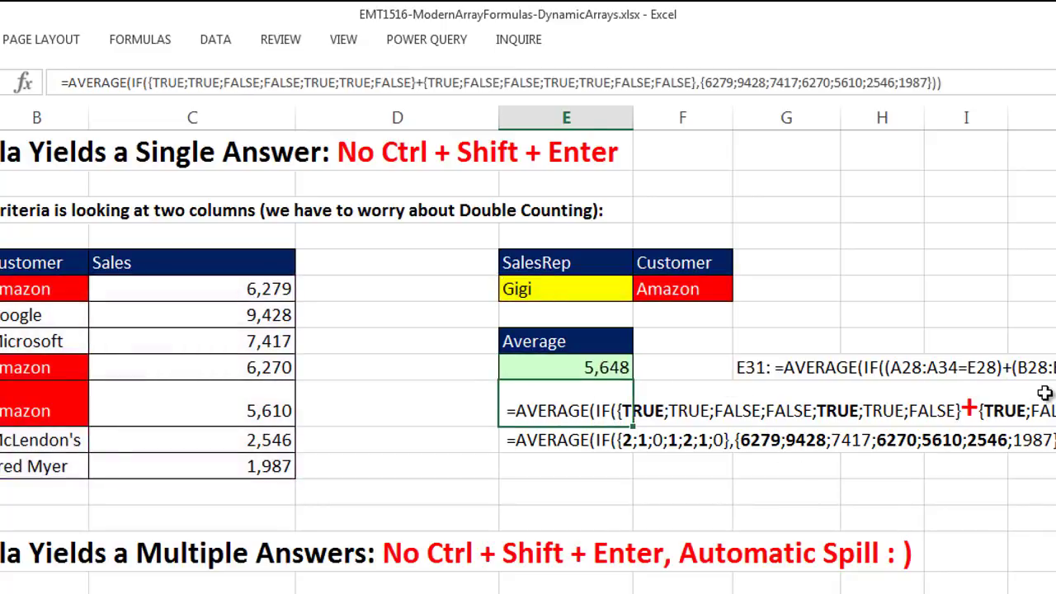
# Inspect the 5,648 average and the #VALUE! result from the formula copied into column G.
pyautogui.click(567, 363)
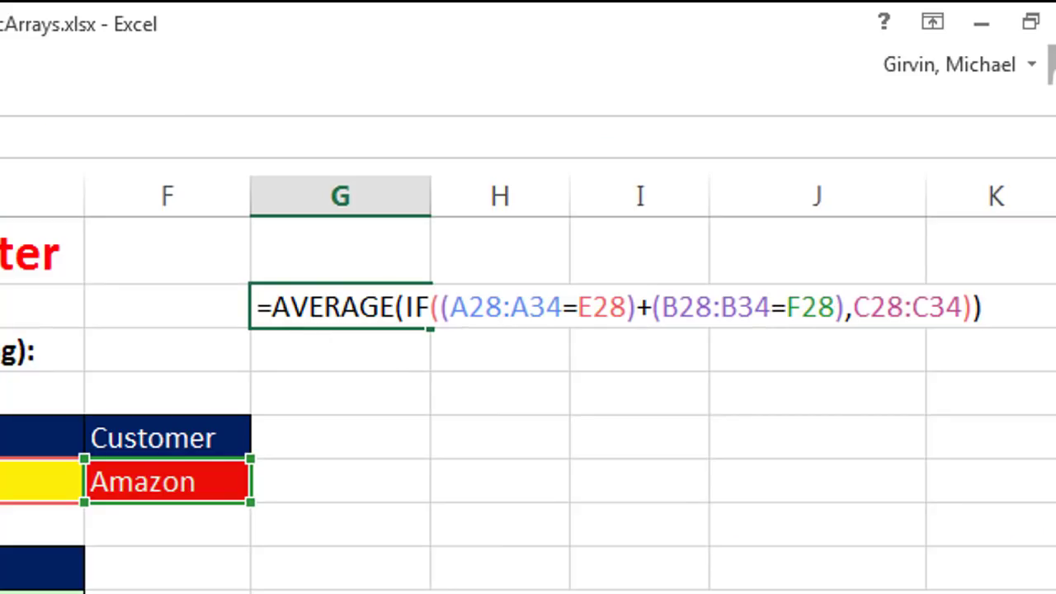
pyautogui.press('Return')
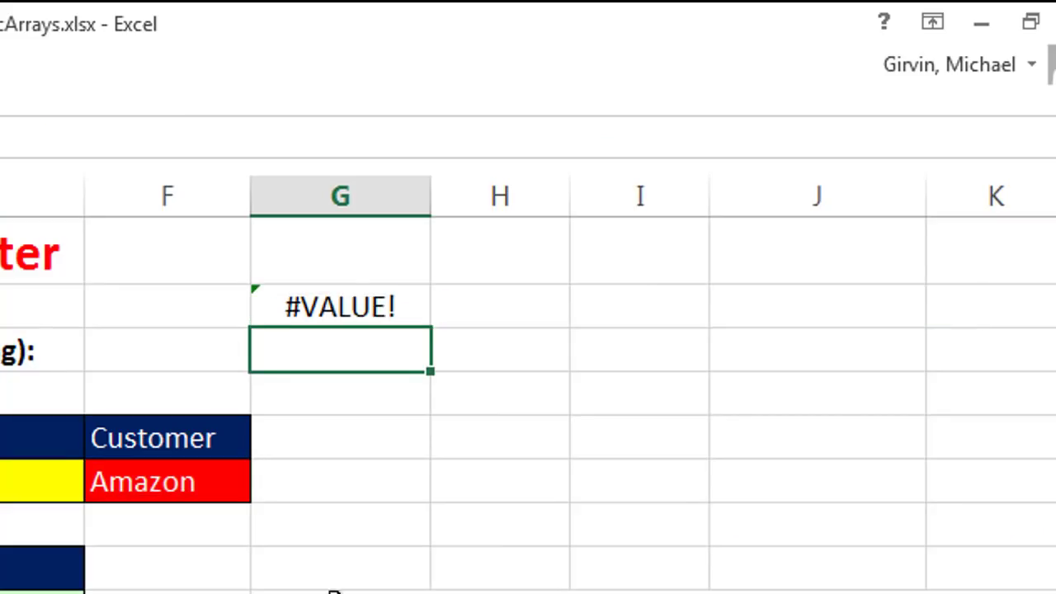
pyautogui.click(318, 303)
# Re-enter E31's AVERAGE(IF) formula as a Ctrl+Shift+Enter array formula returning 6,027, then reopen it.
pyautogui.doubleClick(617, 405)
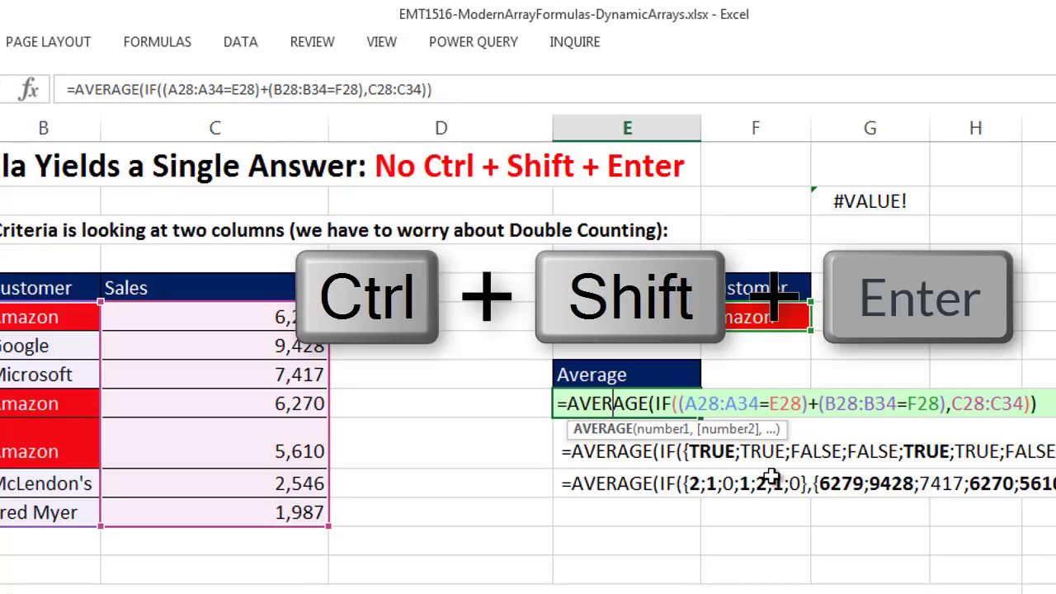
pyautogui.hotkey('ctrl', 'shift', 'Return')
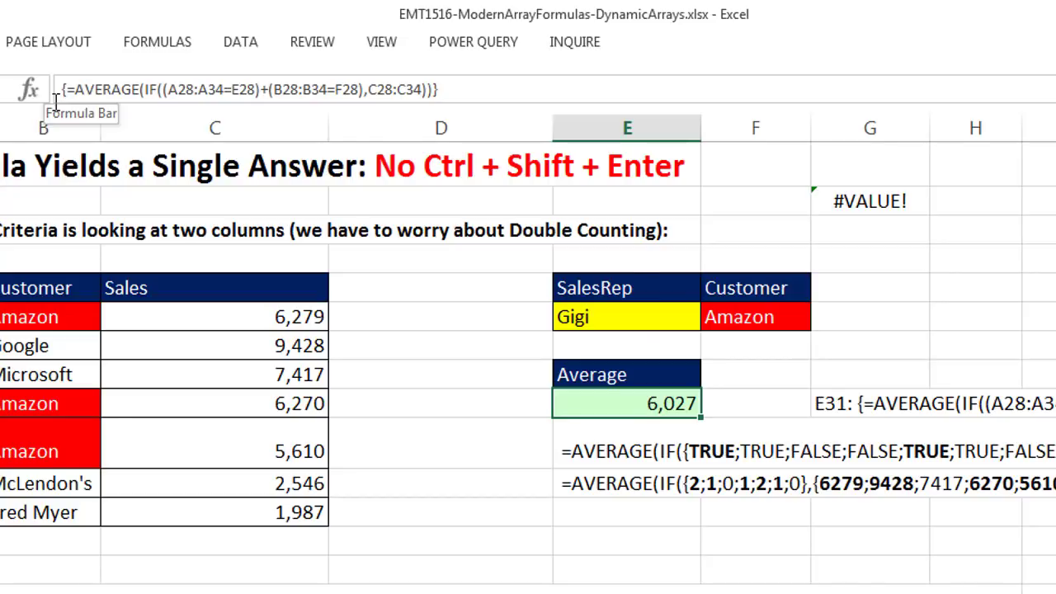
pyautogui.press('F2')
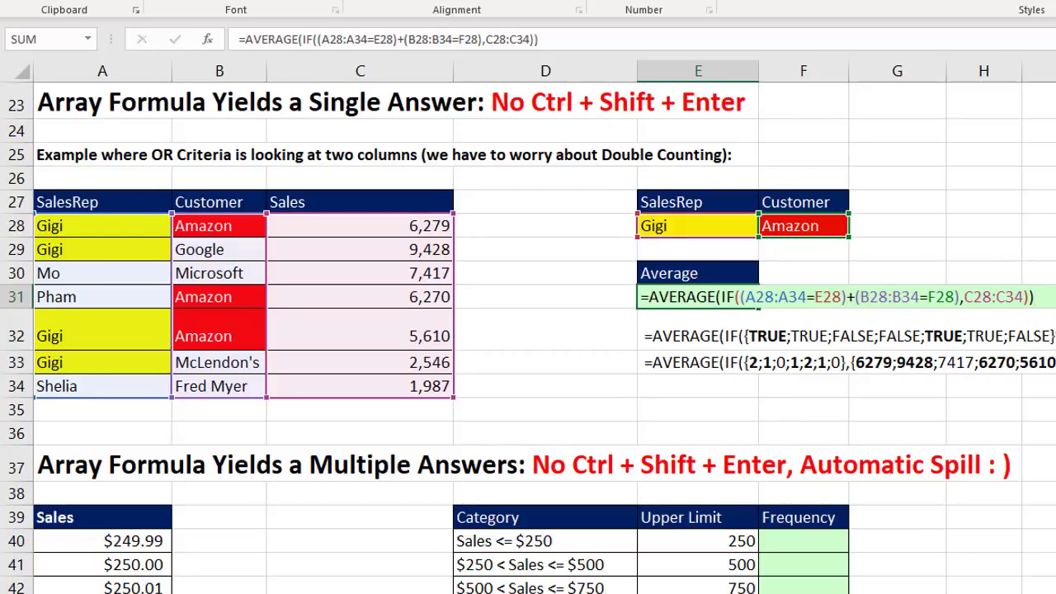
# Commit E31's AVERAGE(IF) formula without array braces and confirm it still returns 6,027.
pyautogui.press('Return')
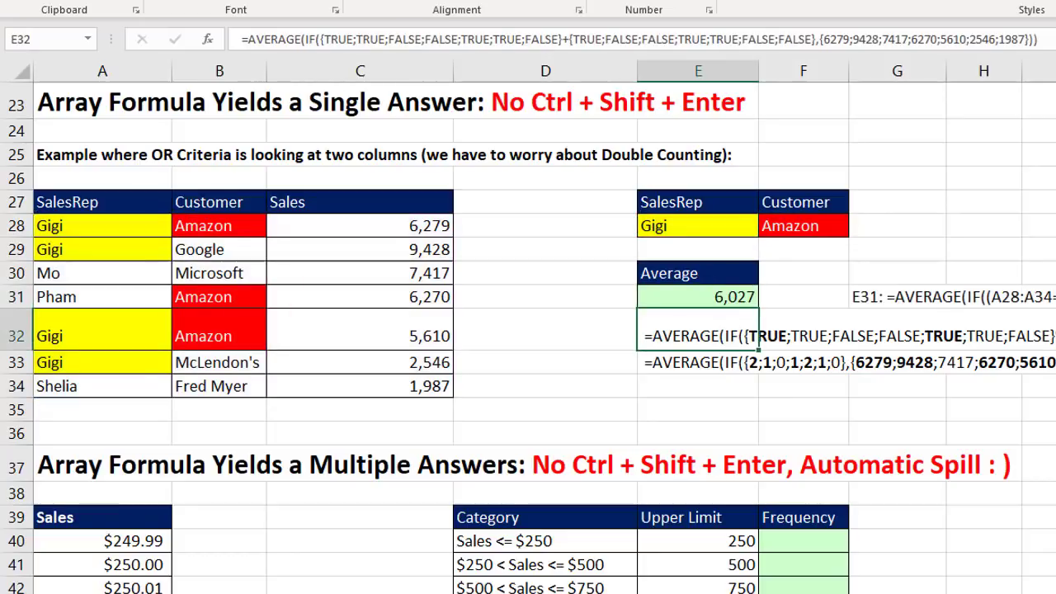
pyautogui.click(743, 298)
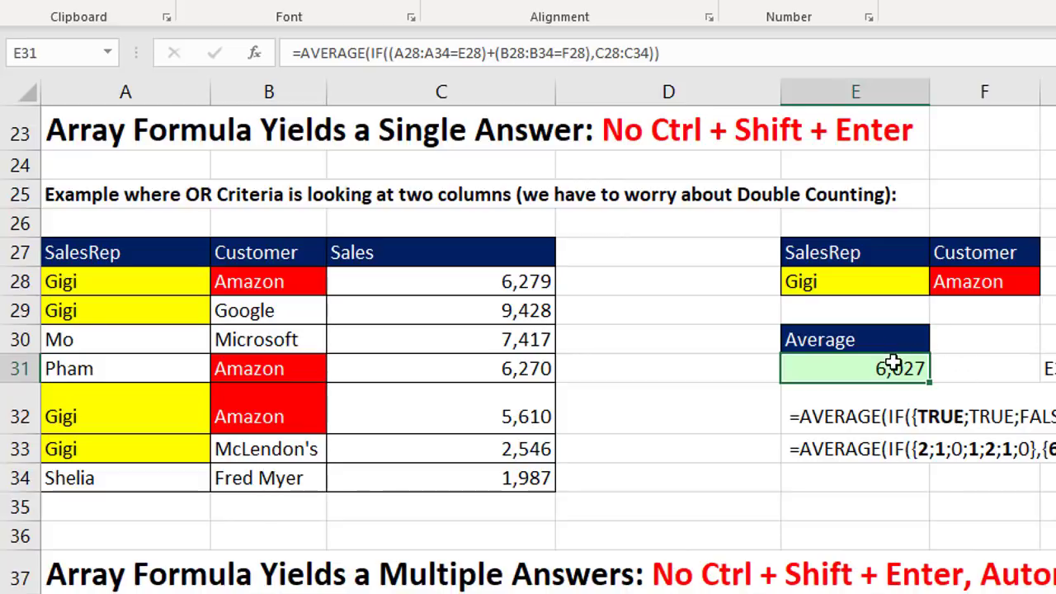
# Scroll to the FREQUENCY example and select the five Frequency cells F40:F44.
pyautogui.scroll(-4, 657, 290)
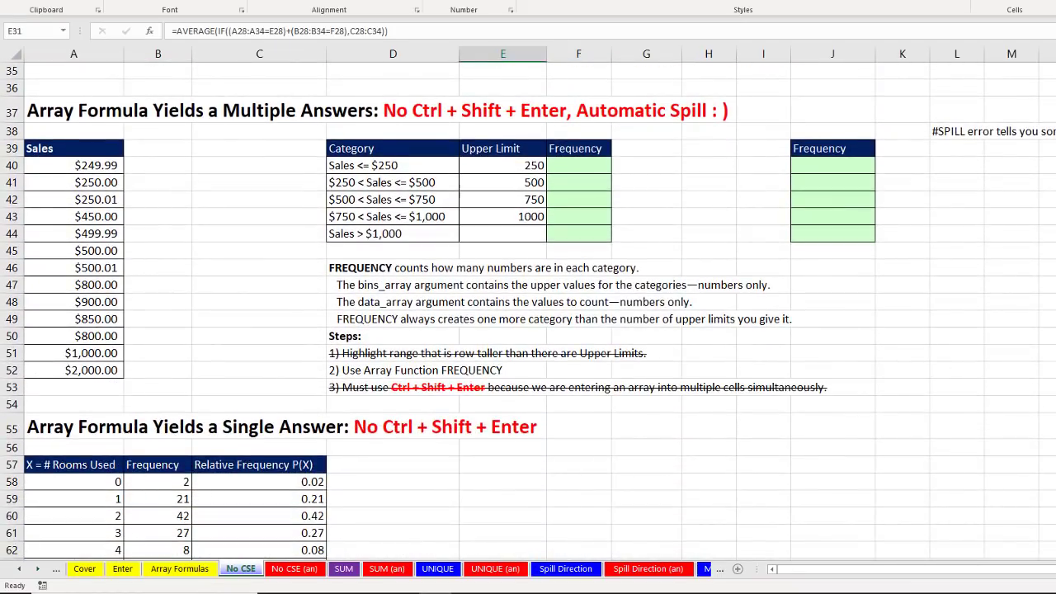
pyautogui.scroll(-1, 669, 238)
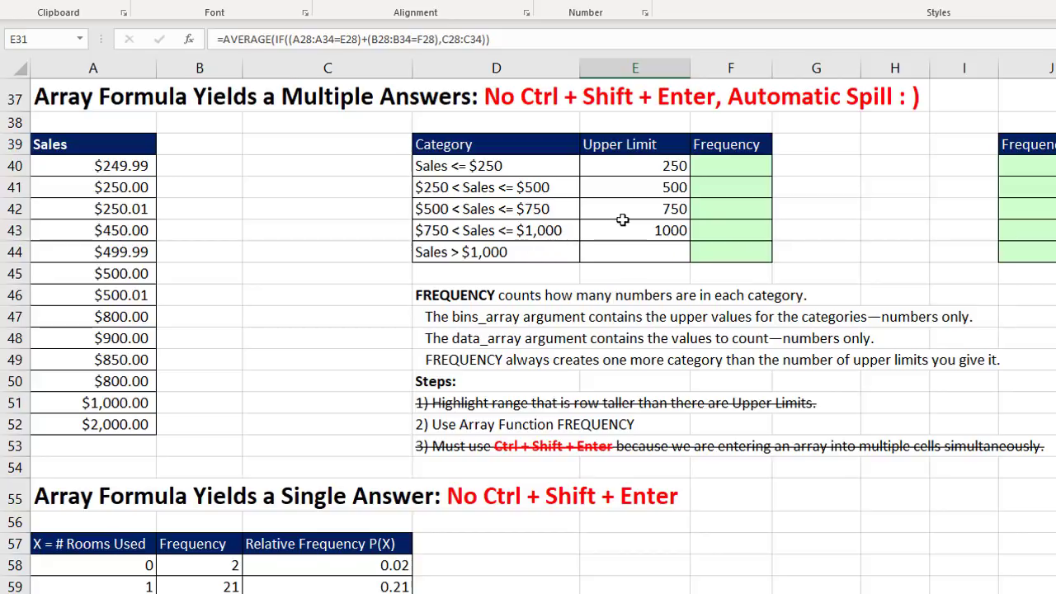
pyautogui.moveTo(644, 169); pyautogui.dragTo(650, 226)
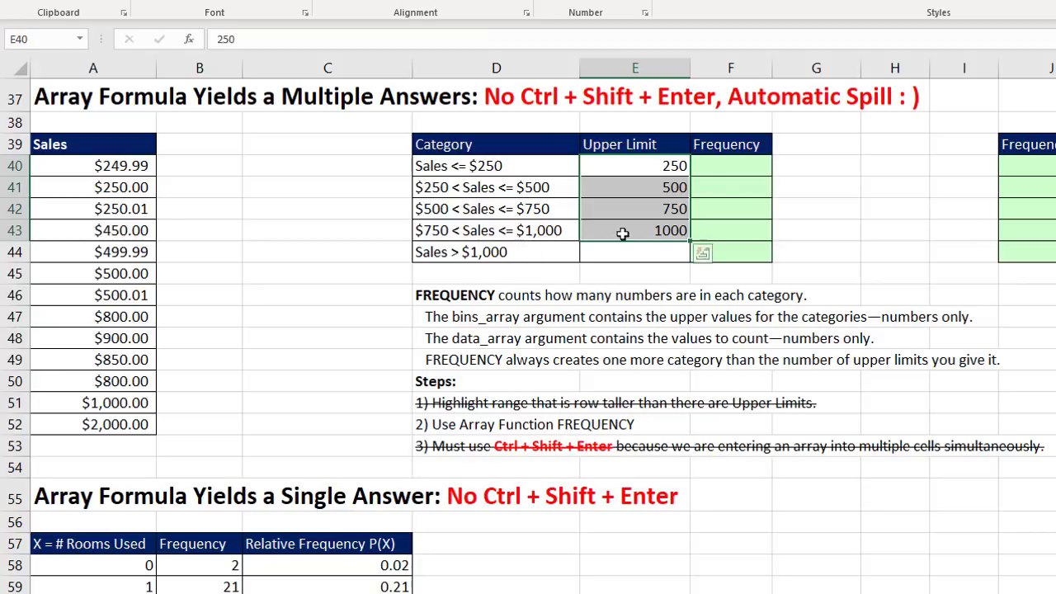
pyautogui.moveTo(731, 165); pyautogui.dragTo(732, 245)
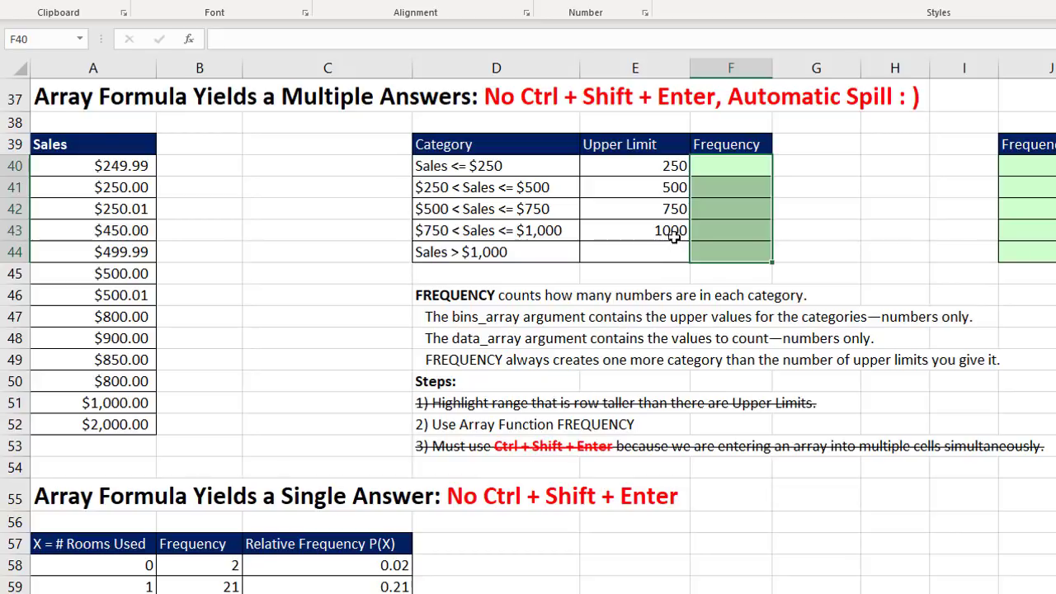
pyautogui.click(715, 163)
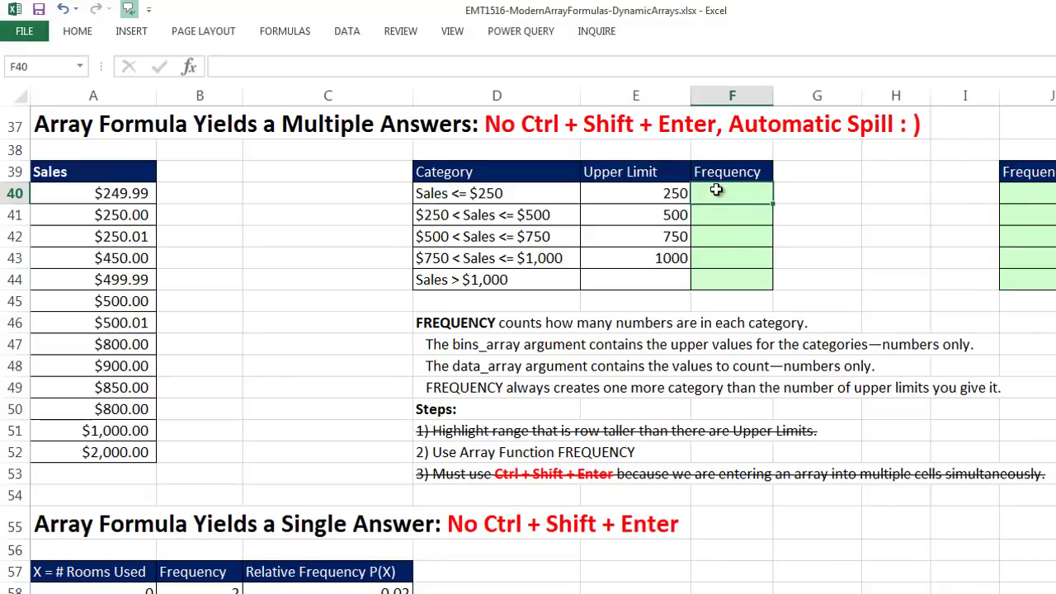
pyautogui.moveTo(718, 191); pyautogui.dragTo(729, 282)
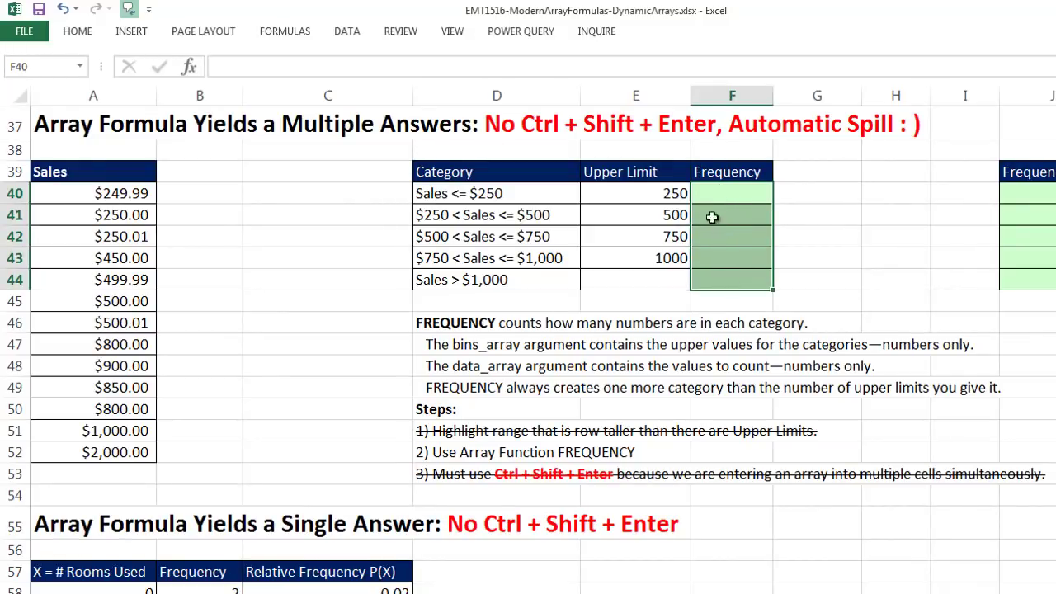
# Enter =FREQUENCY(A40:A52,E40:E43) across F40:F44 as a Ctrl+Shift+Enter array formula.
pyautogui.write('=fr')
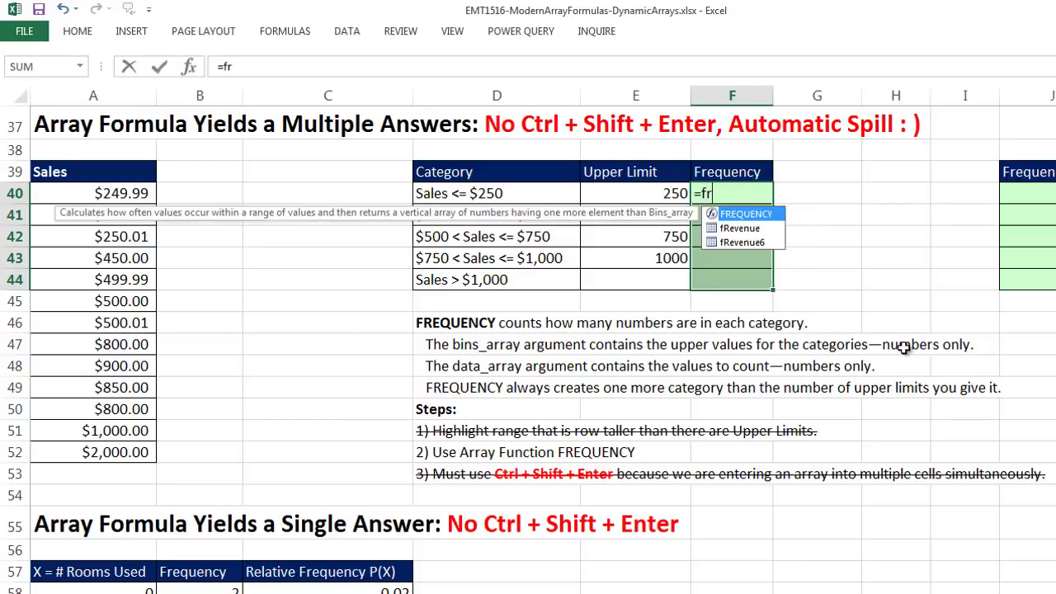
pyautogui.press('Tab')
pyautogui.moveTo(136, 195); pyautogui.dragTo(144, 459)
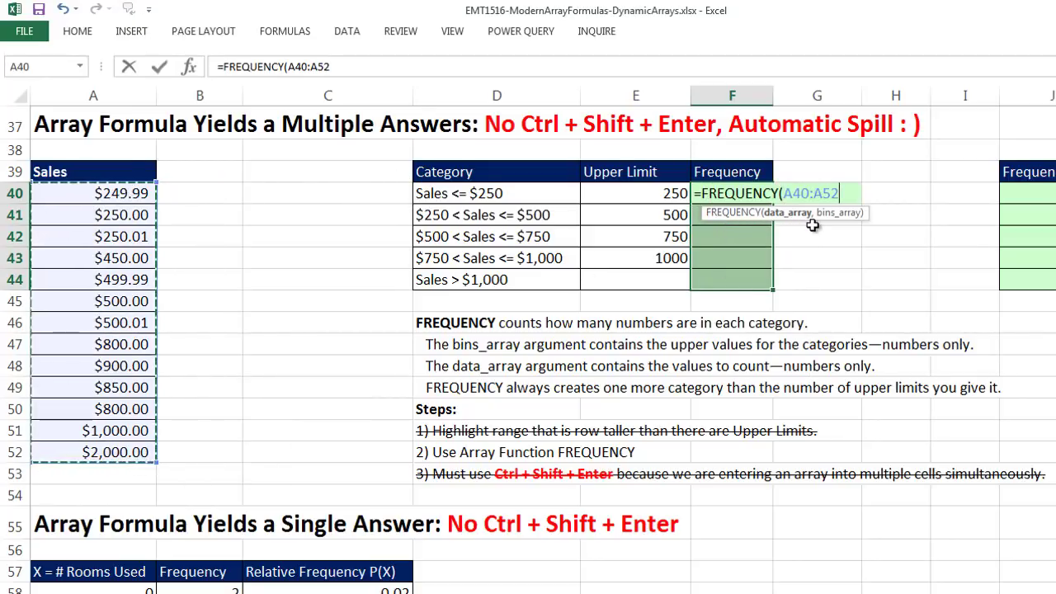
pyautogui.write(',')
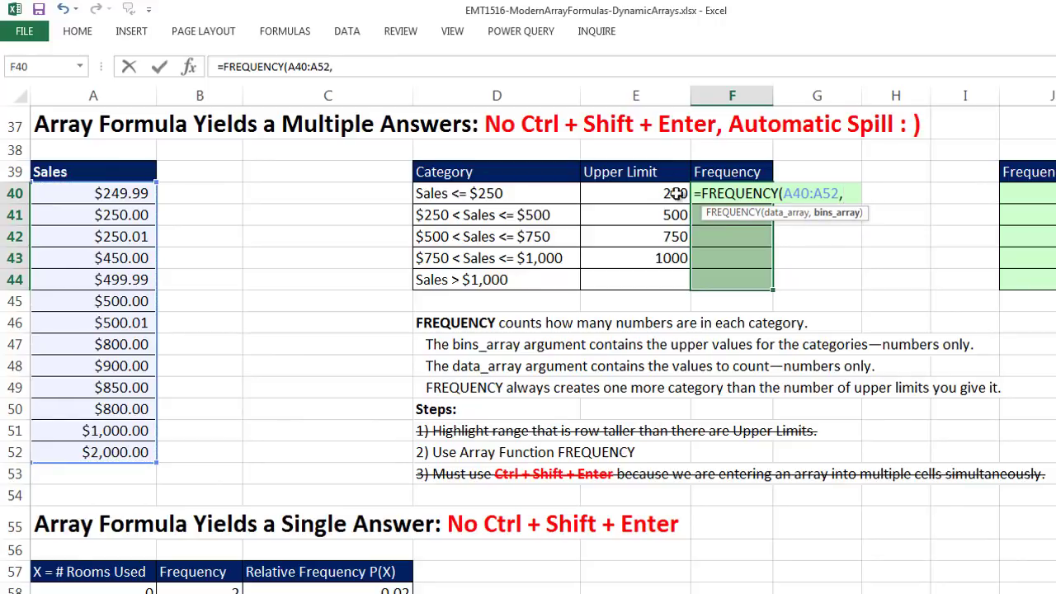
pyautogui.moveTo(672, 195); pyautogui.dragTo(668, 256)
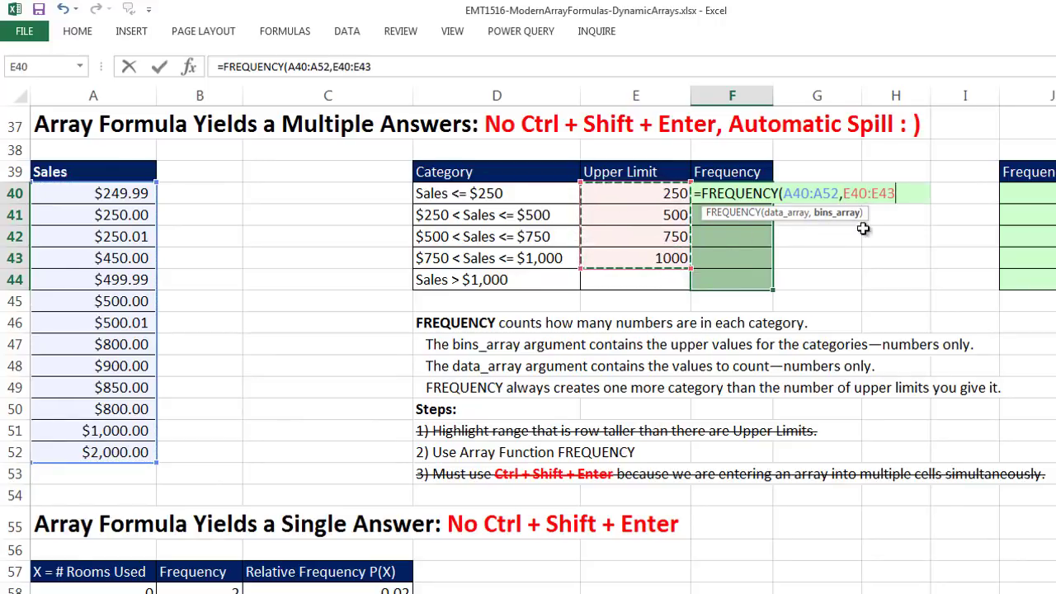
pyautogui.write(')')
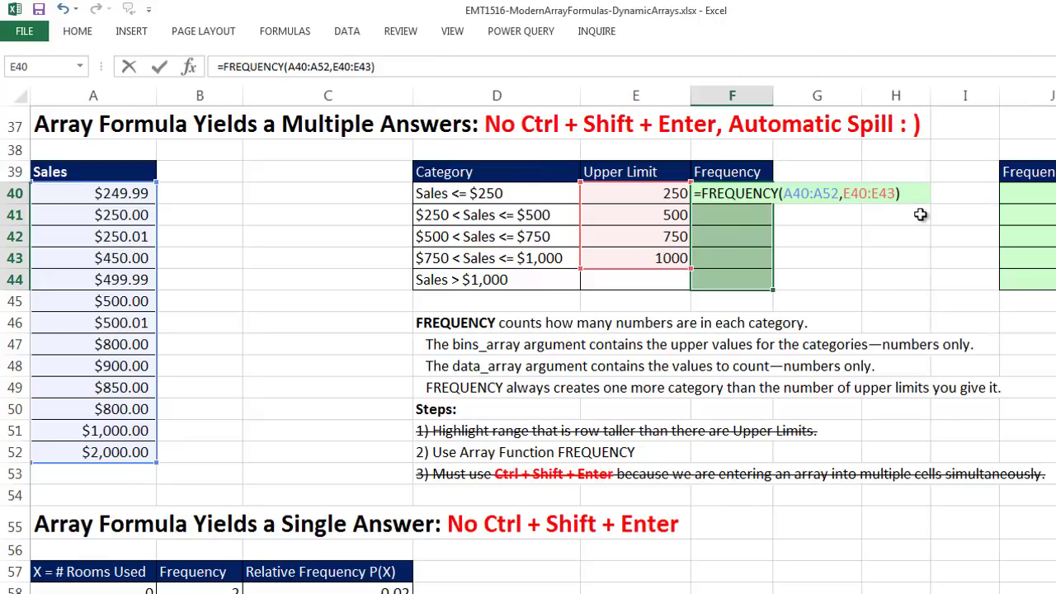
pyautogui.hotkey('ctrl', 'shift', 'Return')
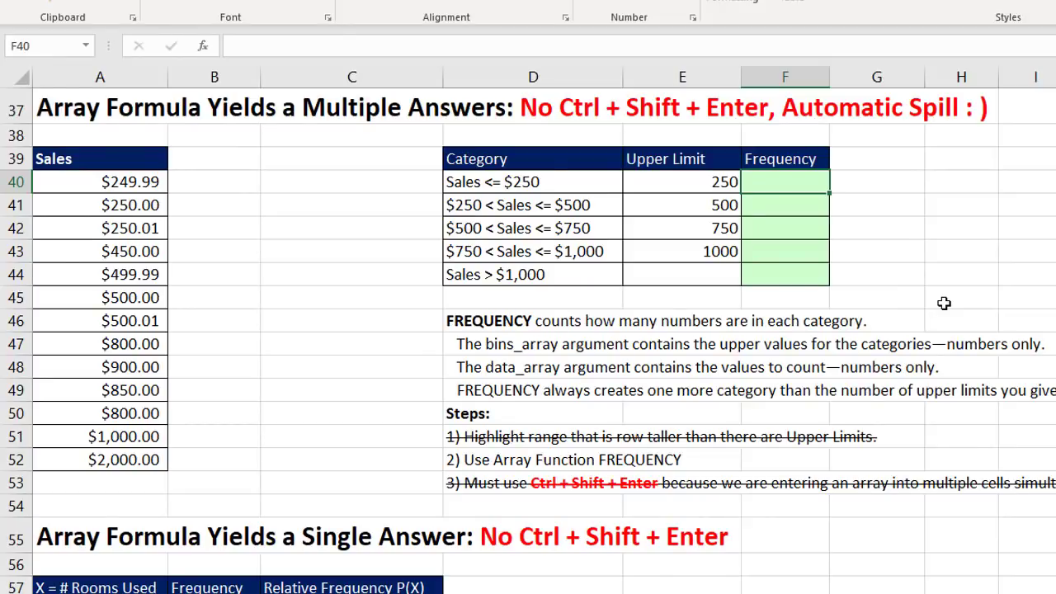
# Enter =FREQUENCY(A40:A52,E40:E43) in F40 alone so counts 2, 4, 1, 5, 1 spill to F44.
pyautogui.write('=fr')
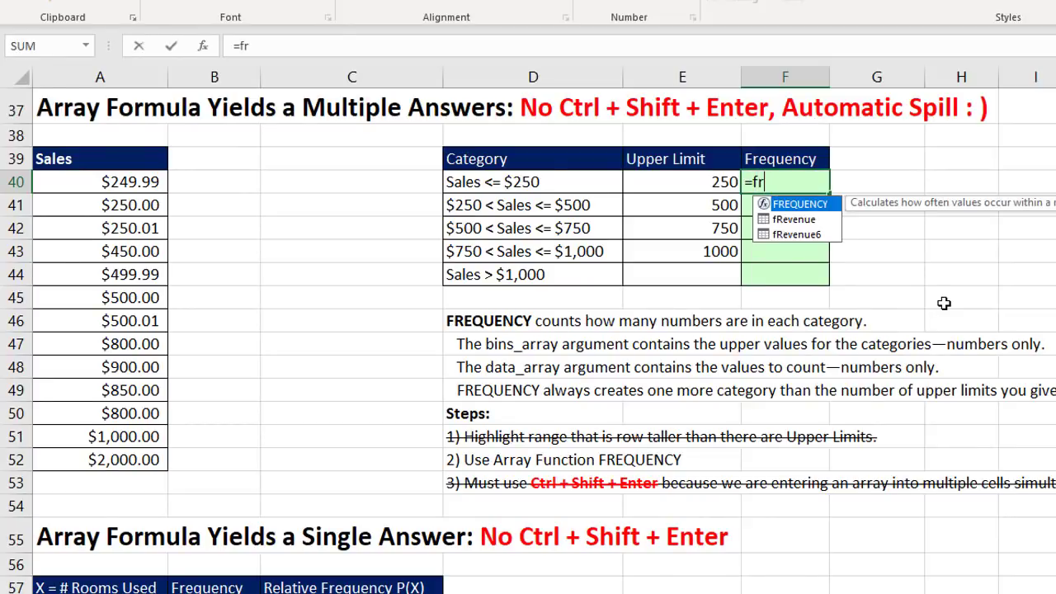
pyautogui.press('Tab')
pyautogui.moveTo(146, 181); pyautogui.dragTo(142, 455)
pyautogui.write(',')
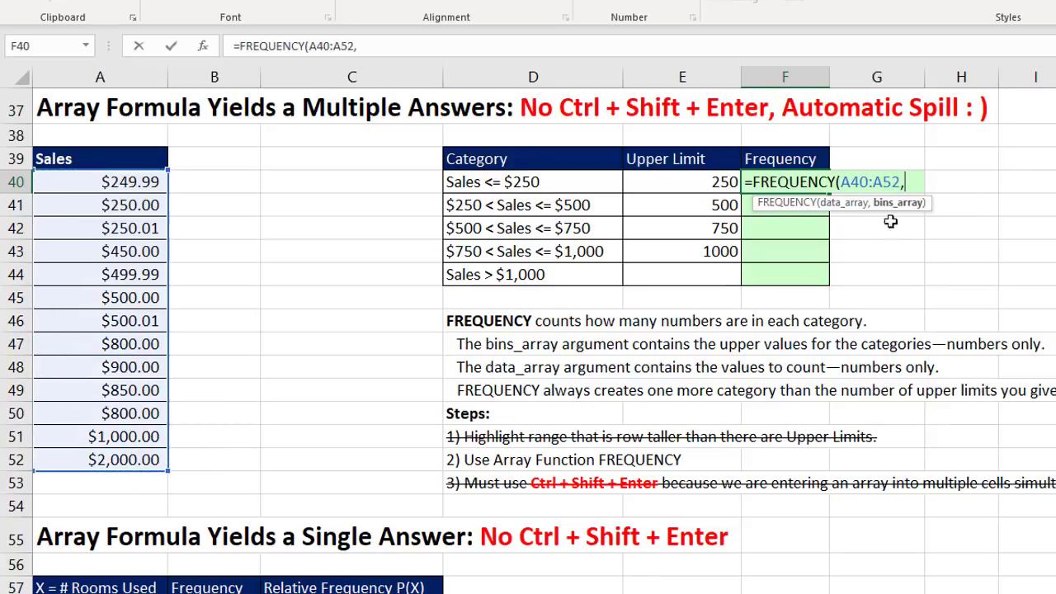
pyautogui.click(715, 185)
pyautogui.moveTo(708, 201); pyautogui.dragTo(709, 233)
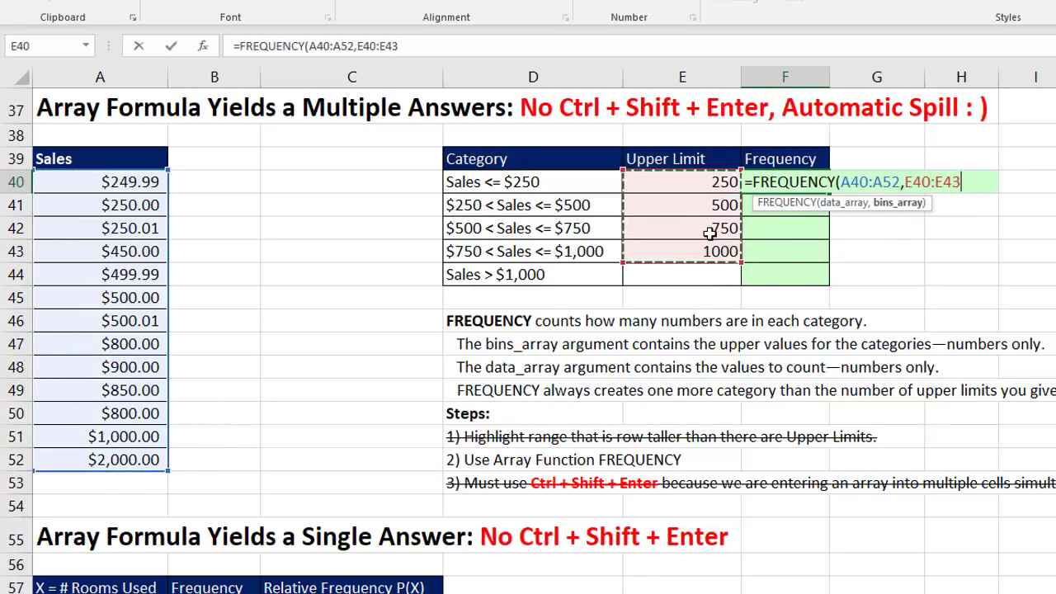
pyautogui.write(')')
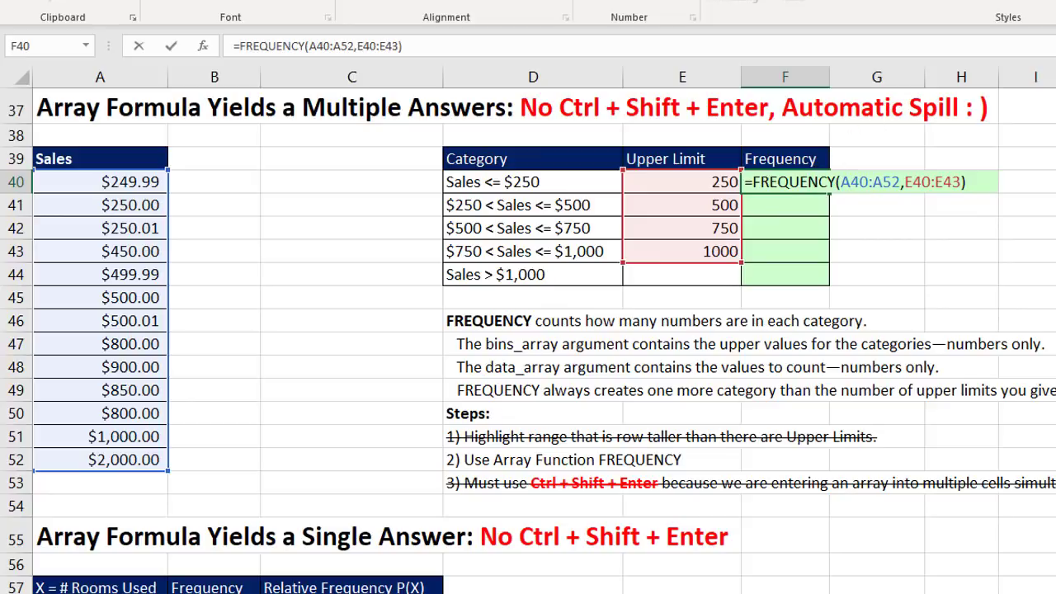
pyautogui.press('Return')
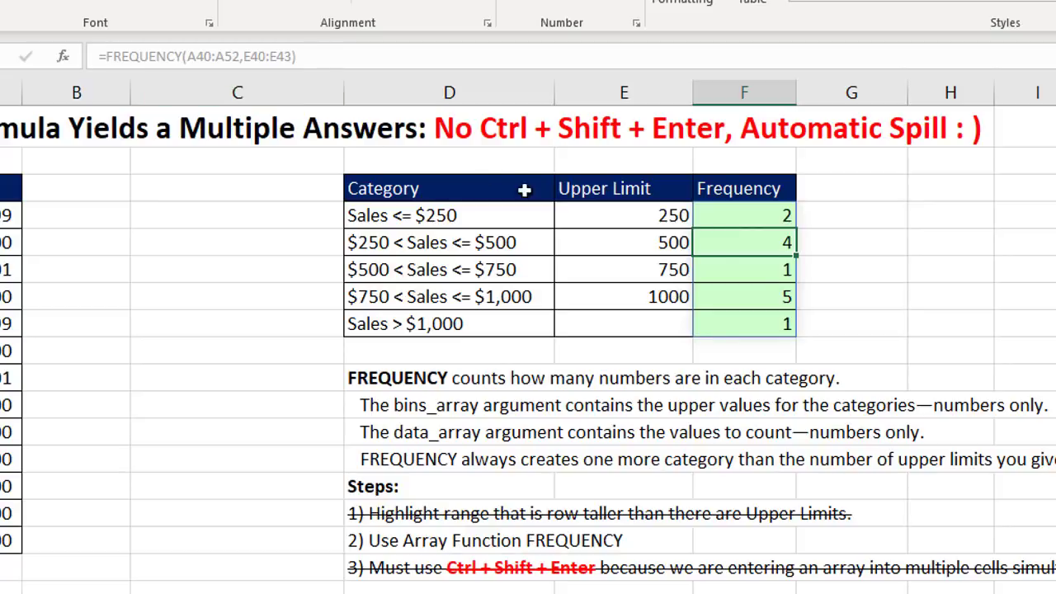
pyautogui.click(727, 215)
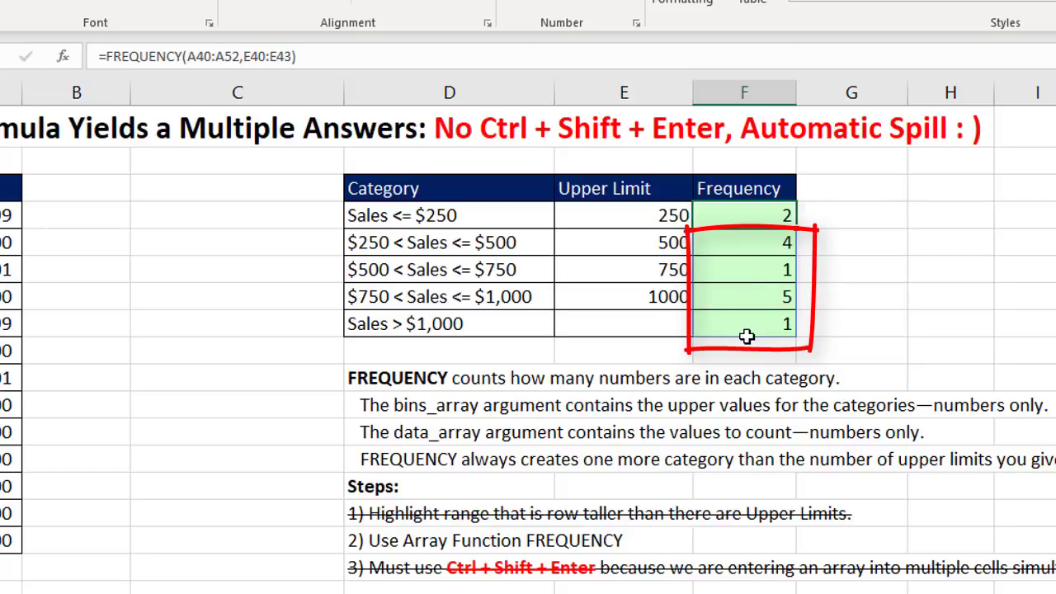
pyautogui.click(742, 275)
pyautogui.click(736, 302)
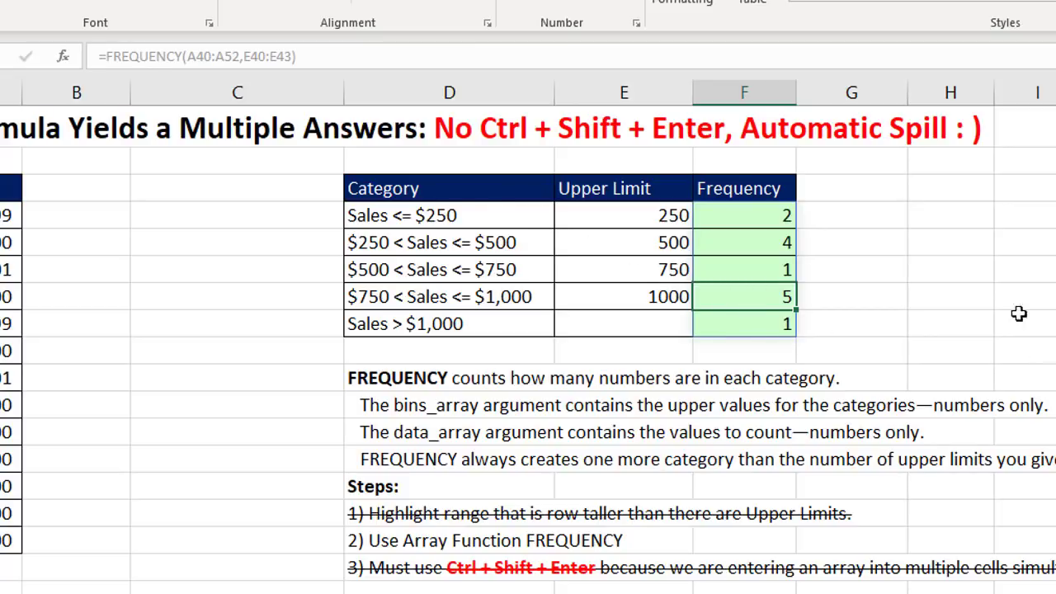
pyautogui.click(974, 262)
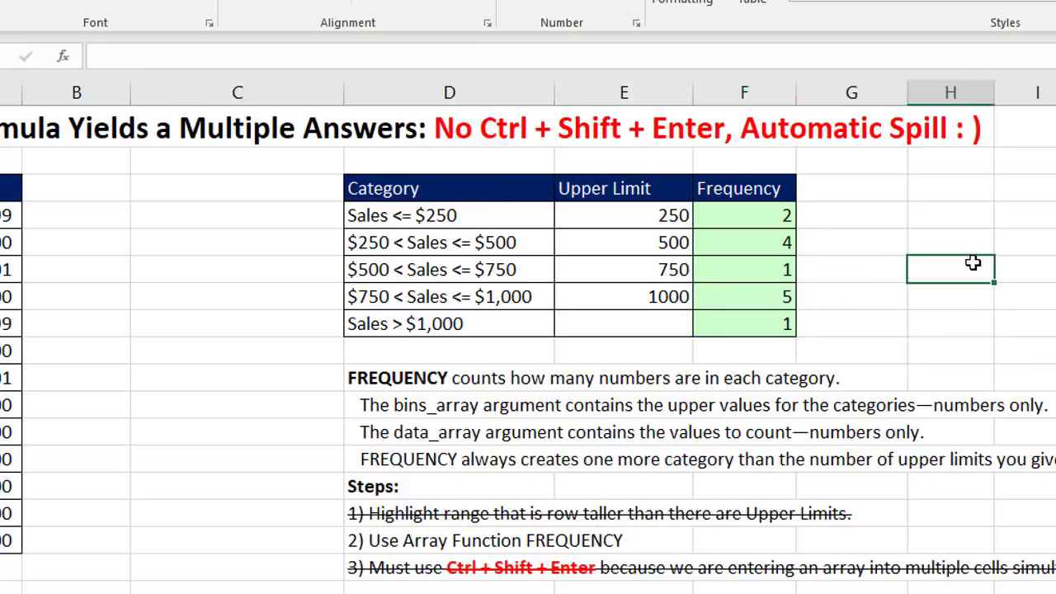
# Enter a reference to the spilled count in F42, then delete that formula.
pyautogui.write('=')
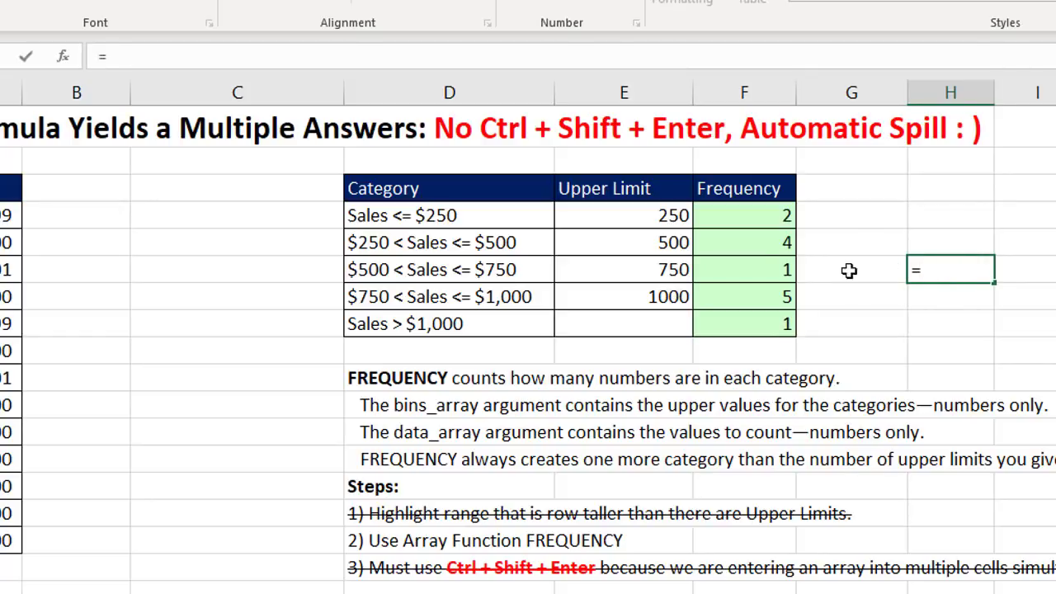
pyautogui.click(763, 266)
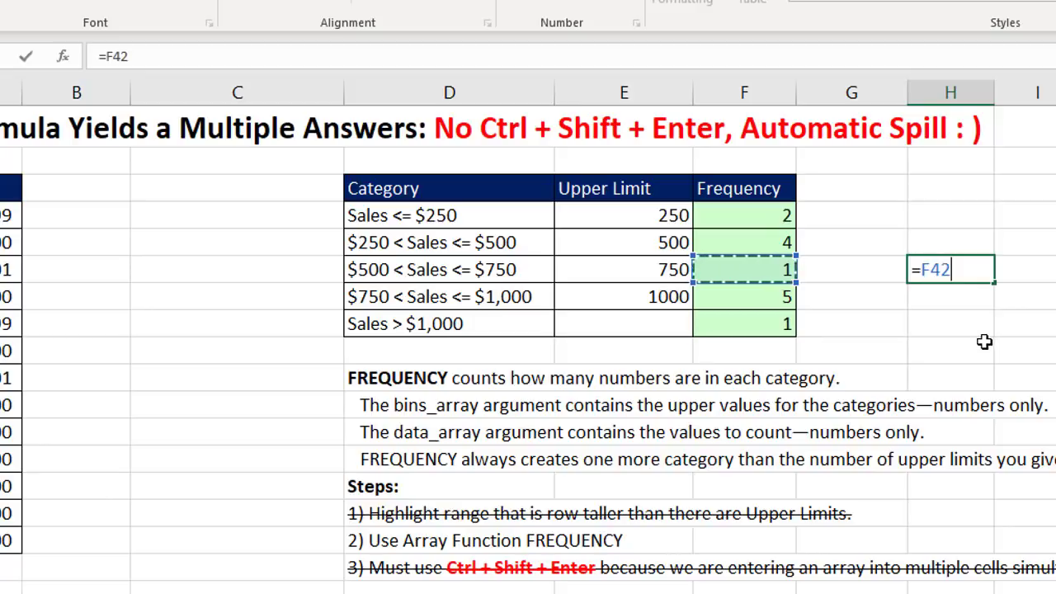
pyautogui.press('Return')
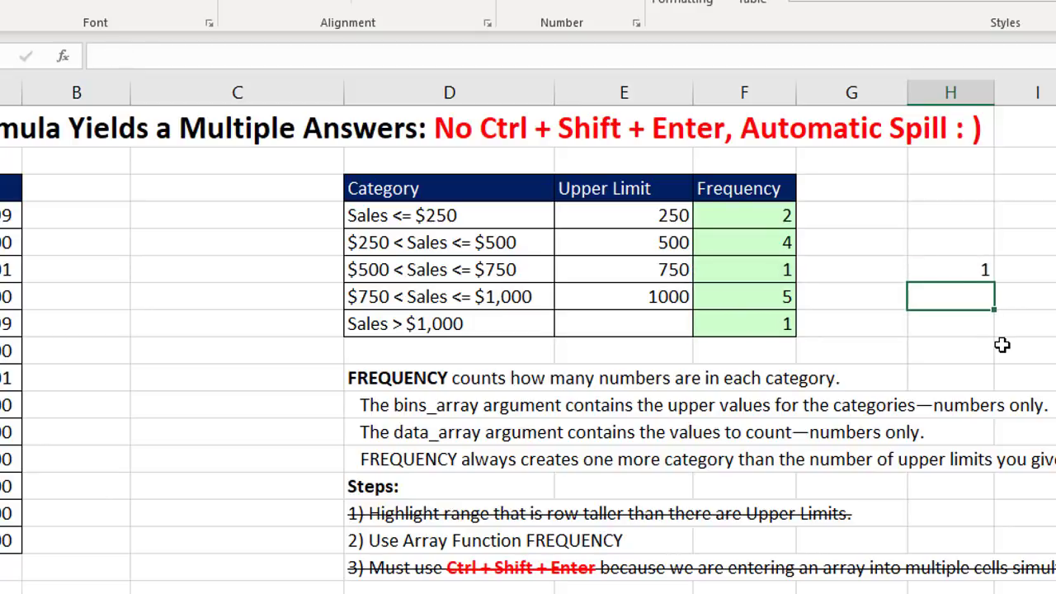
pyautogui.click(974, 269)
pyautogui.press('Delete')
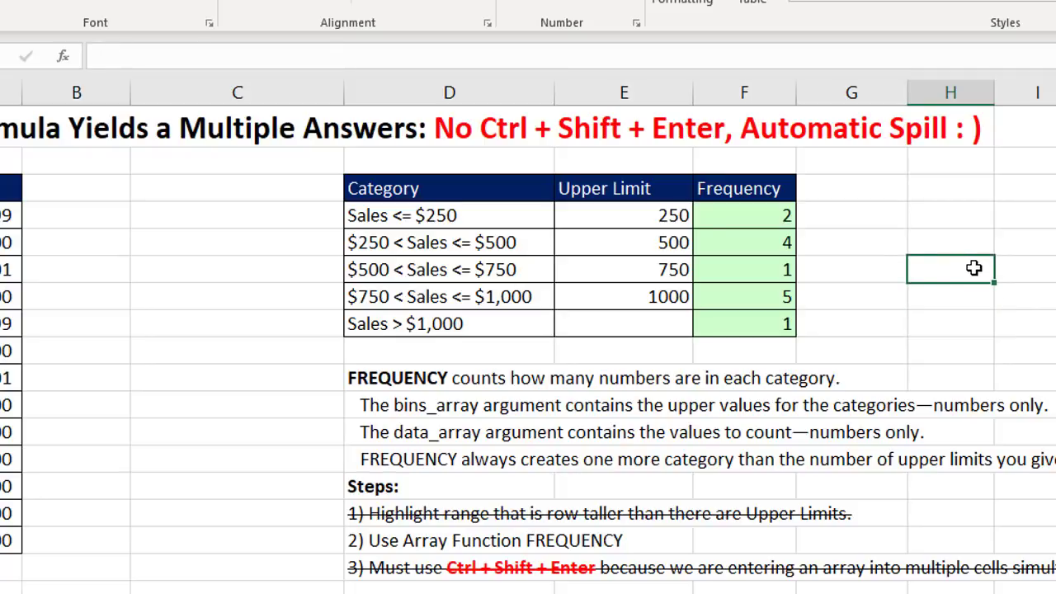
# Enter =F40 in the cell beside Sales <= $250 so it shows 2.
pyautogui.click(948, 214)
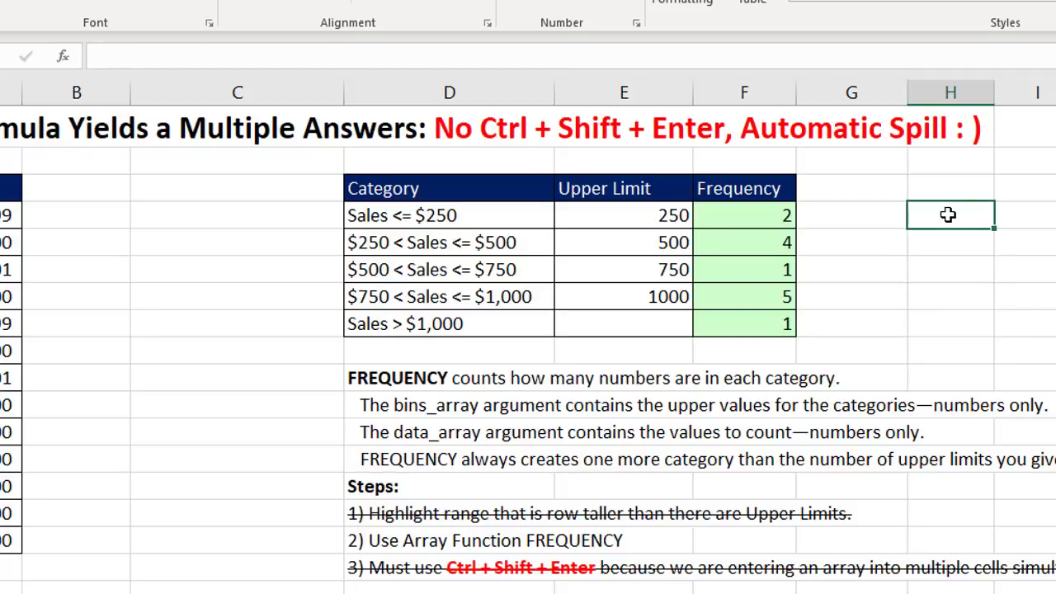
pyautogui.write('=')
pyautogui.click(773, 215)
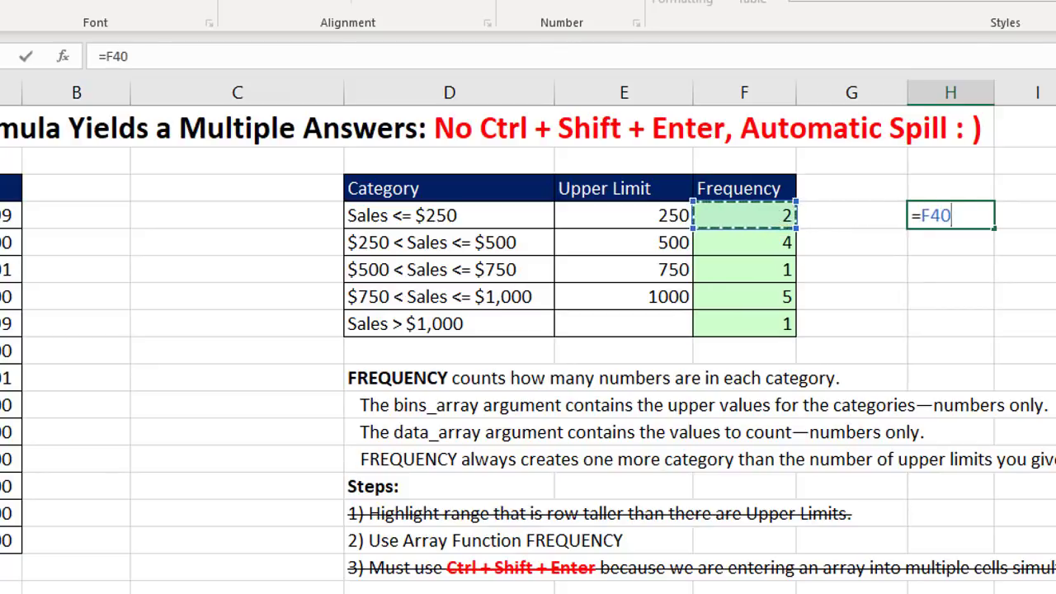
pyautogui.press('Return')
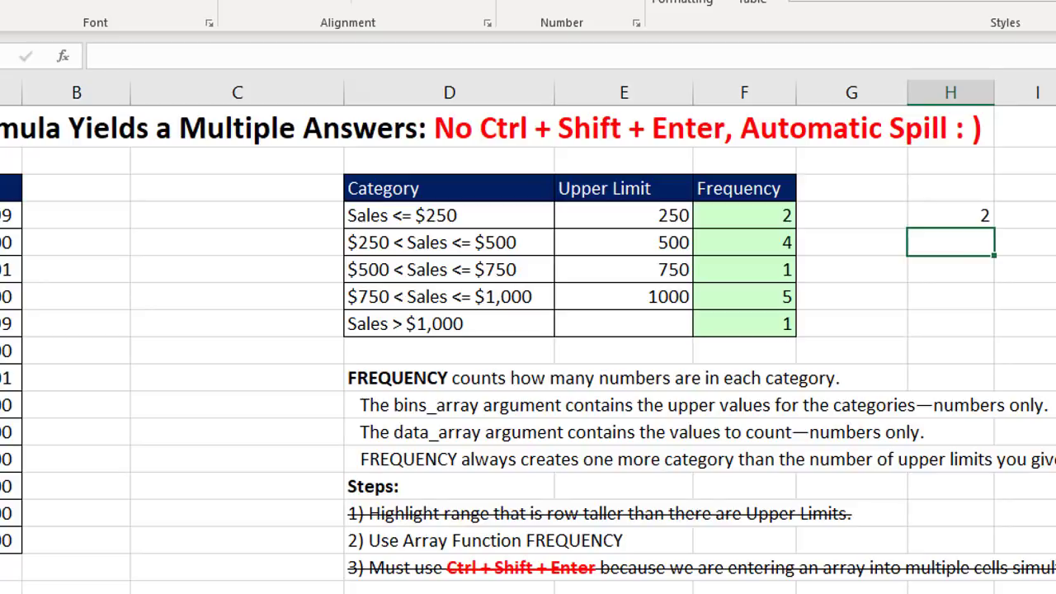
pyautogui.click(953, 215)
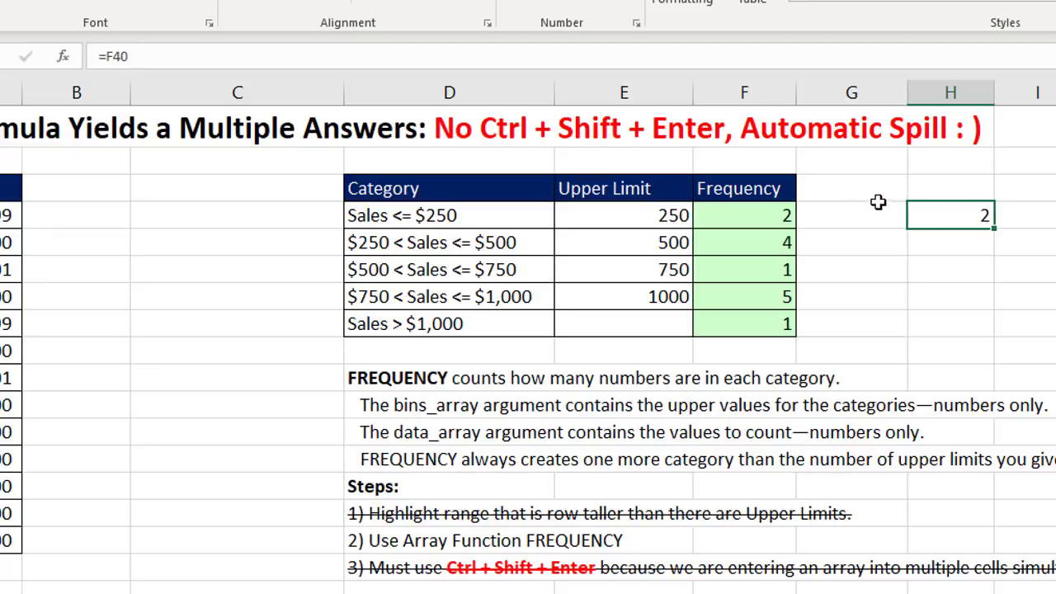
# Change H40 to the spill reference =F40#, then delete it.
pyautogui.press('F2')
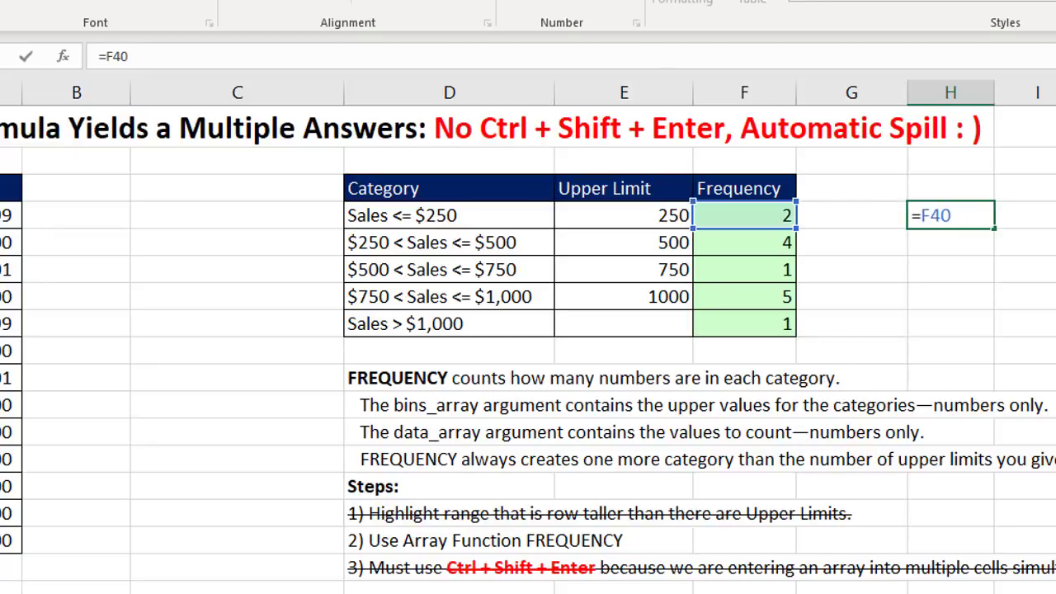
pyautogui.write('#')
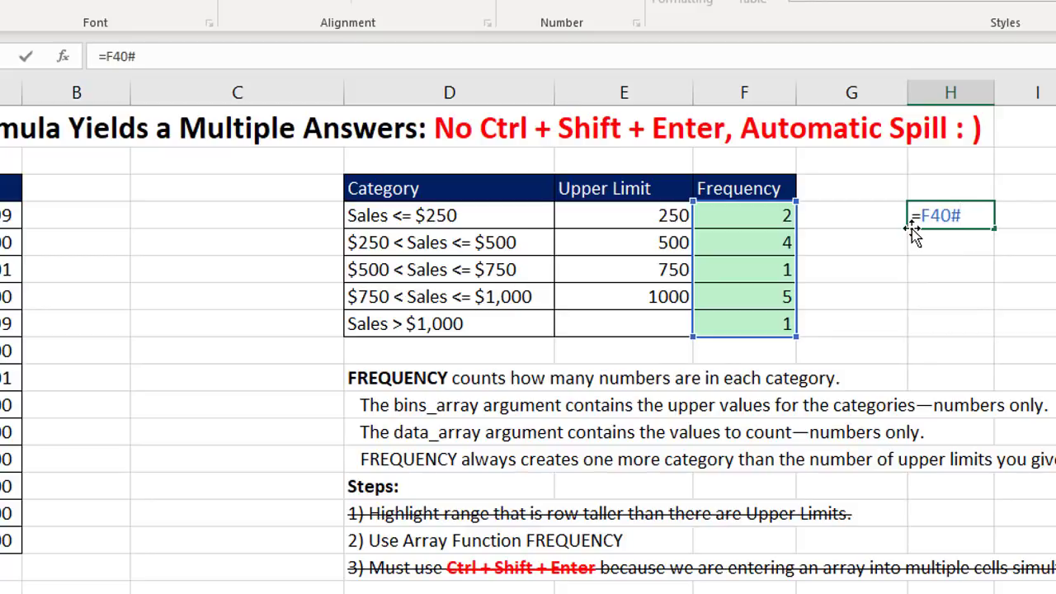
pyautogui.press('Return')
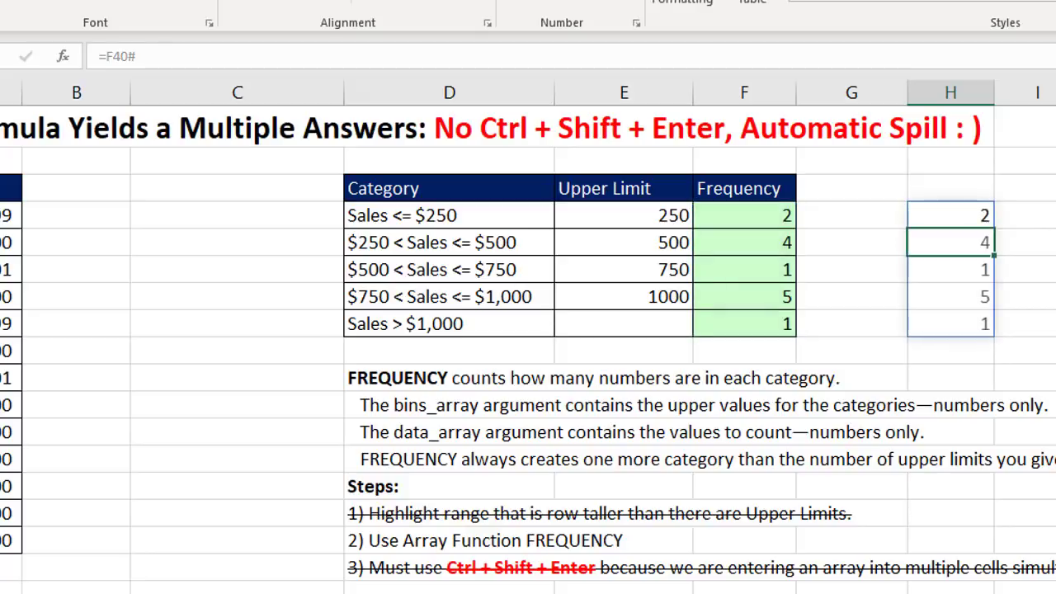
pyautogui.click(982, 216)
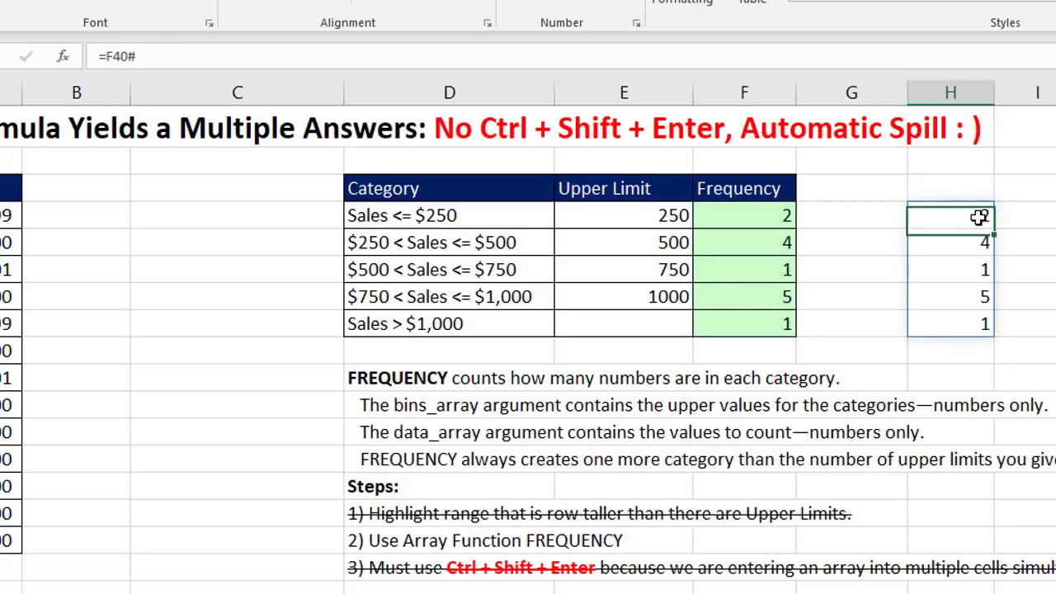
pyautogui.press('Delete')
# Re-enter the spill reference by selecting F40:F44, then delete it from column H.
pyautogui.write('=')
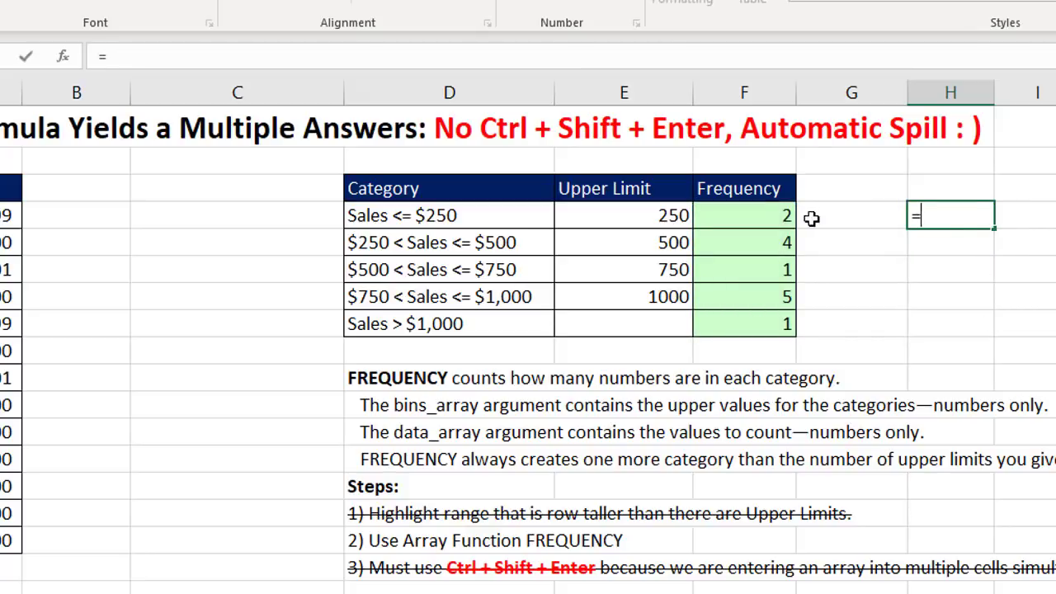
pyautogui.moveTo(778, 212); pyautogui.dragTo(780, 327)
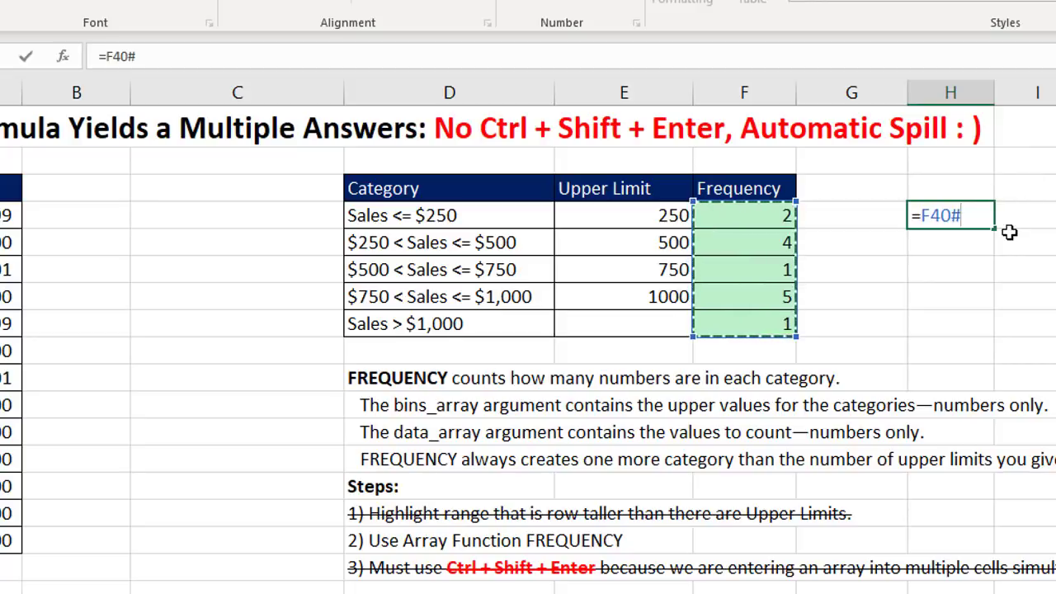
pyautogui.press('Return')
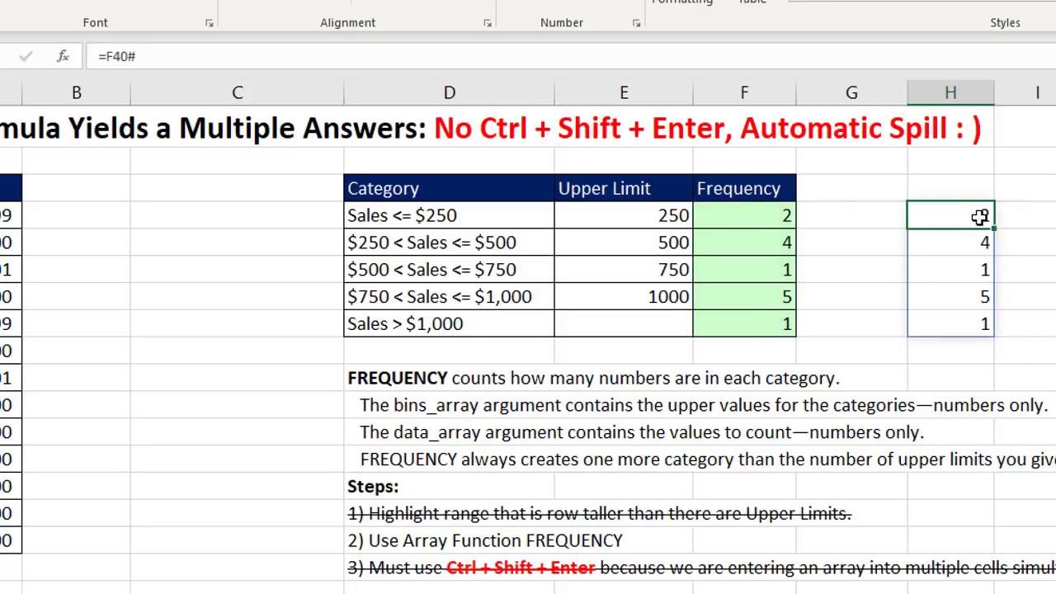
pyautogui.click(979, 217)
pyautogui.press('Delete')
pyautogui.click(734, 246)
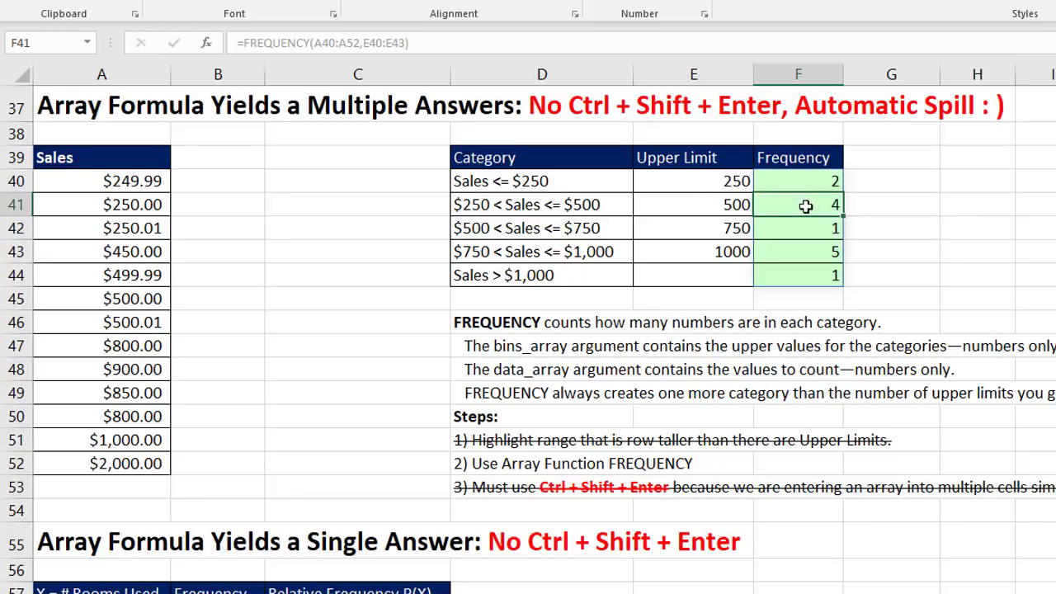
pyautogui.click(799, 180)
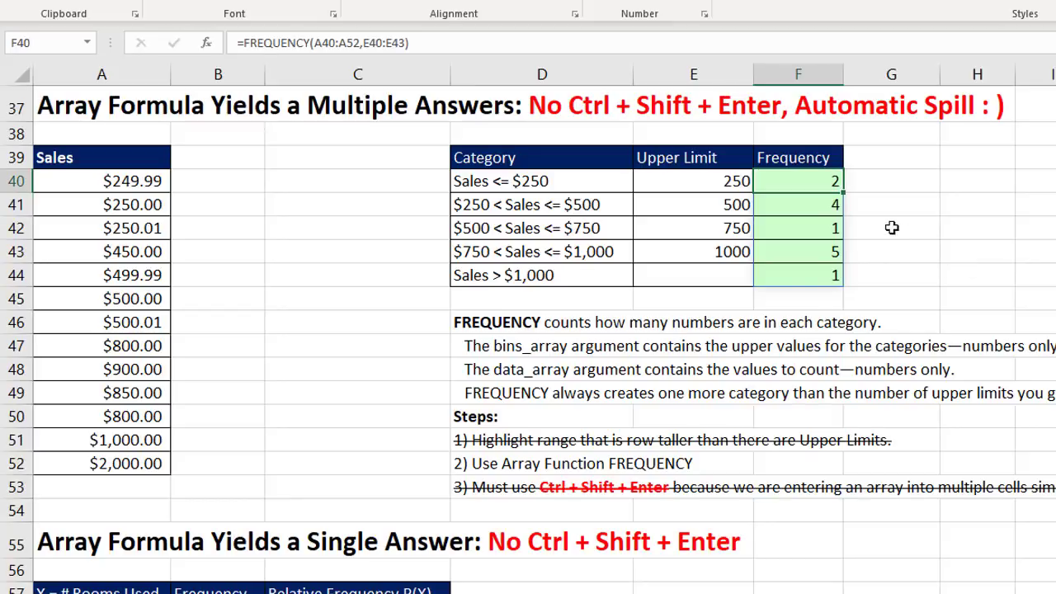
pyautogui.moveTo(933, 180); pyautogui.dragTo(929, 280)
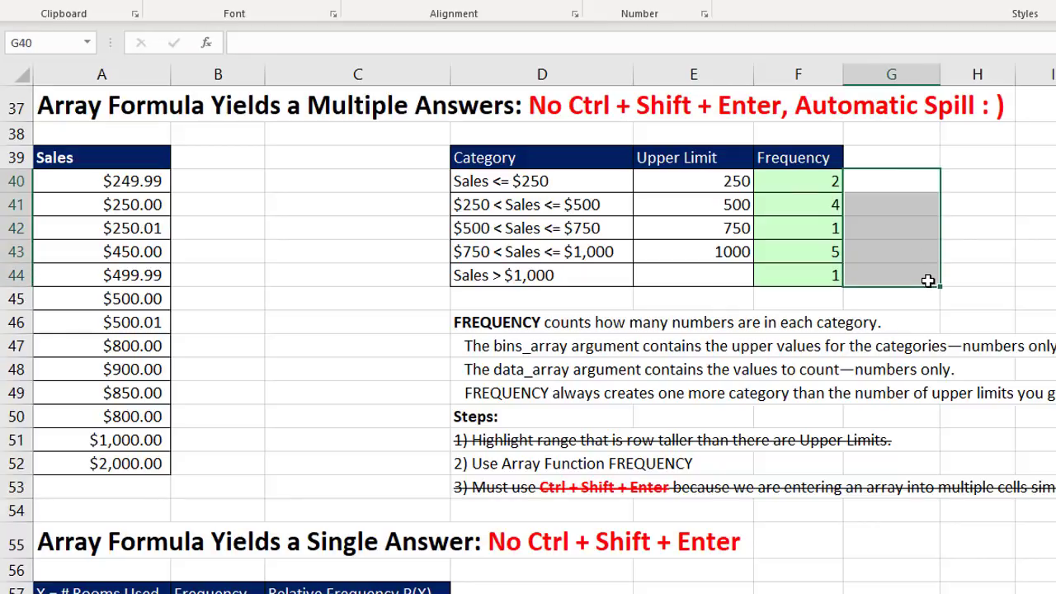
pyautogui.click(825, 183)
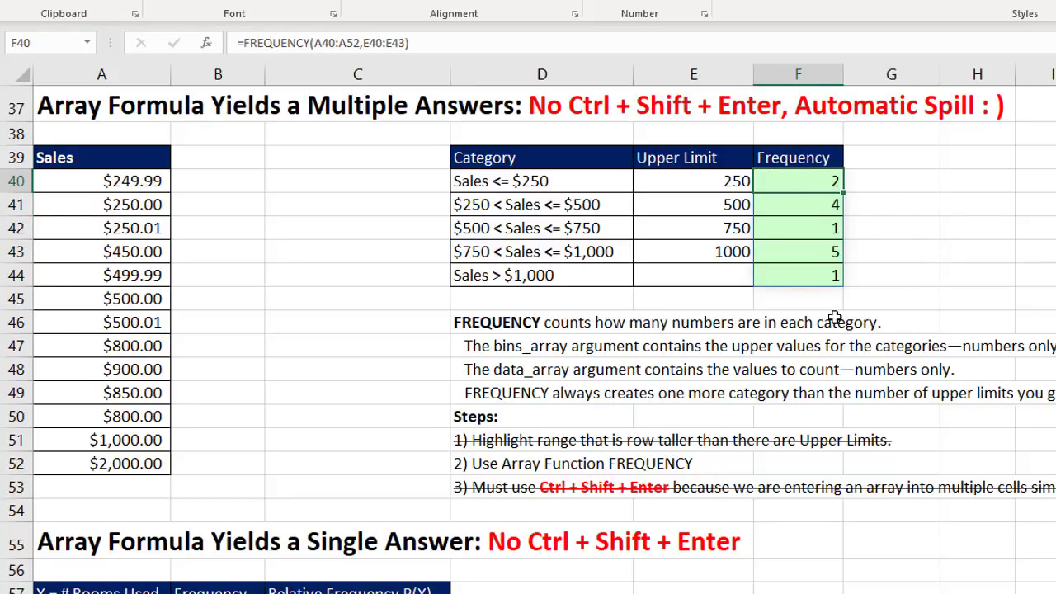
pyautogui.scroll(4, 835, 318)
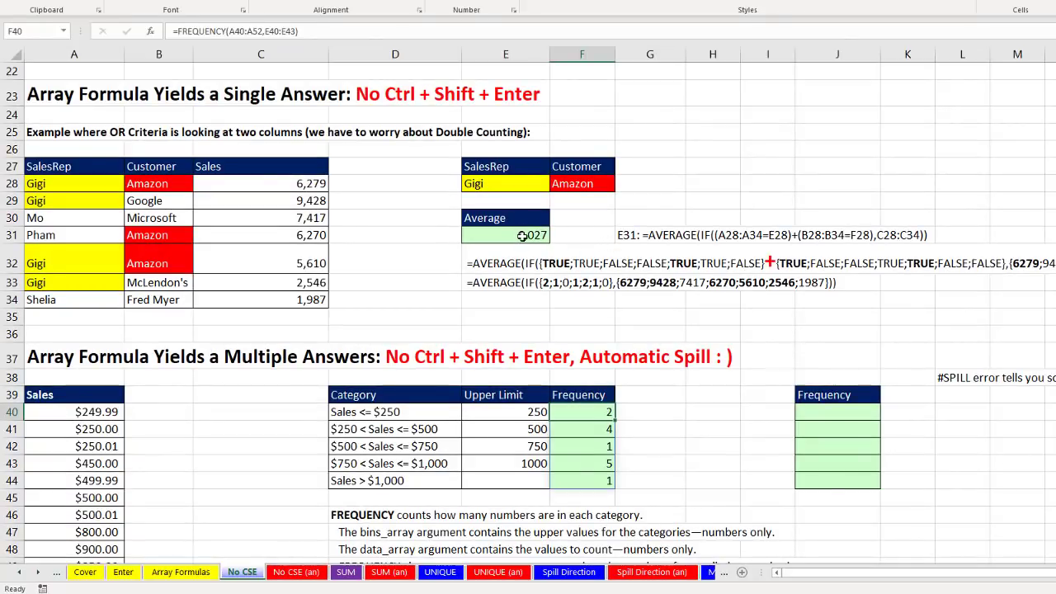
pyautogui.click(524, 236)
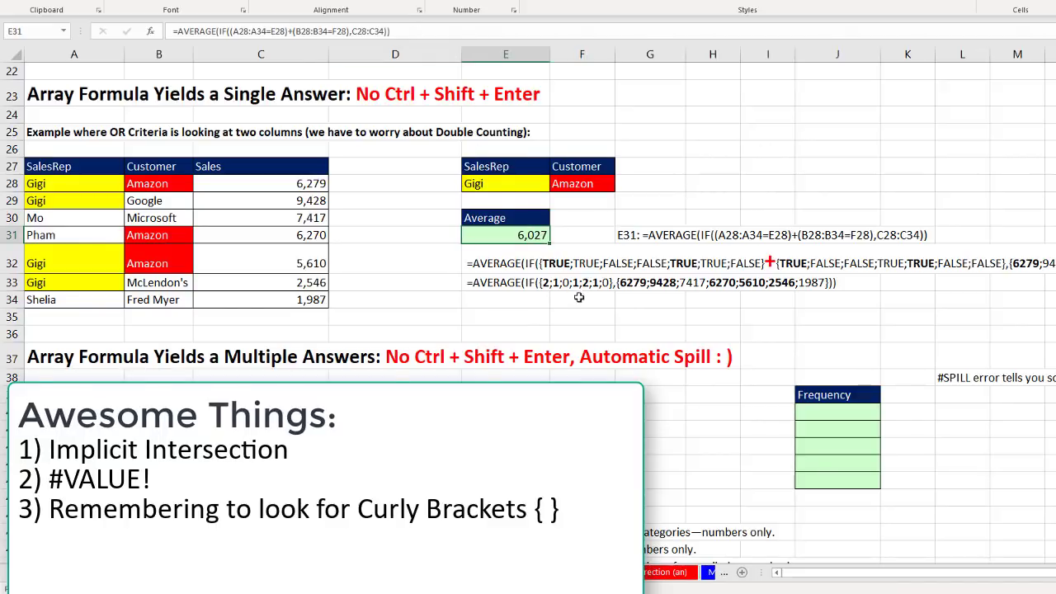
pyautogui.scroll(-2, 599, 318)
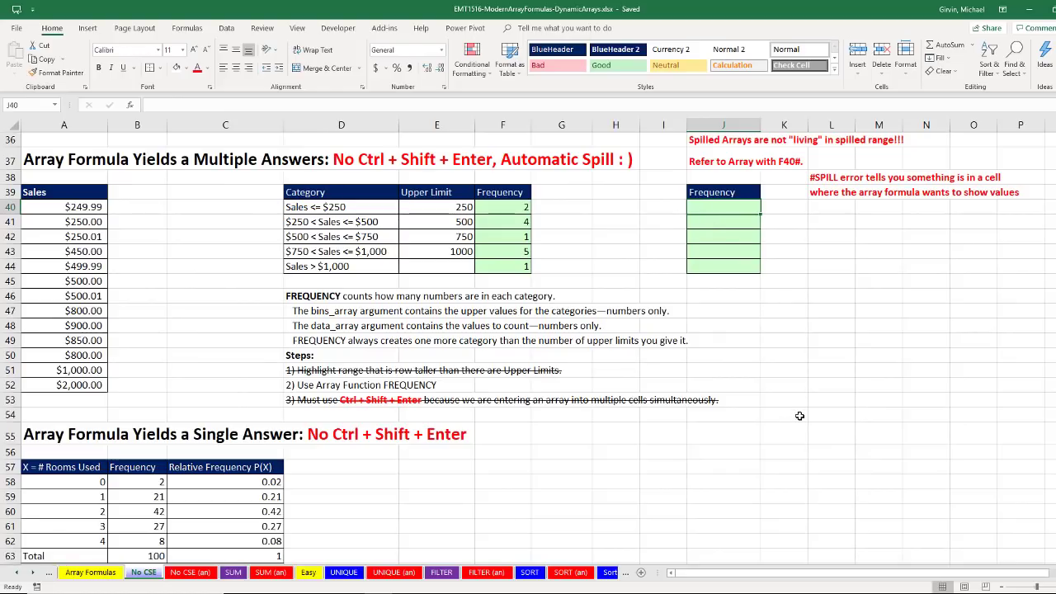
# Enter =FREQUENCY(A40:A52,E40:E43) in J40.
pyautogui.write('=FREQUENCY(')
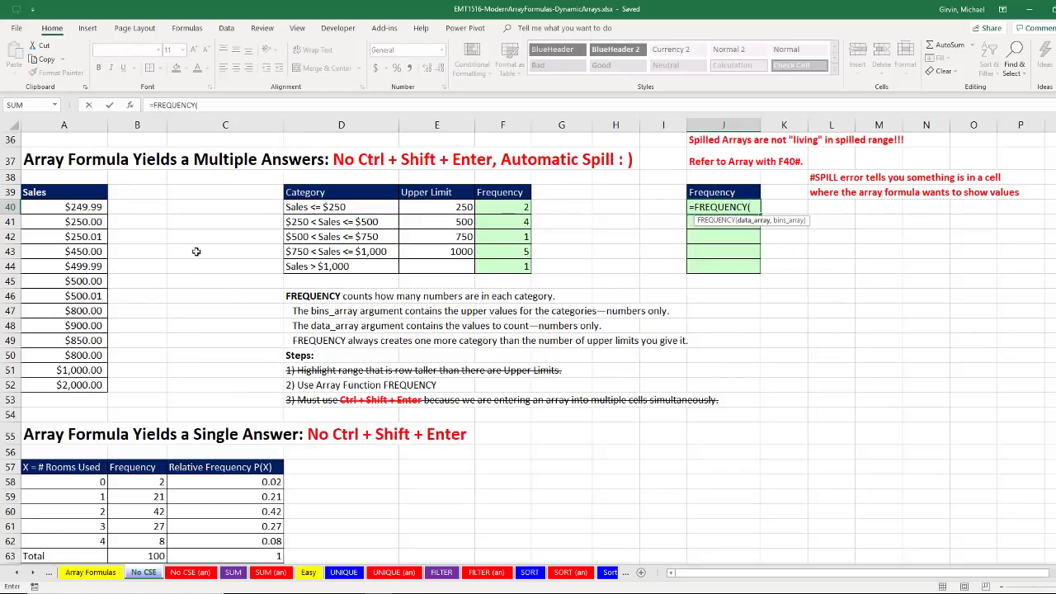
pyautogui.moveTo(70, 210); pyautogui.dragTo(82, 386)
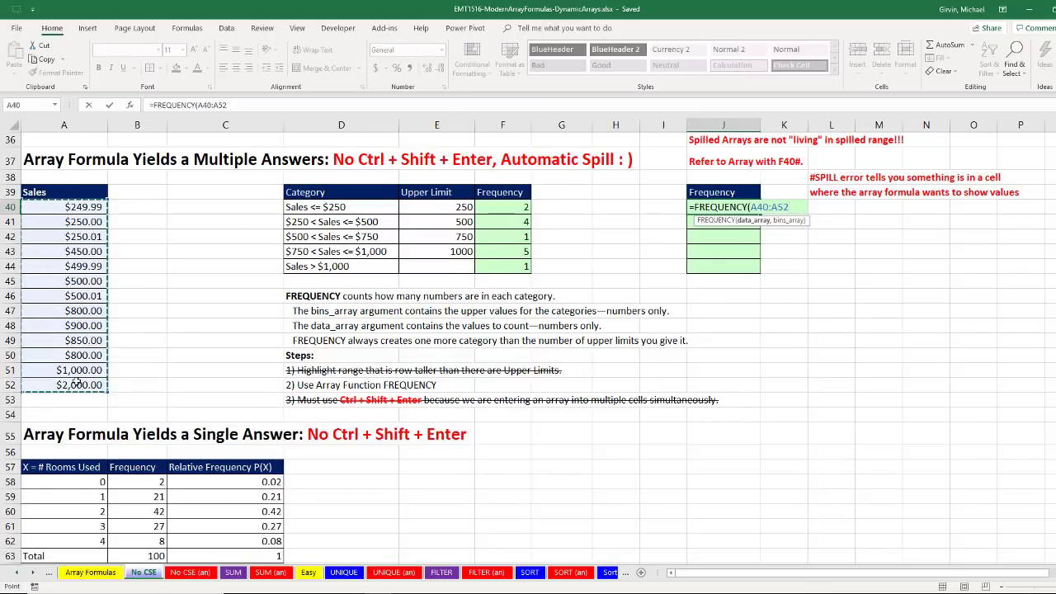
pyautogui.write(',')
pyautogui.moveTo(462, 212); pyautogui.dragTo(463, 252)
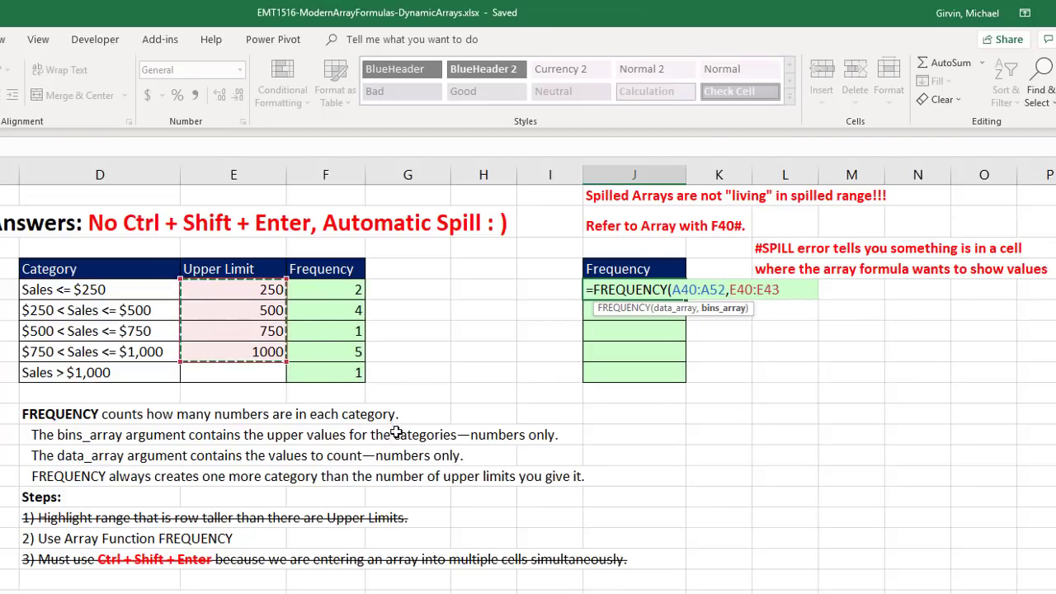
pyautogui.write(')')
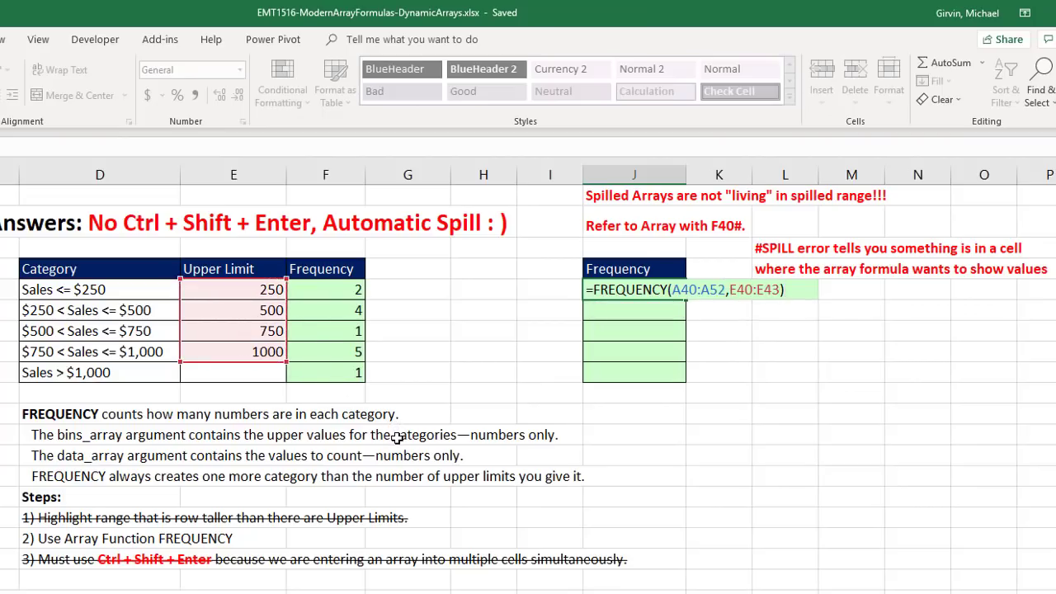
pyautogui.press('Return')
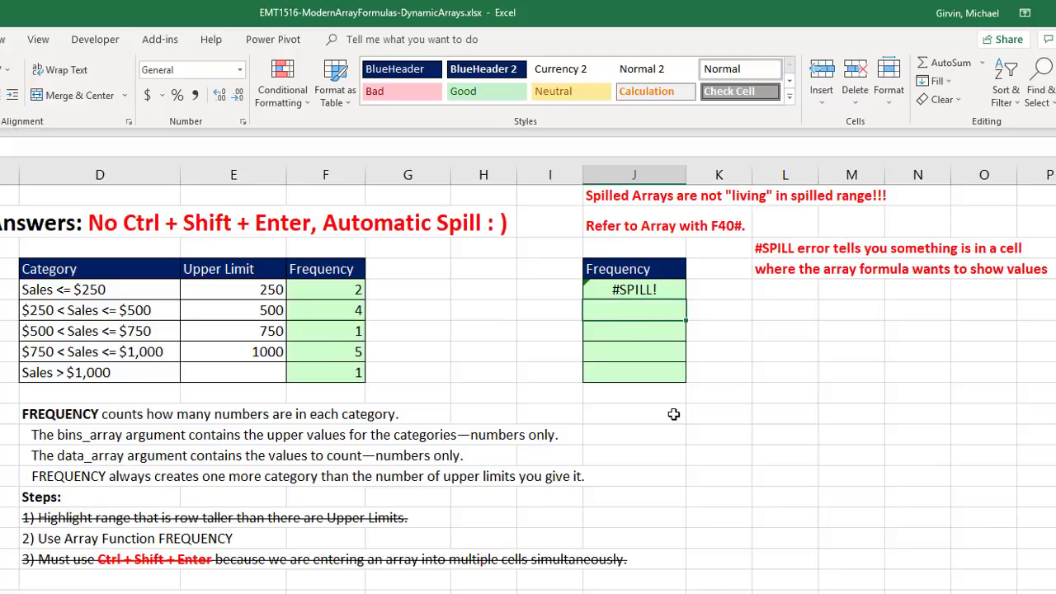
# Clear the hidden contents in J42 and J43 that block the spill.
pyautogui.doubleClick(620, 311)
pyautogui.doubleClick(628, 331)
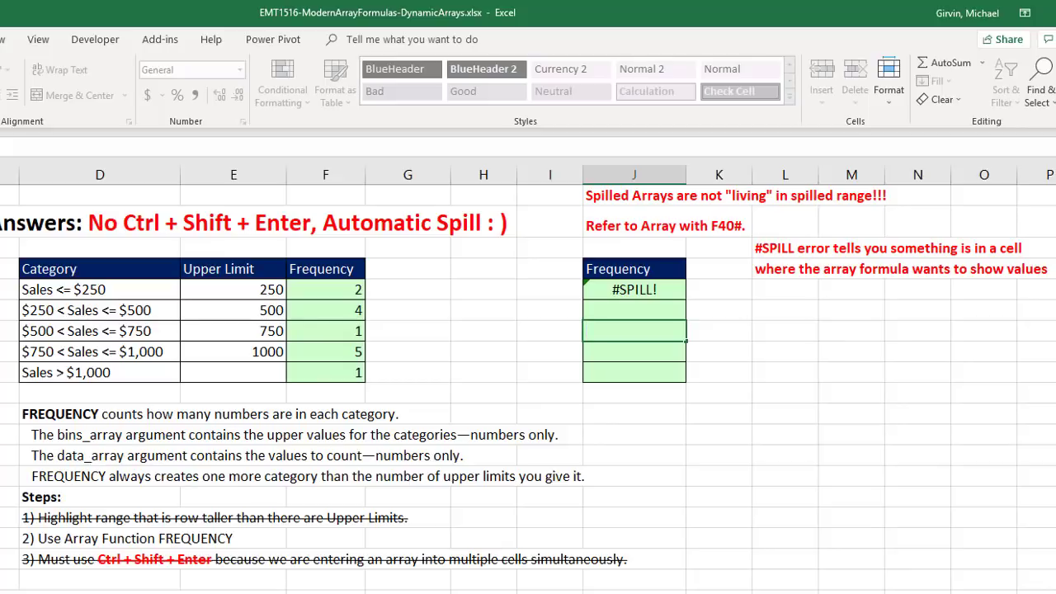
pyautogui.press('Return')
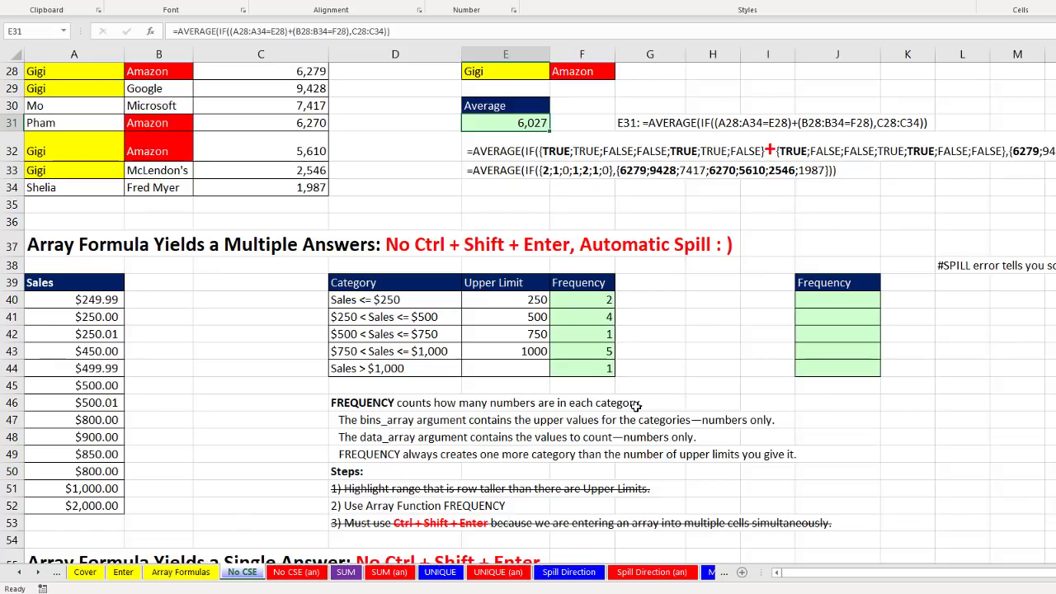
# Re-enter D66's =SQRT(SUM((A58:A62-D65)^2*C58:C62)) as a normal formula, giving 0.920651943.
pyautogui.scroll(-9, 421, 437)
pyautogui.scroll(-1, 421, 437)
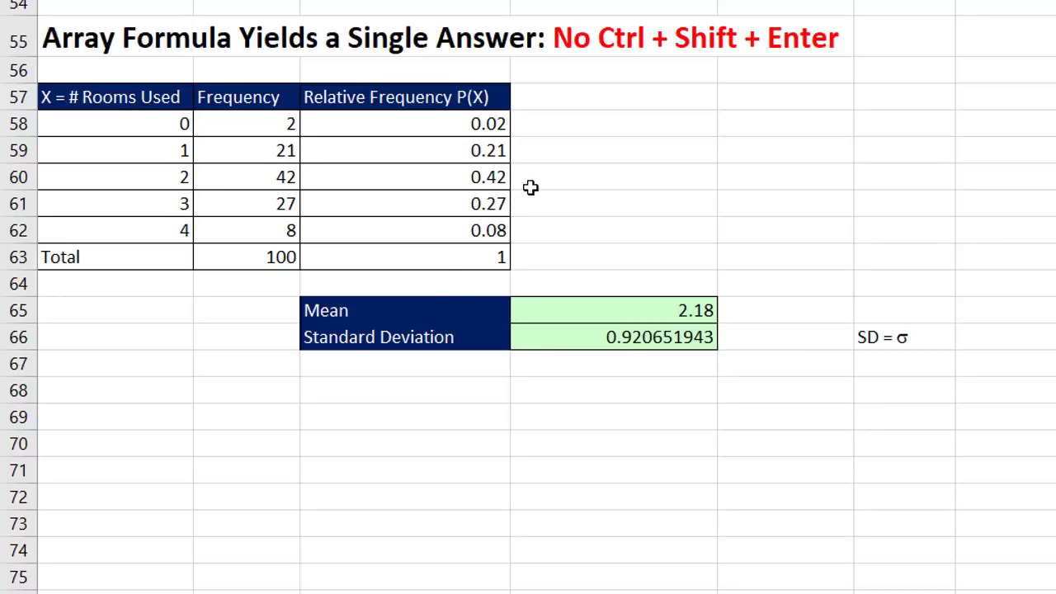
pyautogui.doubleClick(667, 336)
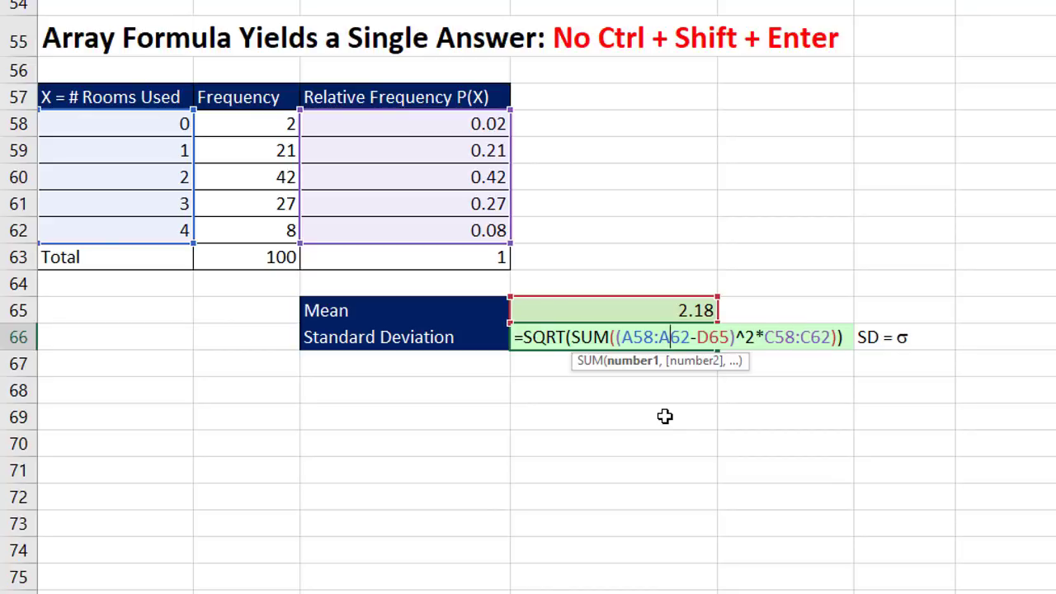
pyautogui.press('Return')
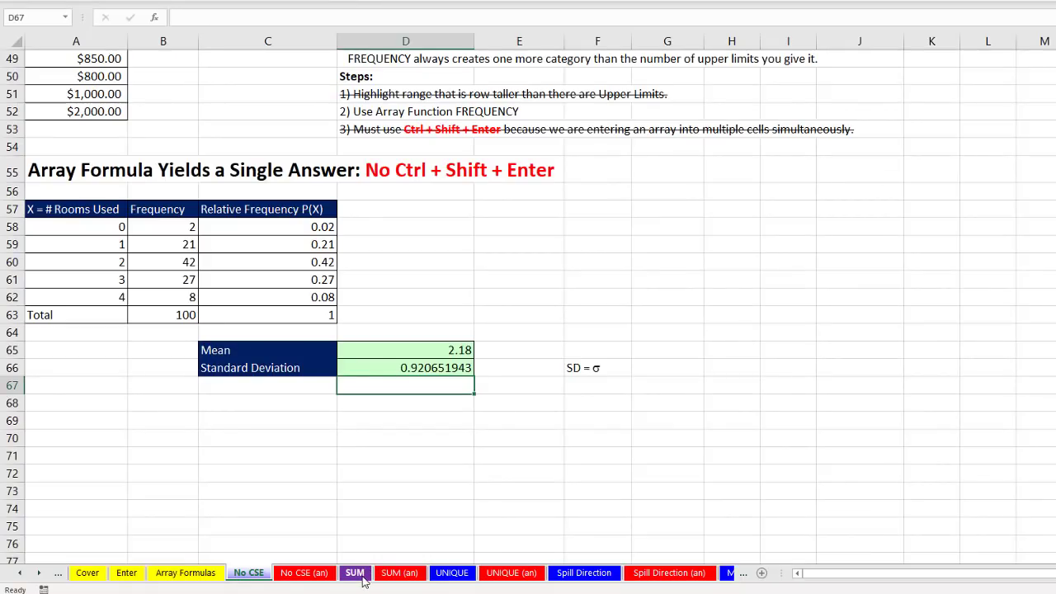
# Switch to the SUM sheet and re-enter the E10 SUMIFS totals formula.
pyautogui.click(355, 573)
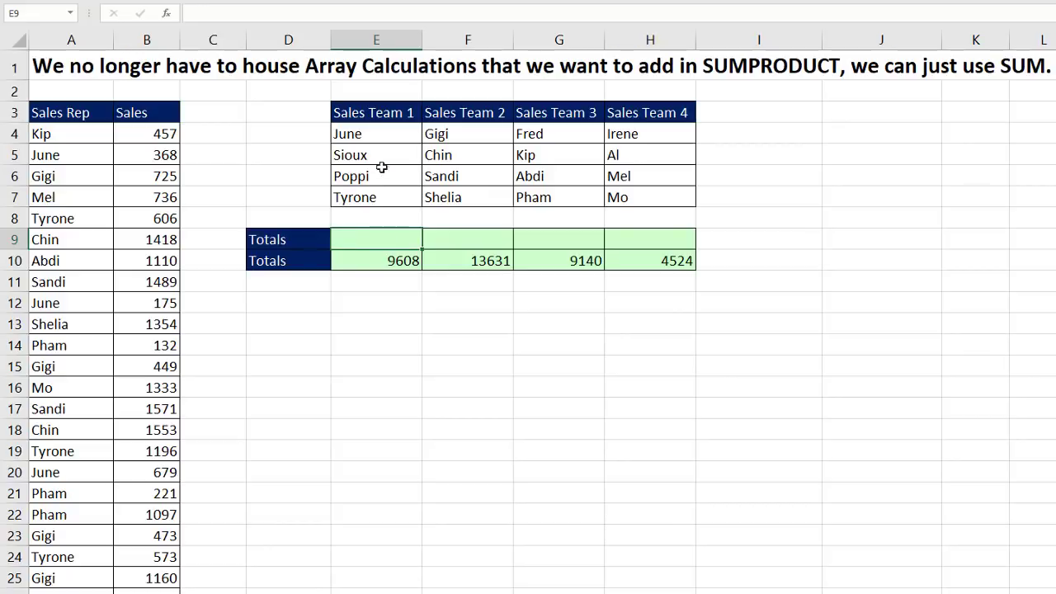
pyautogui.moveTo(376, 134); pyautogui.dragTo(413, 198)
pyautogui.click(390, 261)
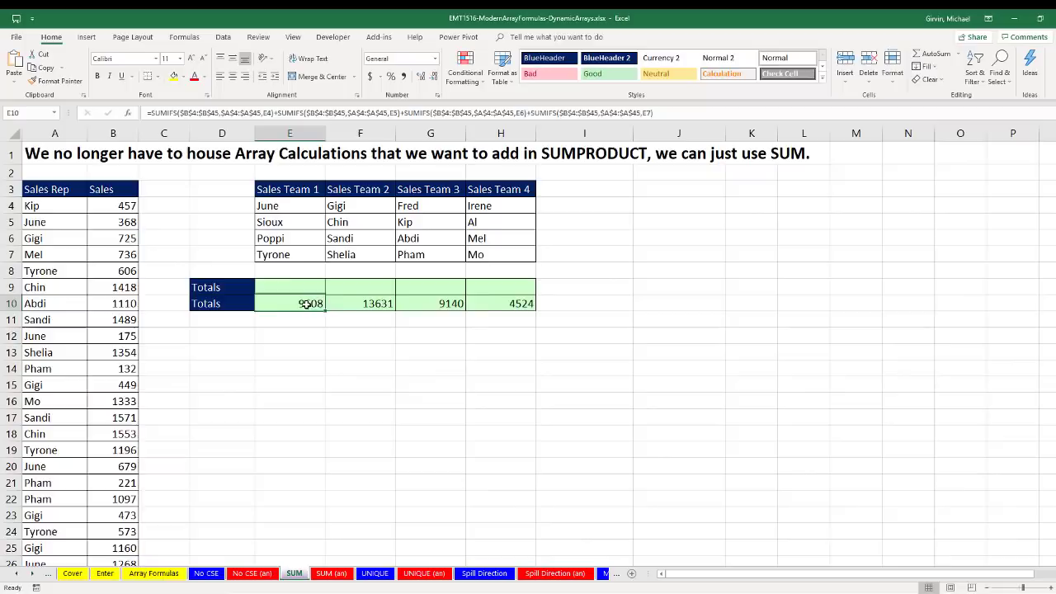
pyautogui.press('F2')
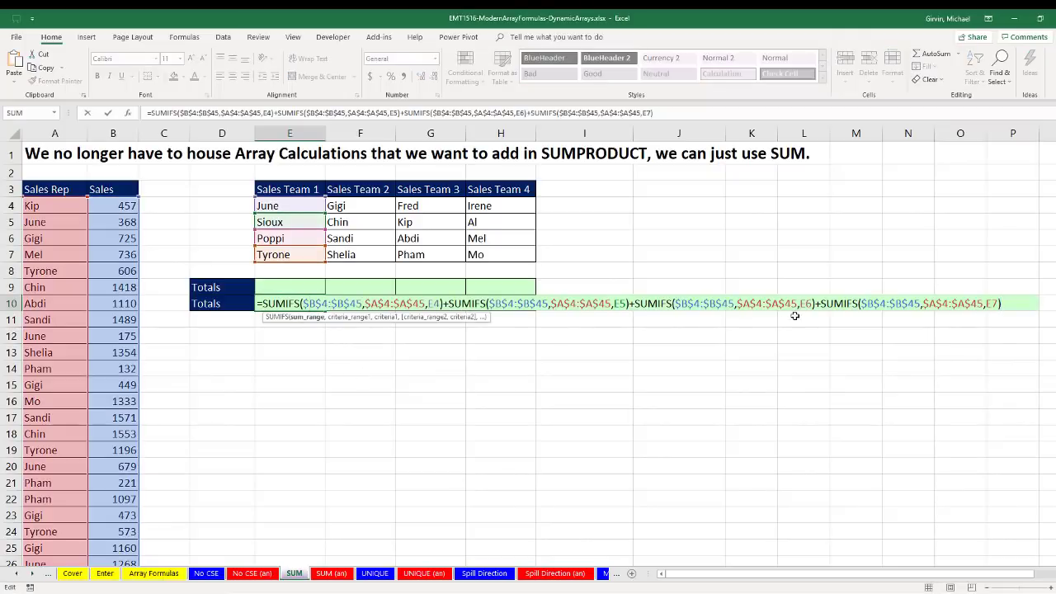
pyautogui.hotkey('ctrl', 'Return')
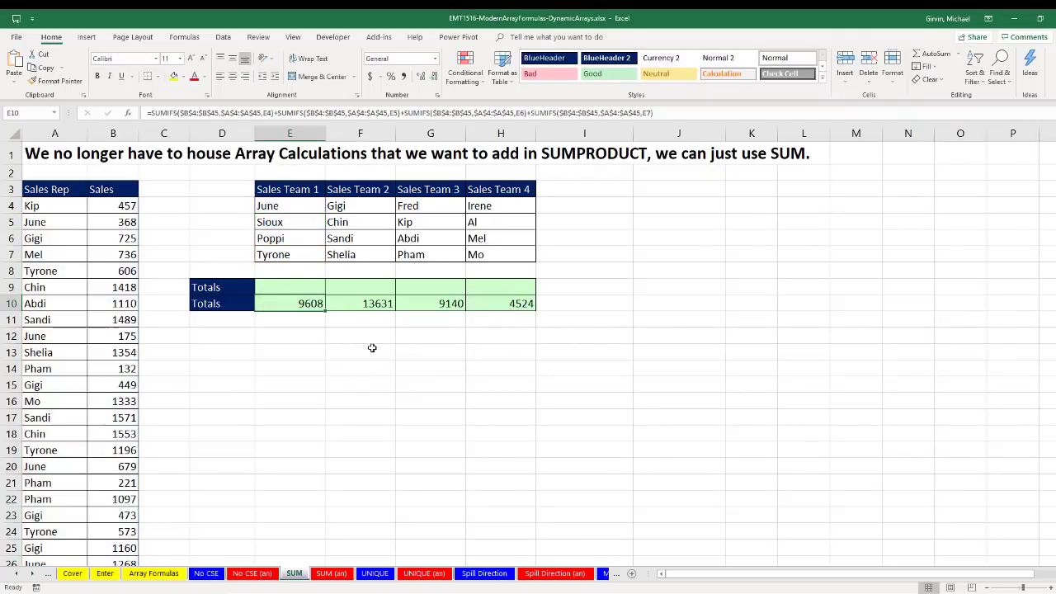
pyautogui.click(303, 349)
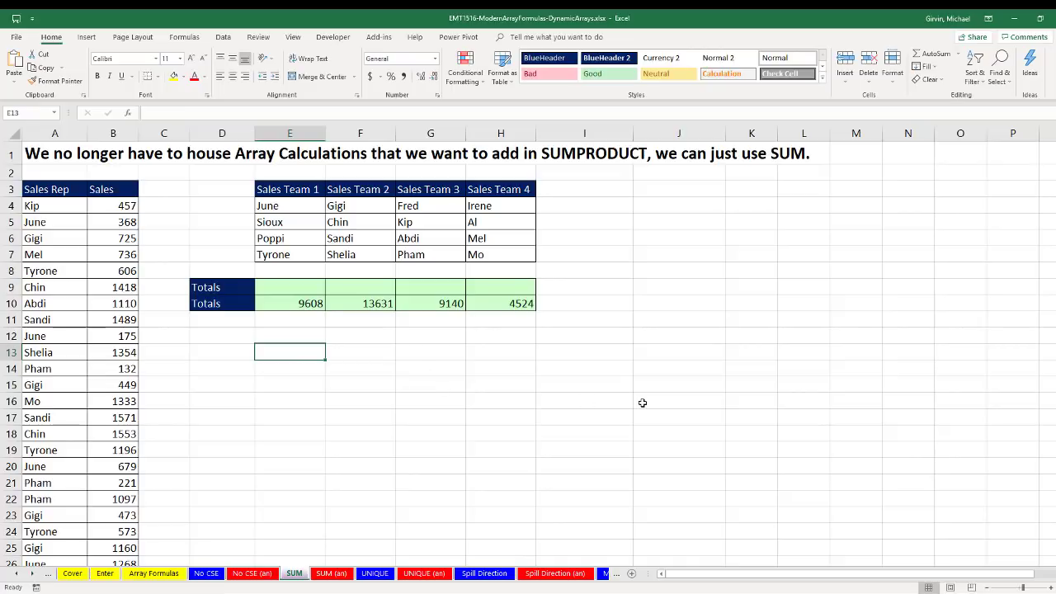
# Start a SUMIFS in E13 with sum range $B$4:$B$45 and criteria range $A$4:$A$45.
pyautogui.write('=sumifs')
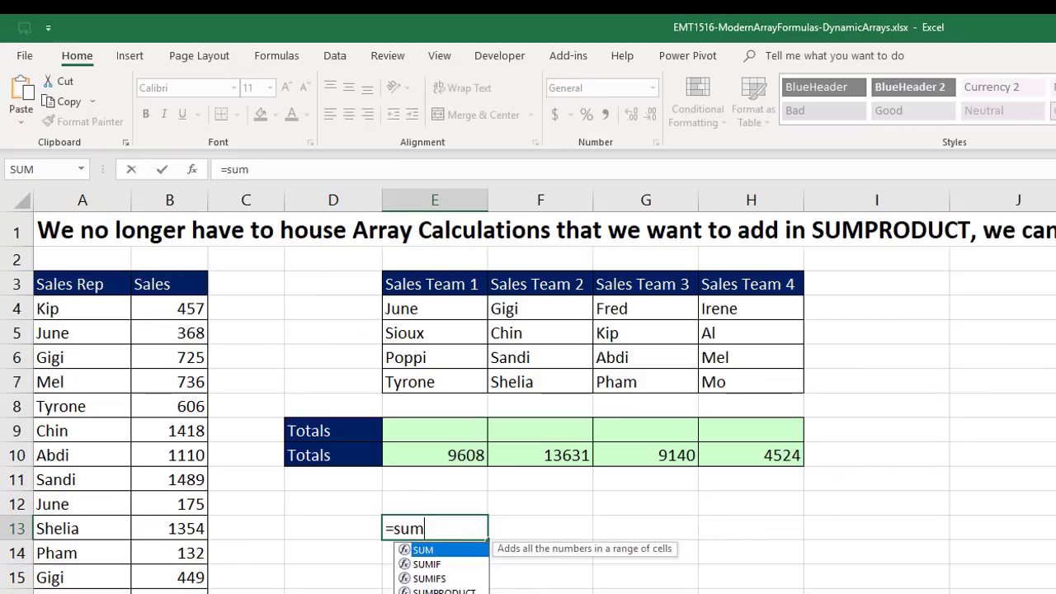
pyautogui.press('Tab')
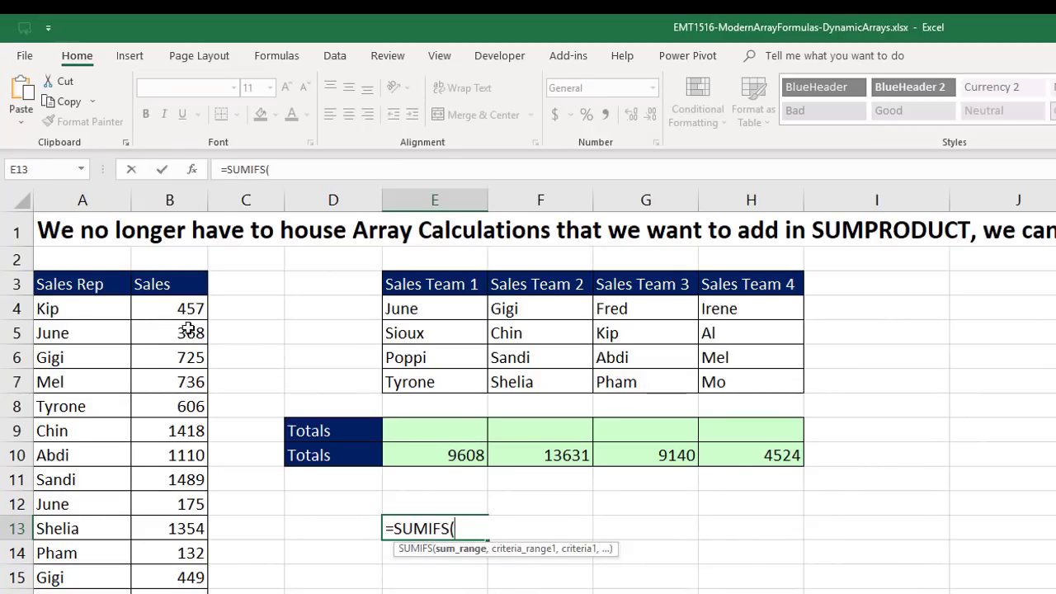
pyautogui.click(151, 308)
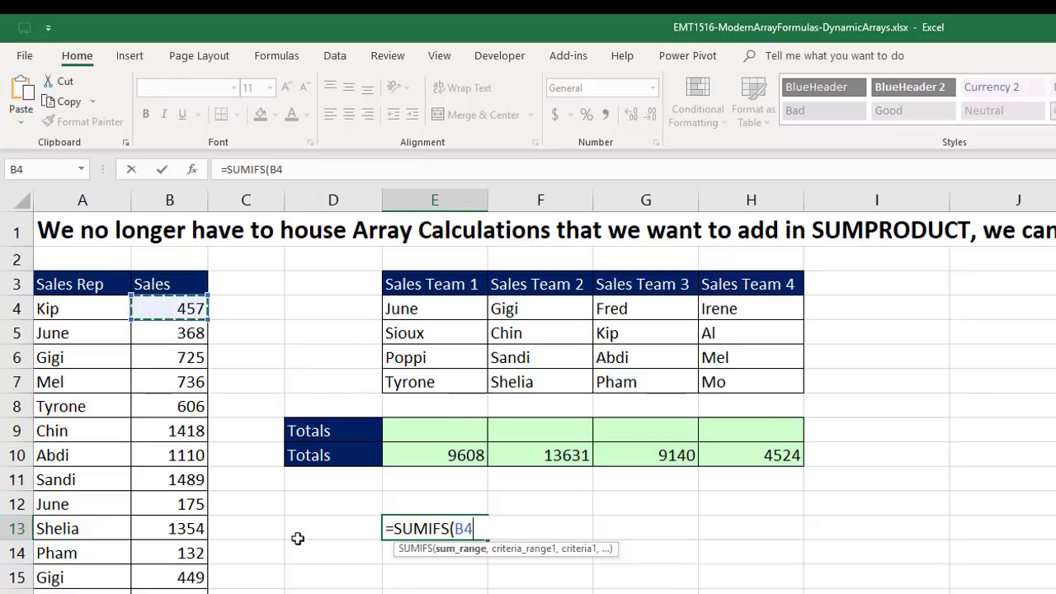
pyautogui.hotkey('ctrl', 'shift', 'Down')
pyautogui.press('F4')
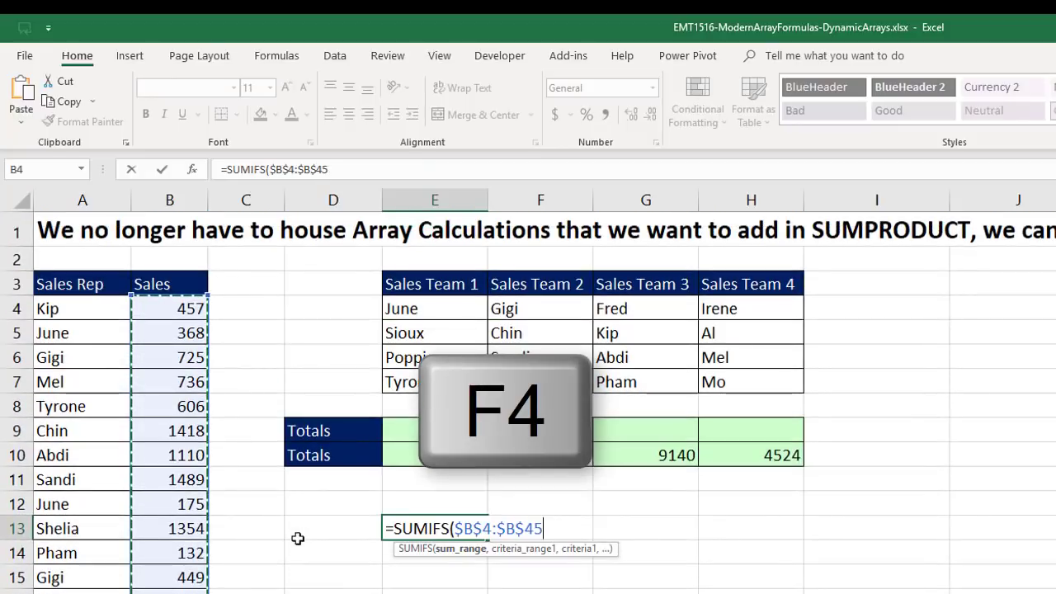
pyautogui.write(',')
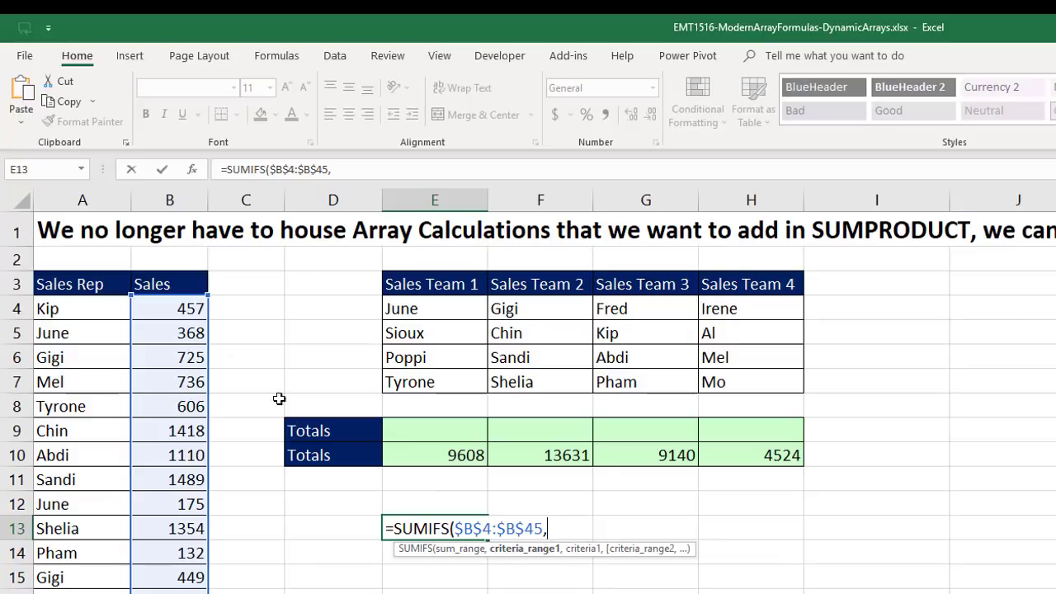
pyautogui.click(76, 307)
pyautogui.hotkey('ctrl', 'shift', 'Down')
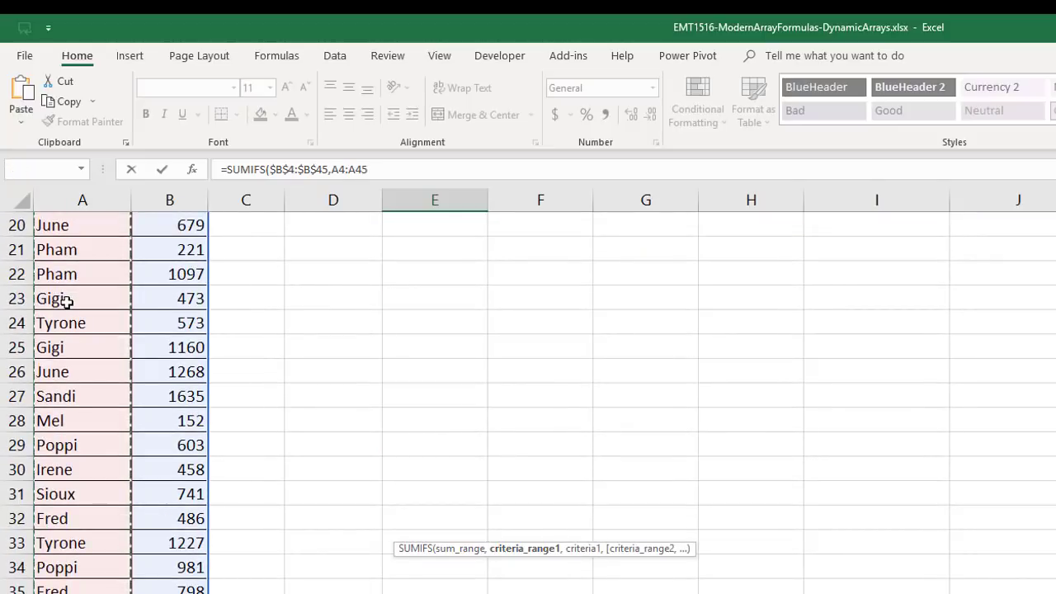
pyautogui.press('F4')
pyautogui.write(',')
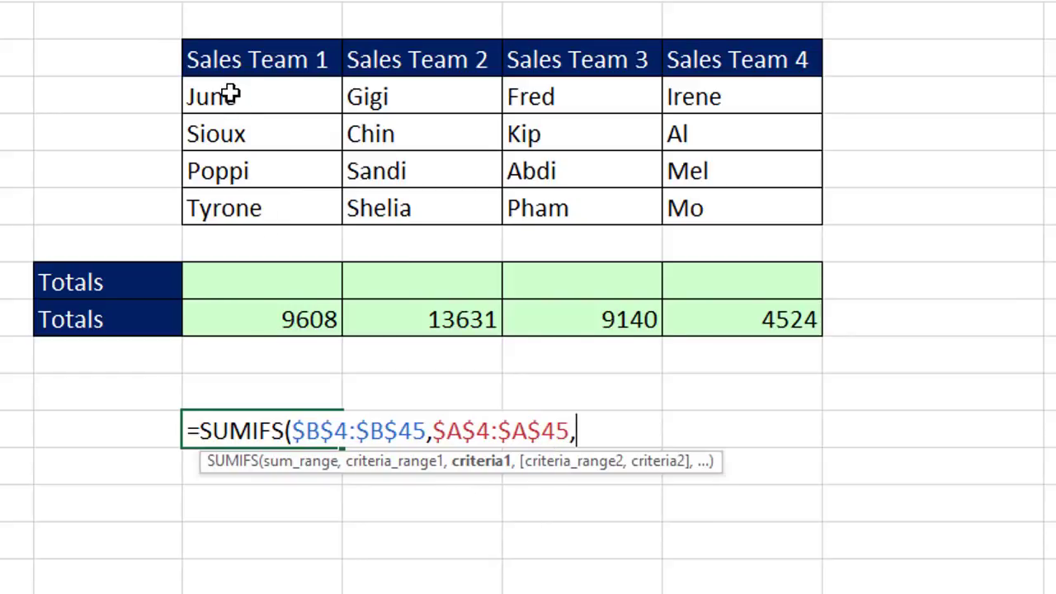
# Add criteria E4:E7, close the formula, and evaluate it to {2490;1932;1584;3602}.
pyautogui.moveTo(230, 96); pyautogui.dragTo(217, 205)
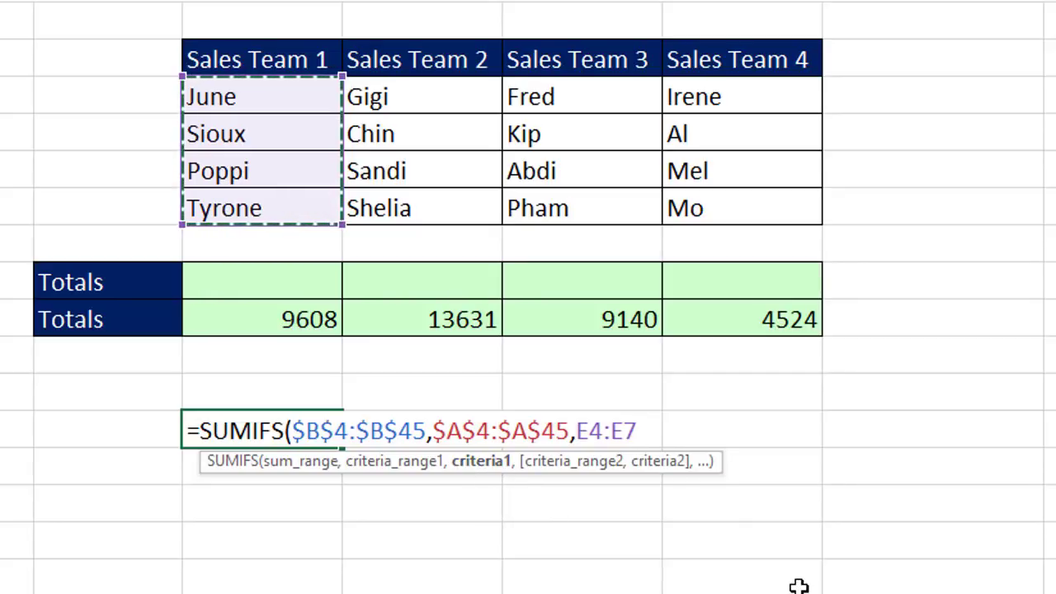
pyautogui.write(')')
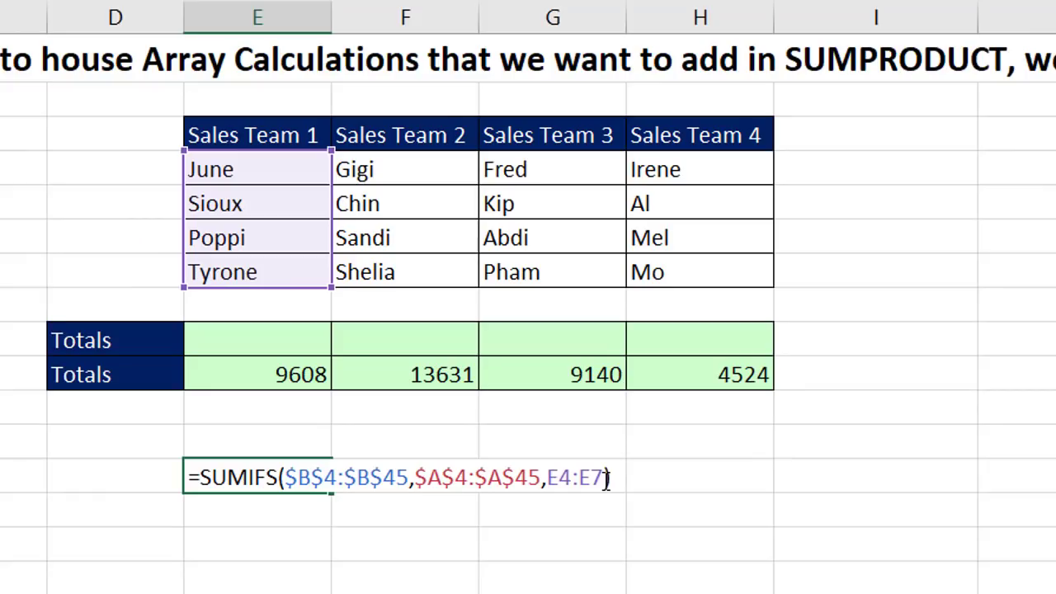
pyautogui.press('Left')
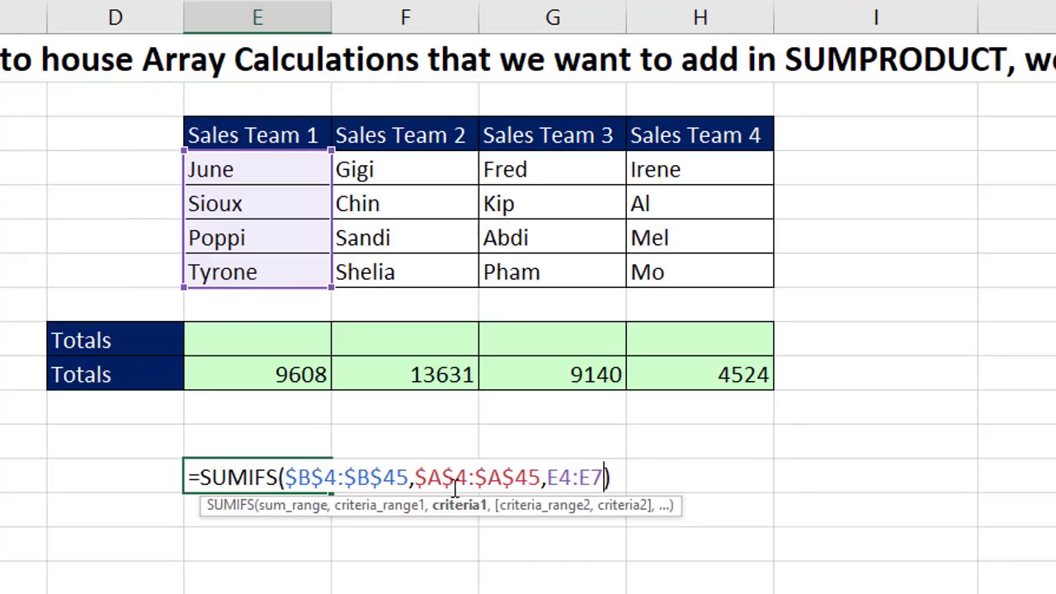
pyautogui.click(294, 518)
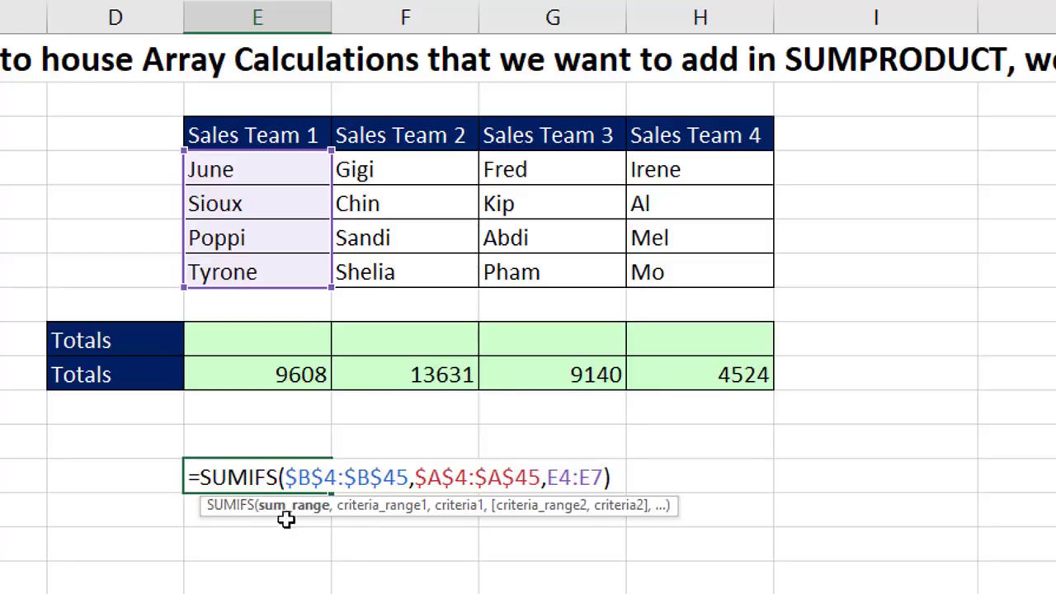
pyautogui.click(368, 508)
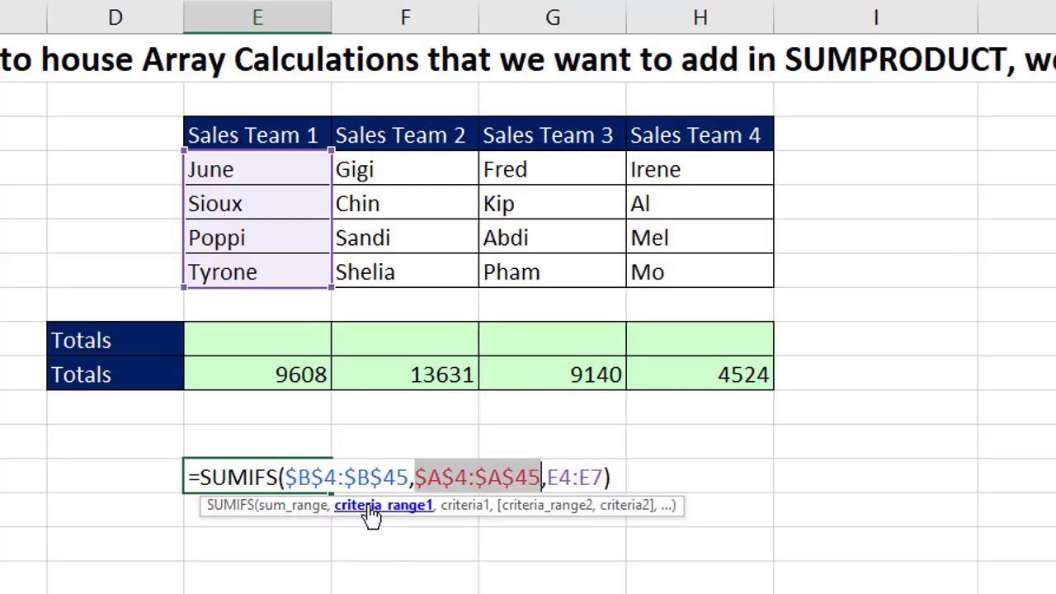
pyautogui.click(465, 507)
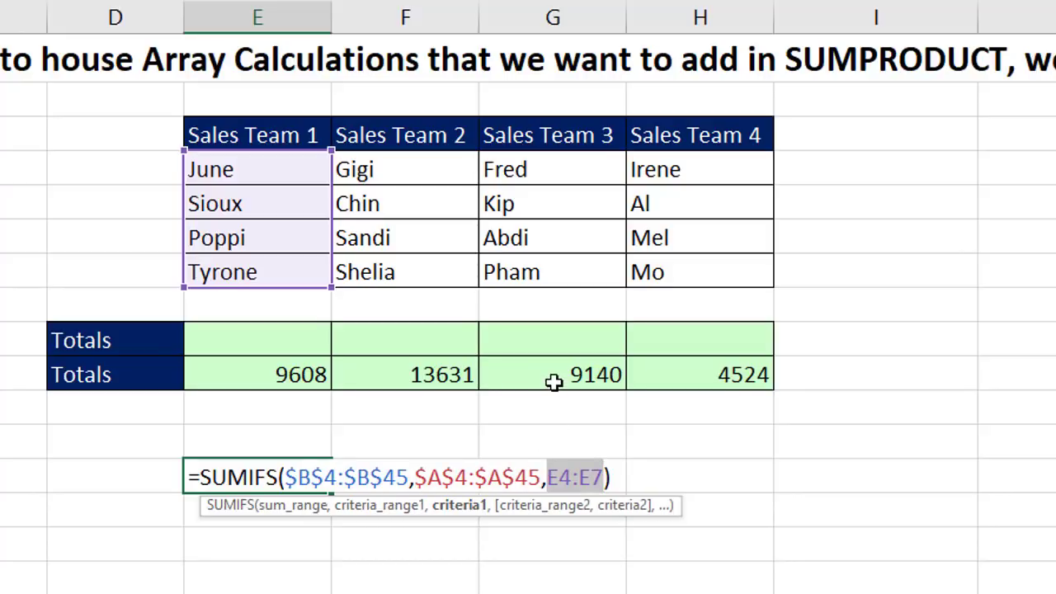
pyautogui.click(617, 475)
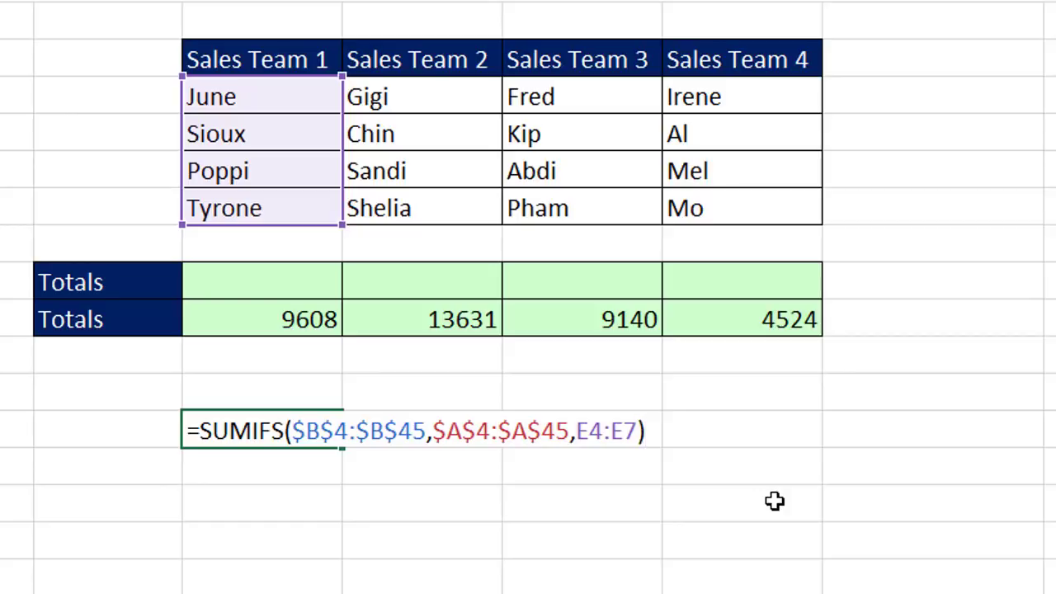
pyautogui.press('F9')
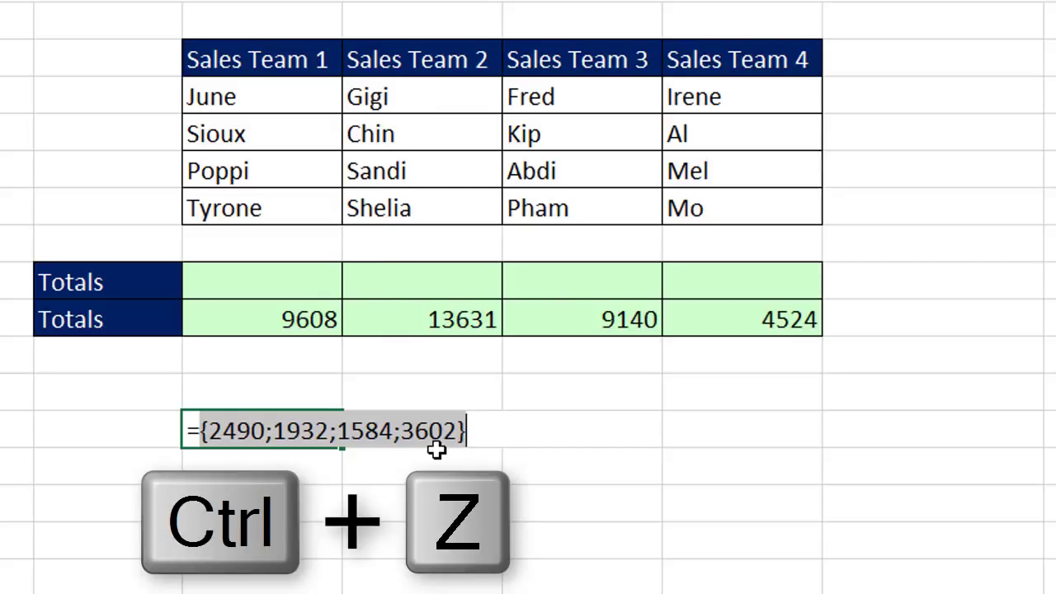
# Restore the SUMIFS and enter it so it spills 2490, 1932, 1584 and 3602.
pyautogui.hotkey('ctrl', 'z')
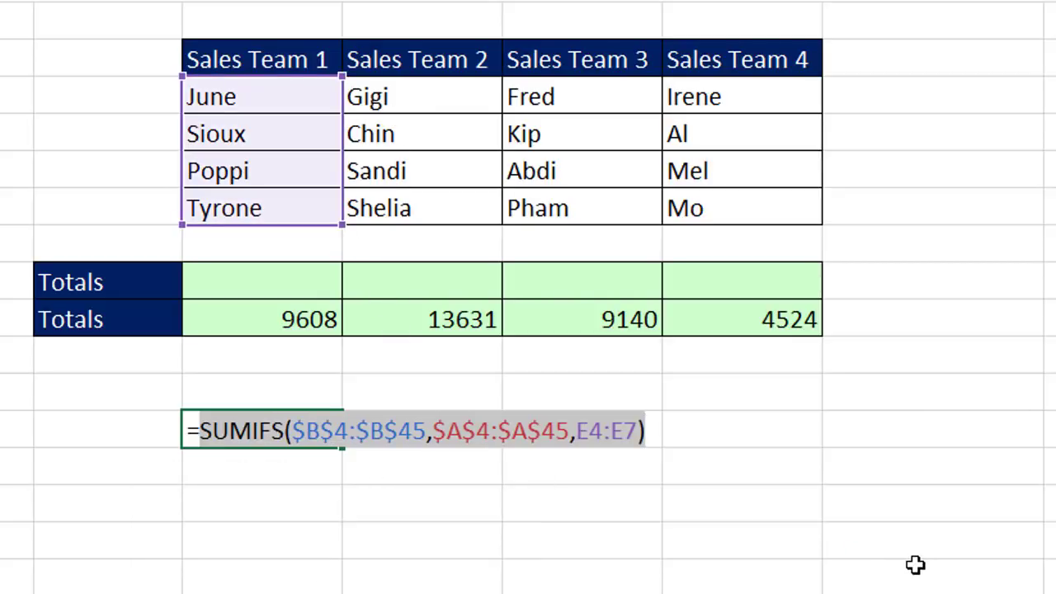
pyautogui.press('Return')
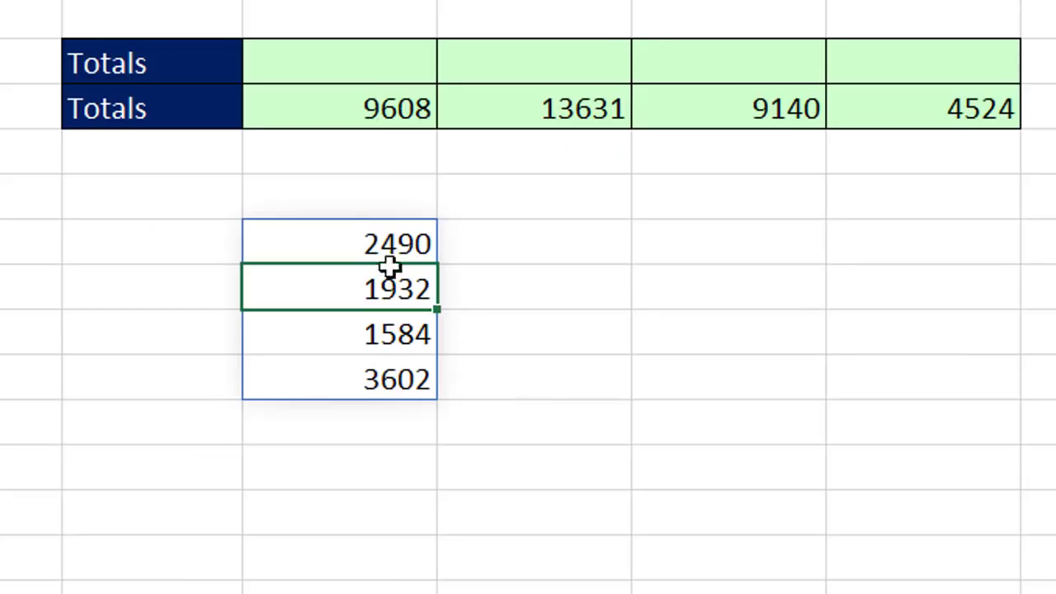
pyautogui.doubleClick(279, 428)
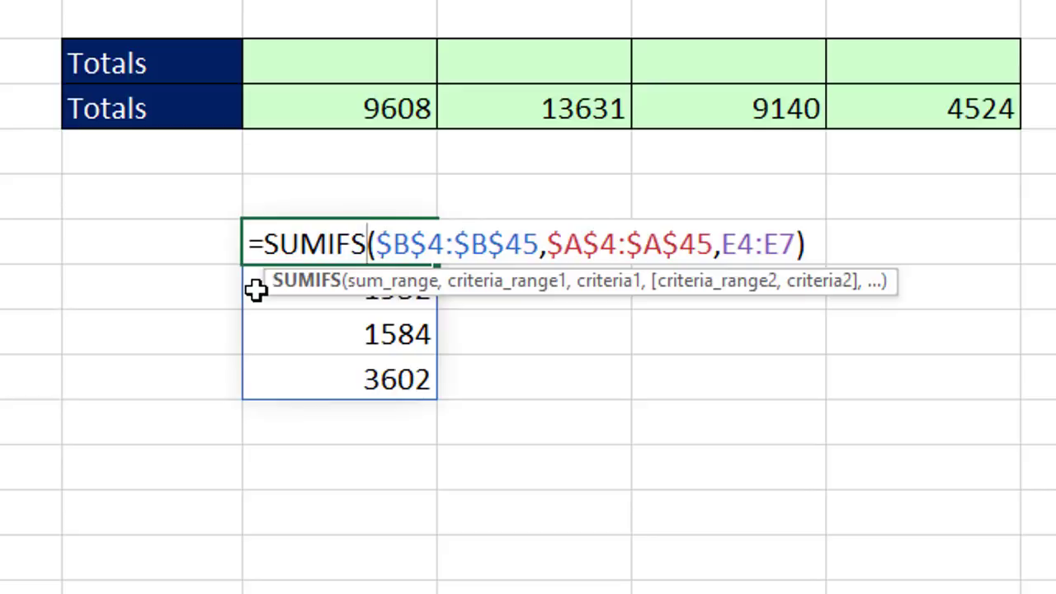
pyautogui.click(617, 281)
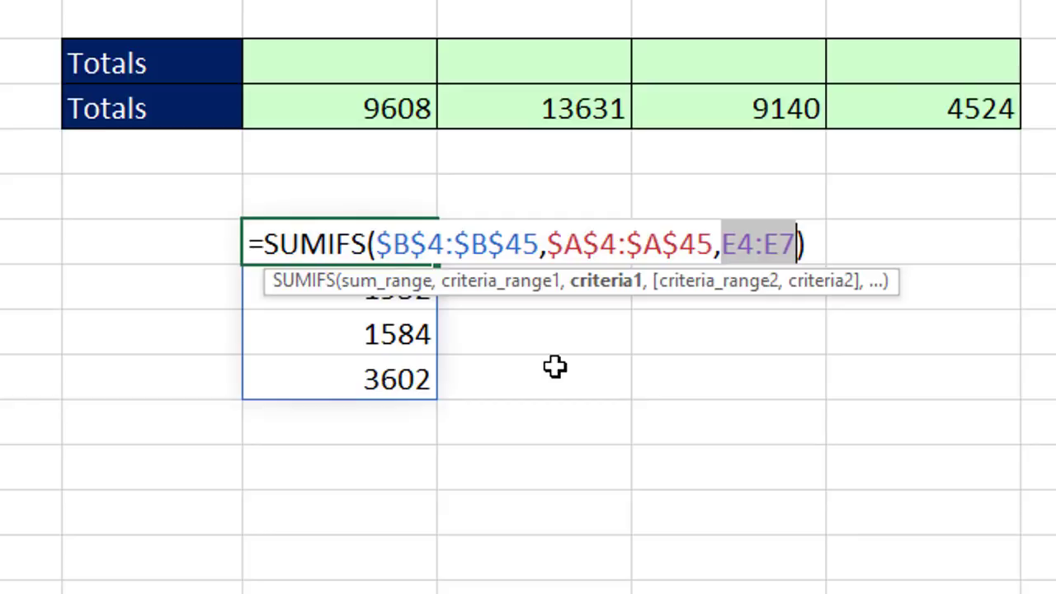
pyautogui.press('Return')
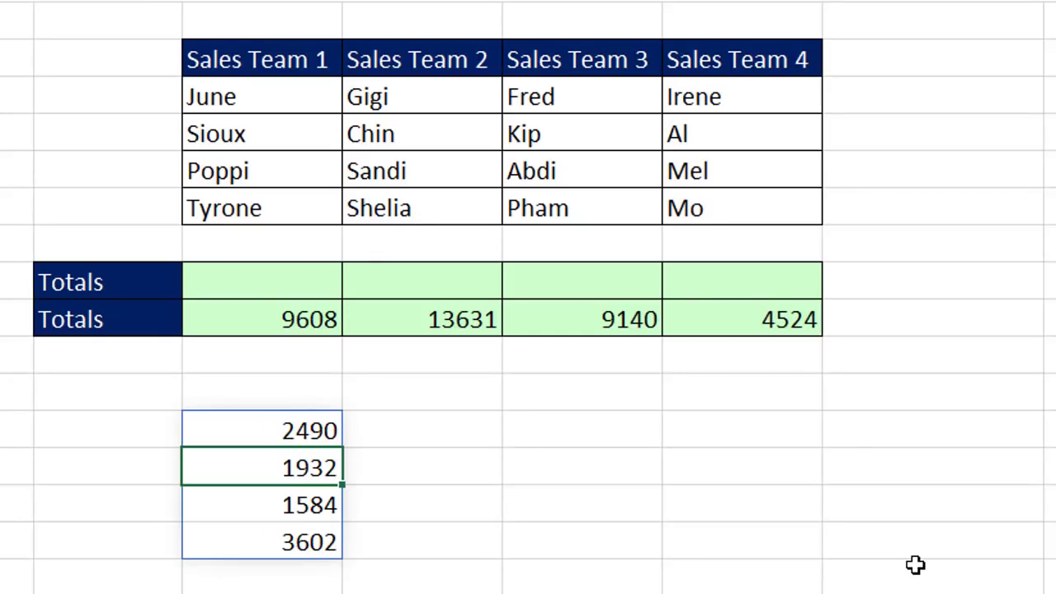
pyautogui.click(334, 429)
# Wrap the E13 SUMIFS in SUM( ) so it returns 9608.
pyautogui.doubleClick(202, 431)
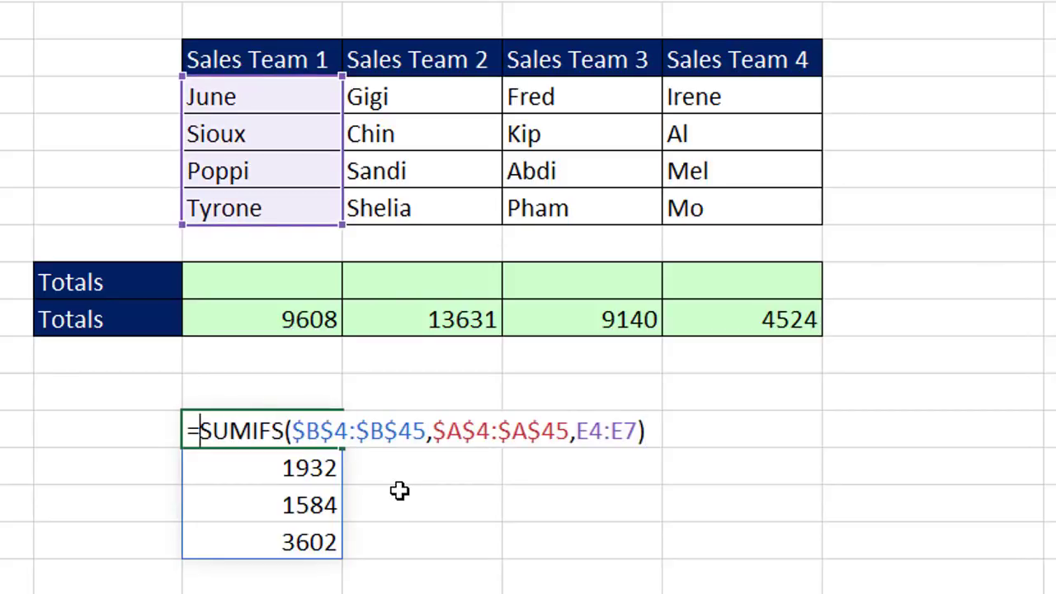
pyautogui.write('sum')
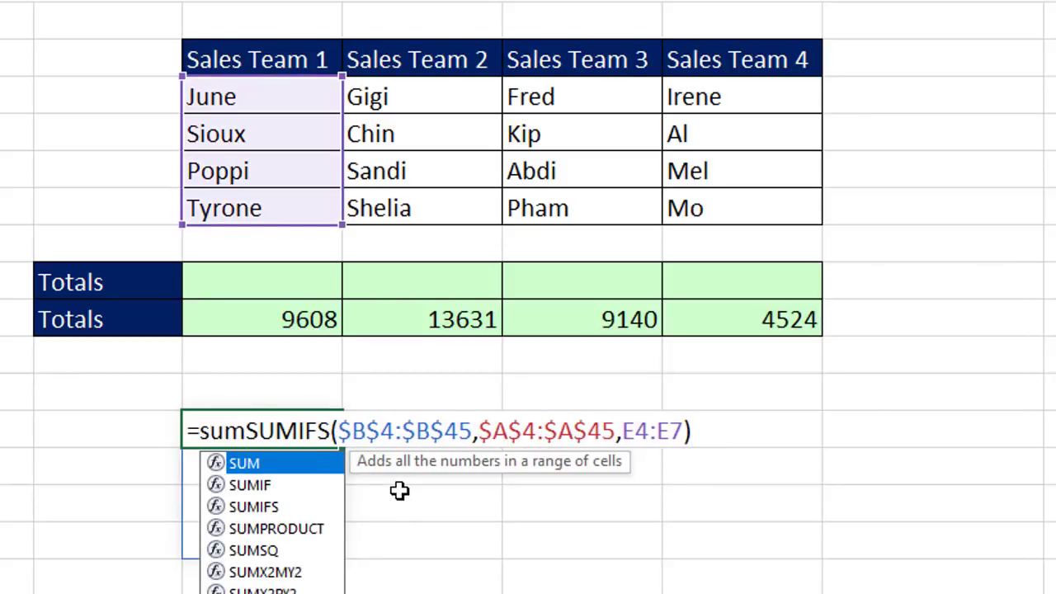
pyautogui.press('Down')
pyautogui.press('Down')
pyautogui.press('Down')
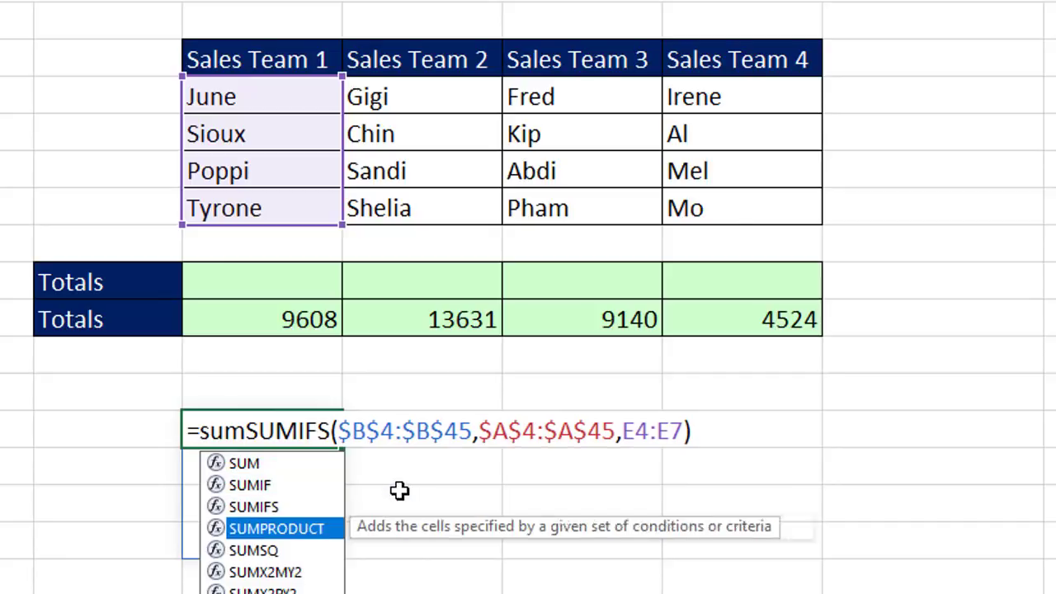
pyautogui.press('Tab')
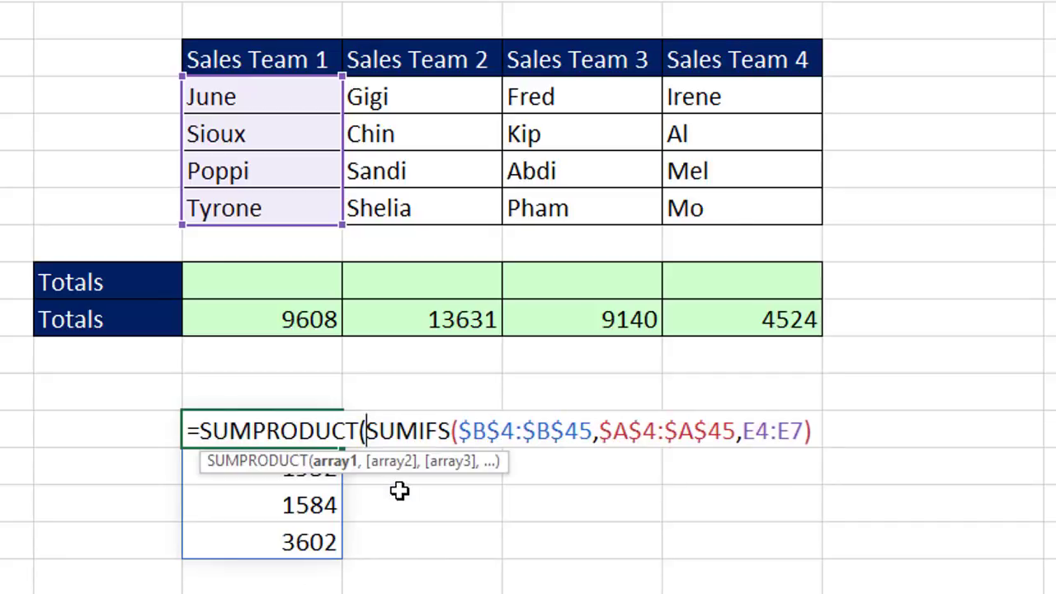
pyautogui.press('BackSpace')
pyautogui.press('BackSpace')
pyautogui.press('BackSpace')
pyautogui.press('BackSpace')
pyautogui.press('BackSpace')
pyautogui.press('BackSpace')
pyautogui.press('BackSpace')
pyautogui.press('BackSpace')
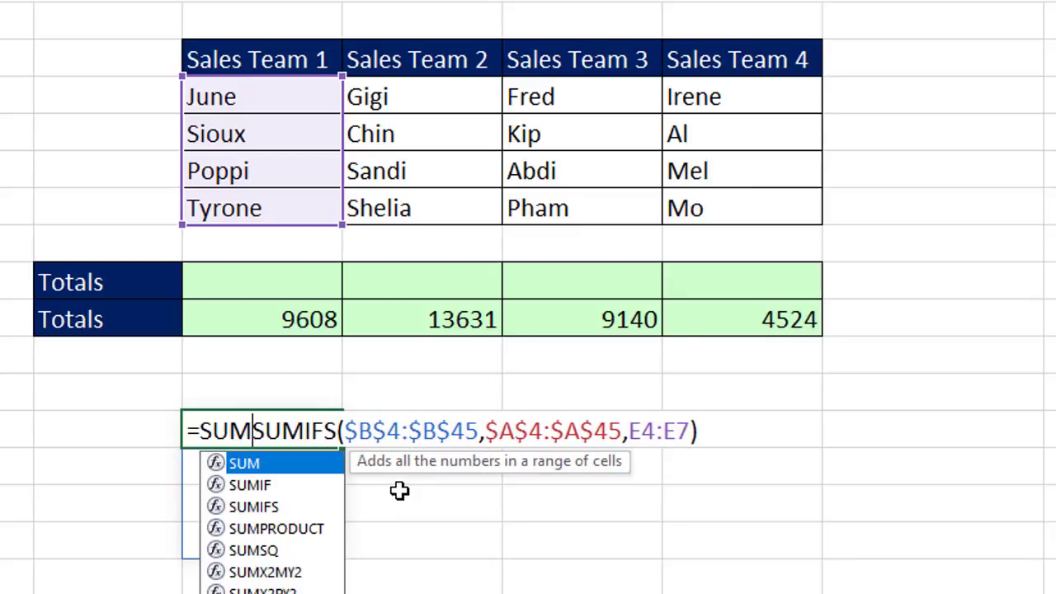
pyautogui.press('Tab')
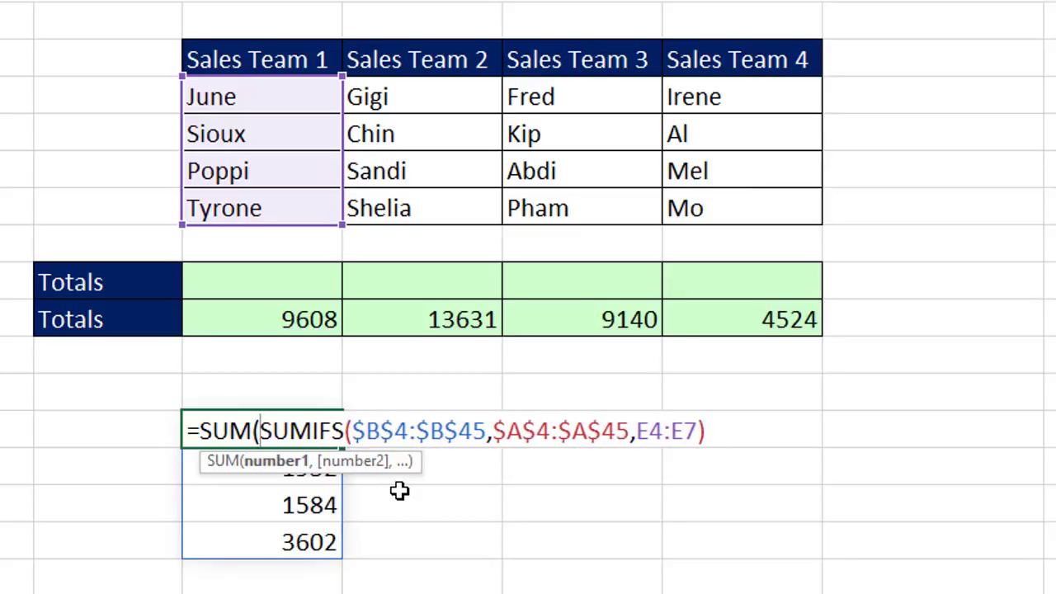
pyautogui.click(720, 427)
pyautogui.write(')')
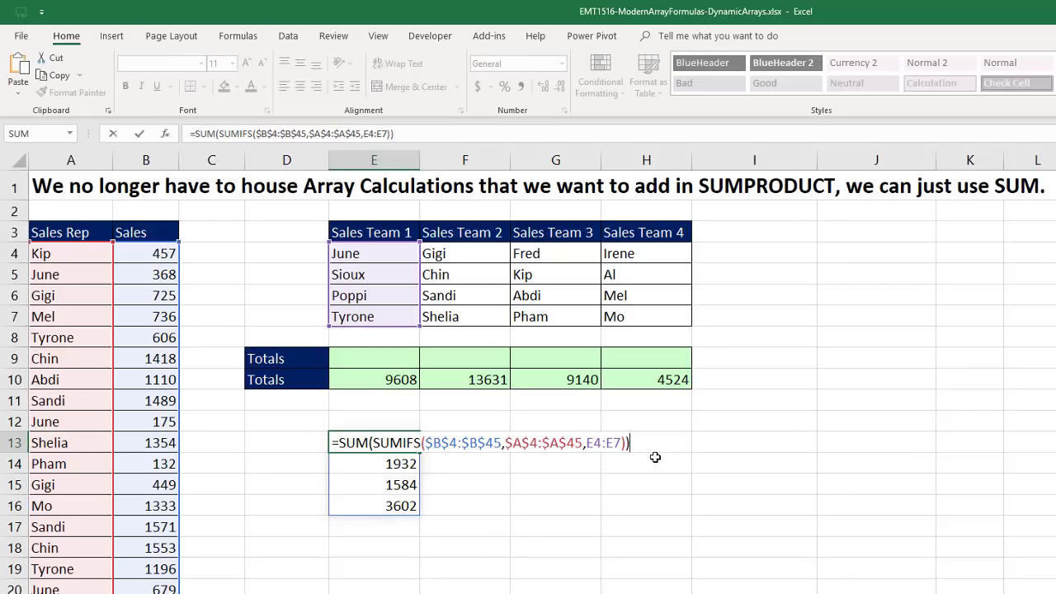
pyautogui.press('Return')
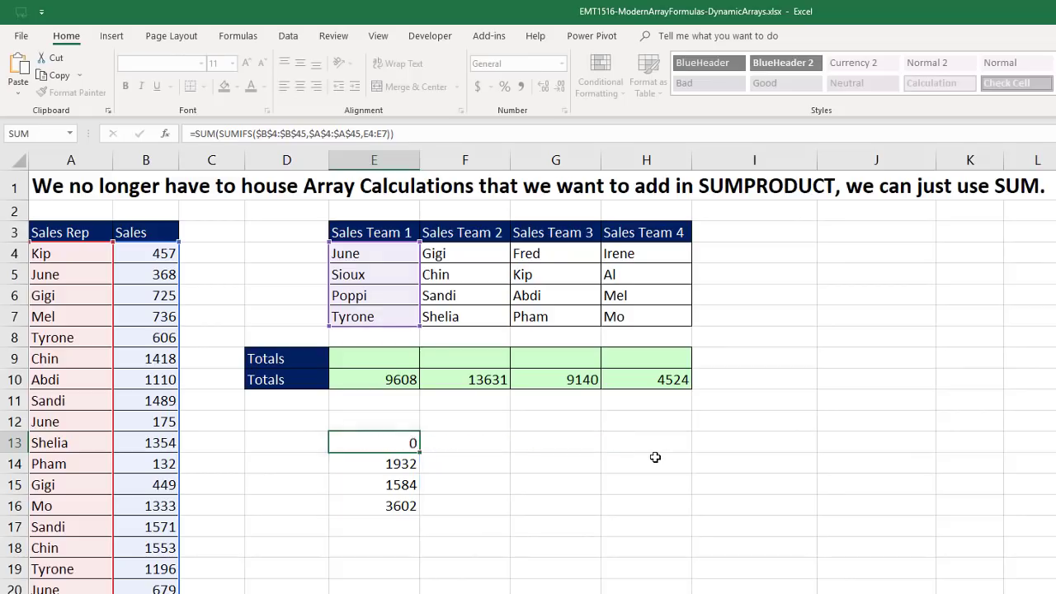
# Select and copy the full E13 SUM(SUMIFS) formula text.
pyautogui.click(407, 444)
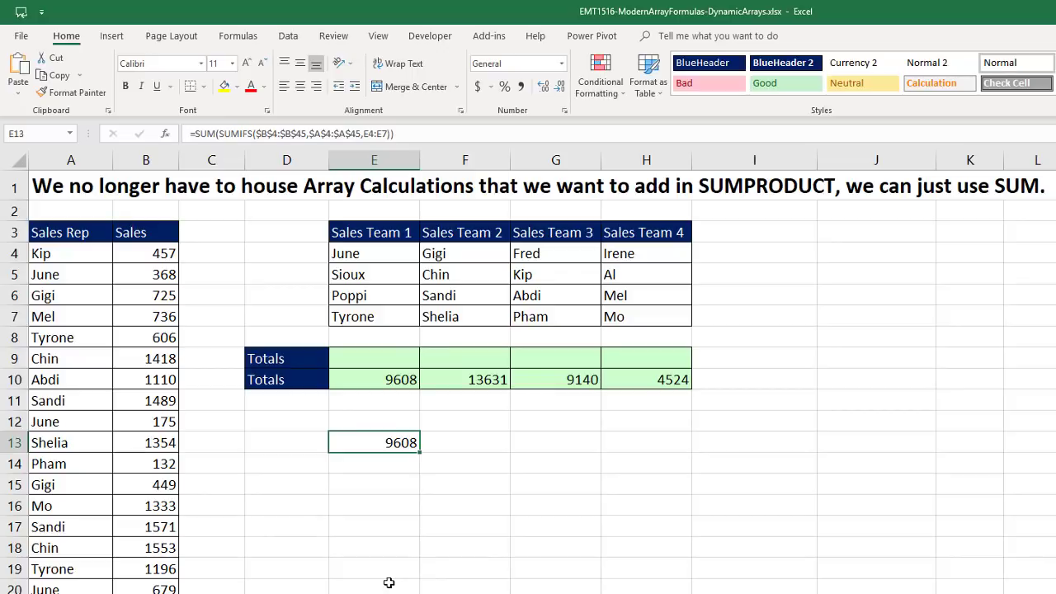
pyautogui.doubleClick(377, 443)
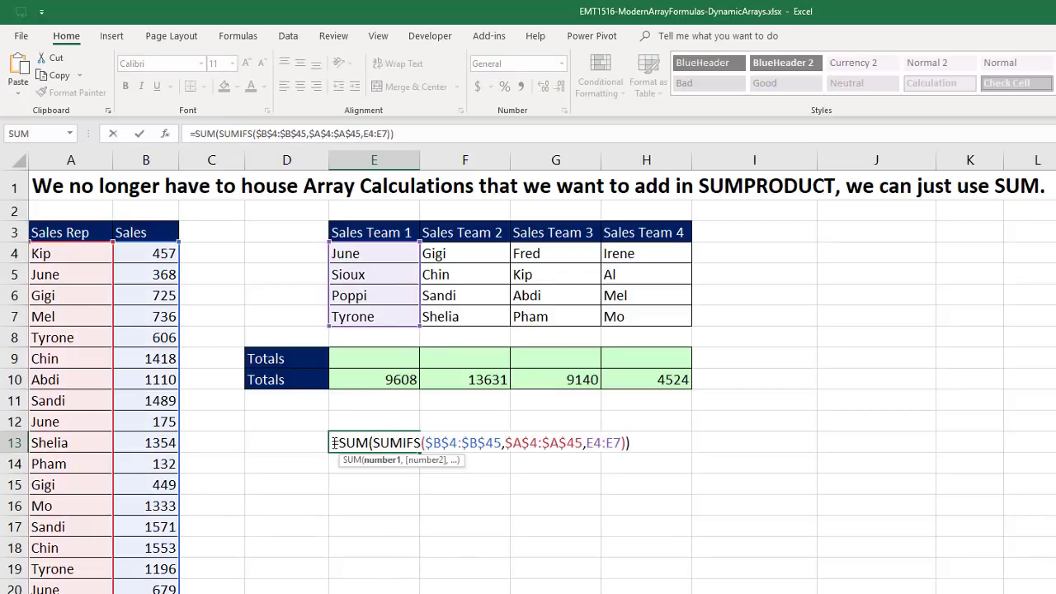
pyautogui.moveTo(334, 442); pyautogui.dragTo(692, 446)
pyautogui.hotkey('ctrl', 'c')
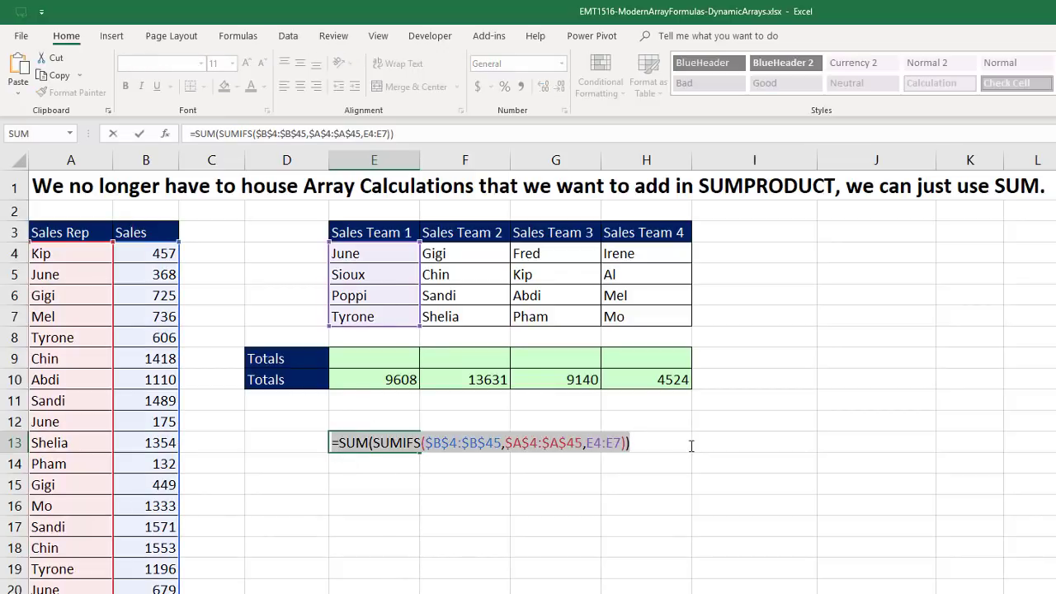
pyautogui.press('Escape')
pyautogui.click(405, 358)
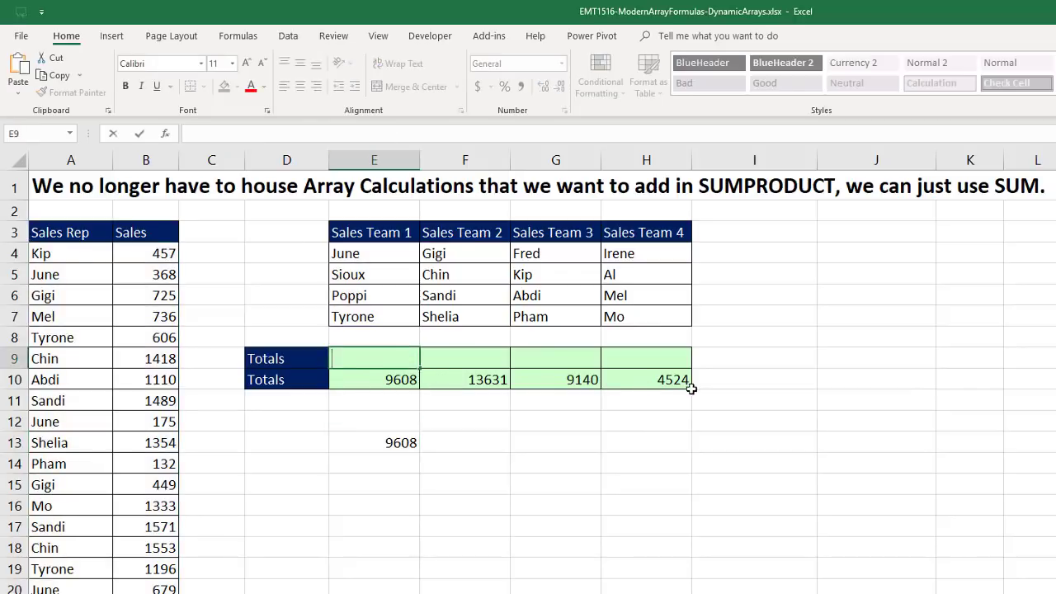
# Paste the SUM(SUMIFS) formula into E9, fill it to H9, and compare H9 with H10.
pyautogui.press('F2')
pyautogui.hotkey('ctrl', 'v')
pyautogui.hotkey('ctrl', 'Return')
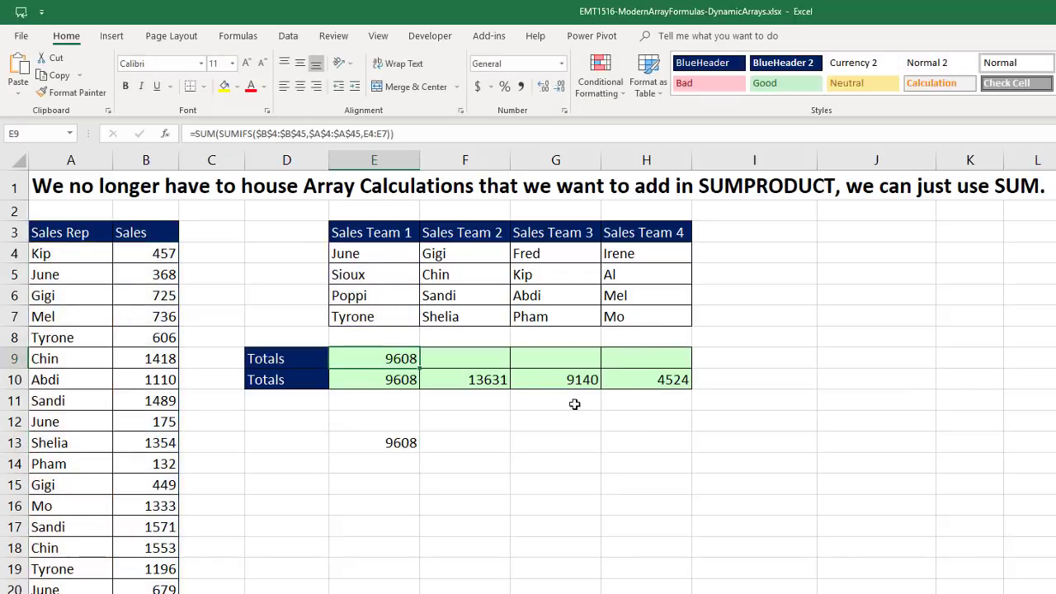
pyautogui.moveTo(422, 368); pyautogui.dragTo(675, 370)
pyautogui.press('F2')
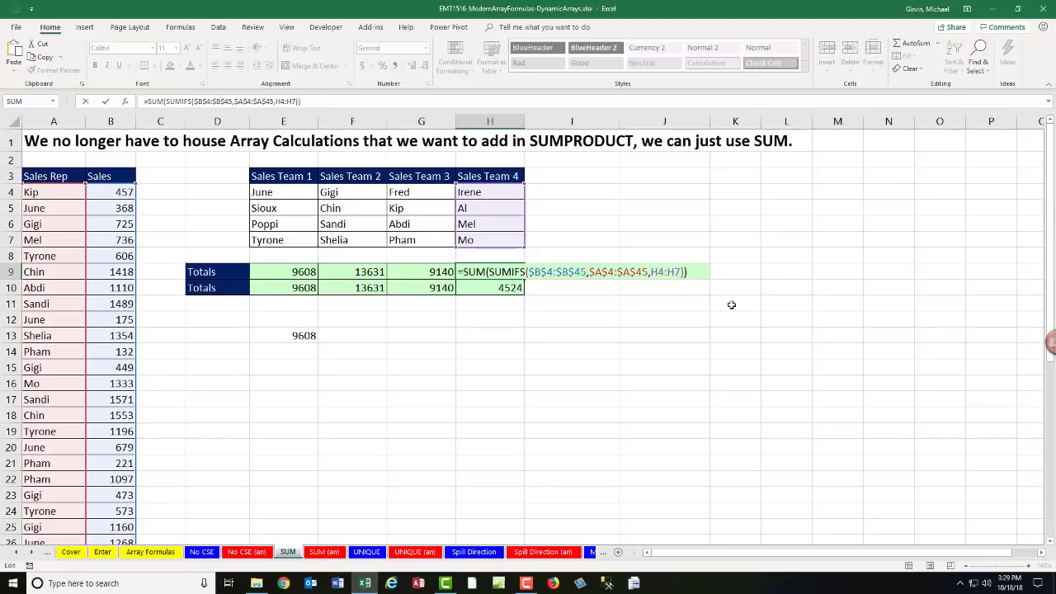
pyautogui.press('Return')
pyautogui.press('F2')
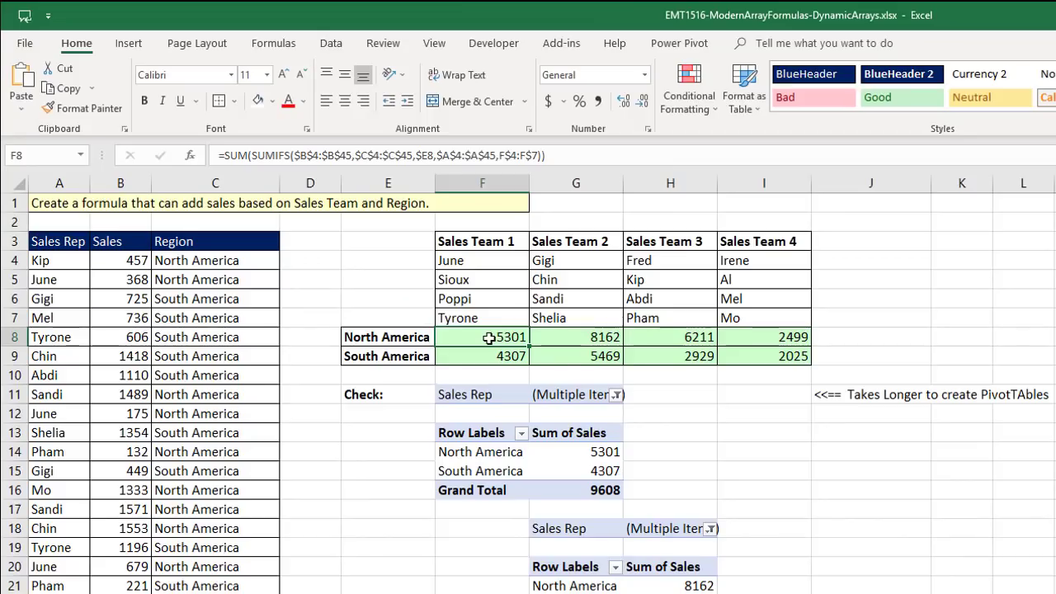
# Finish the F8 SUM(SUMIFS) formula with $E8 and F$4:F$7 criteria and fill F8:I9.
pyautogui.doubleClick(328, 232)
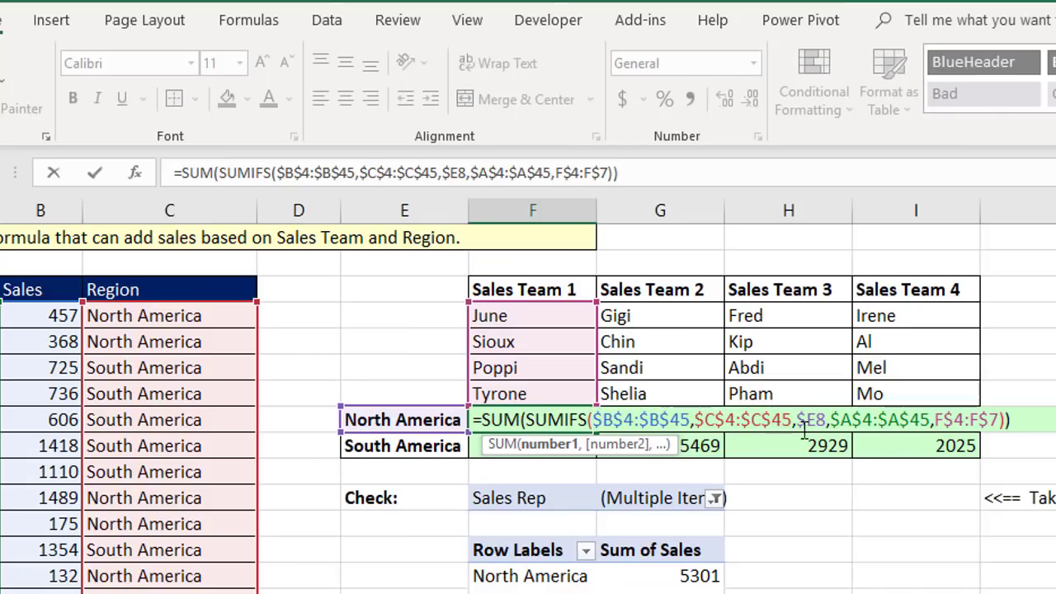
pyautogui.doubleClick(686, 337)
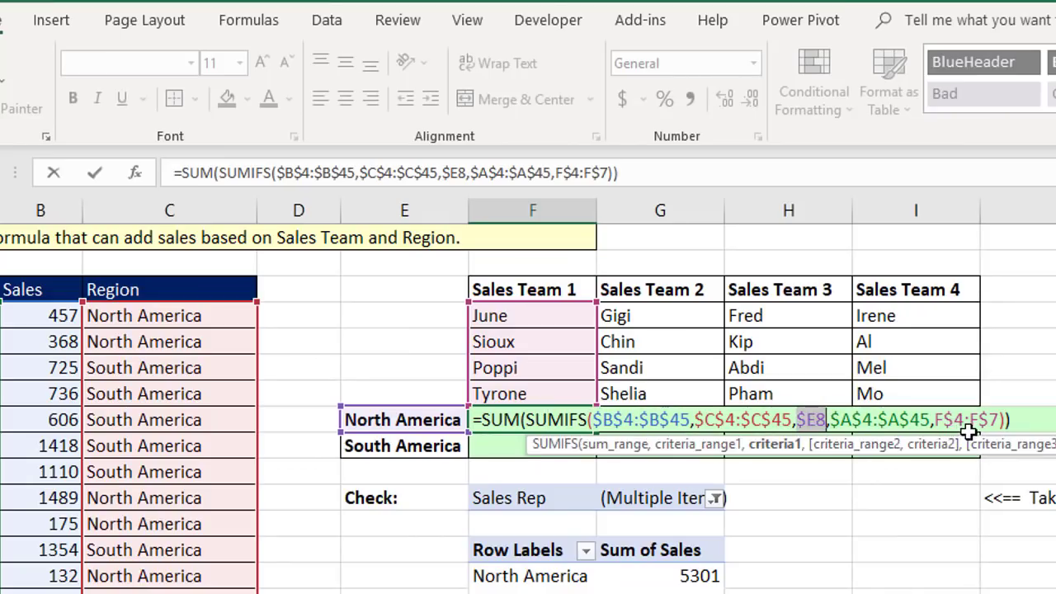
pyautogui.click(973, 420)
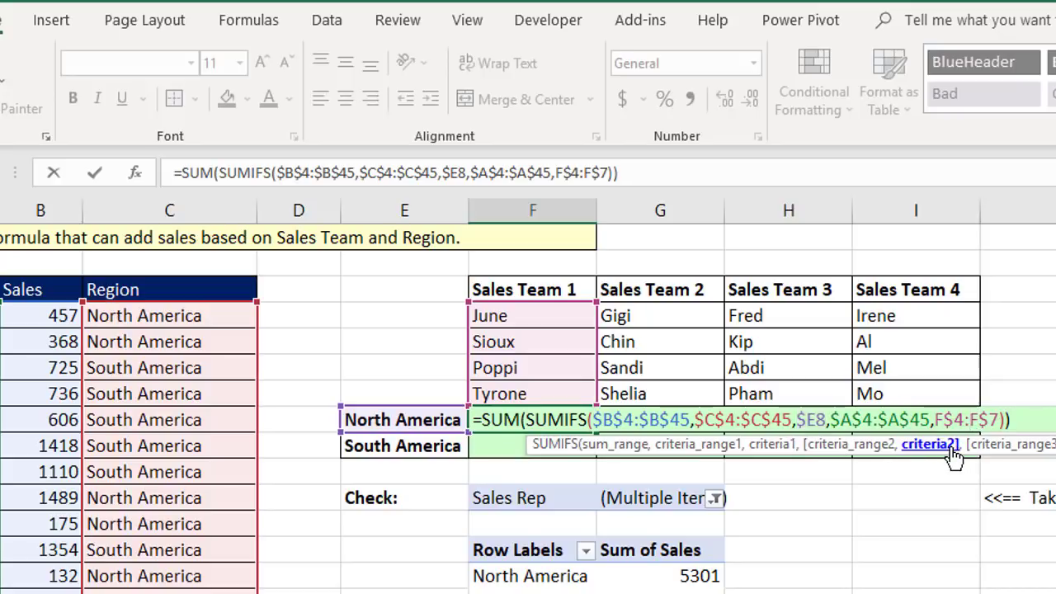
pyautogui.click(952, 446)
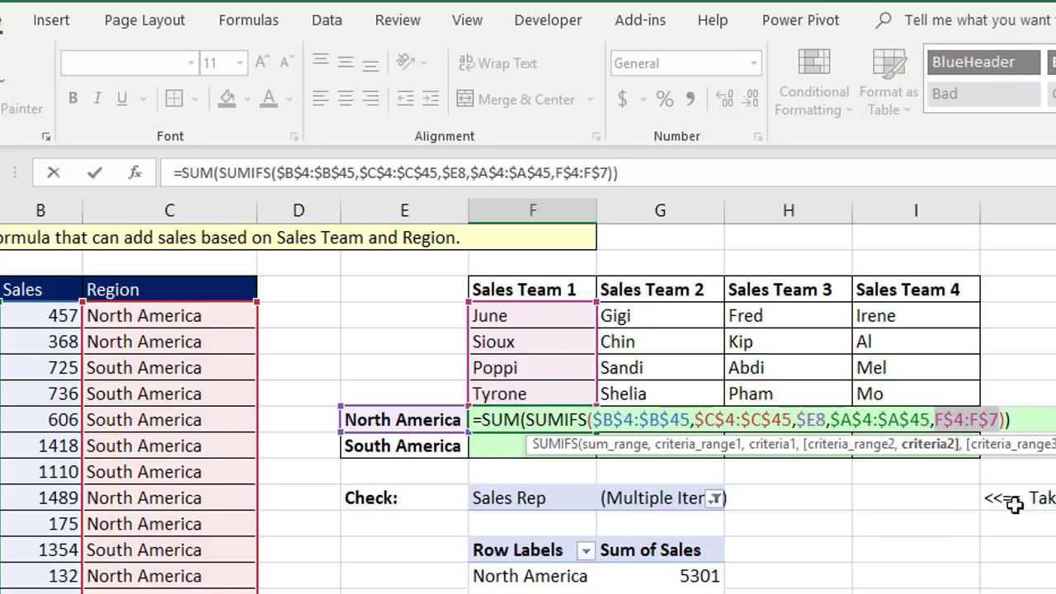
pyautogui.hotkey('ctrl', 'Return')
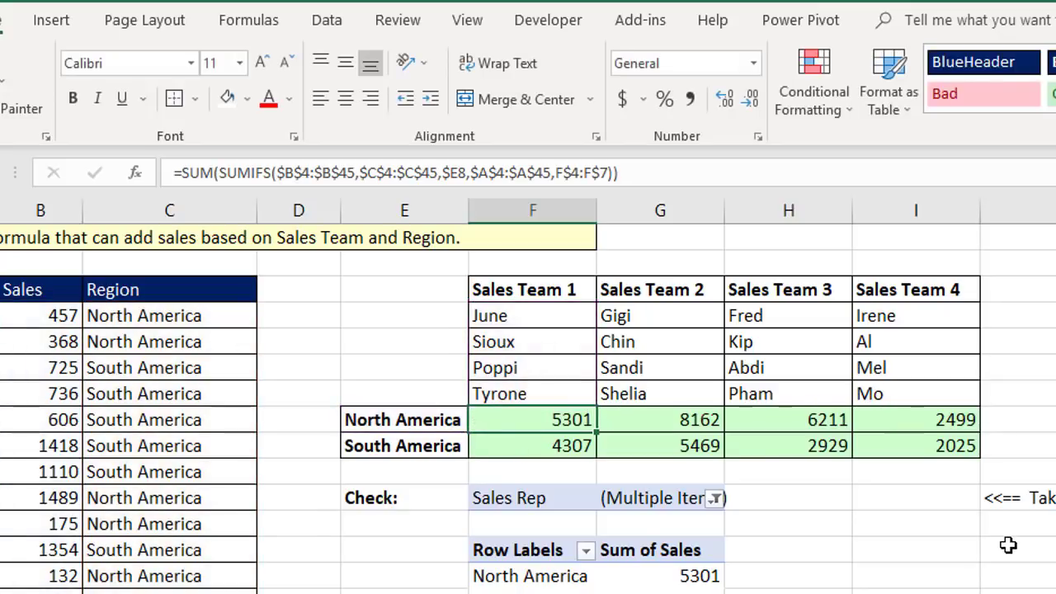
# Check the I9 and F8 formulas without changing them.
pyautogui.doubleClick(897, 446)
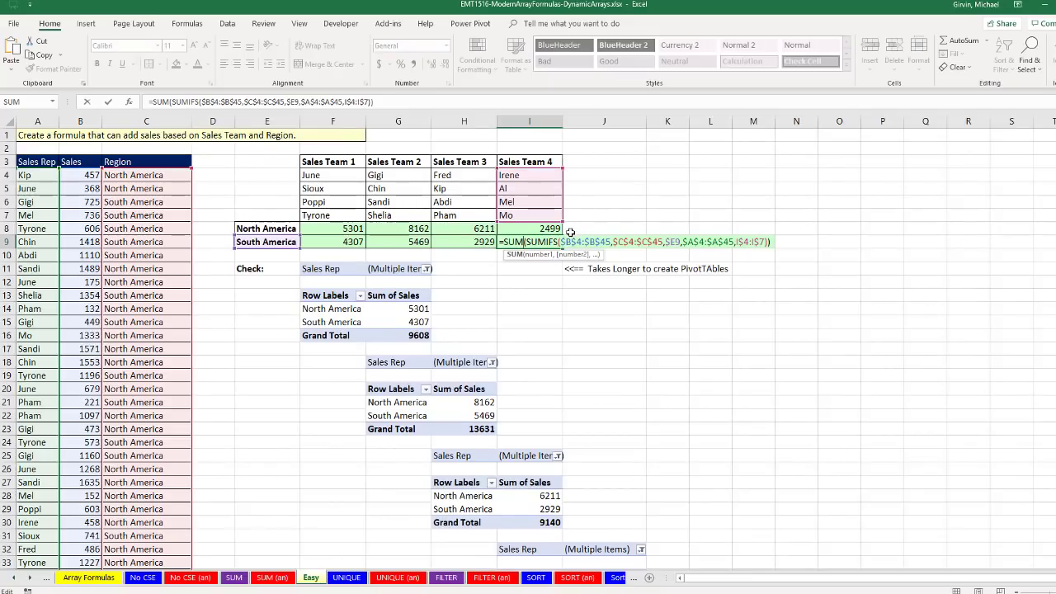
pyautogui.press('Escape')
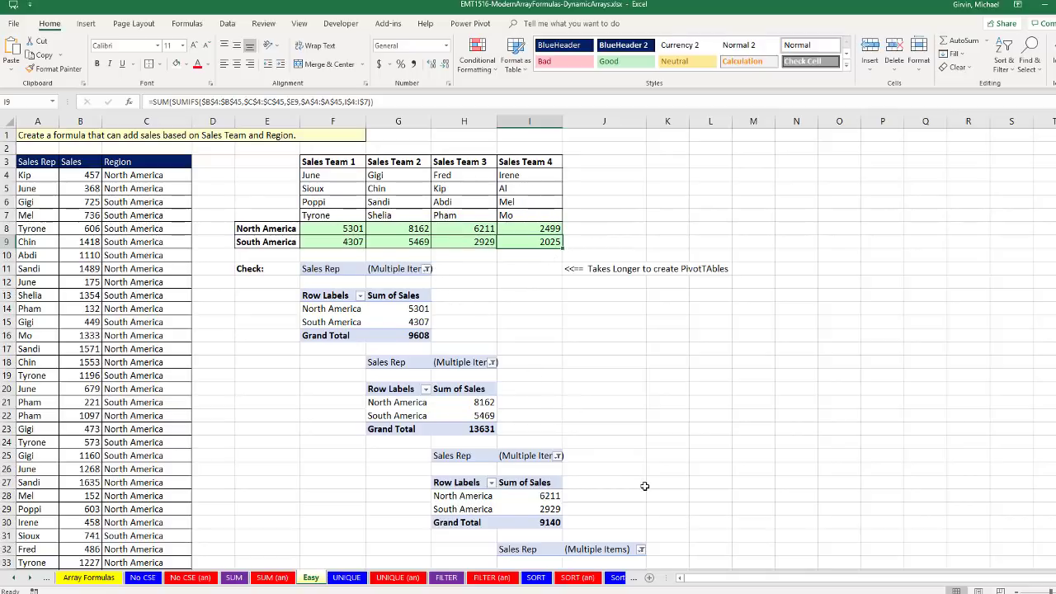
pyautogui.doubleClick(348, 229)
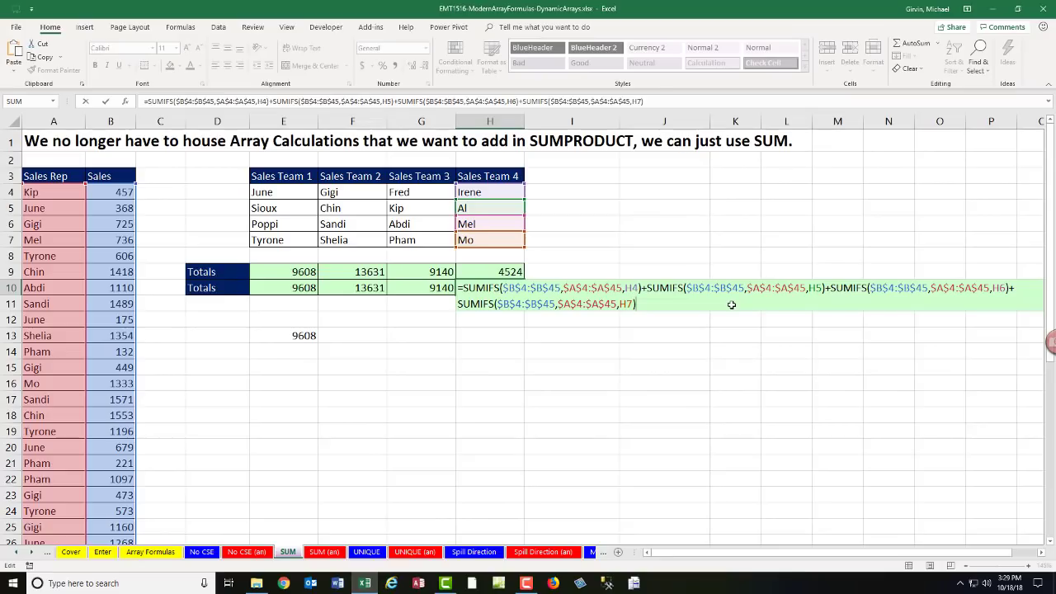
pyautogui.press('Return')
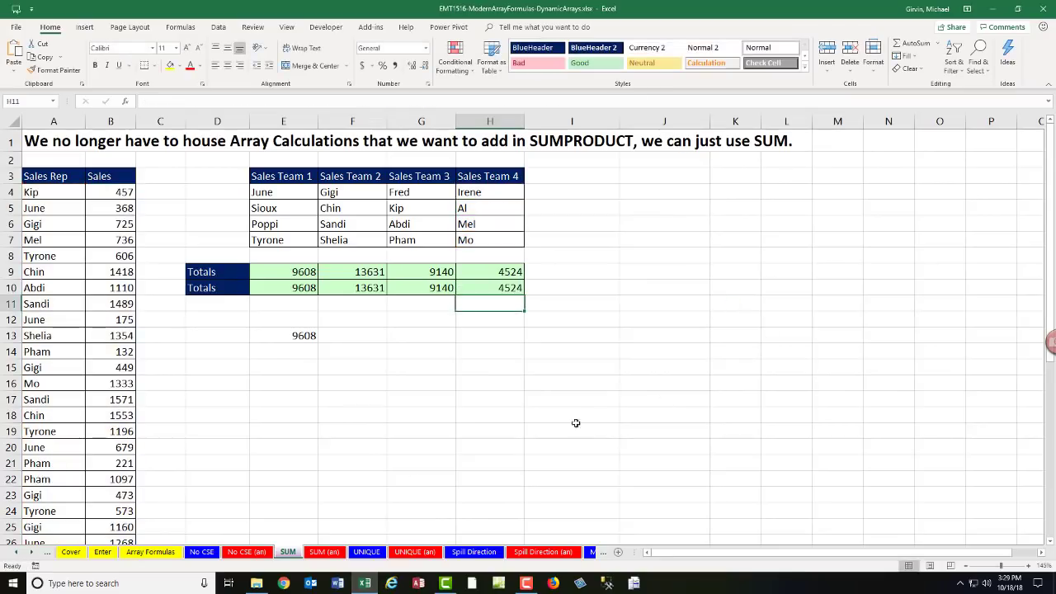
# Switch to the UNIQUE sheet and review the legacy FREQUENCY/INDEX array formulas in M4 and K4.
pyautogui.click(369, 552)
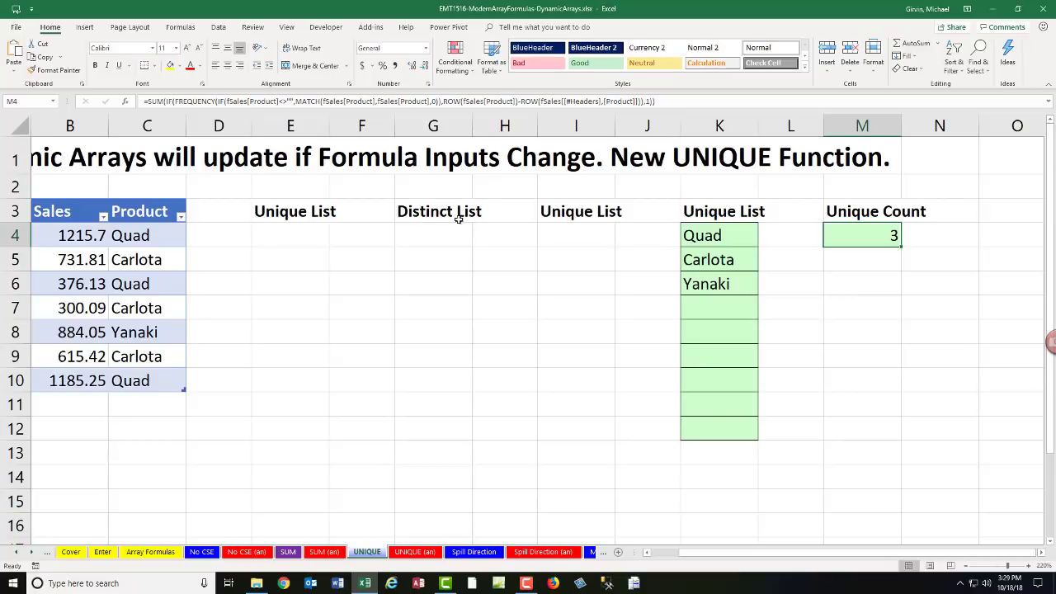
pyautogui.doubleClick(842, 238)
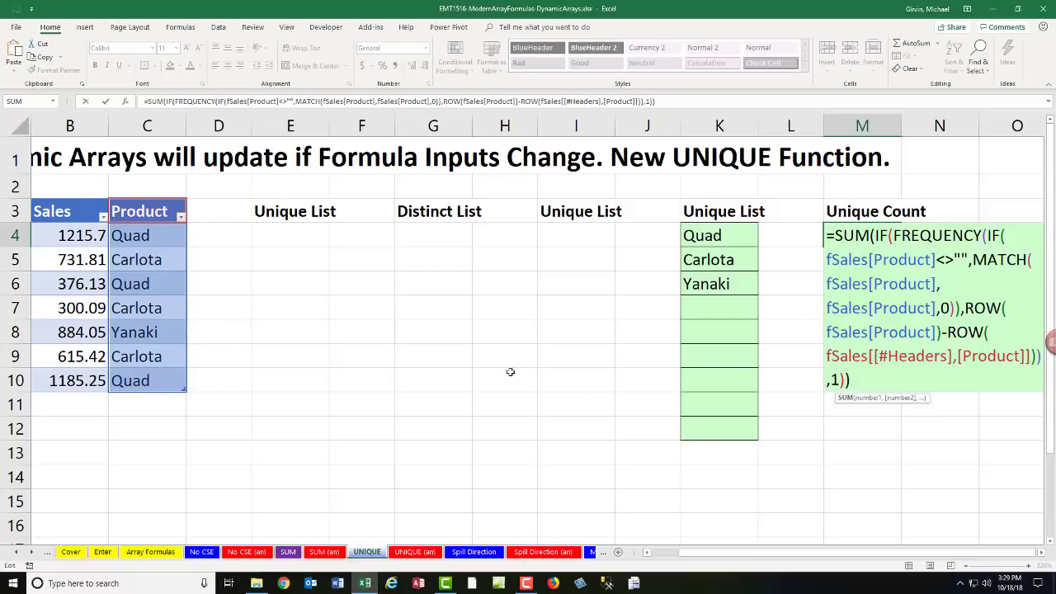
pyautogui.press('Escape')
pyautogui.press('Left')
pyautogui.press('Left')
pyautogui.press('F2')
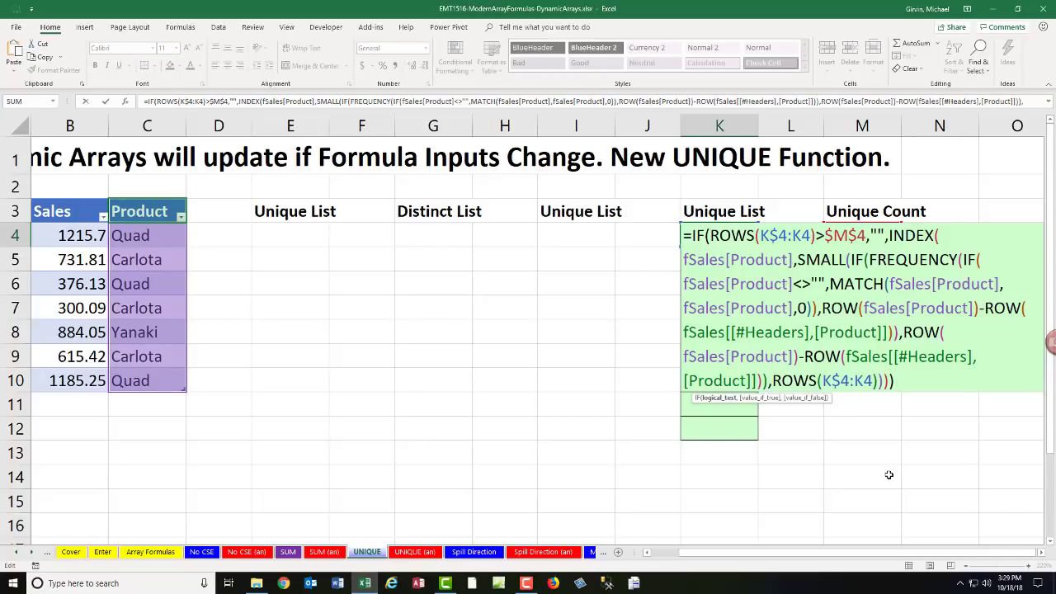
pyautogui.press('Escape')
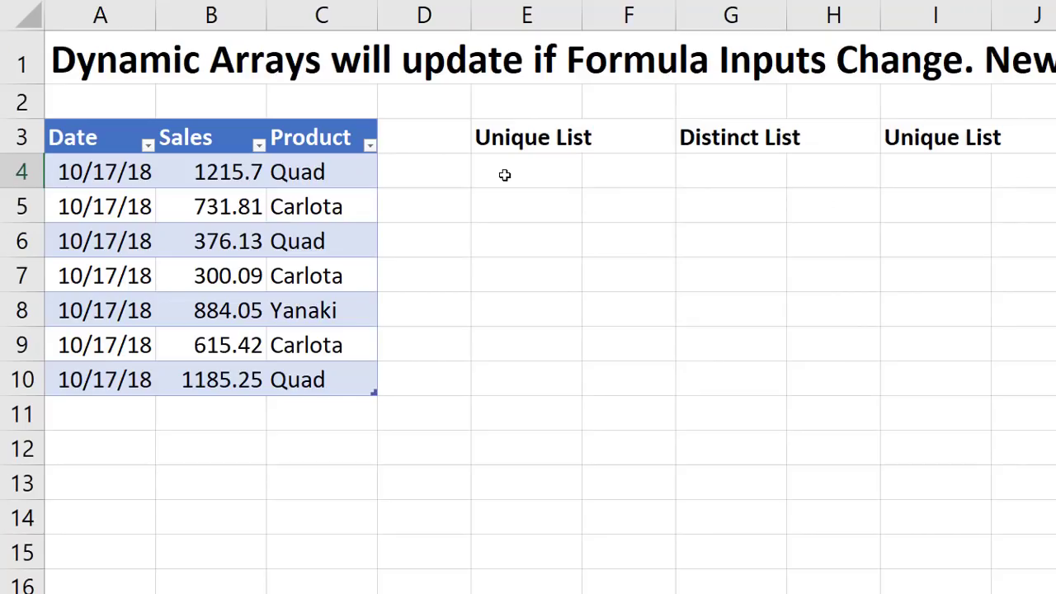
# Enter =UNIQUE(fSales[Product]) in E4 so Quad, Carlota and Yanaki spill down.
pyautogui.click(505, 175)
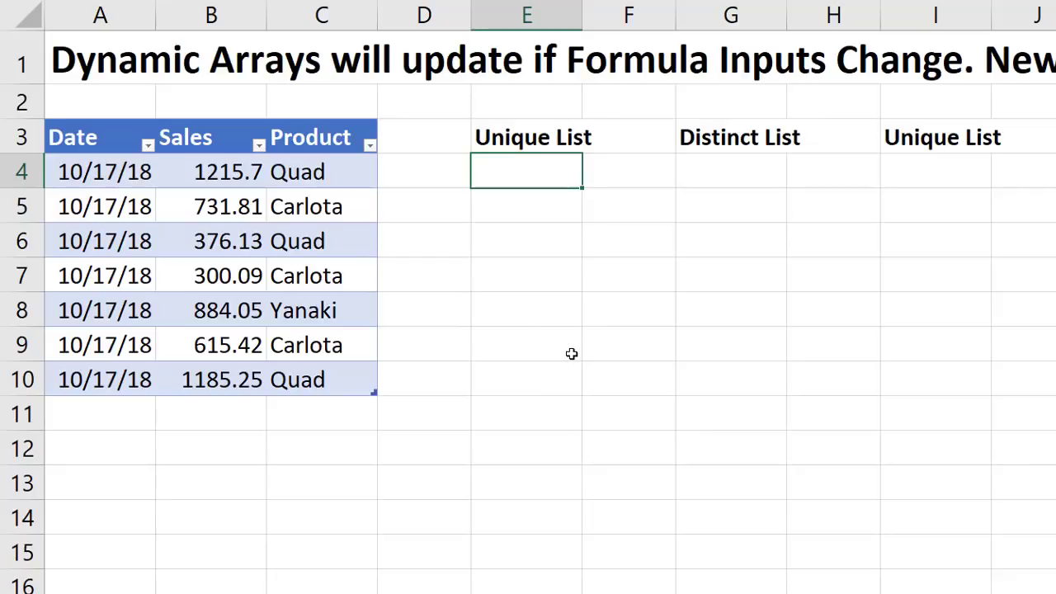
pyautogui.write('=uni')
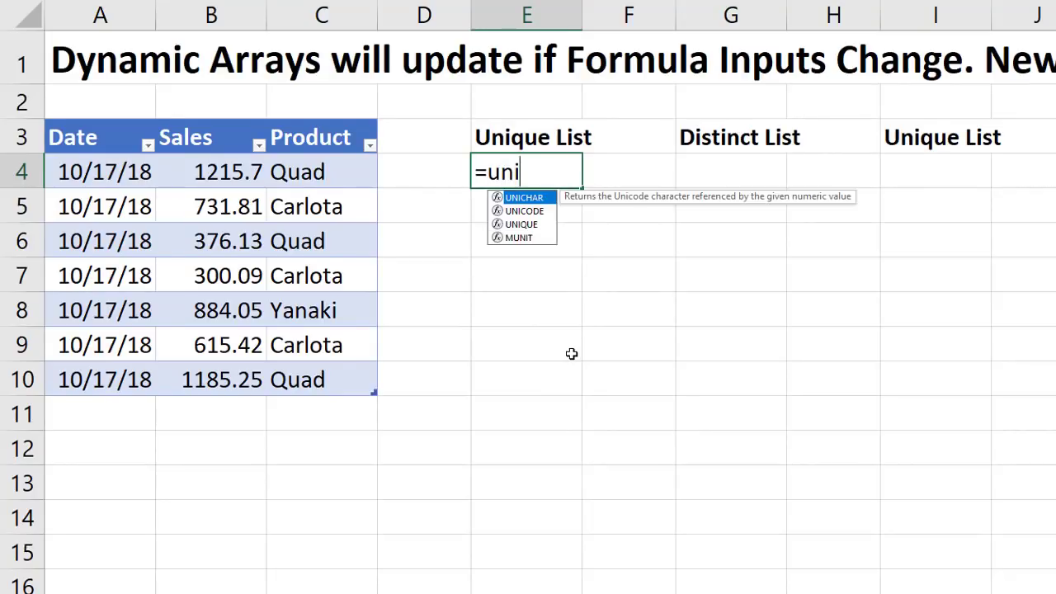
pyautogui.write('q')
pyautogui.press('Tab')
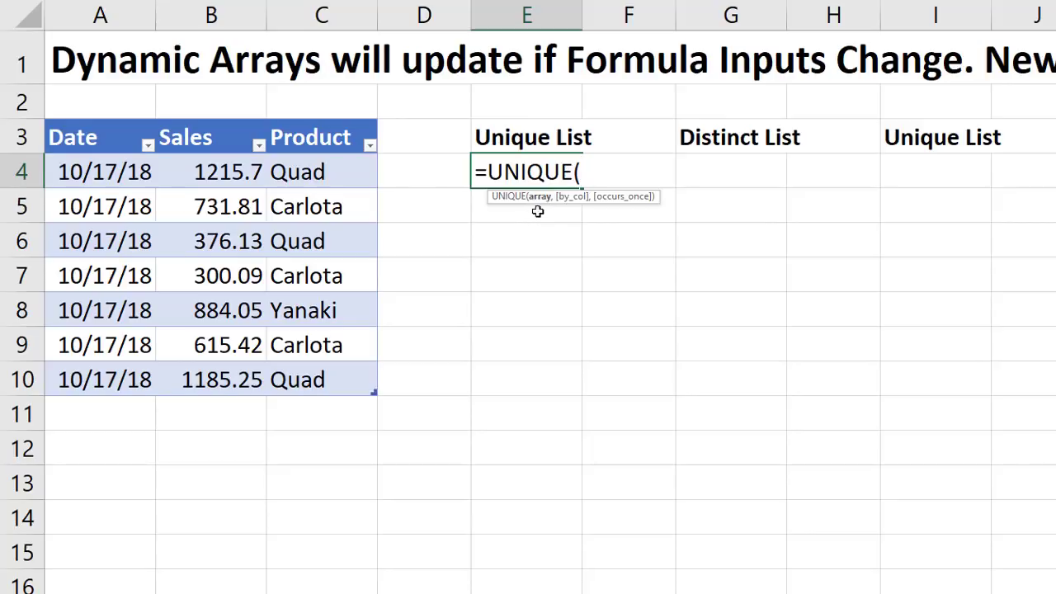
pyautogui.click(316, 119)
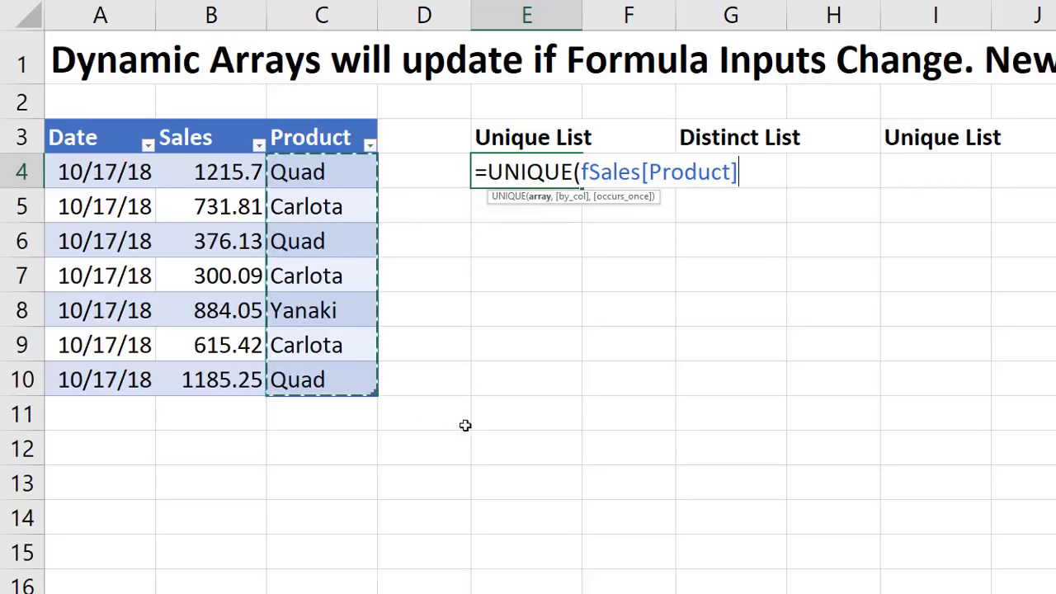
pyautogui.write(')')
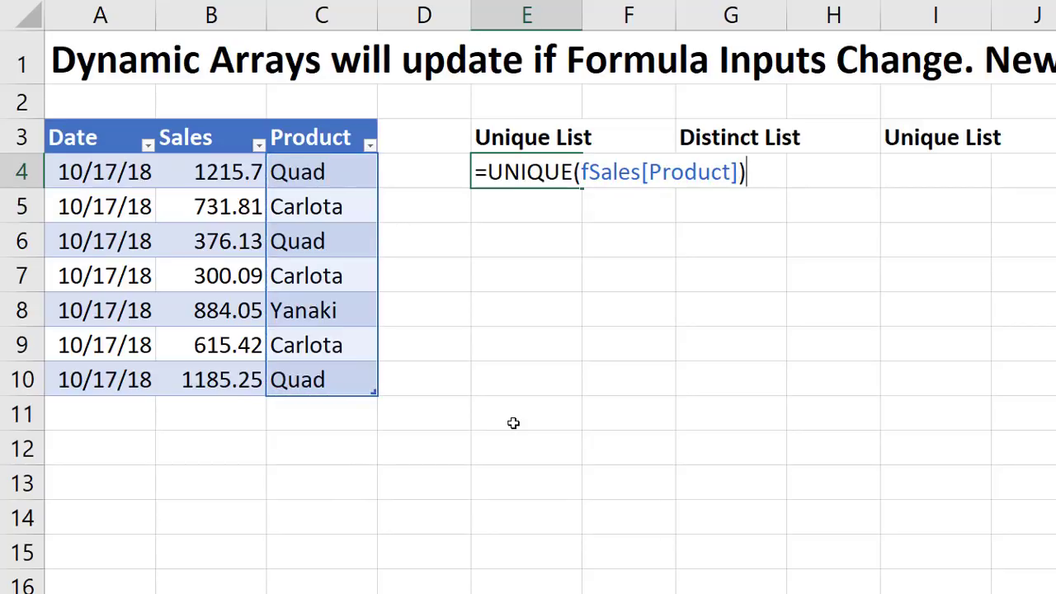
pyautogui.press('Return')
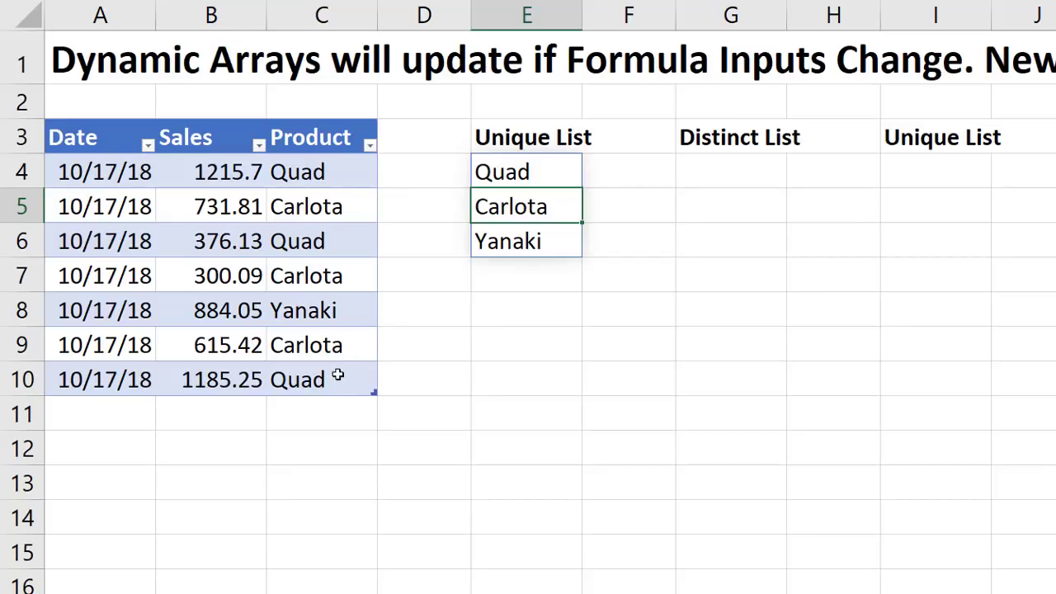
# Enter =UNIQUE(fSales[Product],,TRUE) in G4, returning only Yanaki.
pyautogui.click(696, 173)
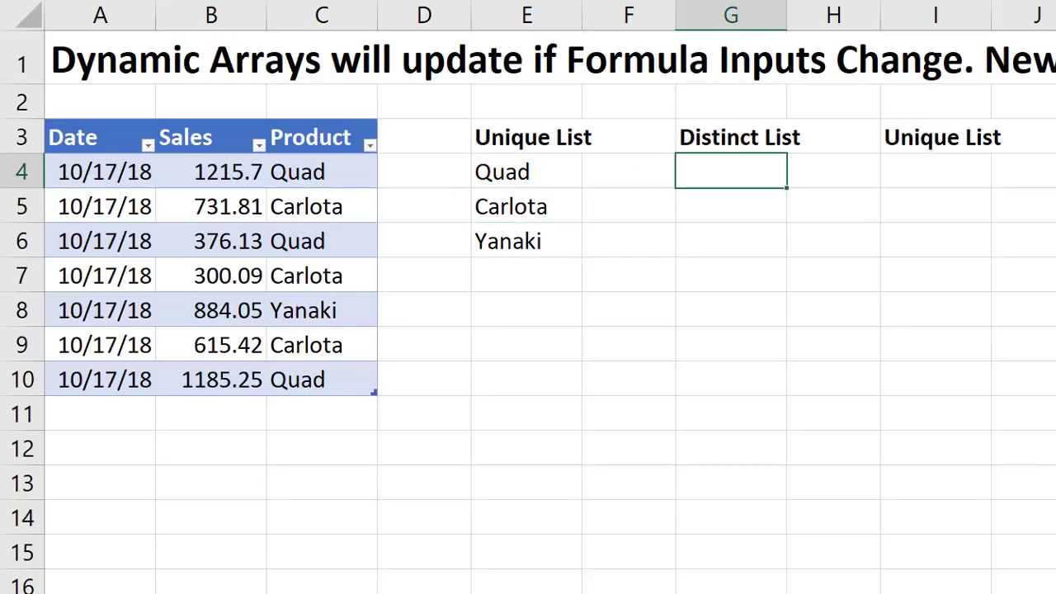
pyautogui.write('=uniq')
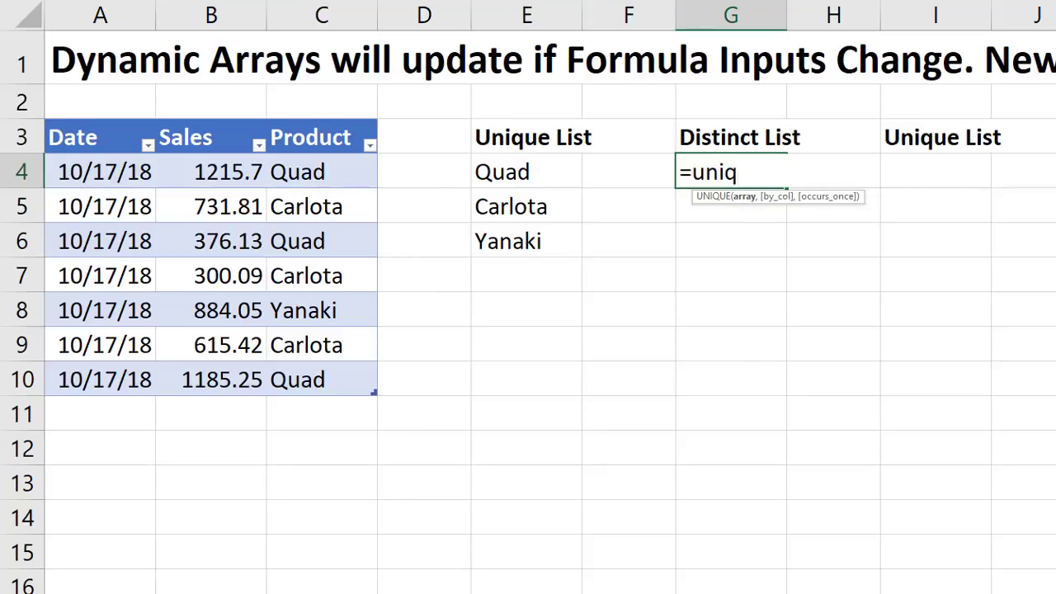
pyautogui.press('Tab')
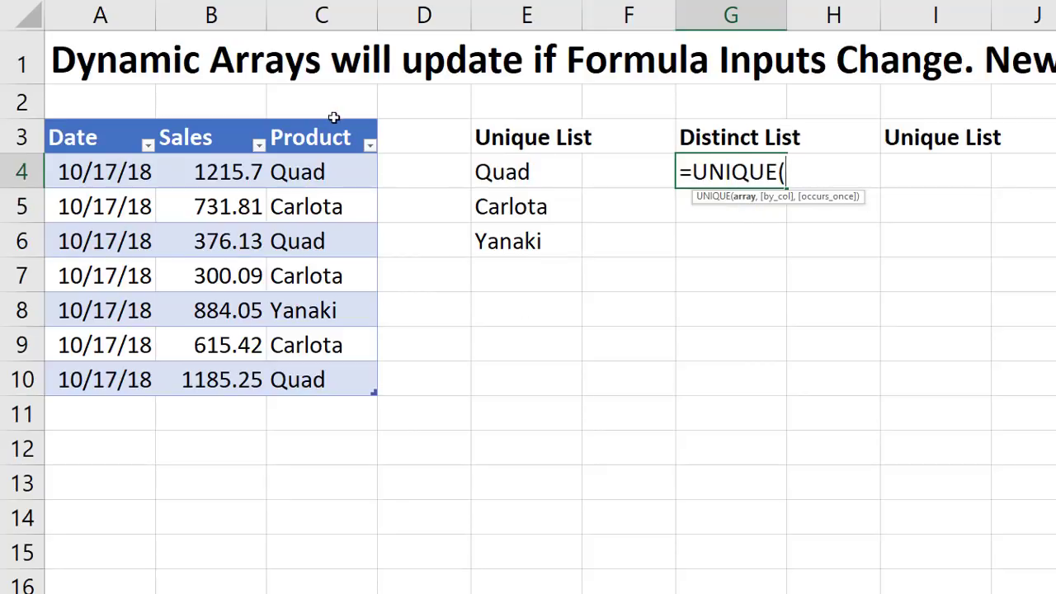
pyautogui.click(333, 117)
pyautogui.write(',')
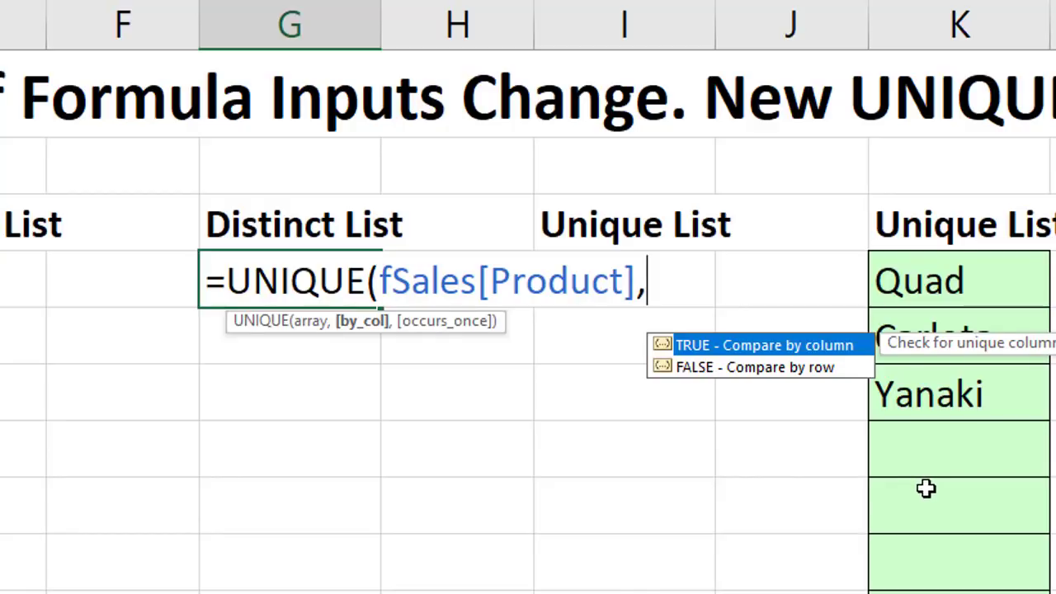
pyautogui.write(',')
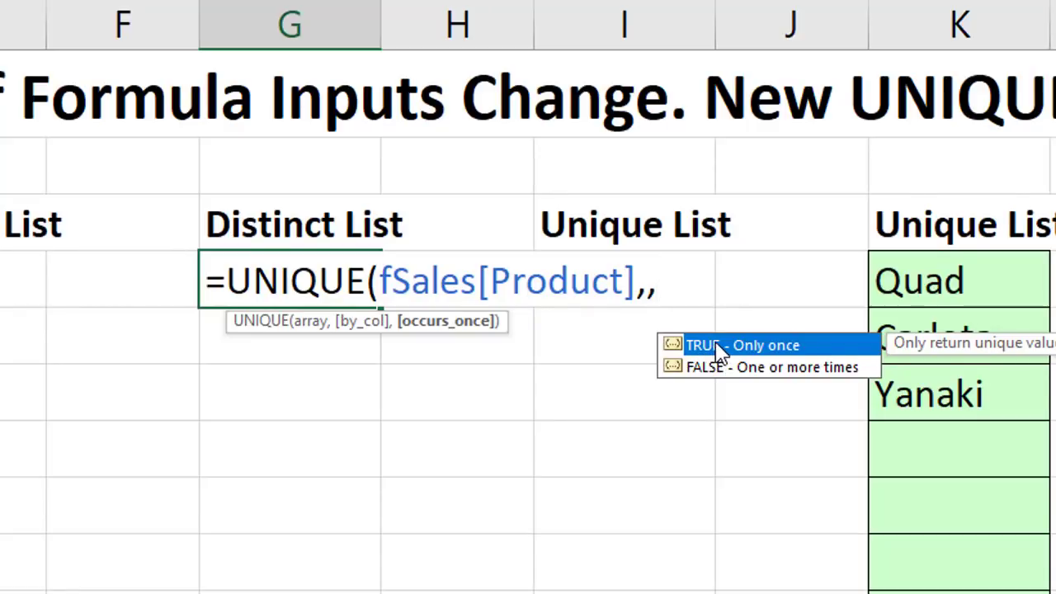
pyautogui.doubleClick(774, 353)
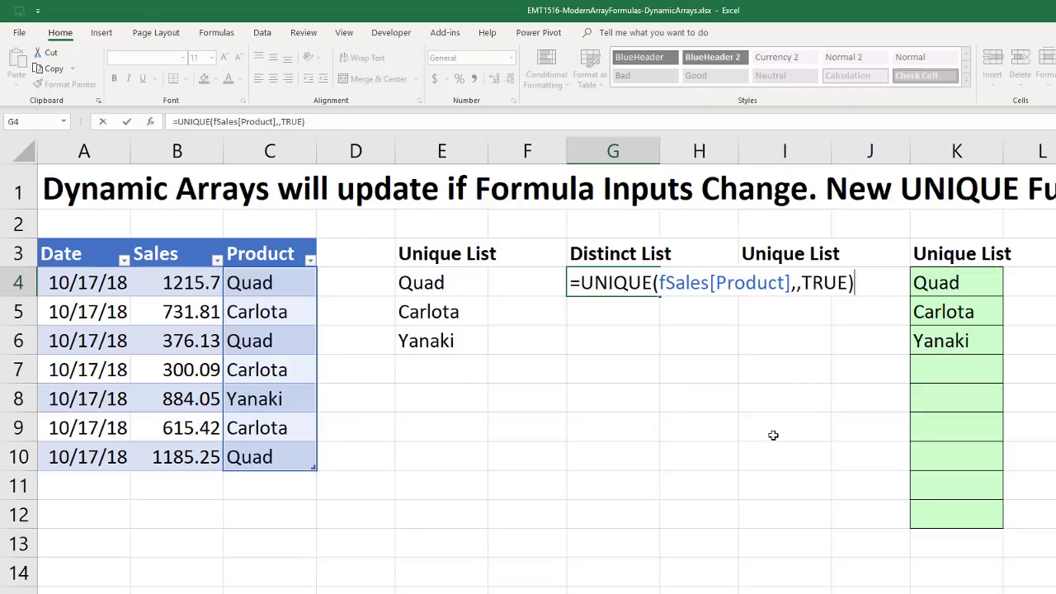
pyautogui.press('Return')
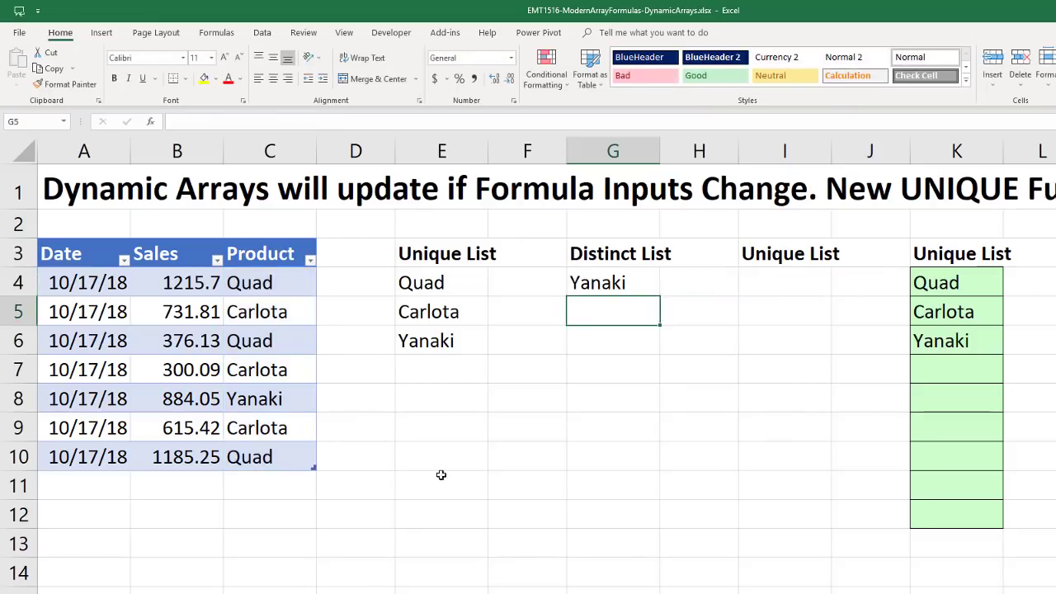
# Add a new table row dated today (10/18/18) with a sale of 1000 for Sunspot.
pyautogui.click(302, 456)
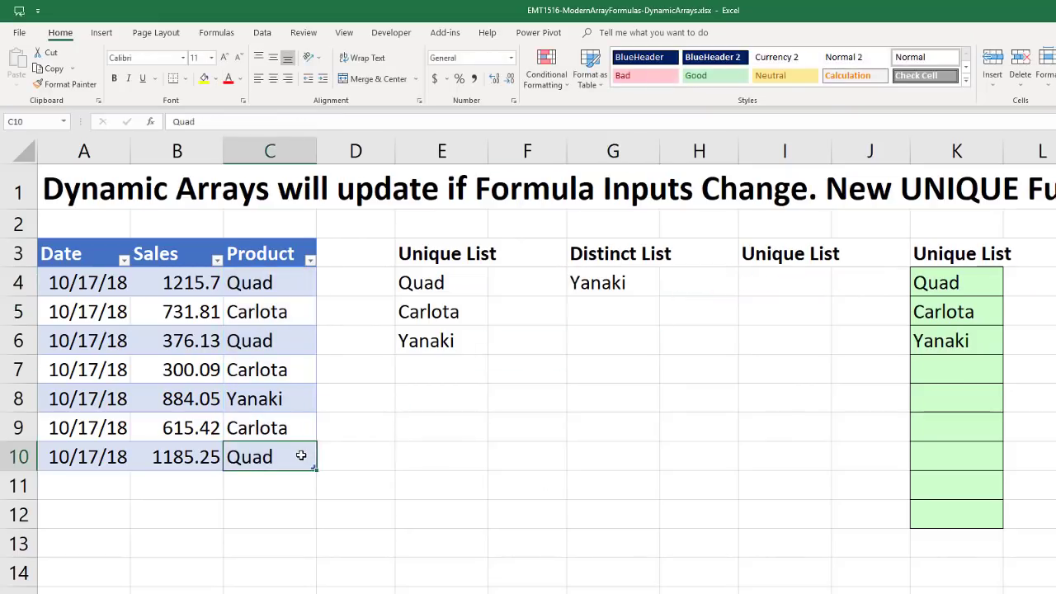
pyautogui.press('Tab')
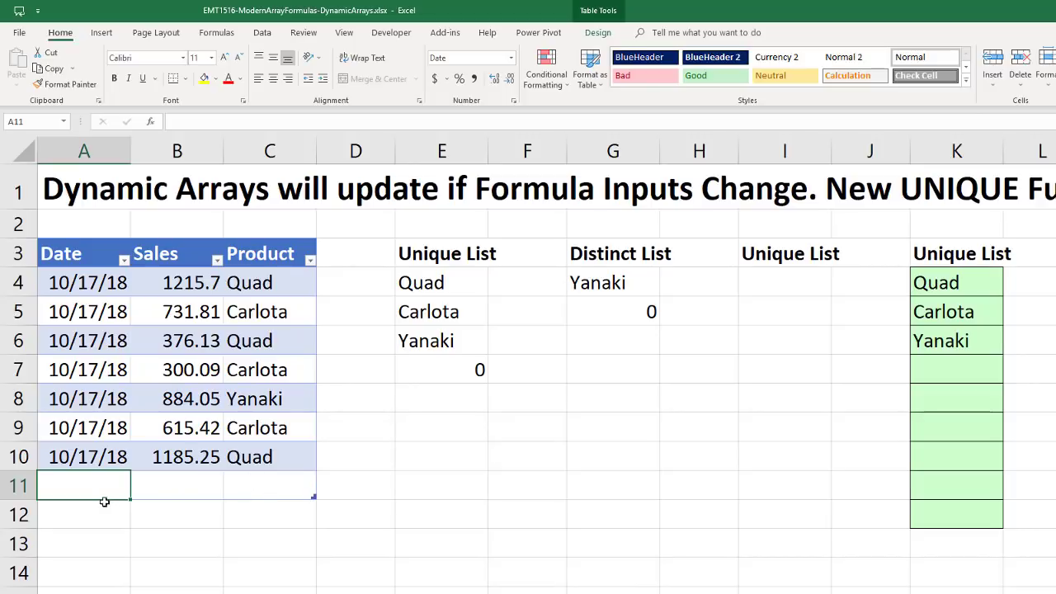
pyautogui.hotkey('ctrl', ';')
pyautogui.press('Tab')
pyautogui.write('1000')
pyautogui.press('Tab')
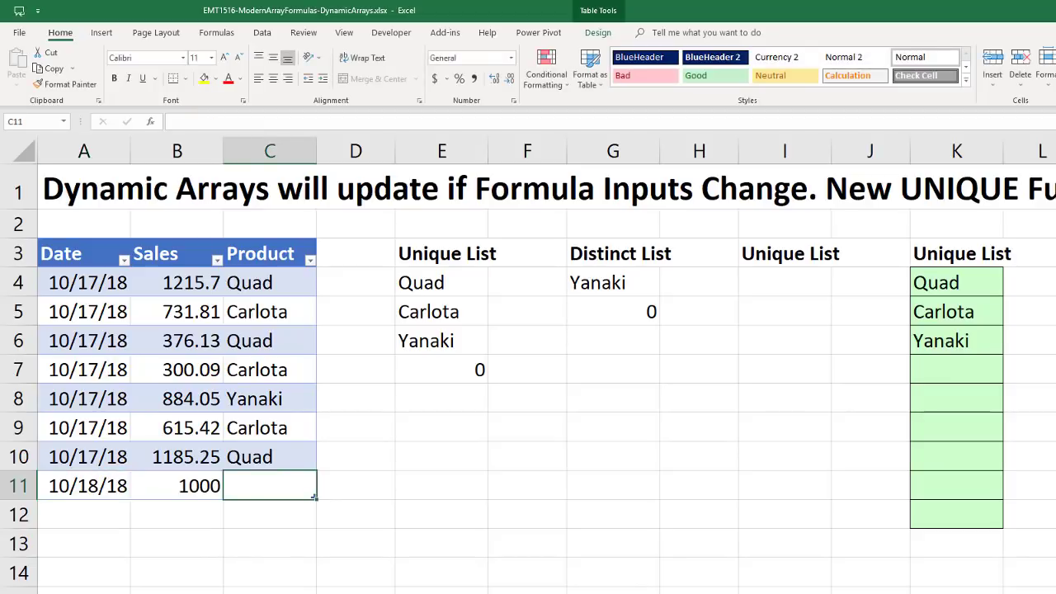
pyautogui.write('Sunspot')
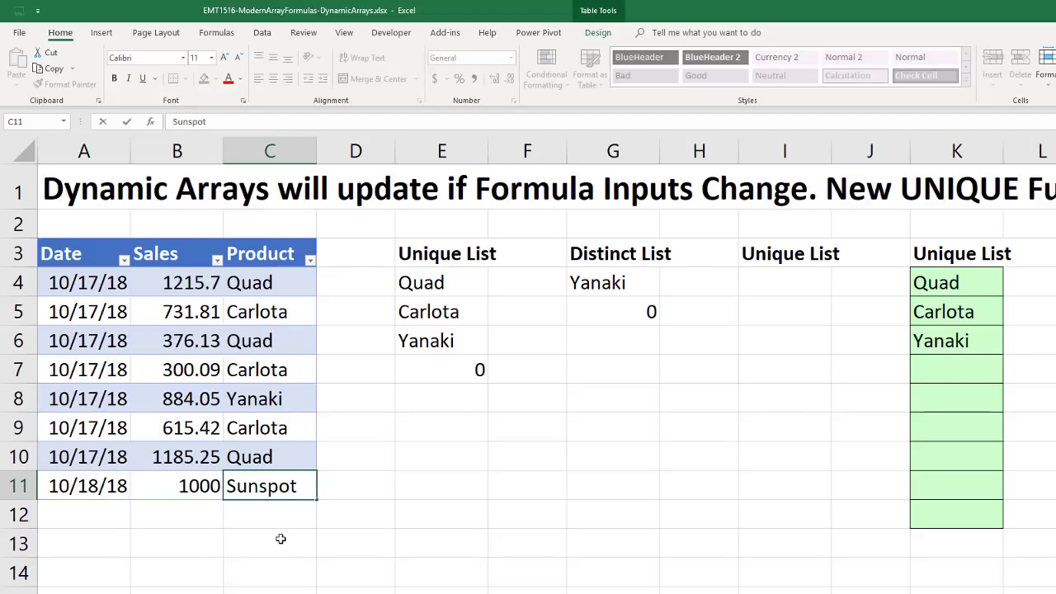
pyautogui.press('Return')
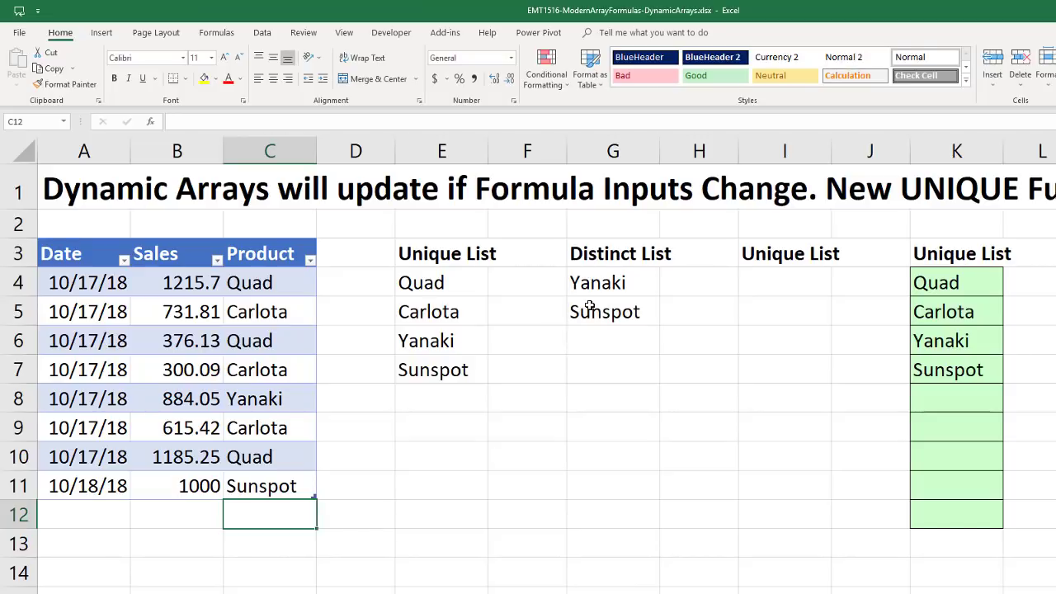
pyautogui.doubleClick(421, 282)
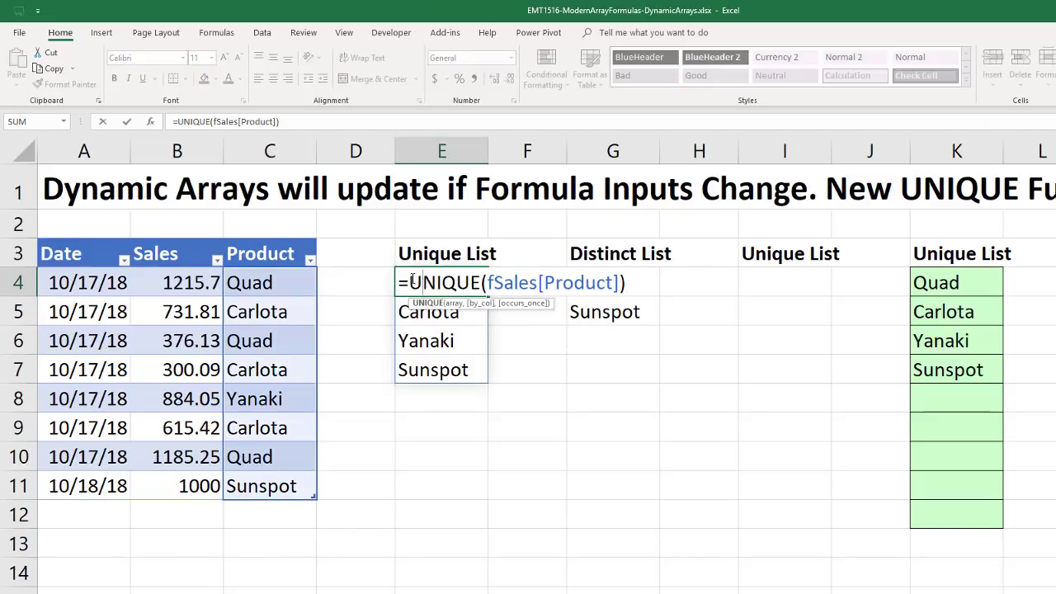
# Copy the UNIQUE(fSales[Product]) text from the E4 formula.
pyautogui.moveTo(487, 283); pyautogui.dragTo(663, 288)
pyautogui.hotkey('ctrl', 'c')
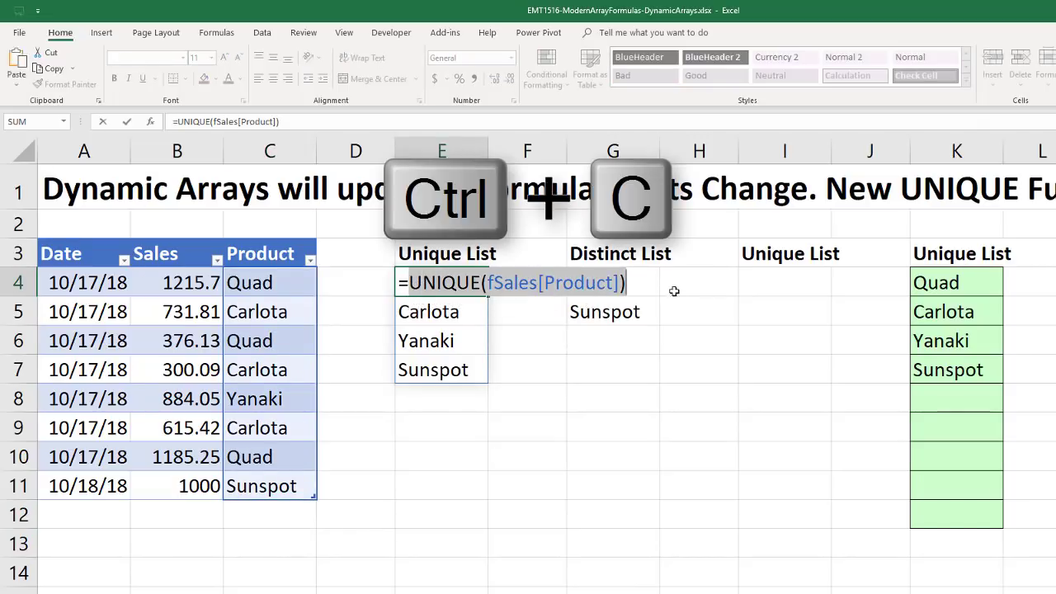
pyautogui.press('Escape')
# Enter =FILTER(UNIQUE(fSales[Product]),UNIQUE(fSales[Product])<>0) in I4 to spill the four products.
pyautogui.click(777, 280)
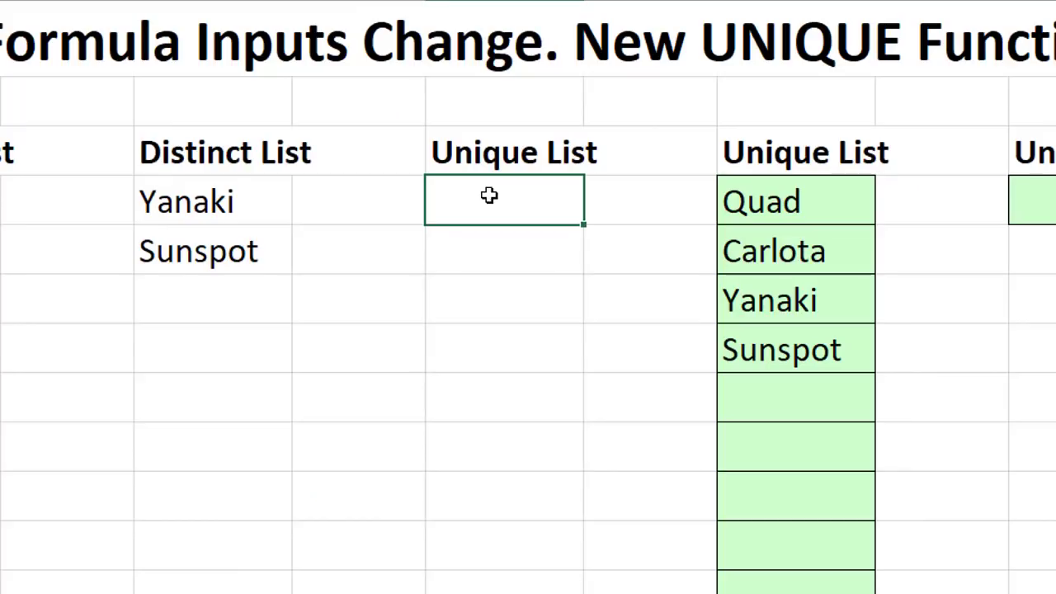
pyautogui.write('=f')
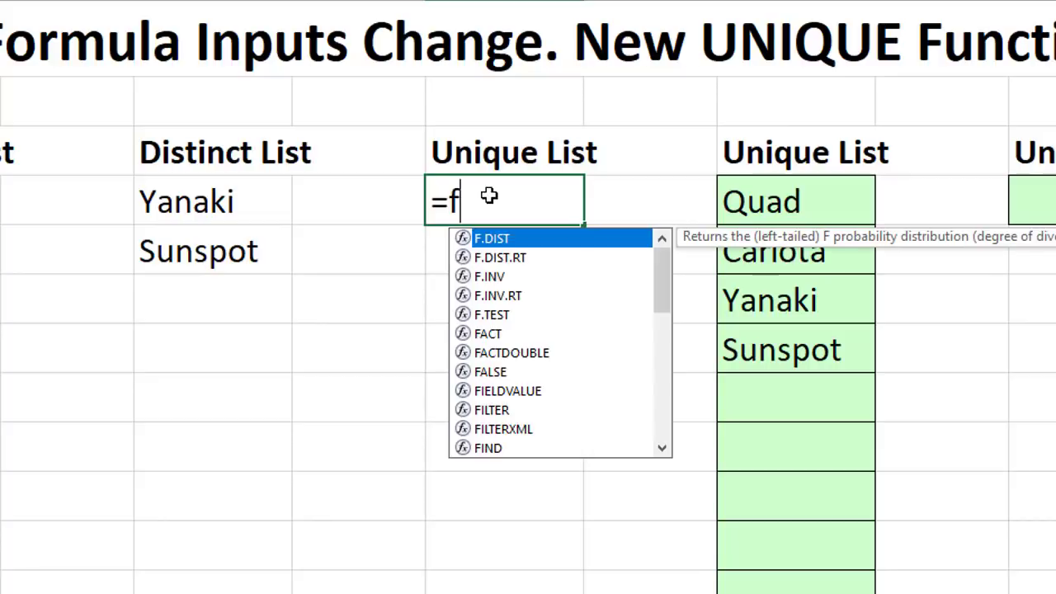
pyautogui.write('il')
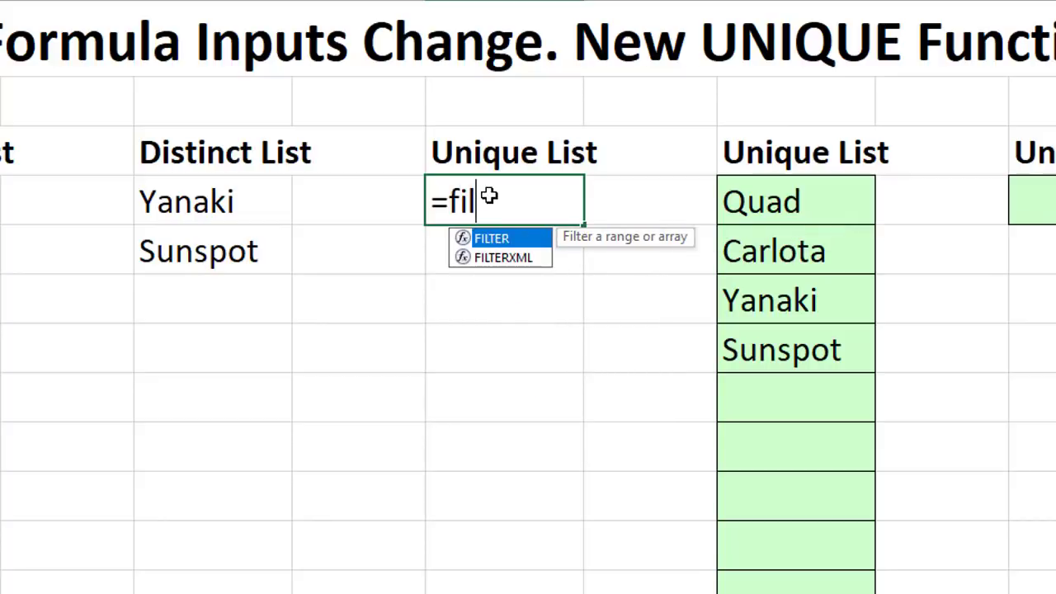
pyautogui.press('Tab')
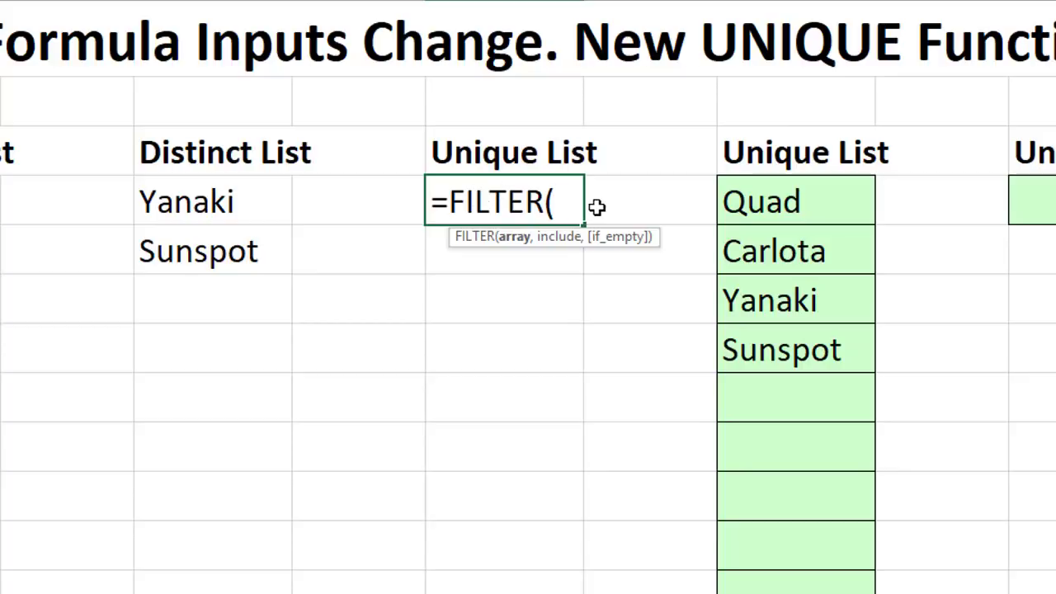
pyautogui.hotkey('ctrl', 'v')
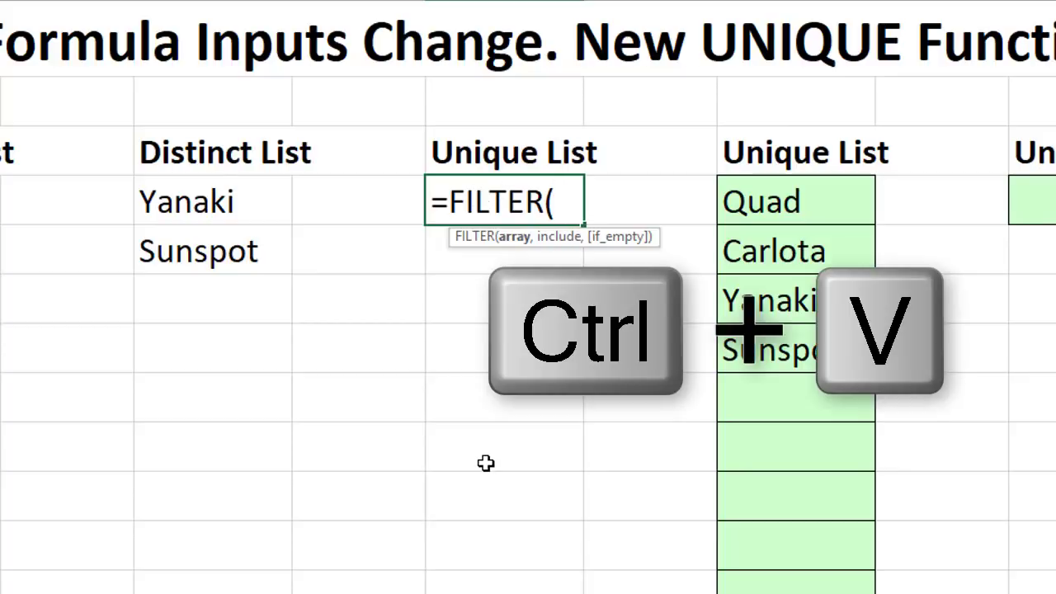
pyautogui.write(',')
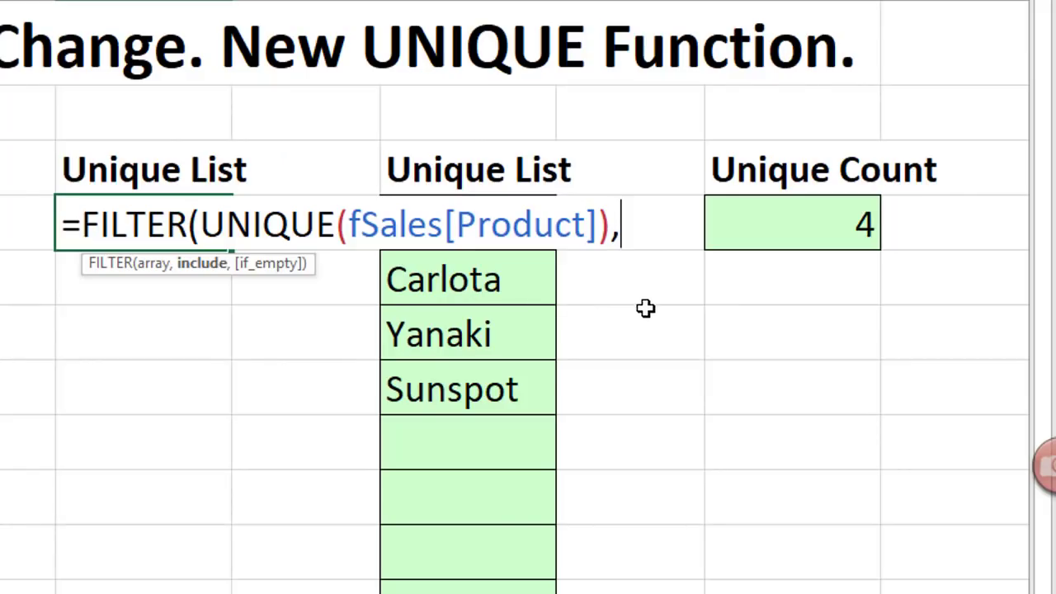
pyautogui.hotkey('ctrl', 'v')
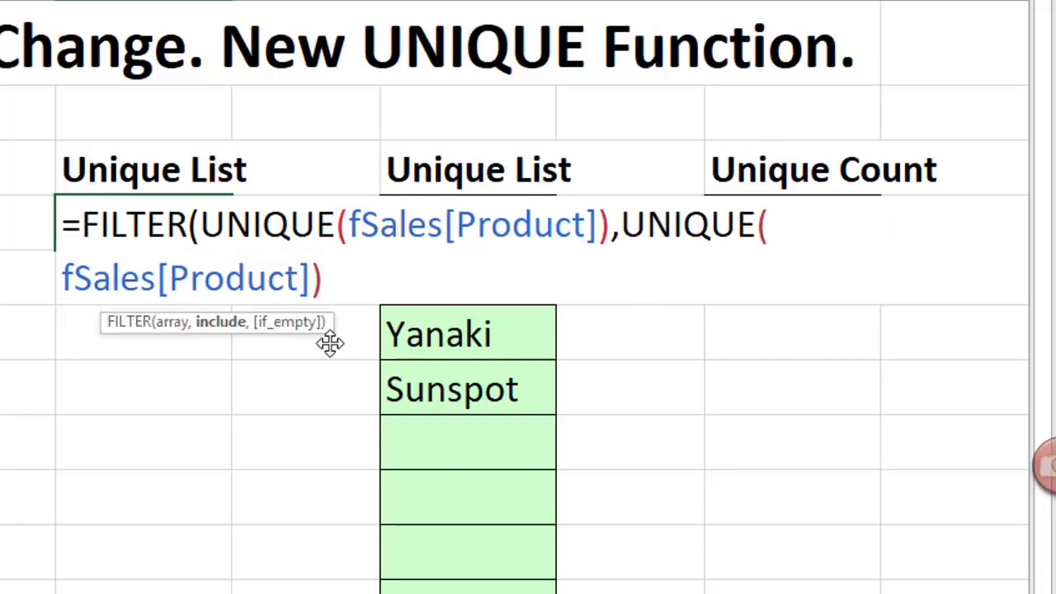
pyautogui.write('<')
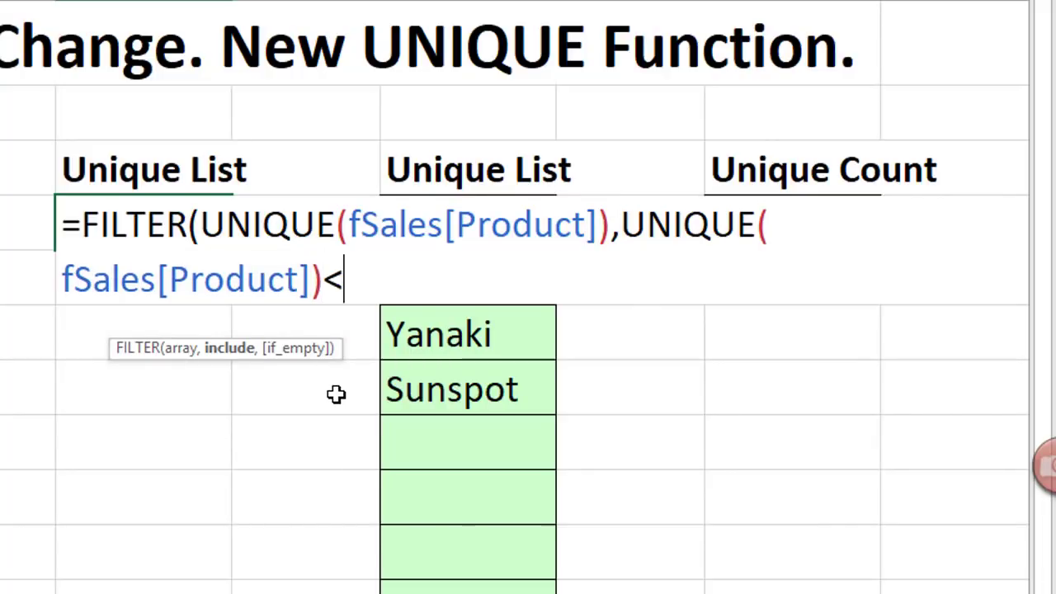
pyautogui.write('>')
pyautogui.write('0')
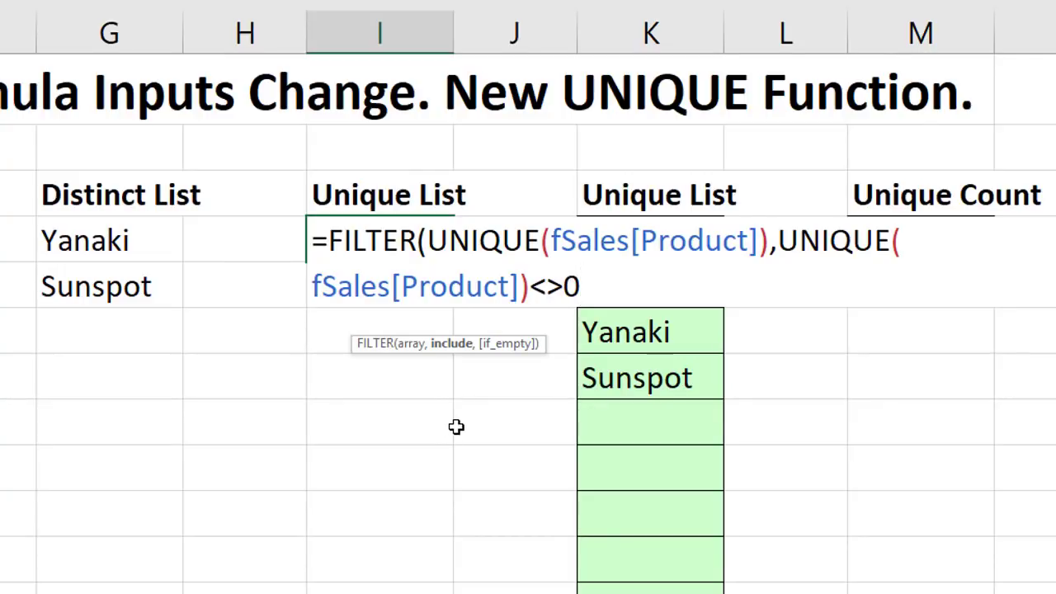
pyautogui.write(')')
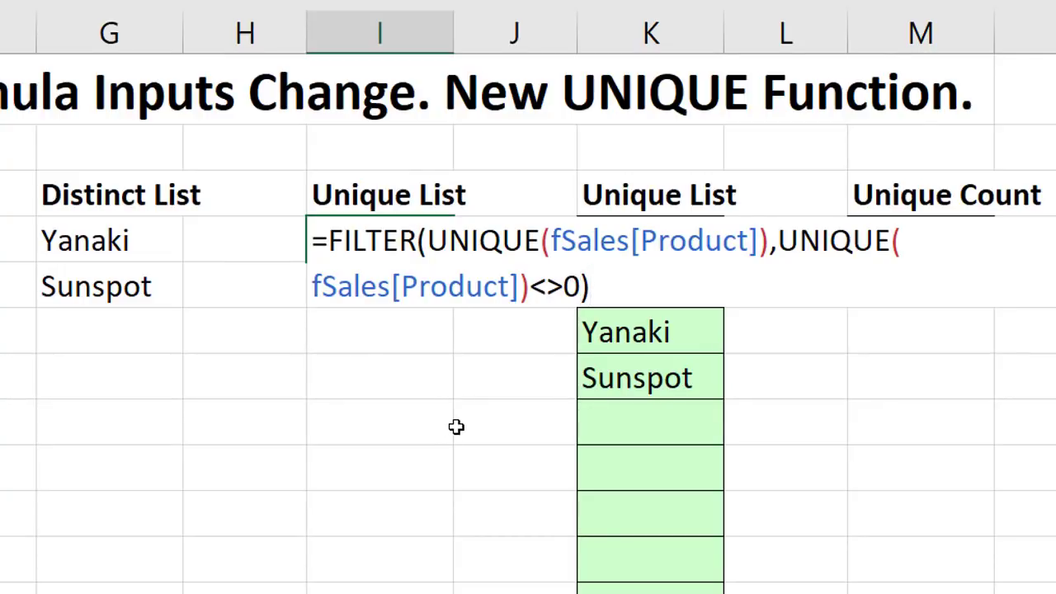
pyautogui.press('Return')
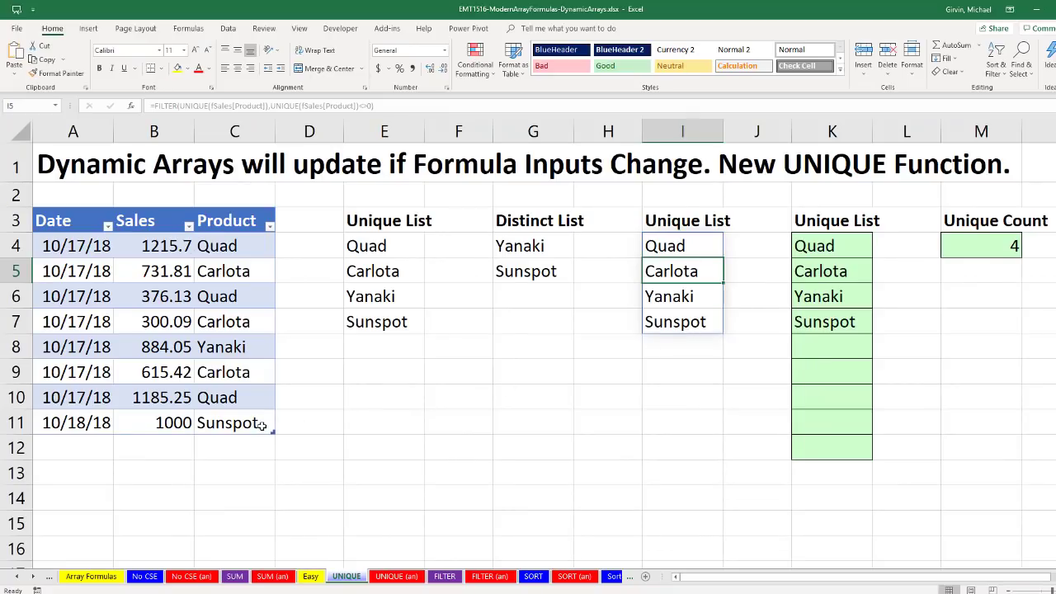
pyautogui.click(265, 424)
# Add row 12 to the sales table: 10/18/18, 500, MTA.
pyautogui.press('Tab')
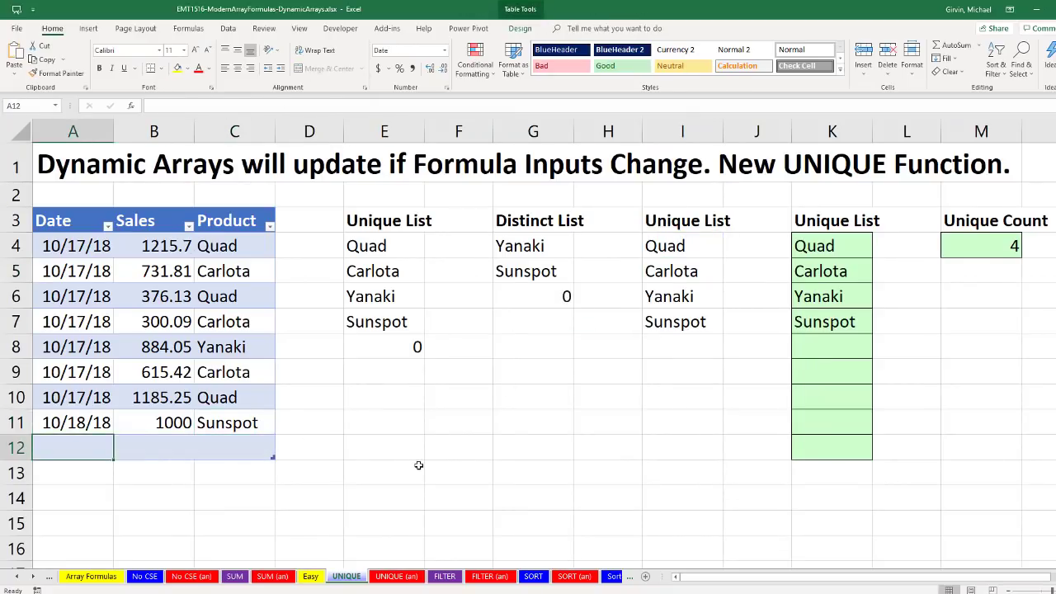
pyautogui.write('10/18/18')
pyautogui.press('Tab')
pyautogui.write('500')
pyautogui.press('Tab')
pyautogui.write('MTA')
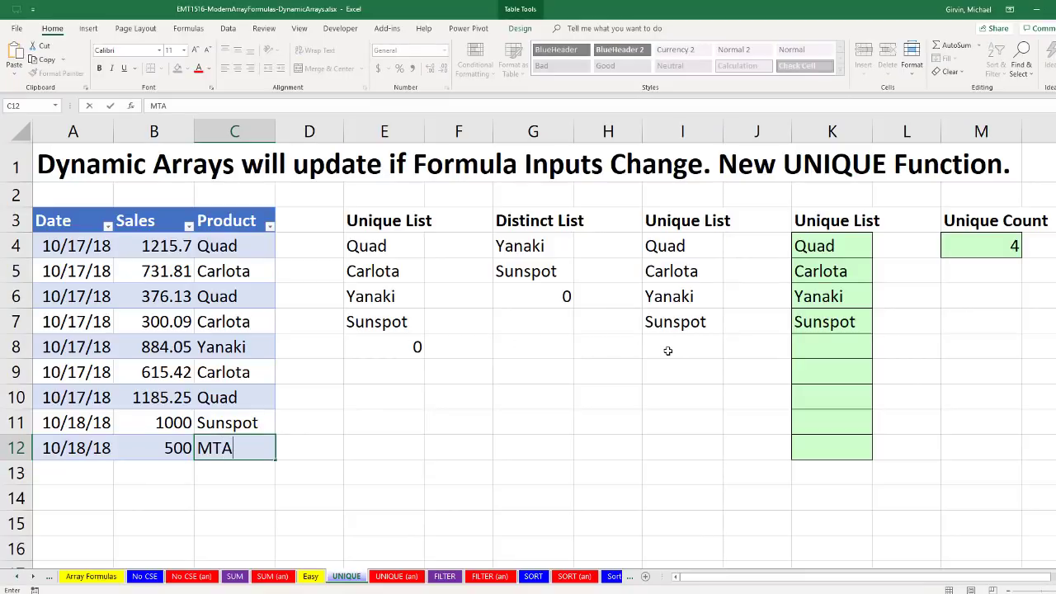
pyautogui.press('Return')
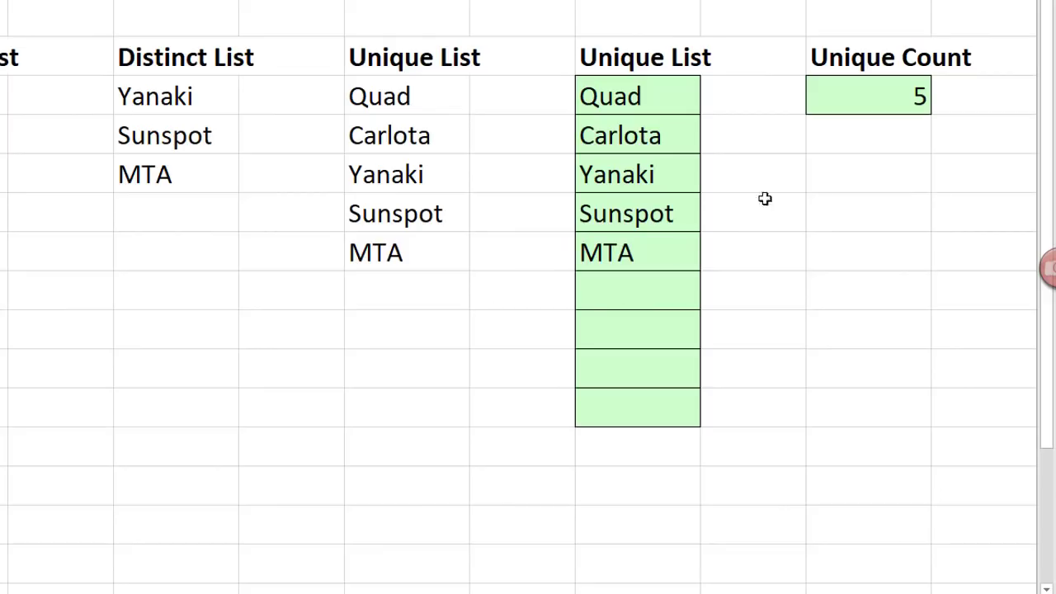
# Enter =COUNTA(UNIQUE(fSales[Product])) in M6, returning 5.
pyautogui.click(830, 181)
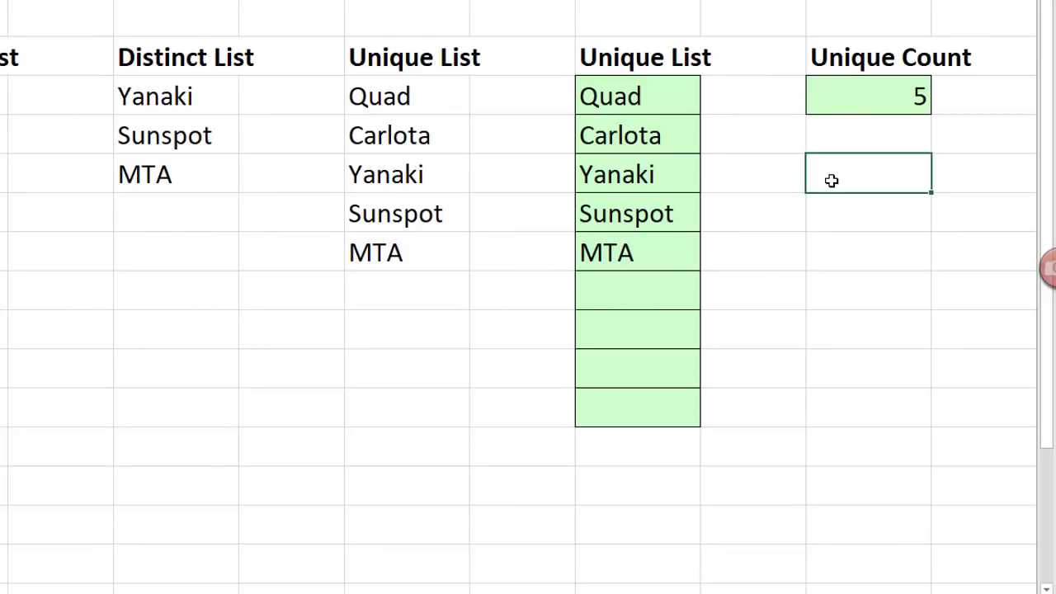
pyautogui.write('=counta')
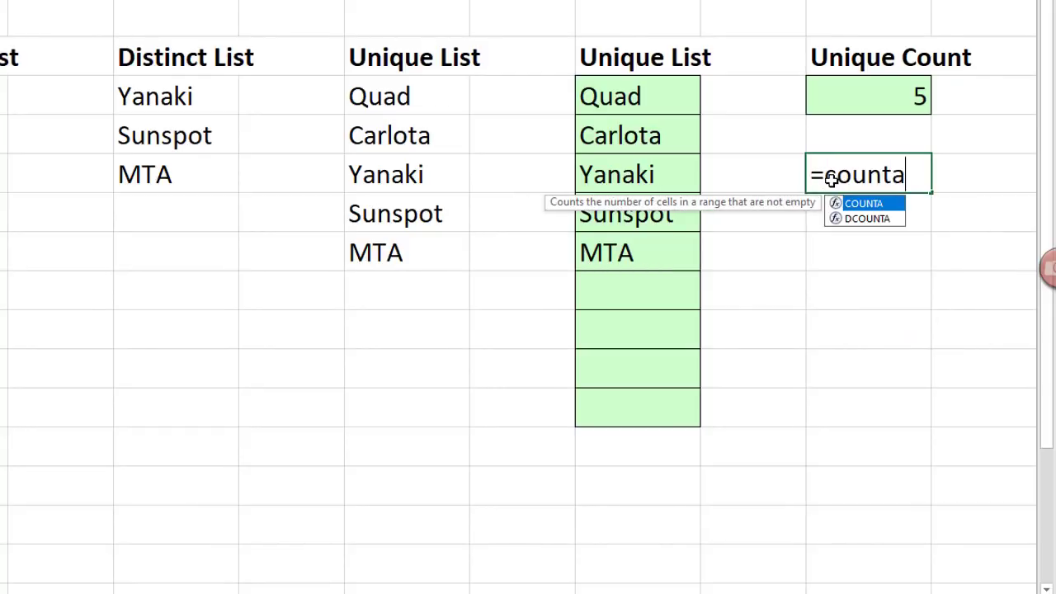
pyautogui.press('Tab')
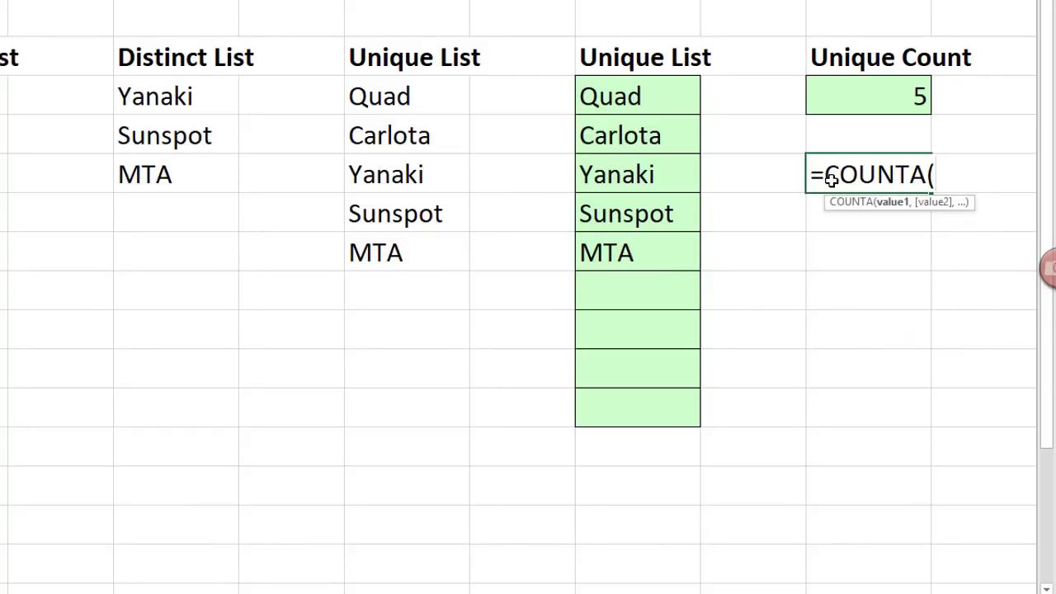
pyautogui.write('UNIQUE(fSales[Product])')
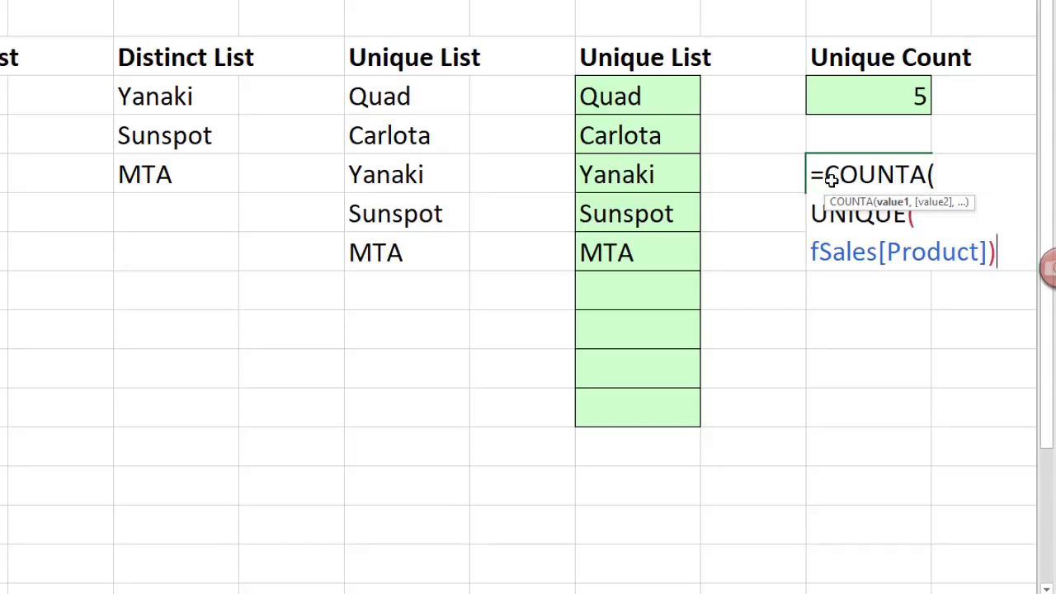
pyautogui.moveTo(917, 202); pyautogui.dragTo(871, 364)
pyautogui.write(')')
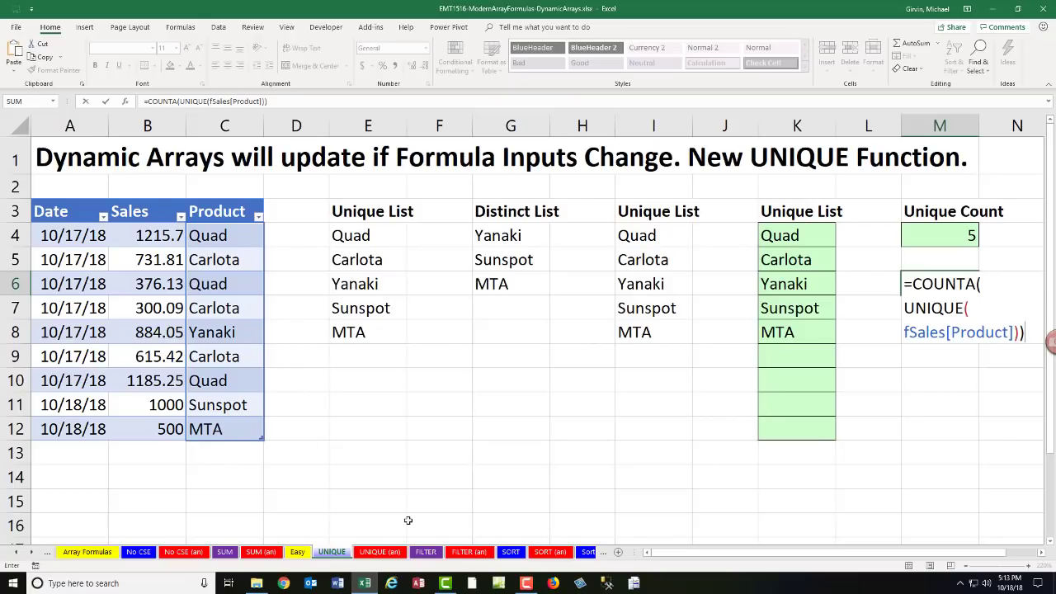
pyautogui.press('Return')
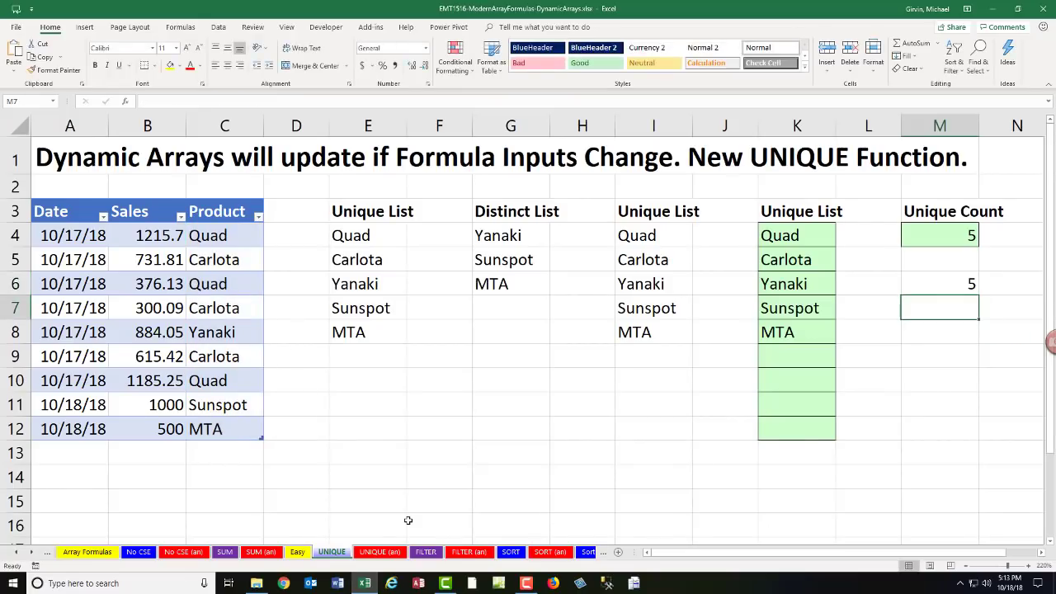
# Add a blank row 13 to the sales table and check M6's count rises to 6.
pyautogui.click(236, 431)
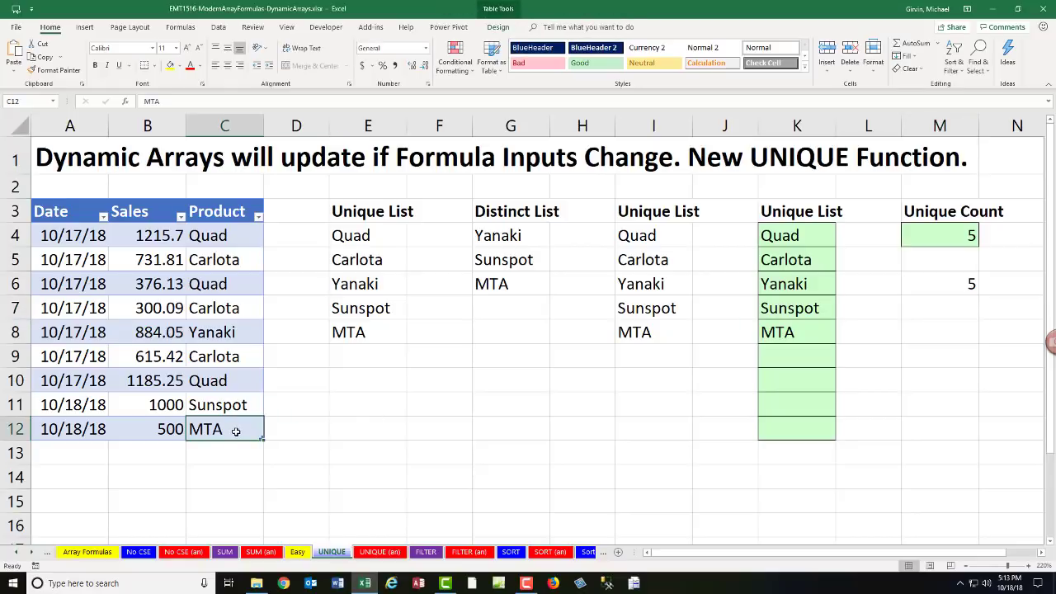
pyautogui.press('Tab')
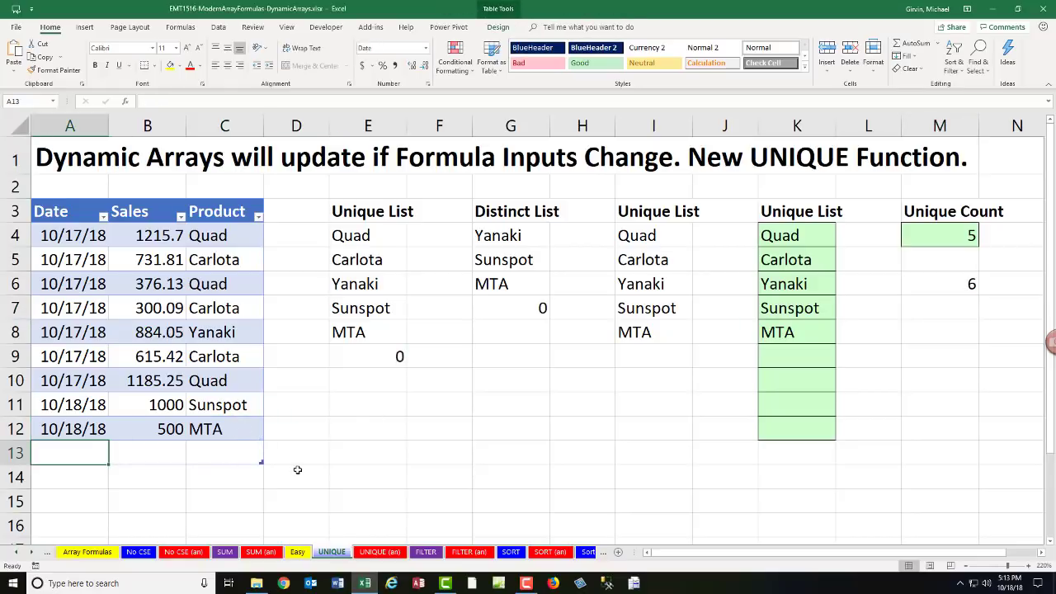
pyautogui.doubleClick(917, 283)
pyautogui.press('Escape')
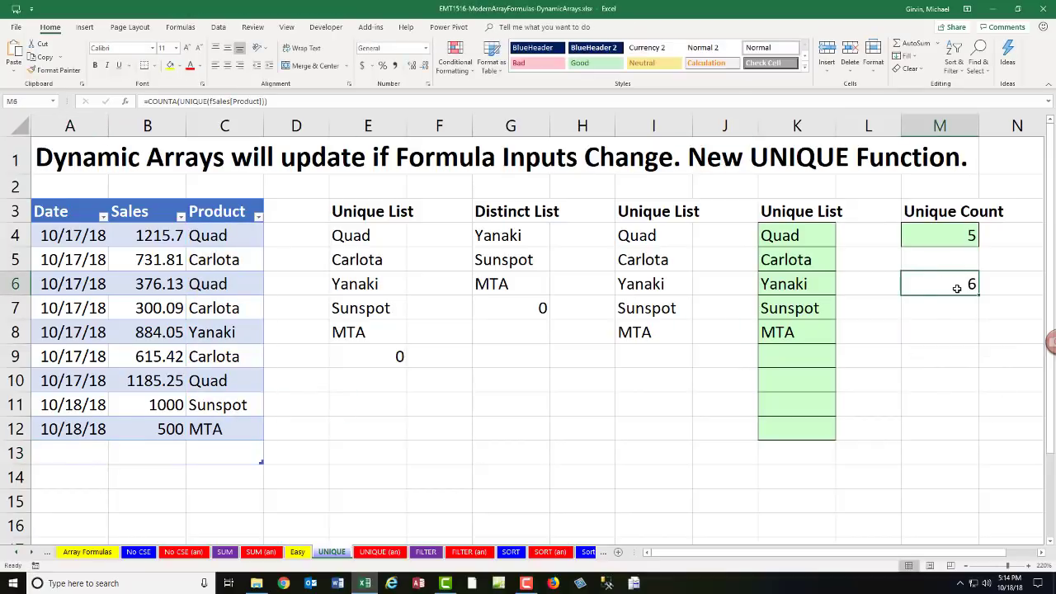
# Copy the FILTER(UNIQUE(fSales[Product]),…<>0) formula text from I4.
pyautogui.doubleClick(957, 287)
pyautogui.press('Escape')
pyautogui.doubleClick(666, 238)
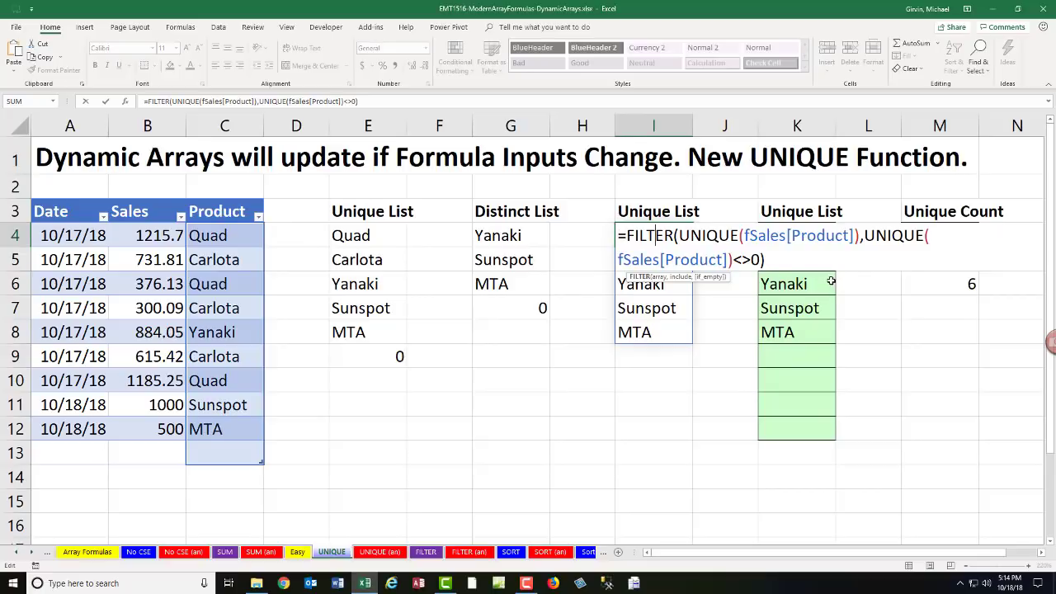
pyautogui.moveTo(784, 263); pyautogui.dragTo(624, 236)
pyautogui.hotkey('ctrl', 'c')
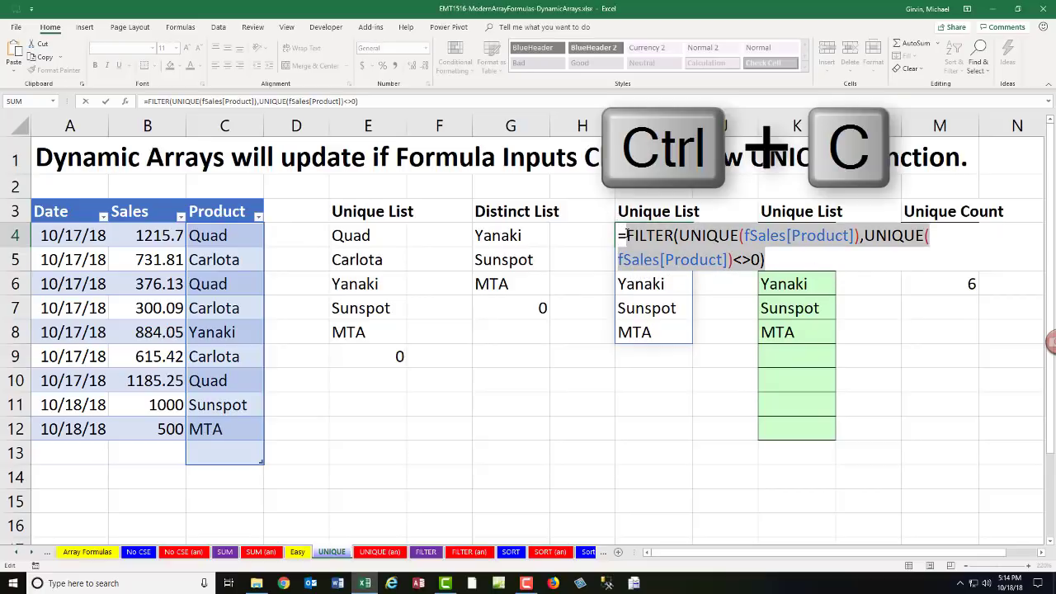
pyautogui.press('Escape')
# Enter =COUNTA(FILTER(UNIQUE(fSales[Product]),UNIQUE(fSales[Product])<>0)) in M7, returning 5.
pyautogui.click(949, 309)
pyautogui.write('=coun')
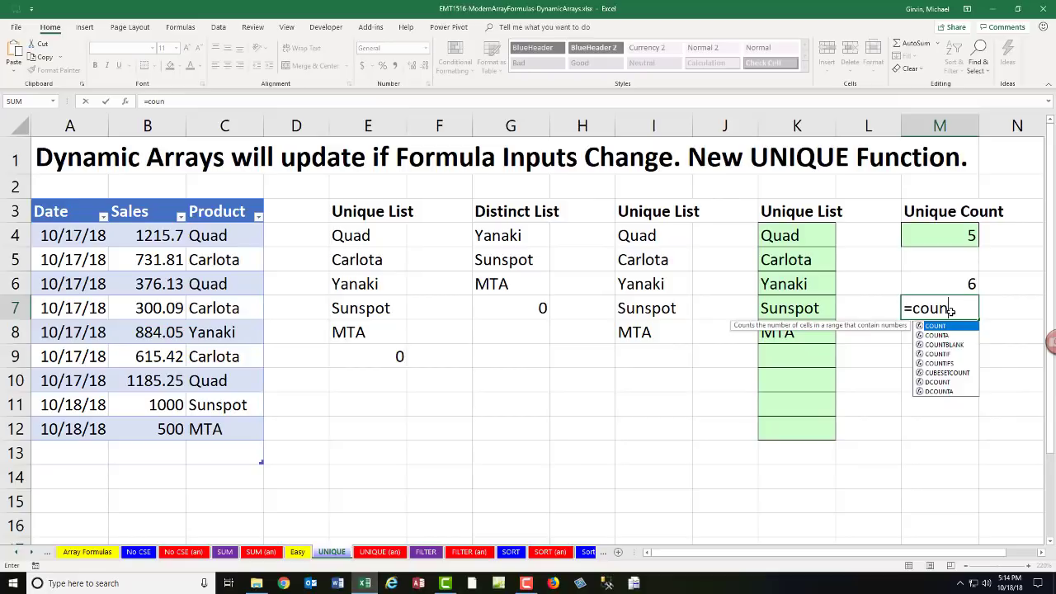
pyautogui.press('Down')
pyautogui.press('Tab')
pyautogui.hotkey('ctrl', 'v')
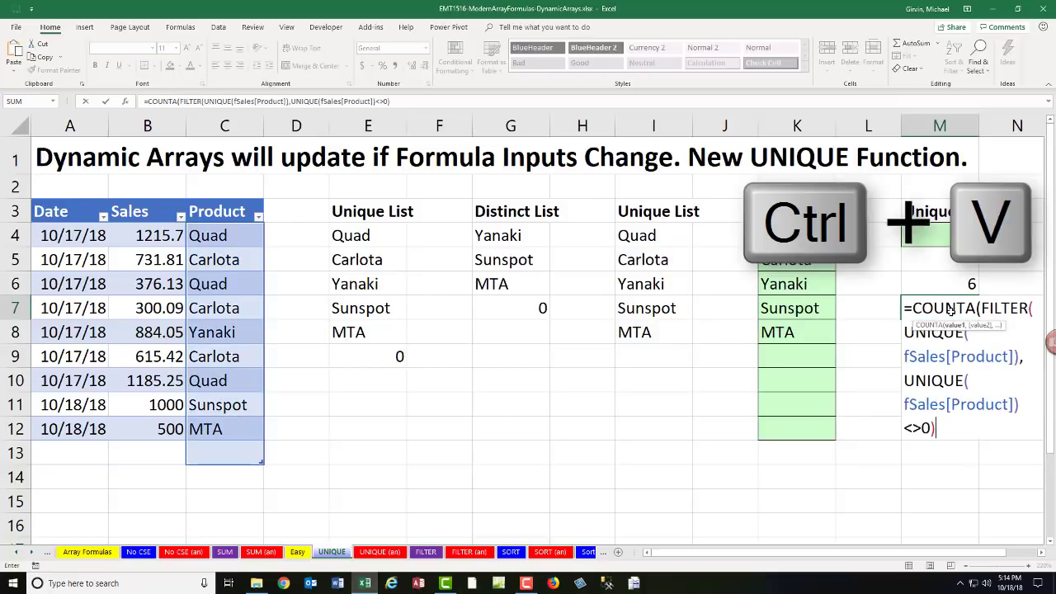
pyautogui.press('Return')
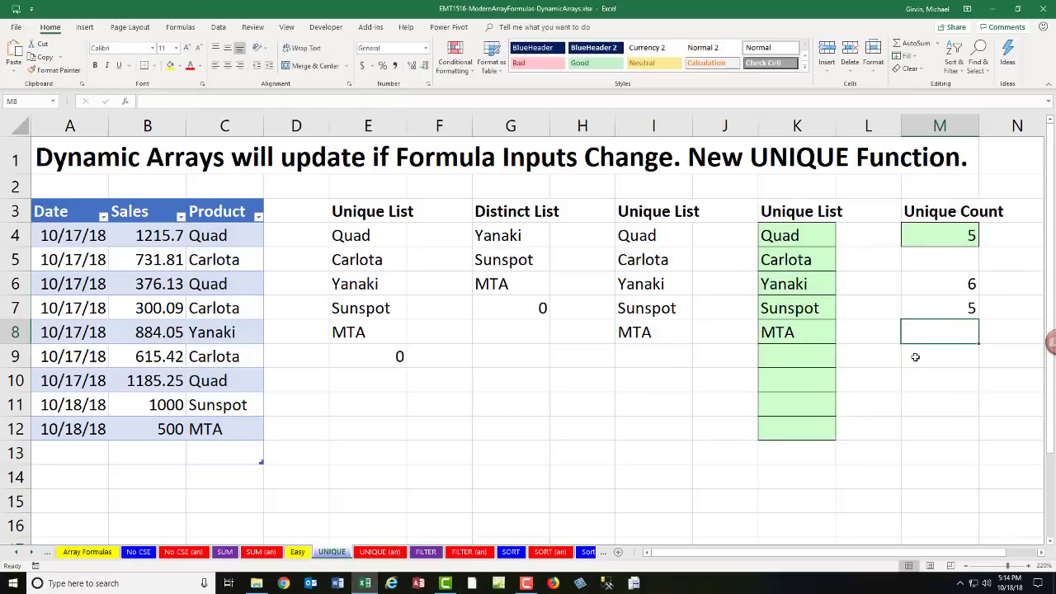
# Compare the M7 formula with M6's COUNTA(UNIQUE) formula, which still shows 6.
pyautogui.doubleClick(916, 309)
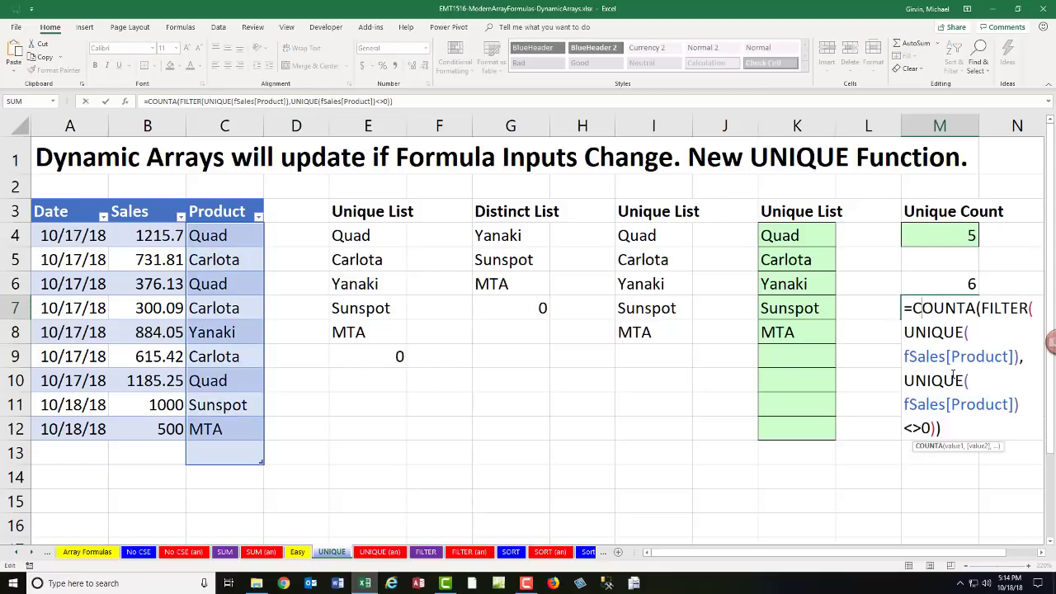
pyautogui.press('Escape')
pyautogui.doubleClick(940, 283)
pyautogui.moveTo(905, 333); pyautogui.dragTo(1043, 334)
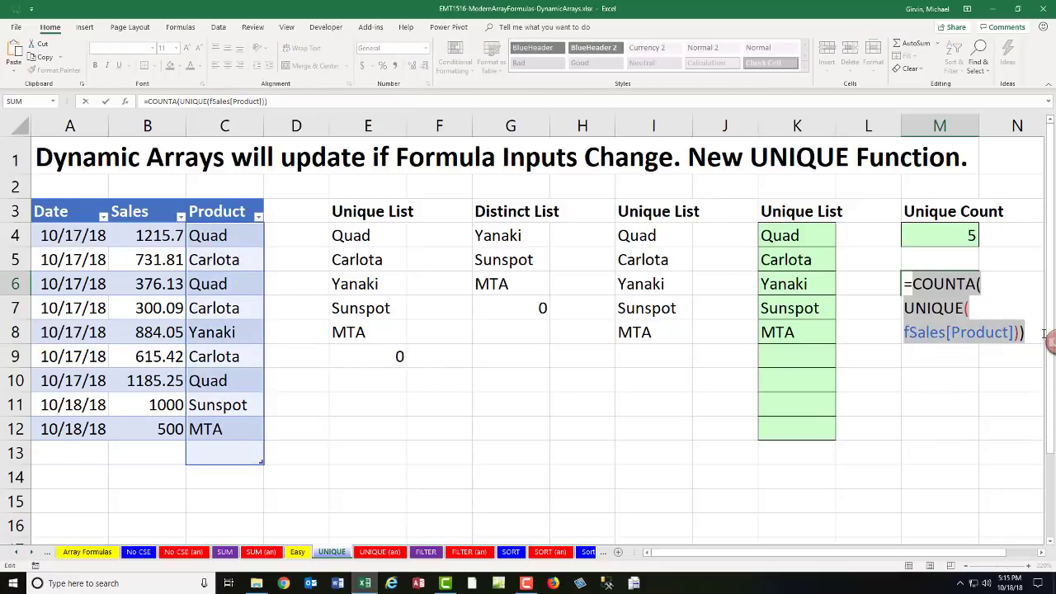
pyautogui.press('Escape')
# Enter =COUNTA(UNIQUE(fSales[Product]))-OR(fSales[Product]=0) in M9, returning 5.
pyautogui.click(926, 351)
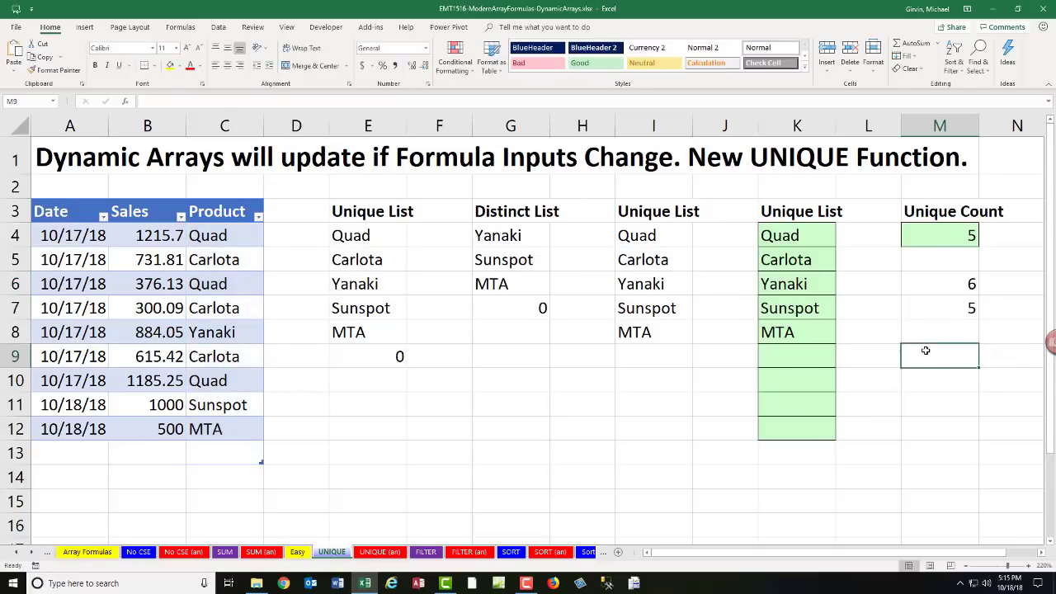
pyautogui.write('=')
pyautogui.hotkey('ctrl', 'v')
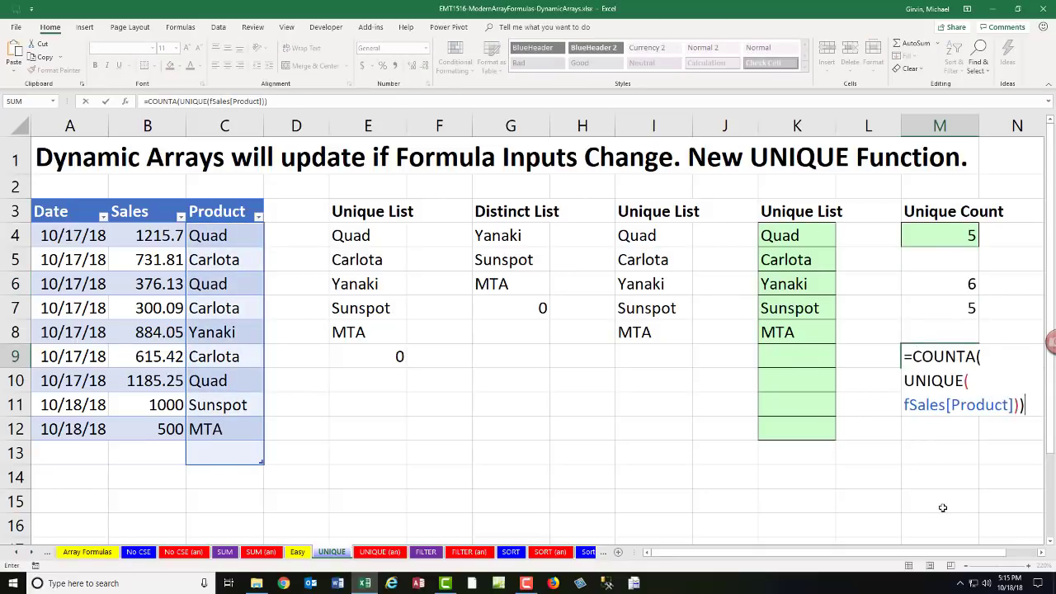
pyautogui.write('-OR(')
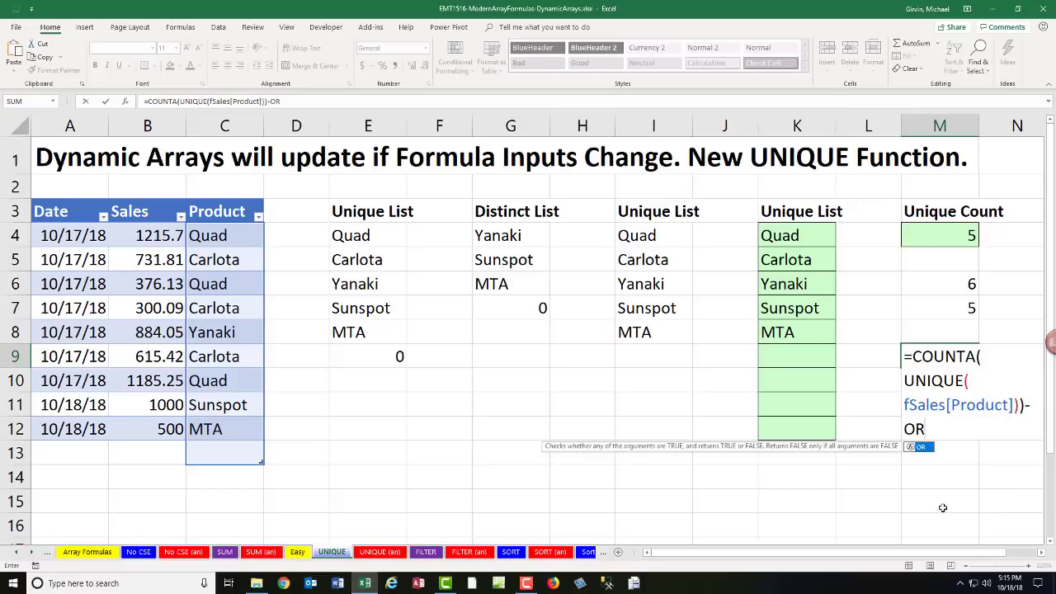
pyautogui.click(215, 199)
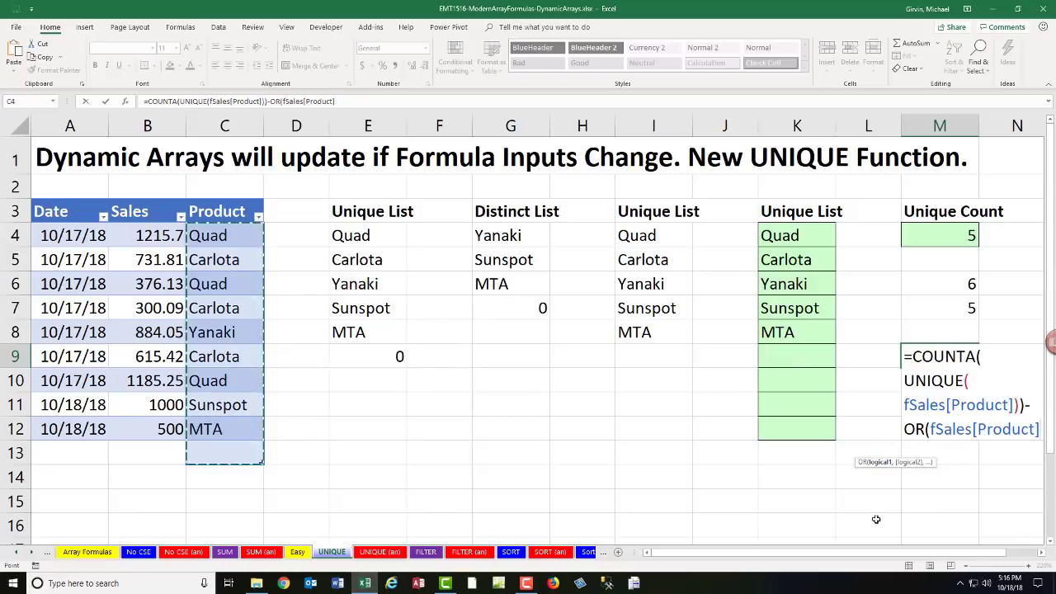
pyautogui.write('=0')
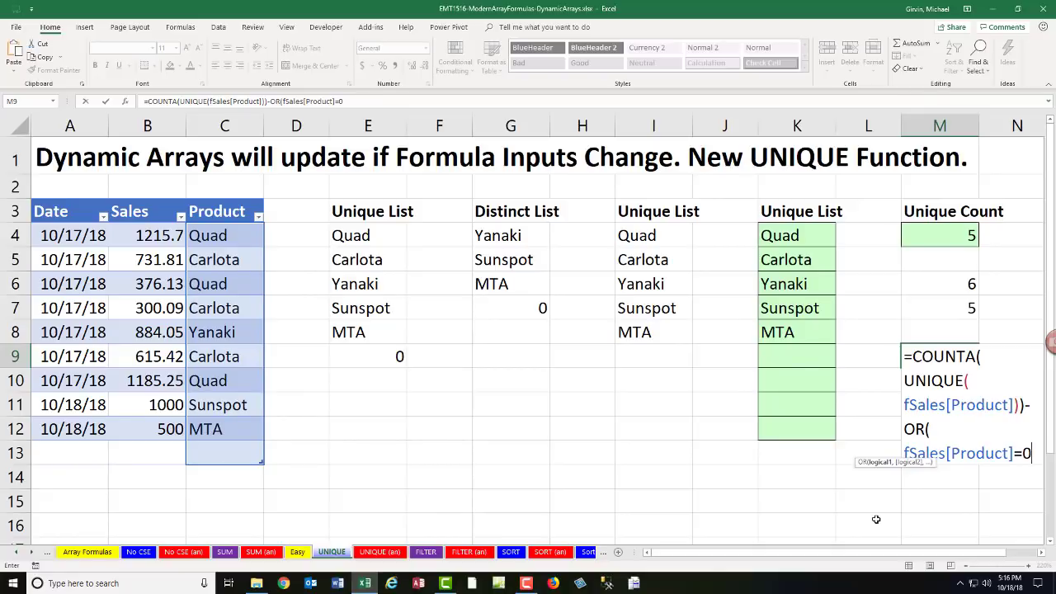
pyautogui.write(')')
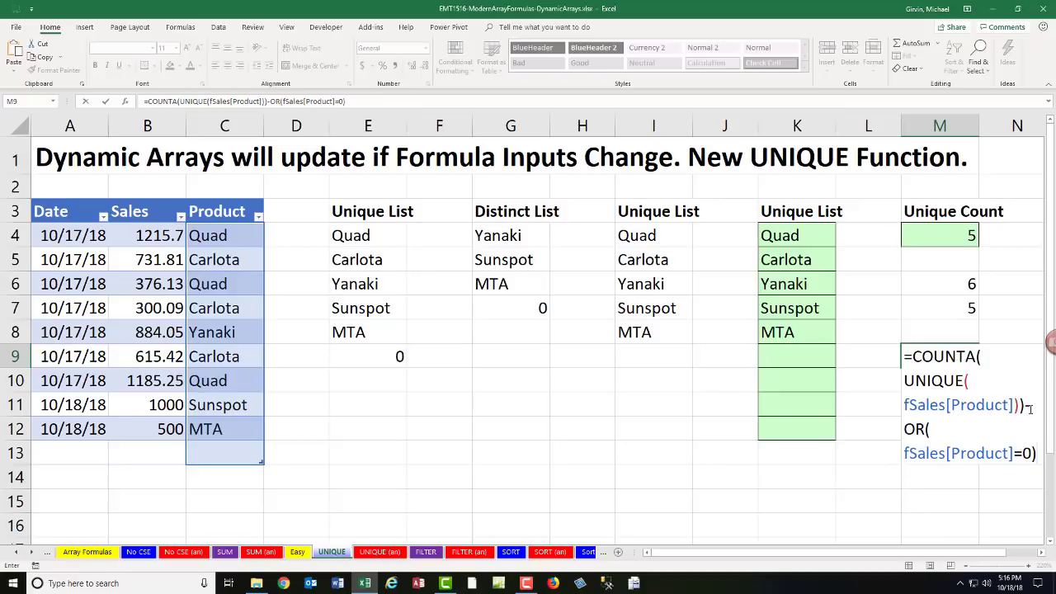
pyautogui.press('Return')
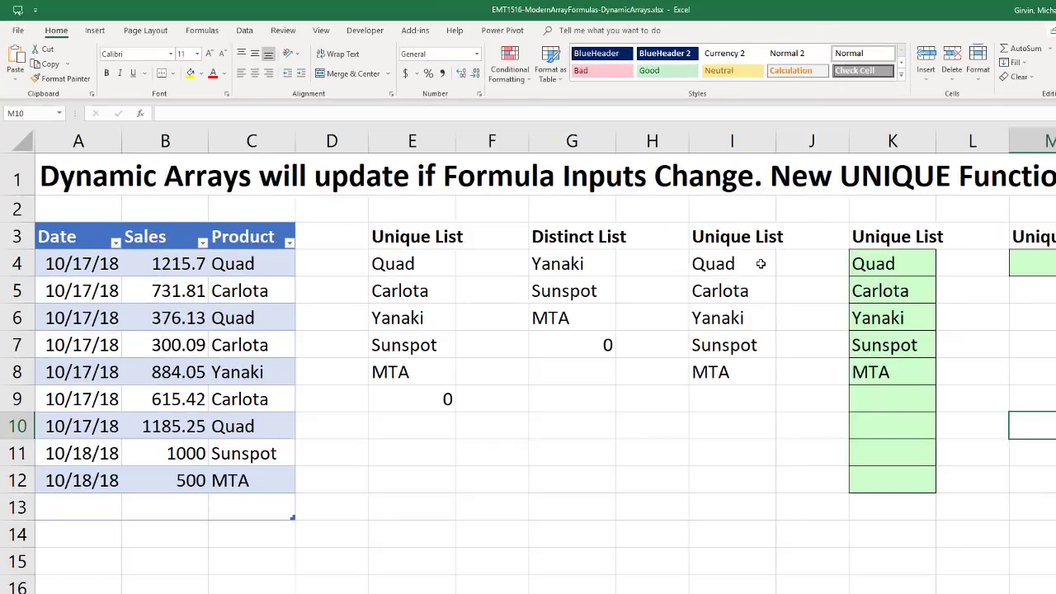
pyautogui.doubleClick(677, 238)
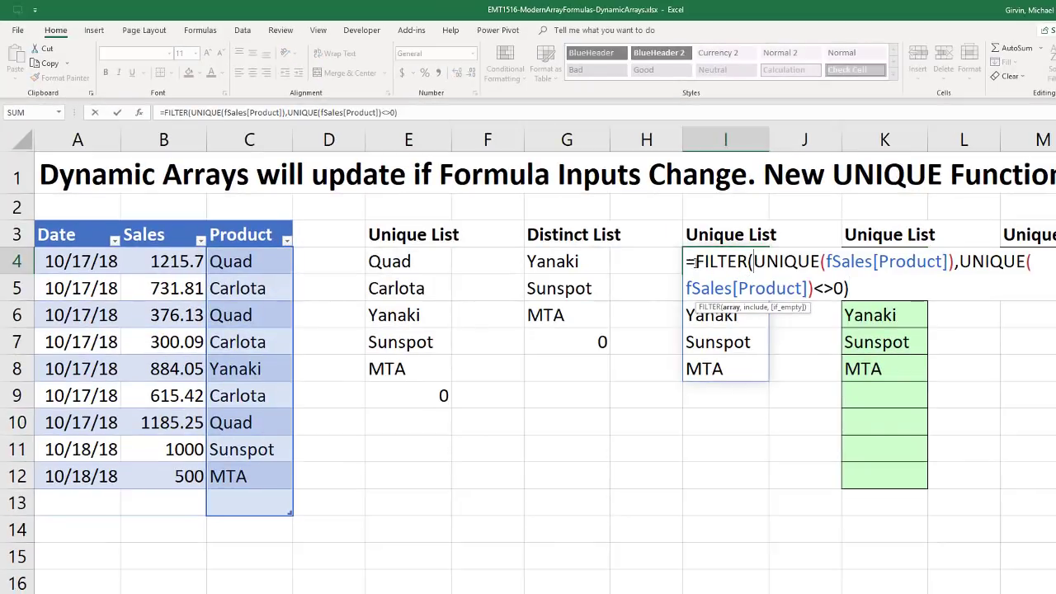
pyautogui.moveTo(696, 261); pyautogui.dragTo(748, 261)
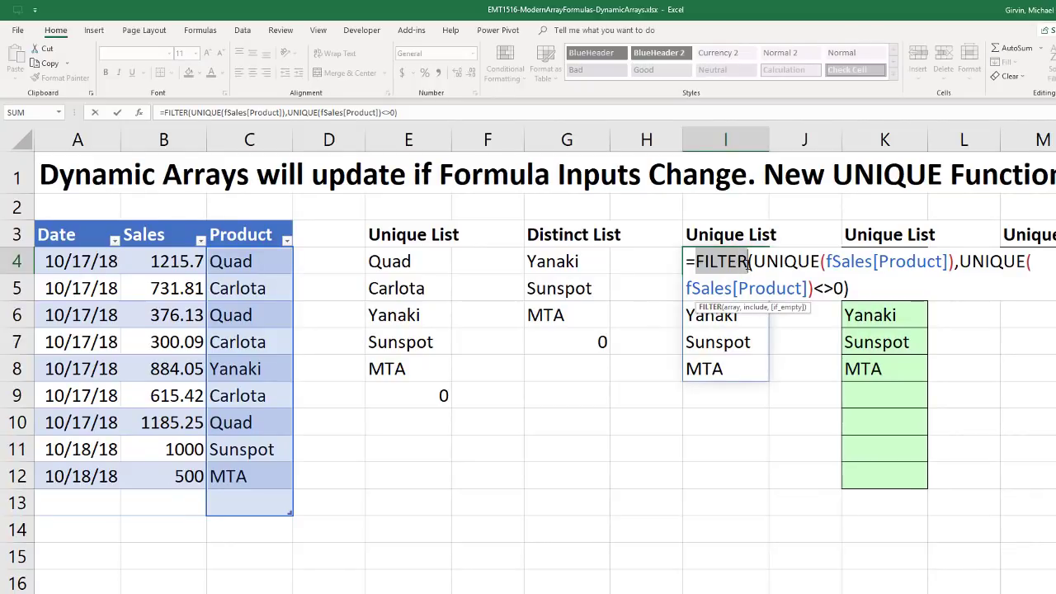
pyautogui.press('Return')
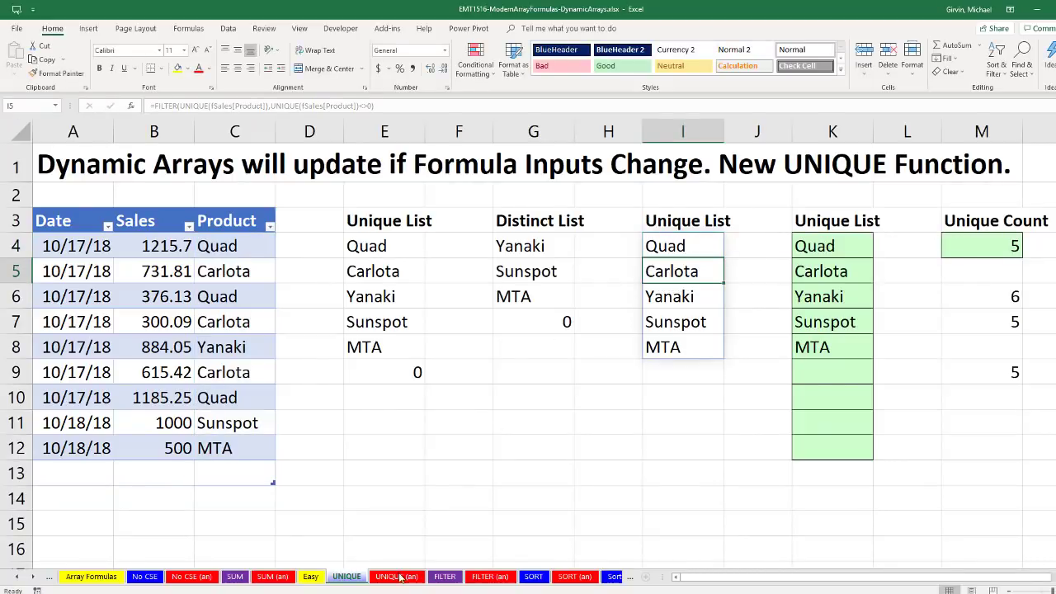
# On the FILTER sheet, review K9's old INDEX/SMALL formula and the rep Gigi in F6 and rows A8 and A17.
pyautogui.click(445, 576)
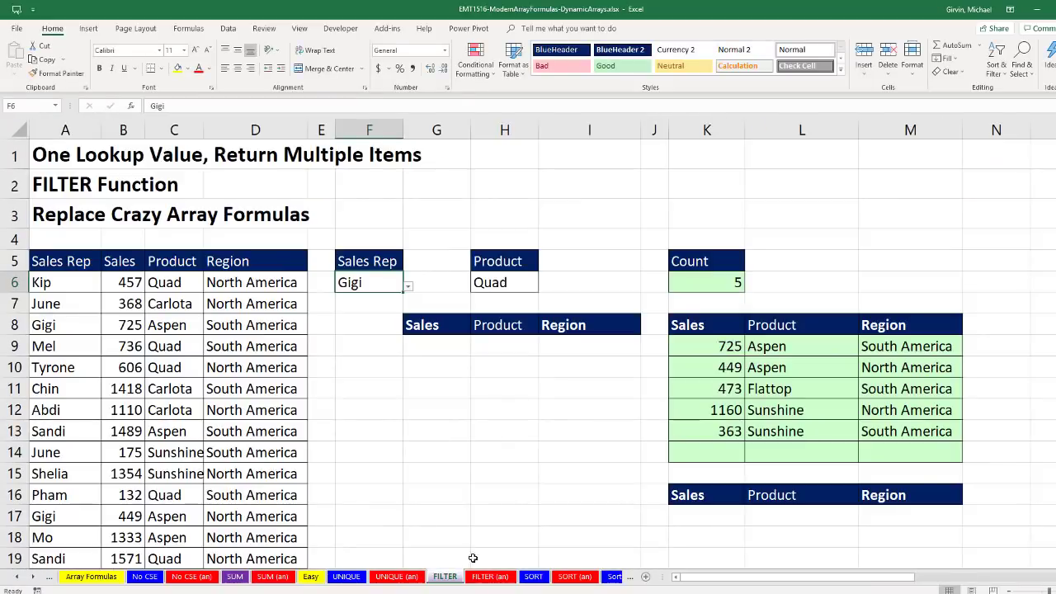
pyautogui.doubleClick(693, 352)
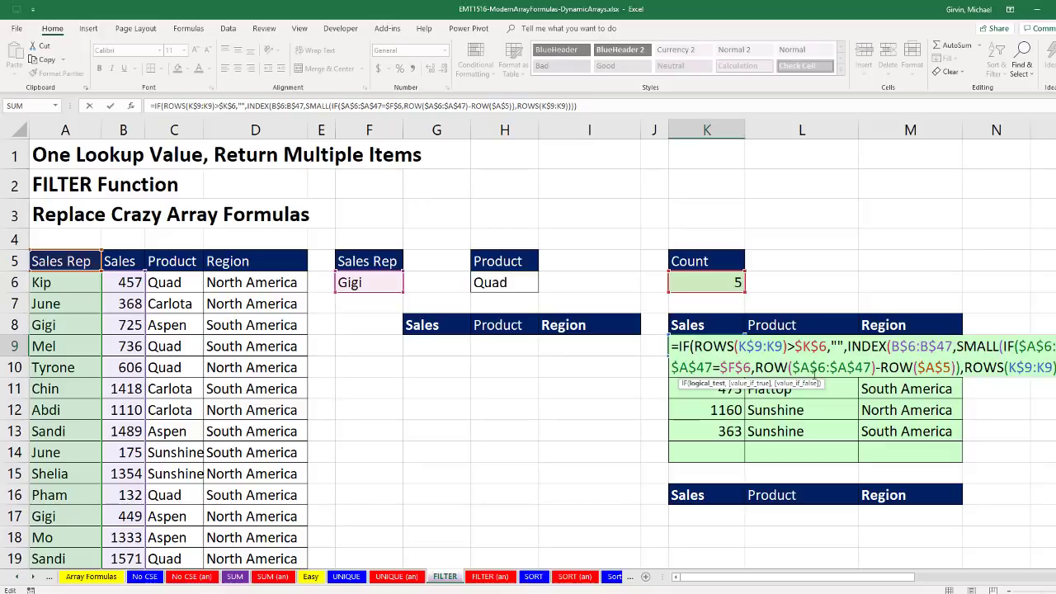
pyautogui.hotkey('ctrl', 'Return')
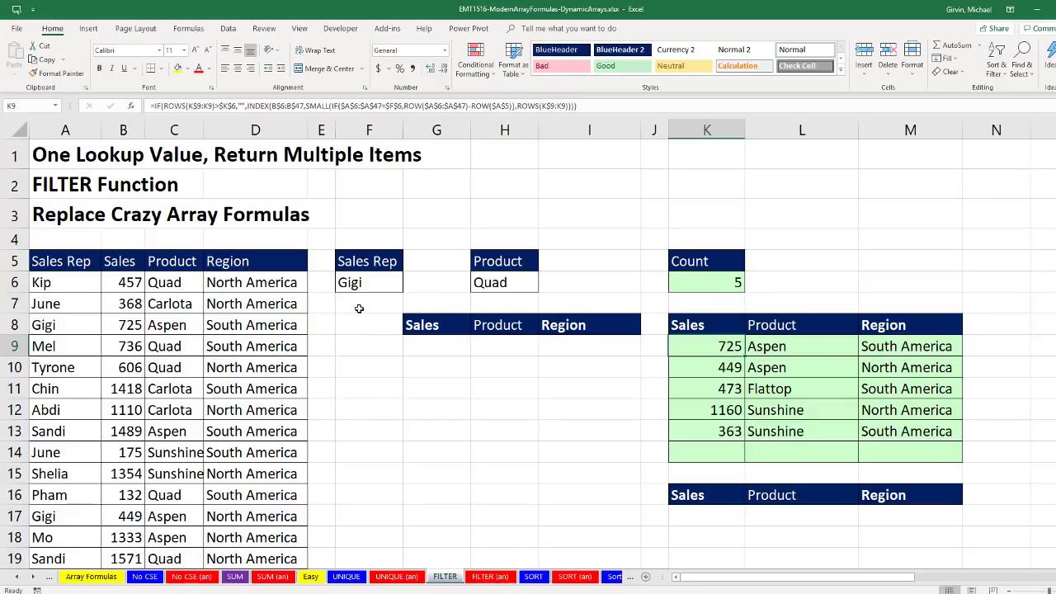
pyautogui.click(361, 283)
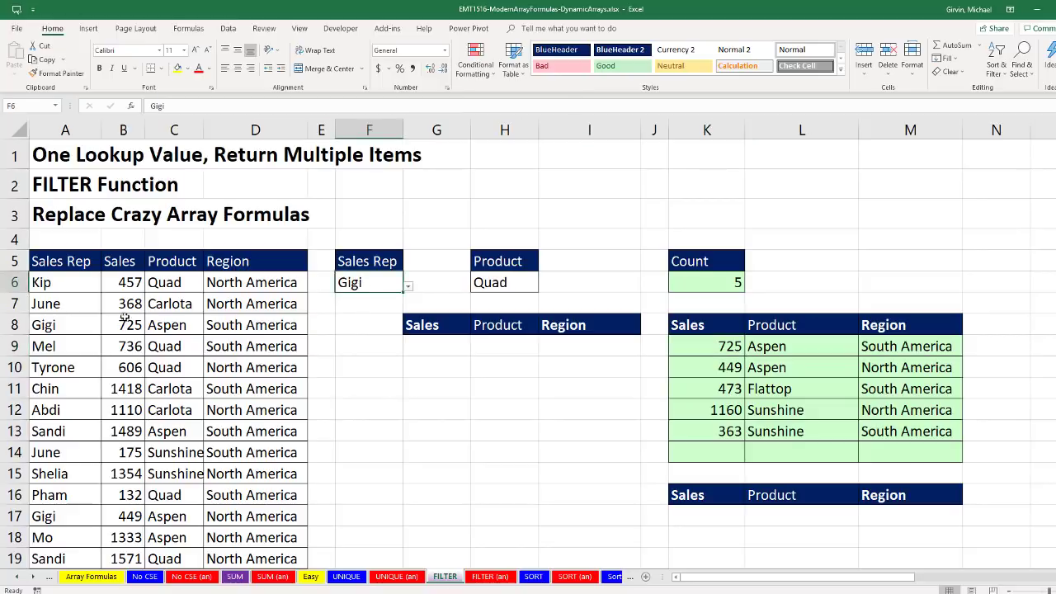
pyautogui.click(72, 322)
pyautogui.keyDown('ctrl'); pyautogui.click(66, 515); pyautogui.keyUp('ctrl')
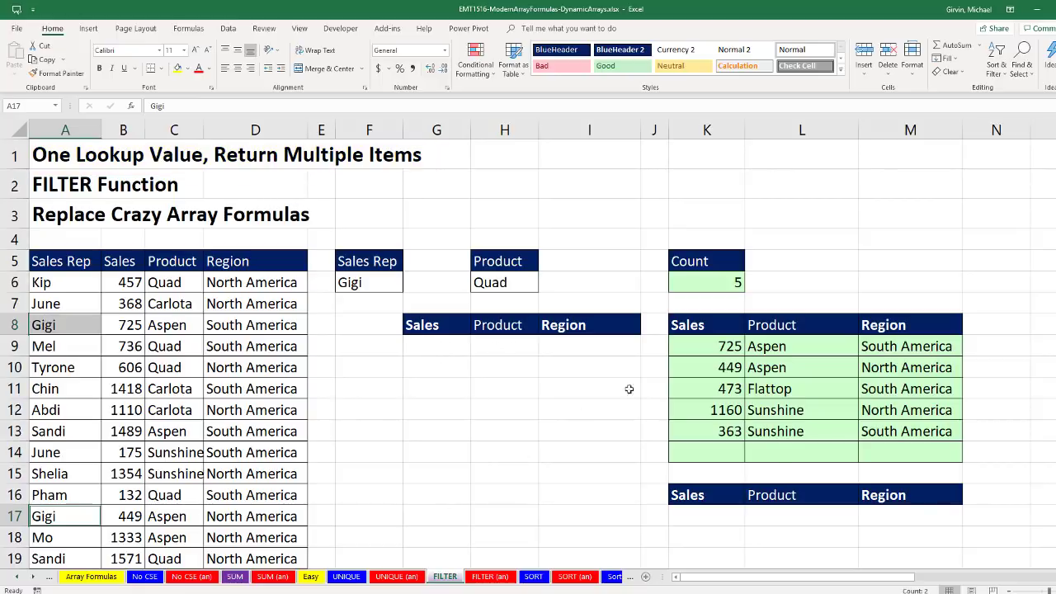
# Start a FILTER formula in G9 that returns the sales range B6:B47.
pyautogui.click(436, 348)
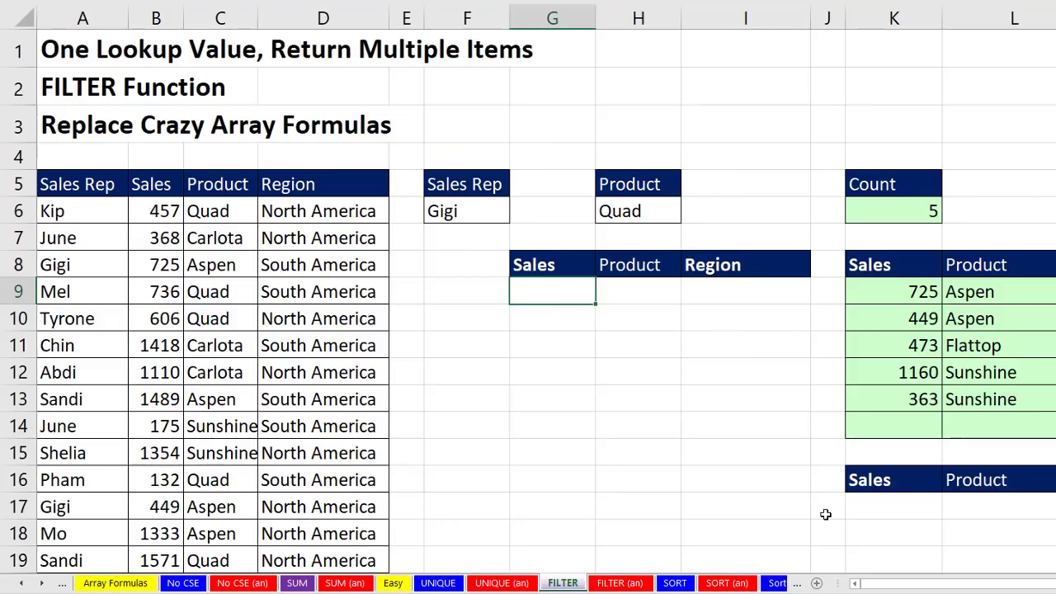
pyautogui.write('=fil')
pyautogui.press('Tab')
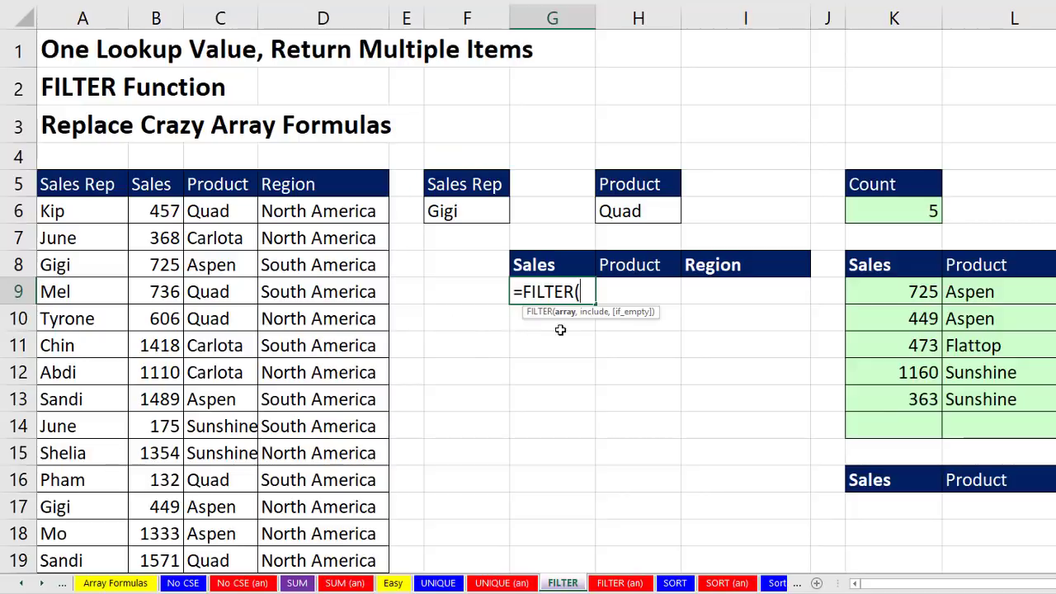
pyautogui.click(157, 212)
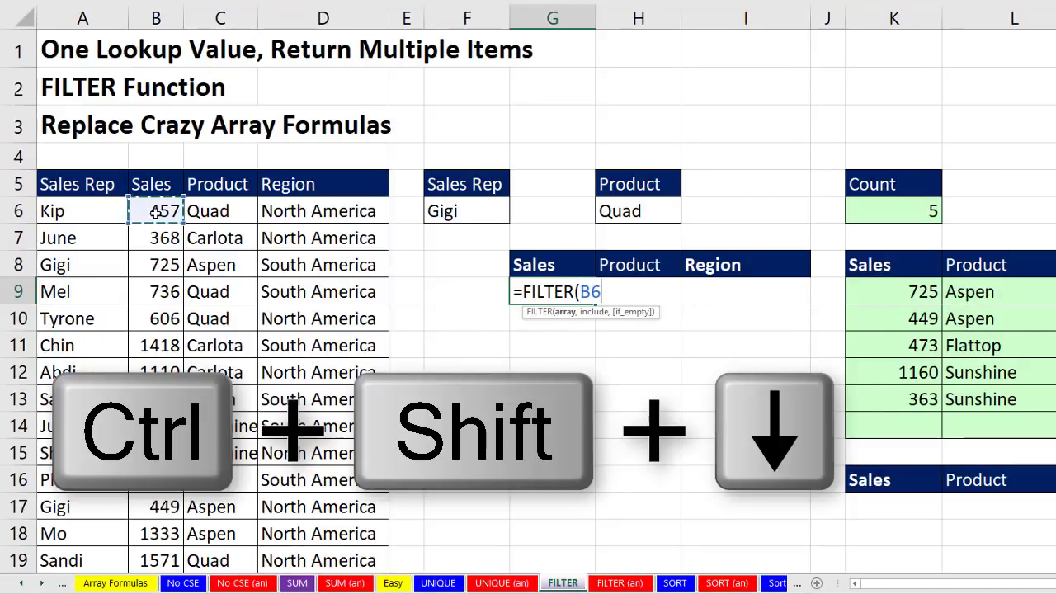
pyautogui.hotkey('ctrl', 'shift', 'Down')
pyautogui.hotkey('ctrl', 'BackSpace')
# Add the criterion A6:A47=F6 so G9 spills 725, 449, 473, 1160 and 363.
pyautogui.write(',')
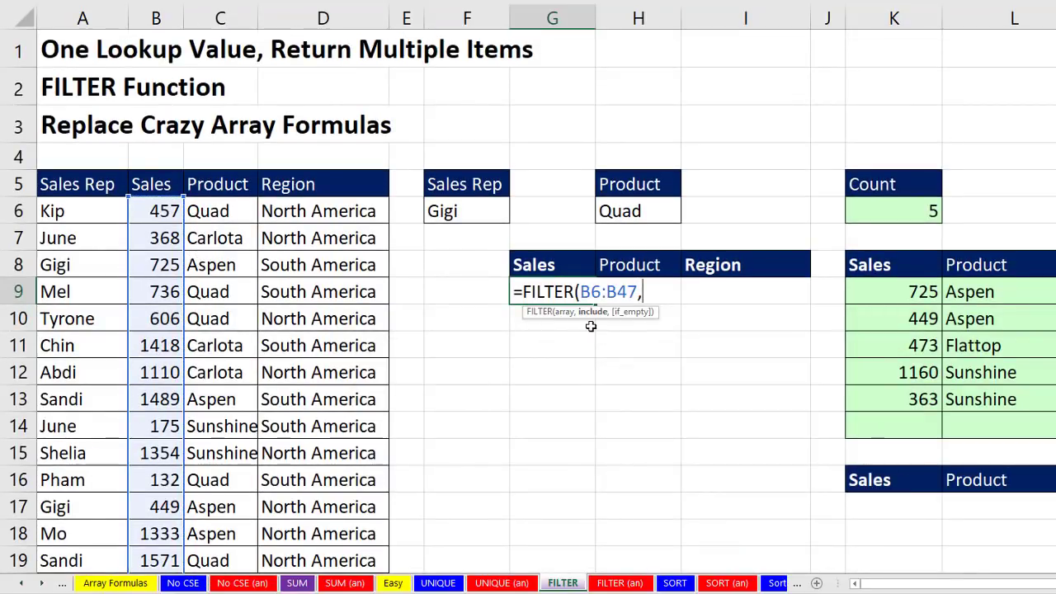
pyautogui.click(51, 212)
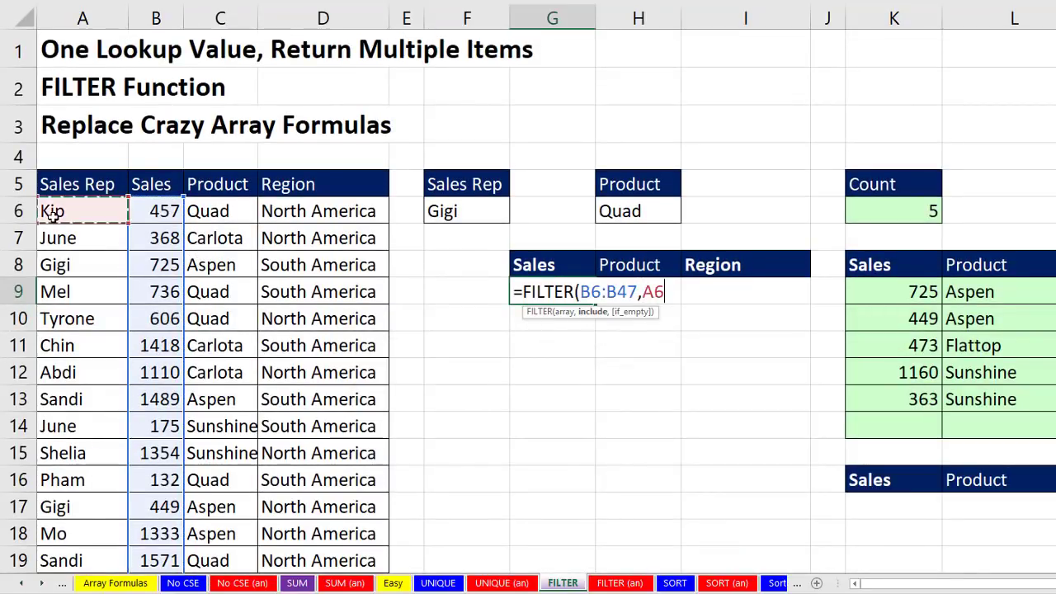
pyautogui.hotkey('ctrl', 'shift', 'Down')
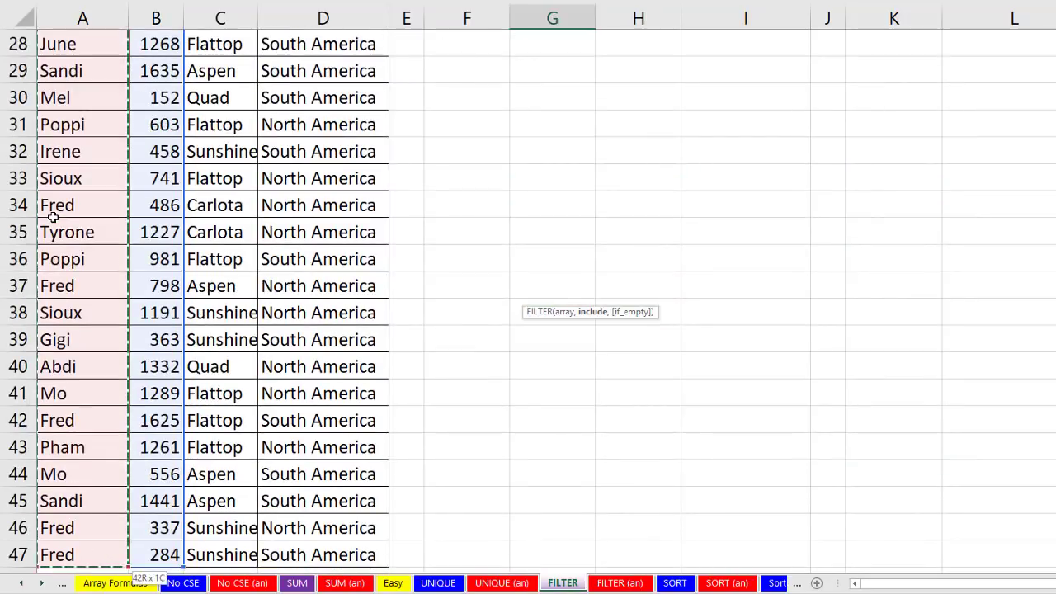
pyautogui.hotkey('ctrl', 'BackSpace')
pyautogui.write('=FILTER(B6:B47,A6:A47=')
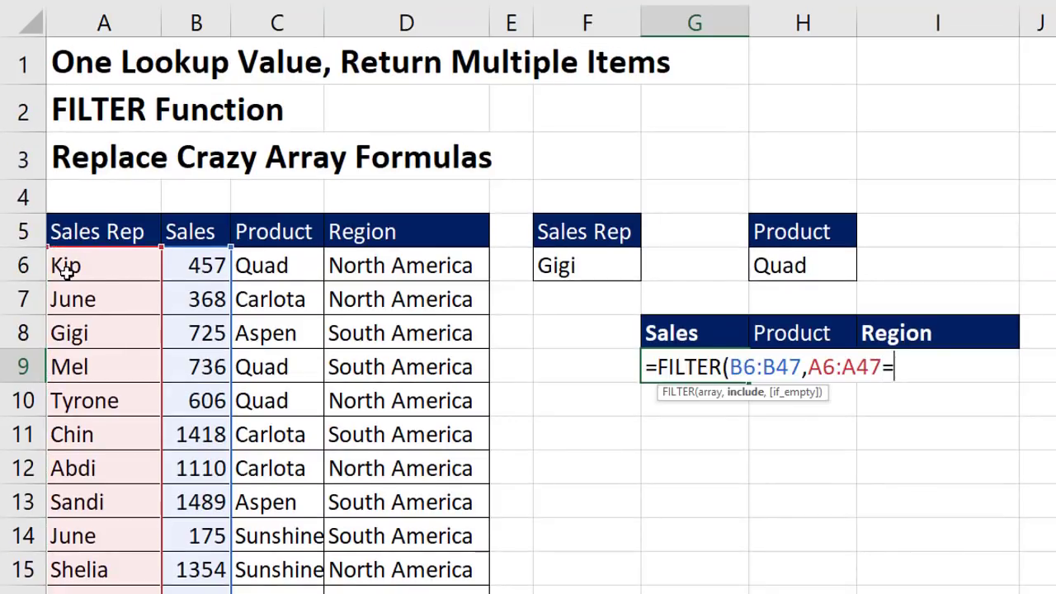
pyautogui.click(538, 266)
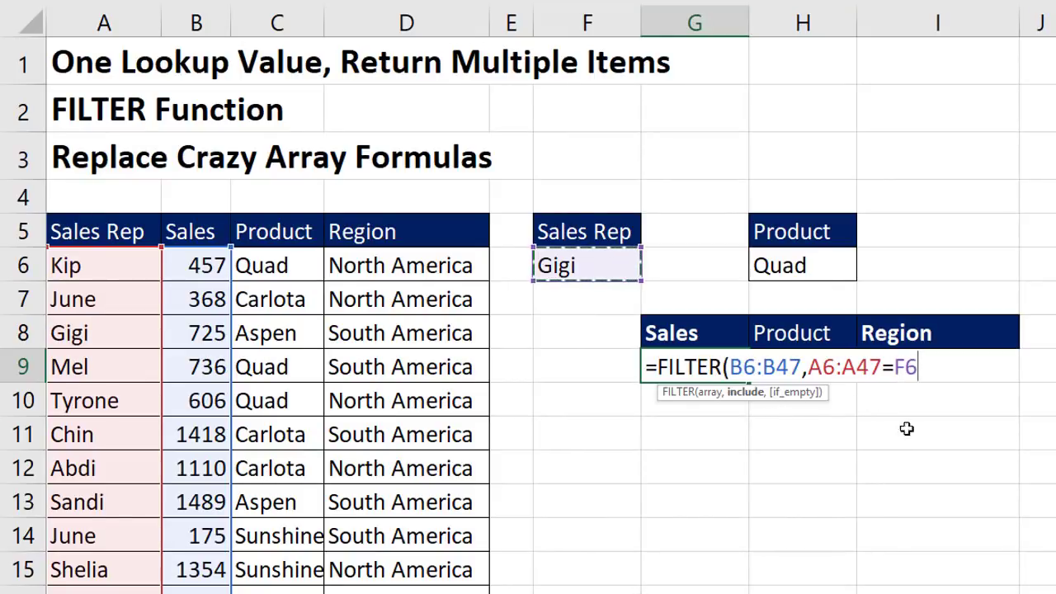
pyautogui.write(')')
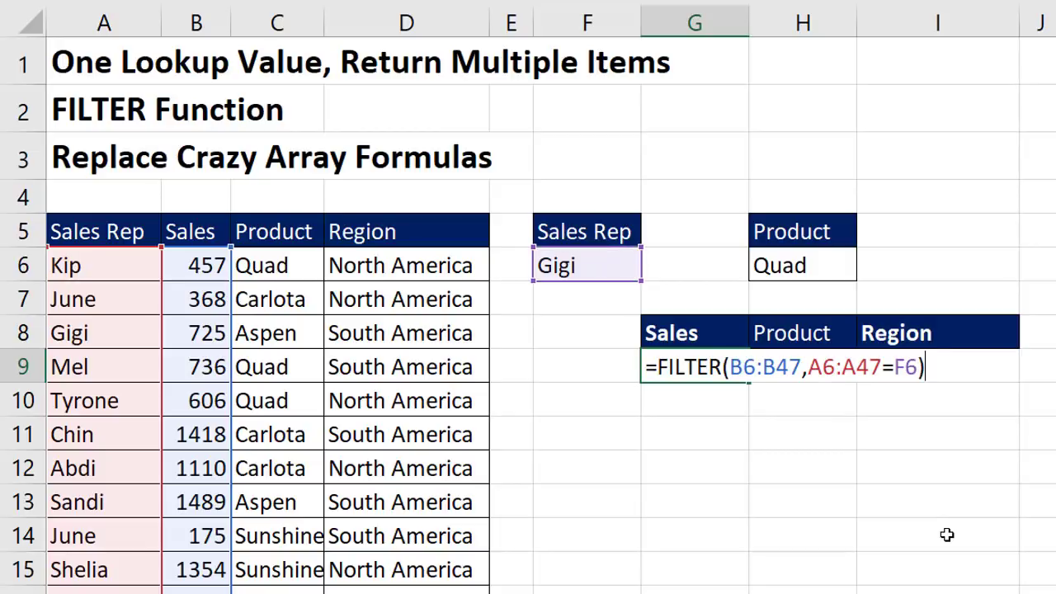
pyautogui.press('Return')
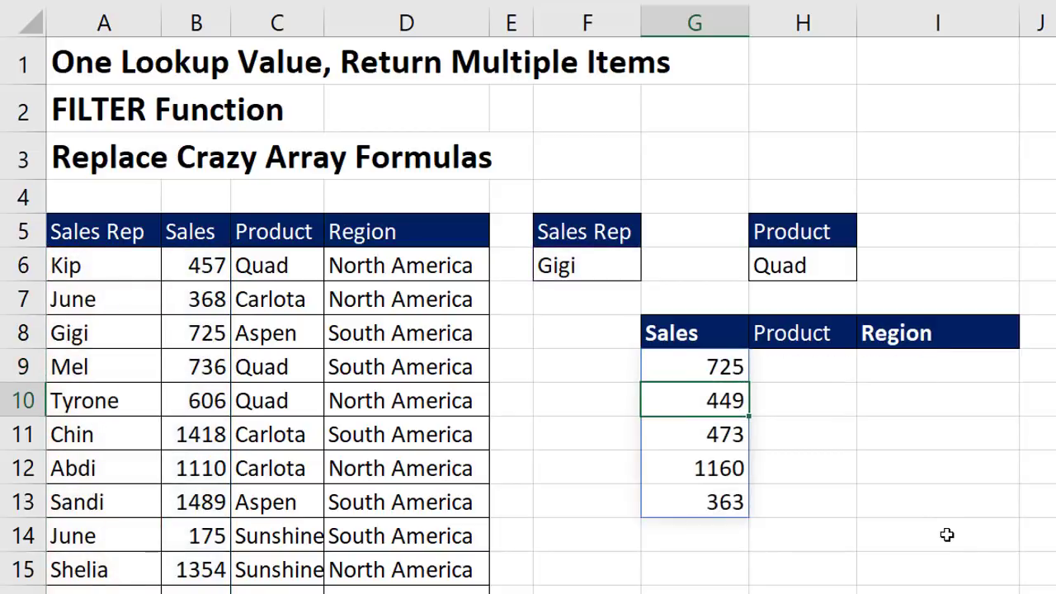
pyautogui.click(710, 370)
pyautogui.press('F2')
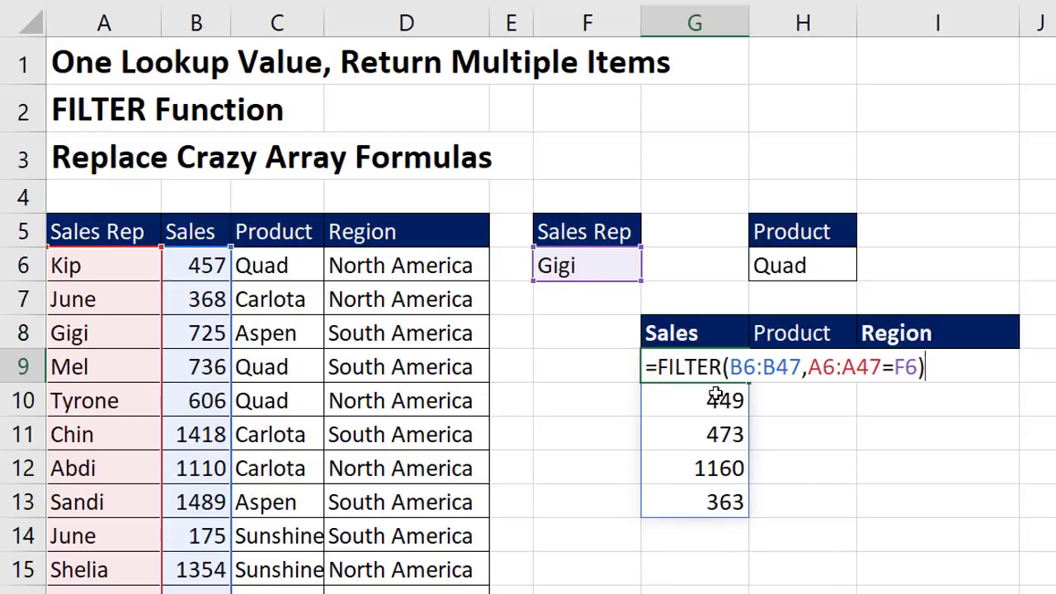
pyautogui.press('Return')
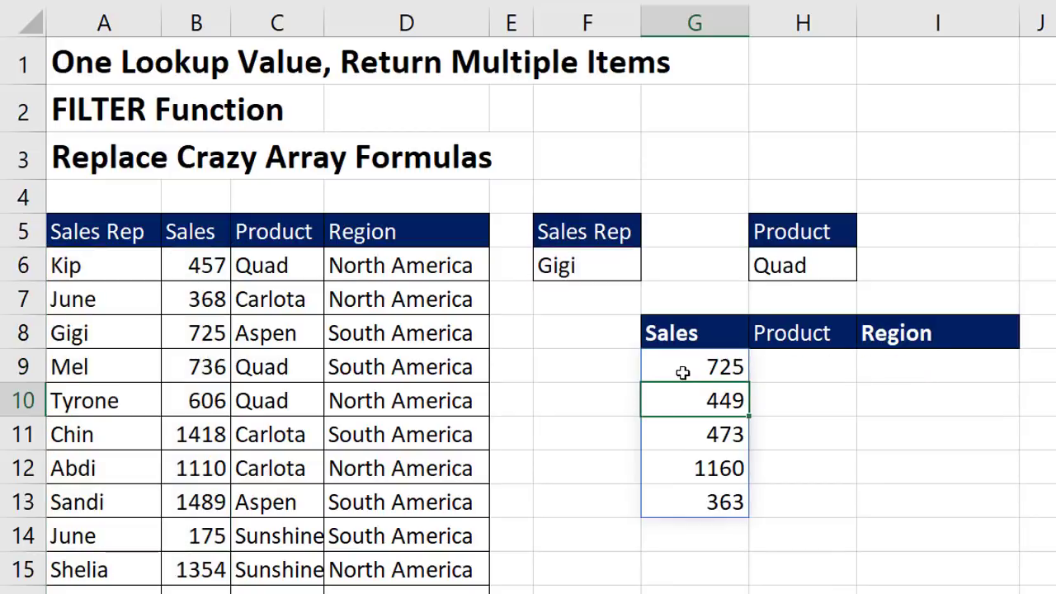
# Change the G9 FILTER array from B6:B47 to B6:D47 to spill Sales, Product and Region.
pyautogui.click(683, 374)
pyautogui.press('F2')
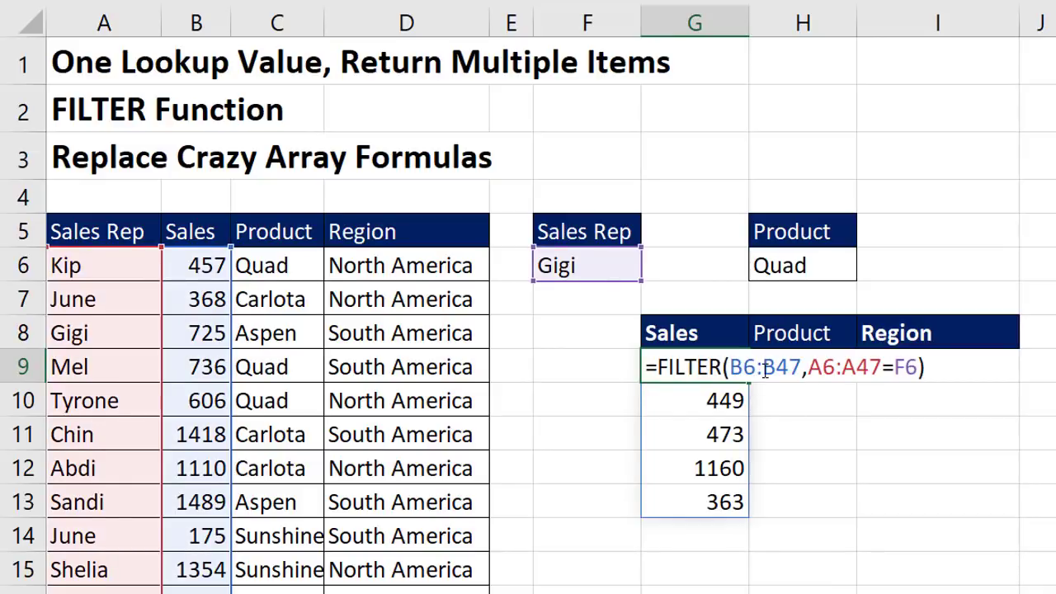
pyautogui.moveTo(767, 367); pyautogui.dragTo(776, 367)
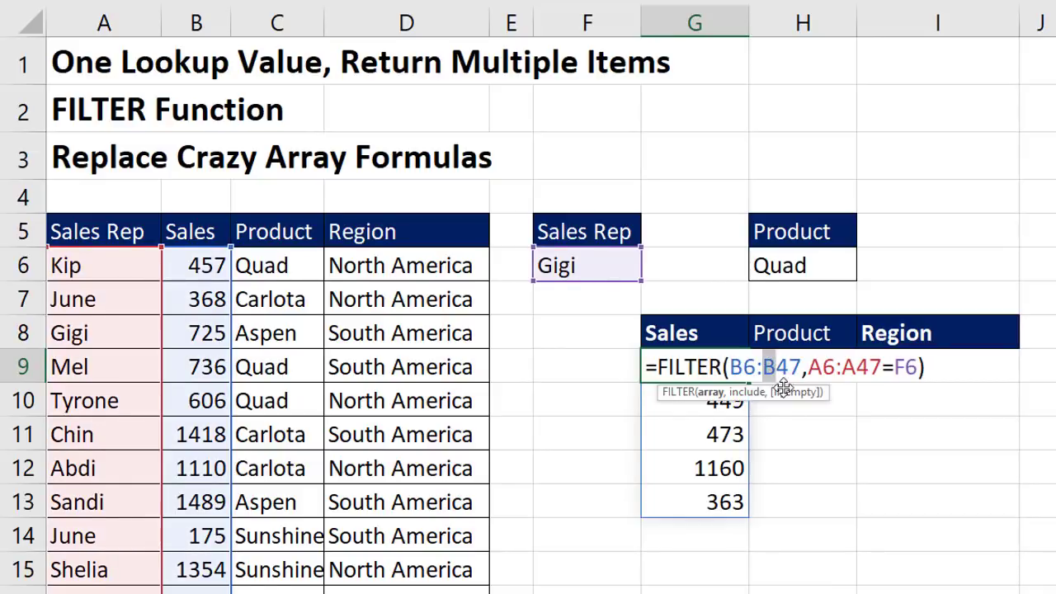
pyautogui.write('D')
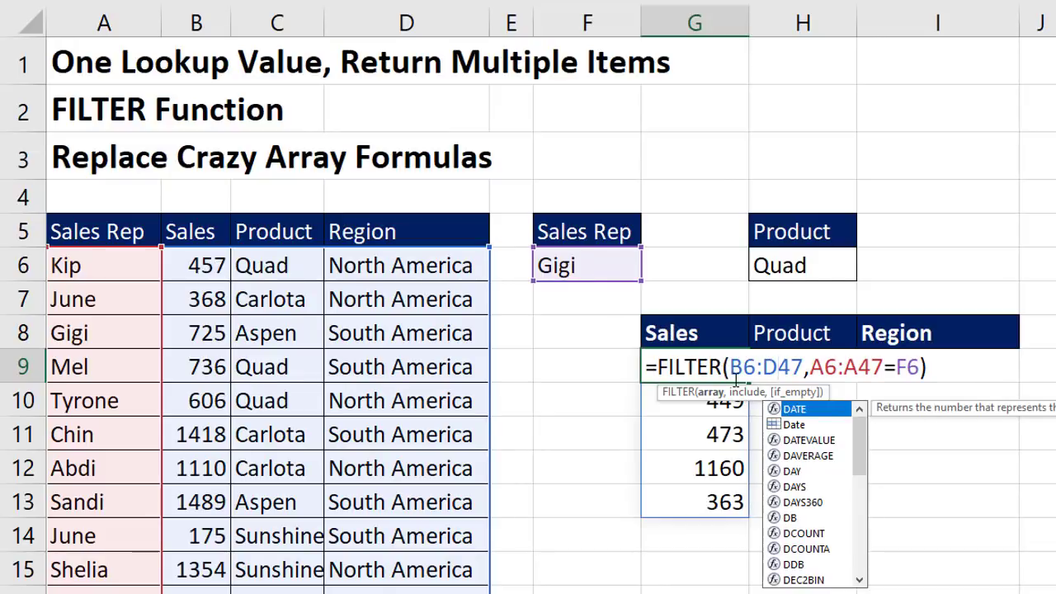
pyautogui.press('Return')
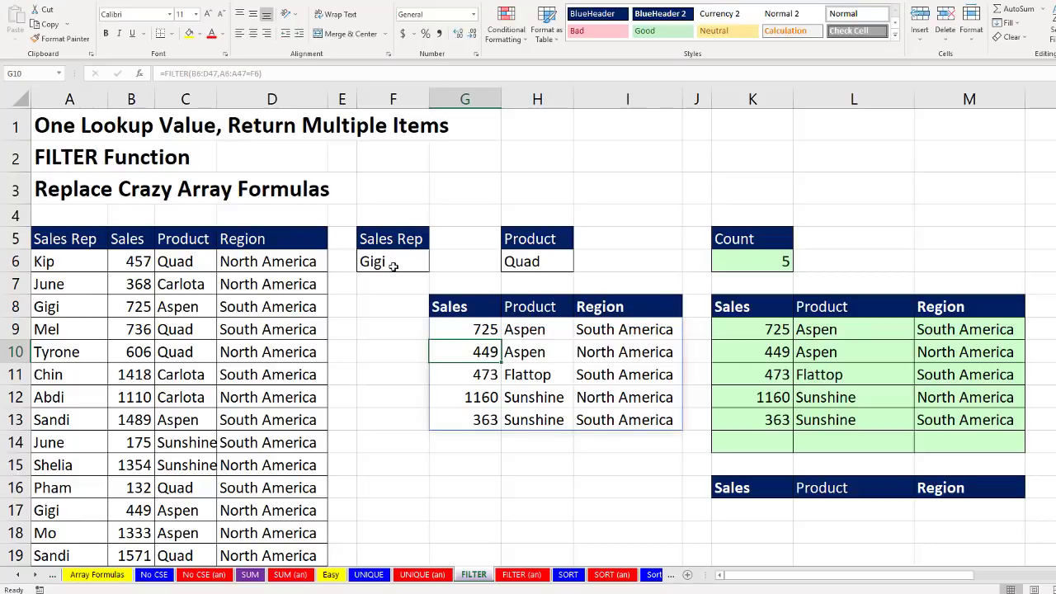
# Review the include argument of the two-criteria FILTER formula in K17 and enter it.
pyautogui.click(741, 514)
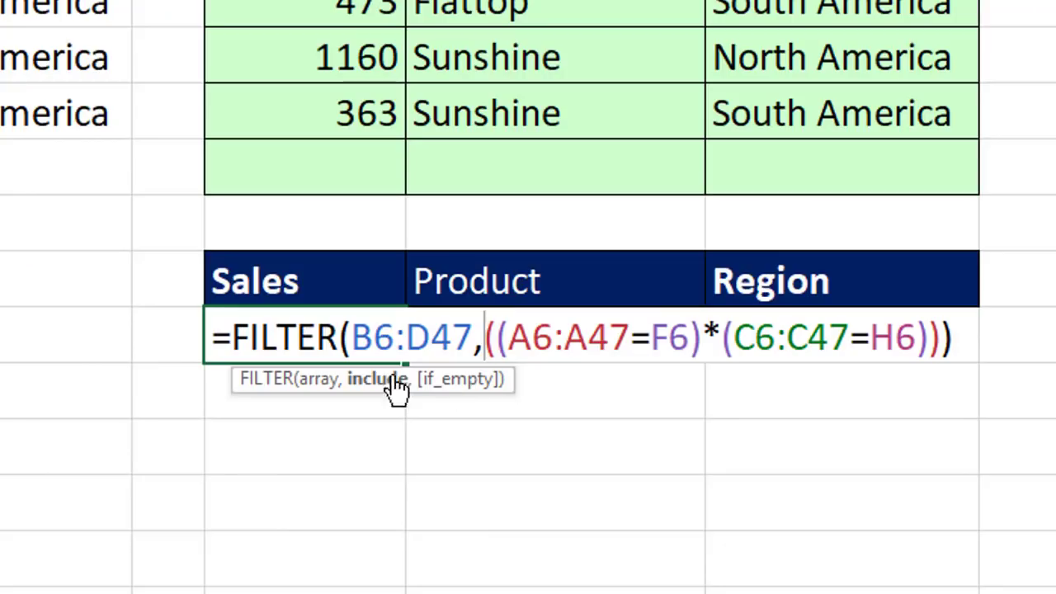
pyautogui.click(376, 380)
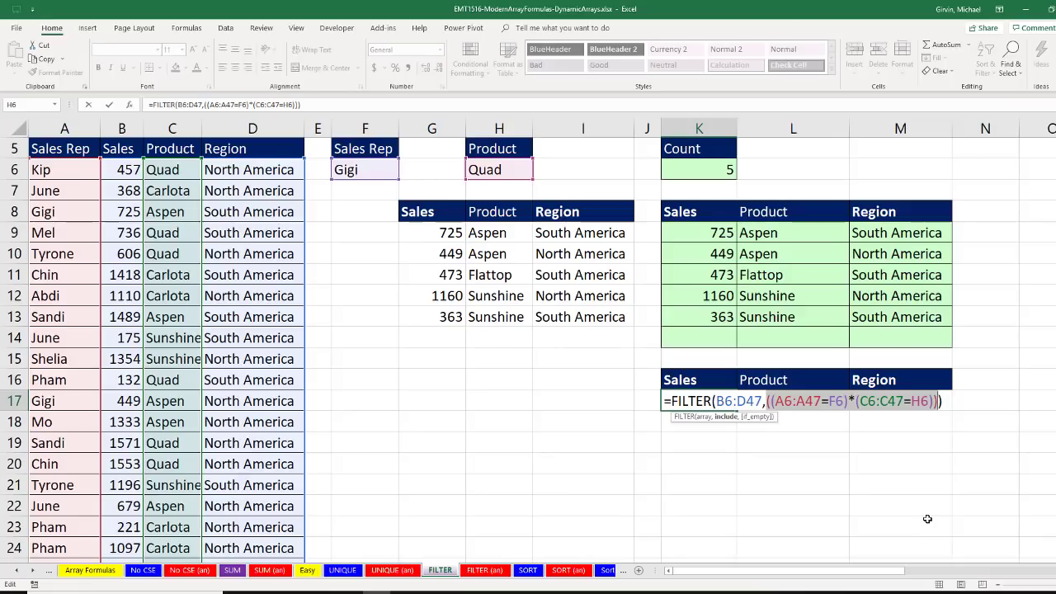
pyautogui.press('Return')
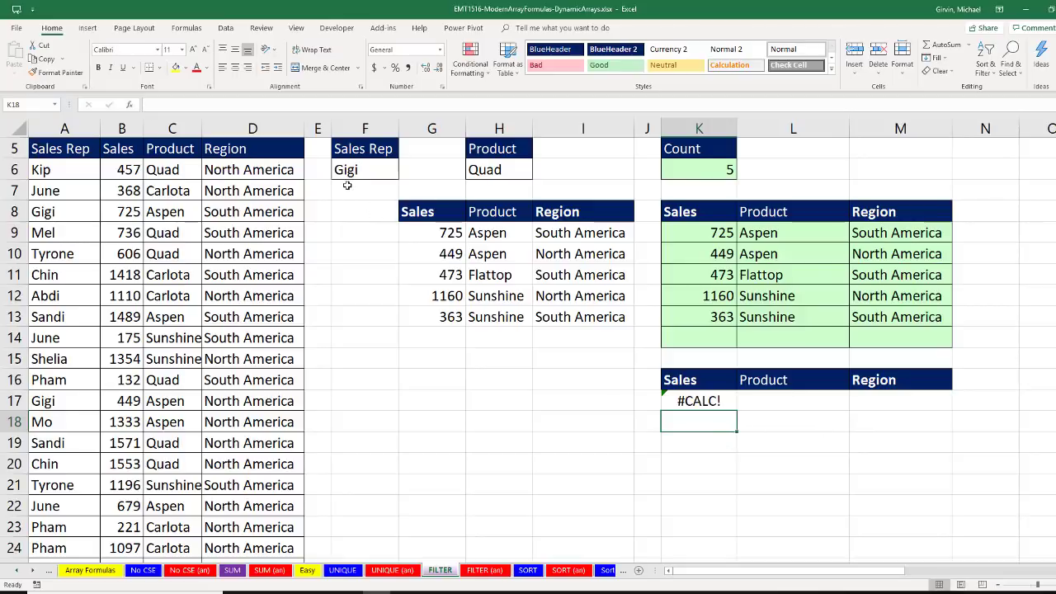
# Switch the H6 Product to Sunshine, then back to Quad, and inspect K17's #CALC! result.
pyautogui.click(525, 171)
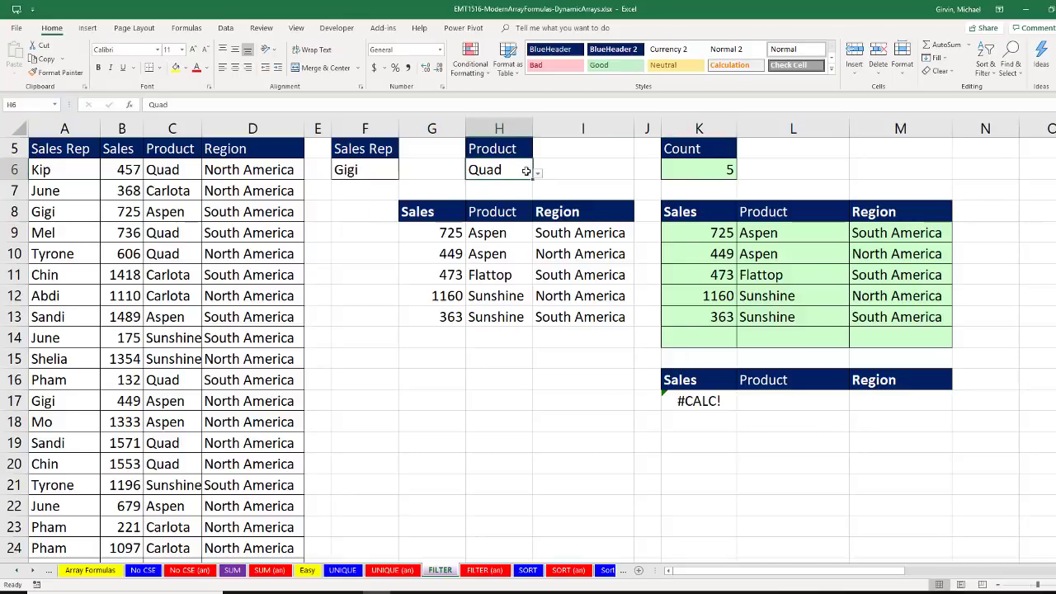
pyautogui.click(537, 175)
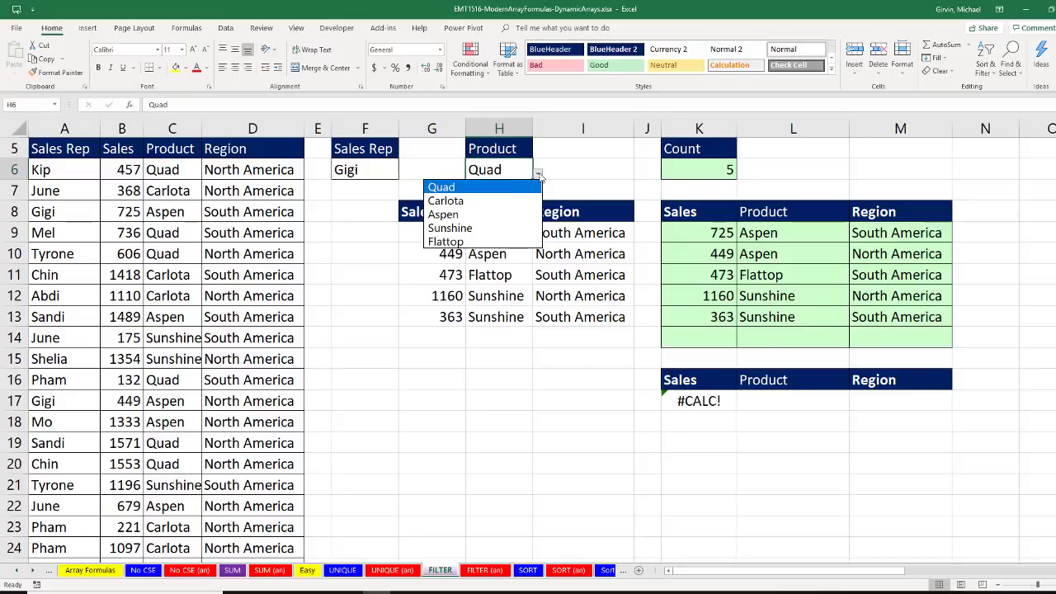
pyautogui.click(462, 224)
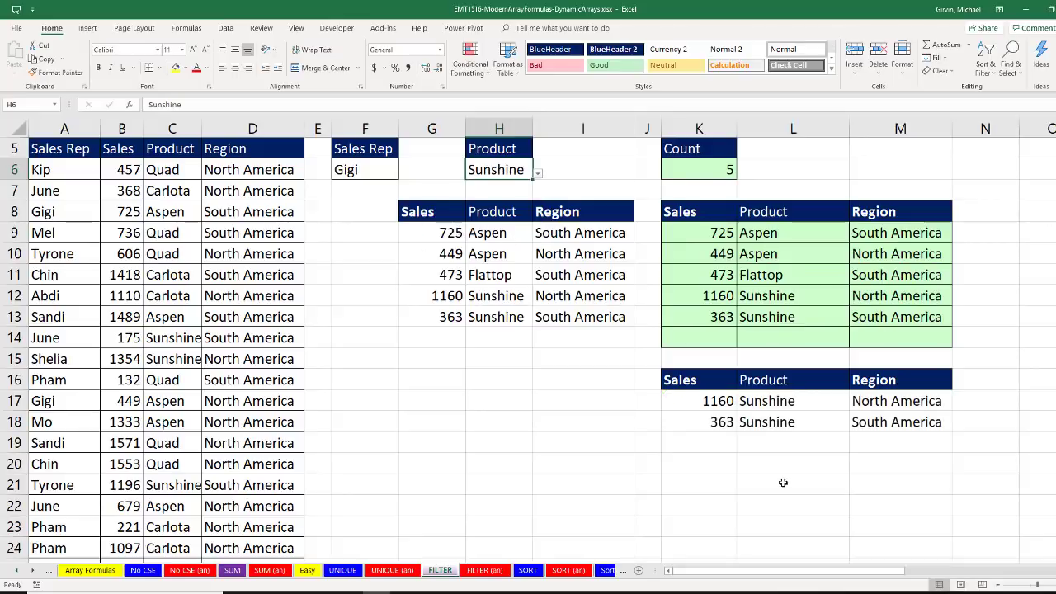
pyautogui.scroll(1, 737, 415)
pyautogui.click(538, 254)
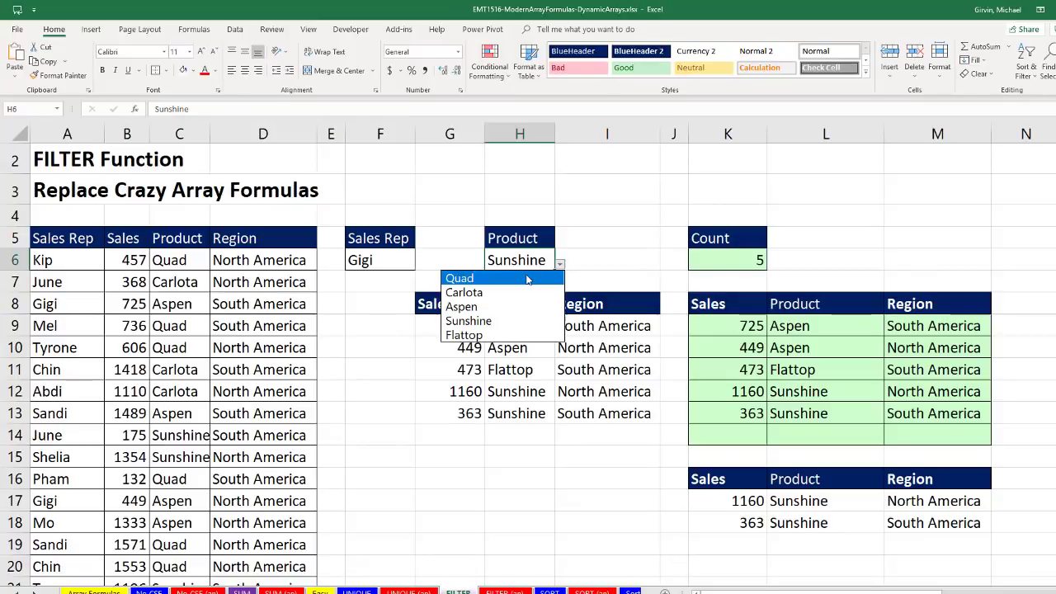
pyautogui.click(527, 280)
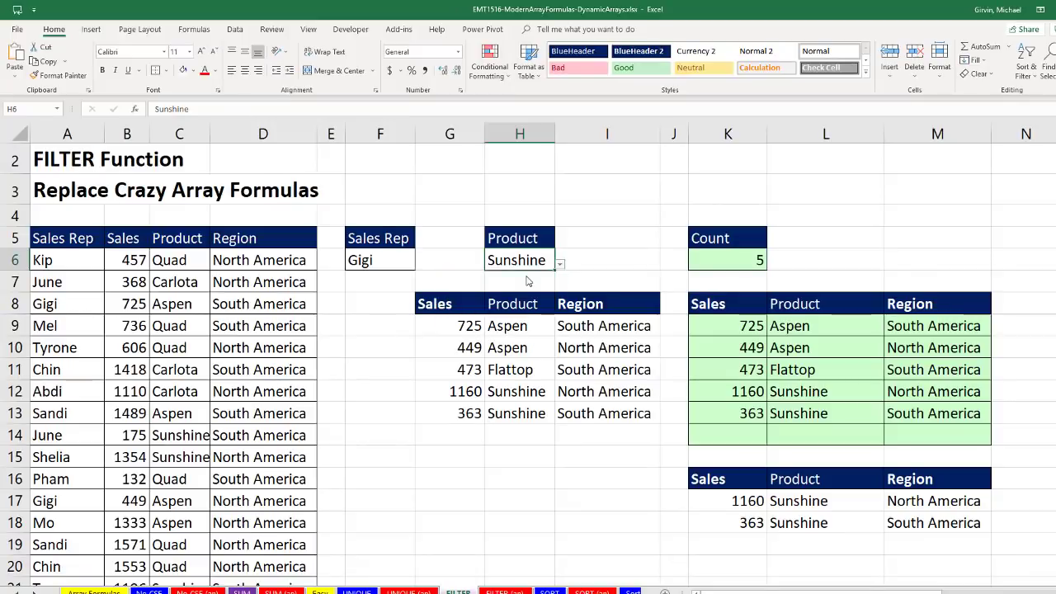
pyautogui.click(714, 506)
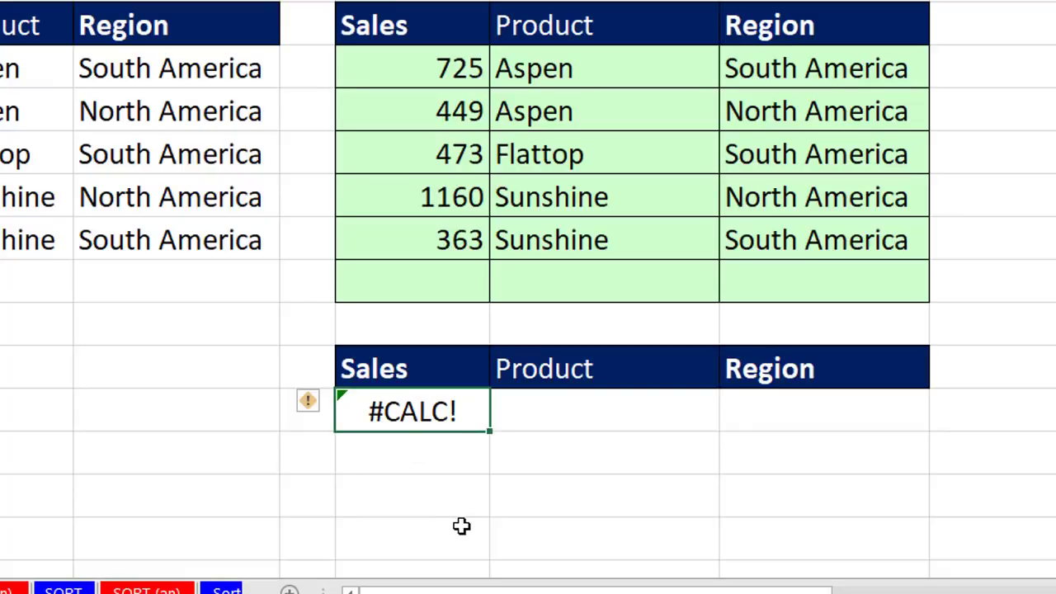
# Append the if_empty argument ,"None : )" to the K17 FILTER formula.
pyautogui.press('F2')
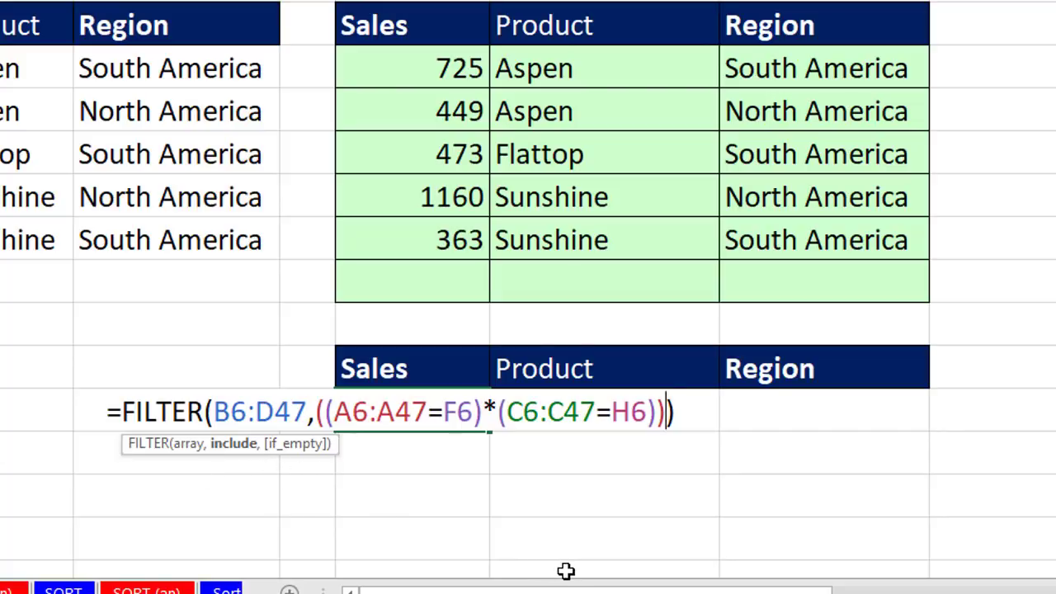
pyautogui.write(',"')
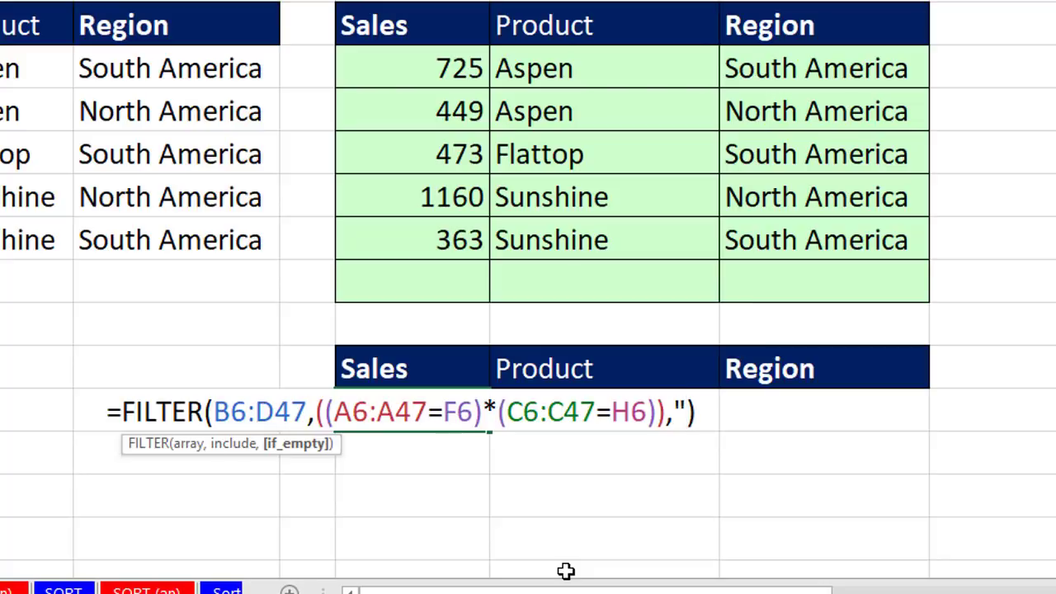
pyautogui.write('None ')
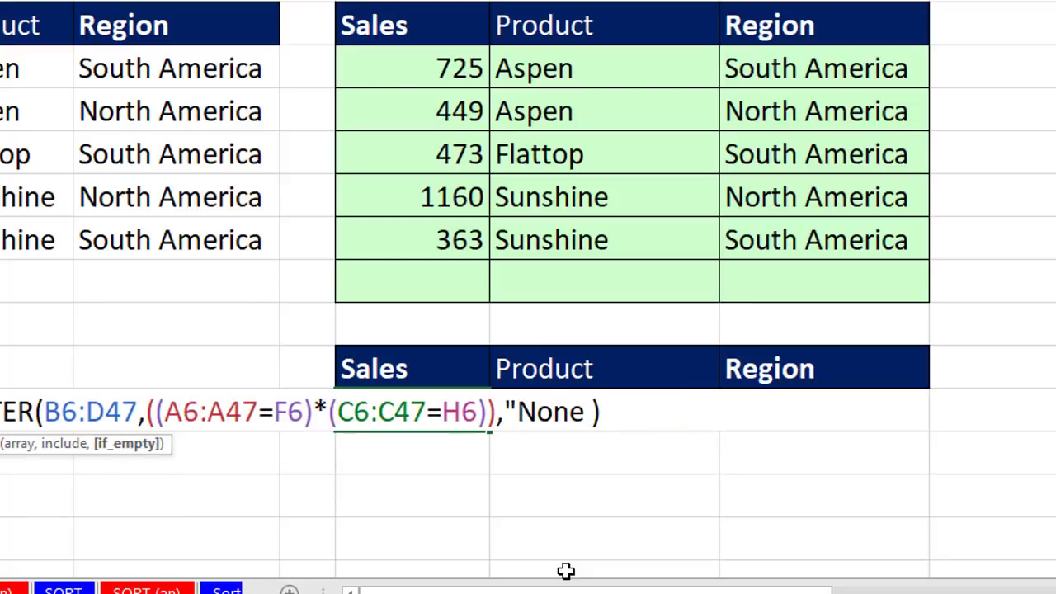
pyautogui.write(': )"')
pyautogui.press('Return')
# Set the criteria to Product Sunshine, Sales Rep Mo, then Product Aspen.
pyautogui.click(500, 250)
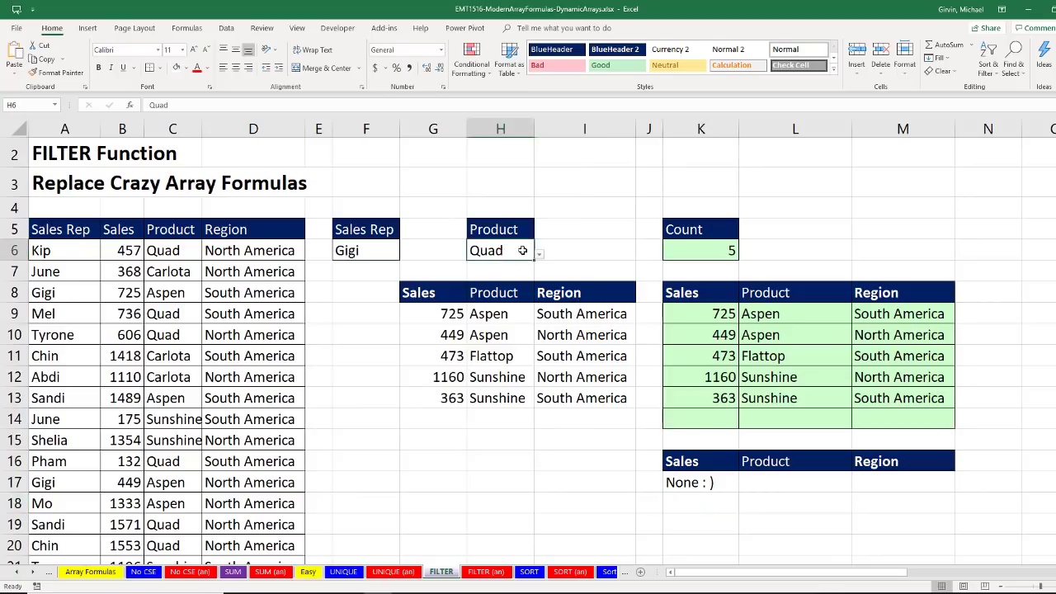
pyautogui.click(538, 254)
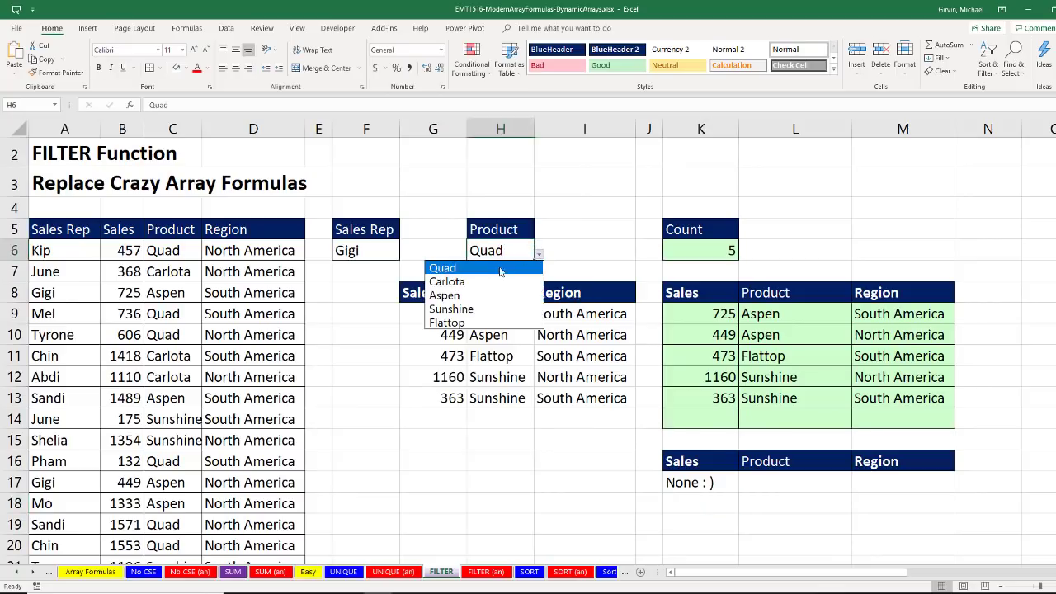
pyautogui.click(483, 309)
pyautogui.click(380, 250)
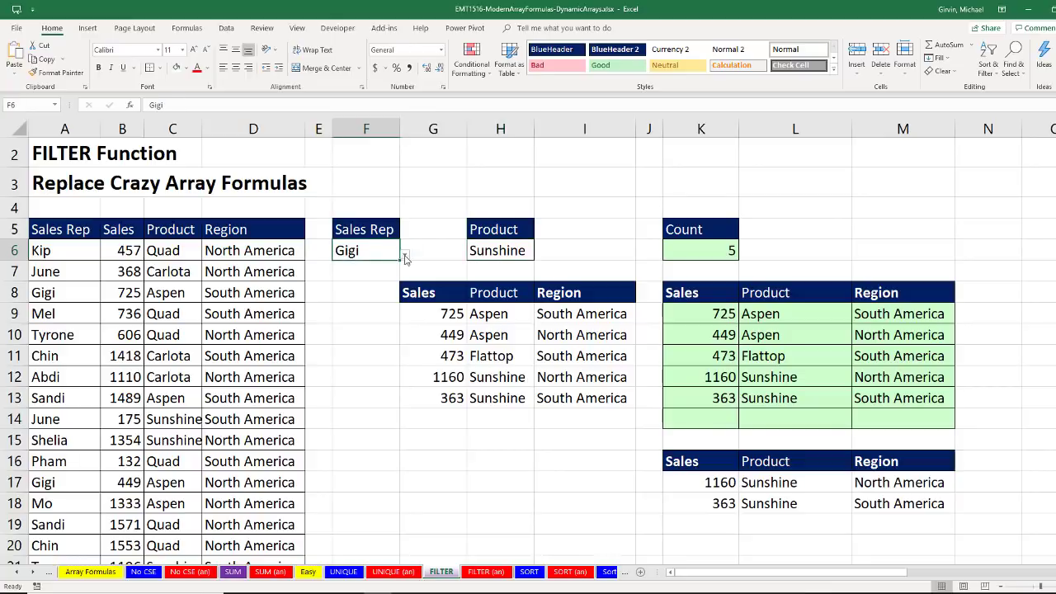
pyautogui.click(404, 254)
pyautogui.click(339, 338)
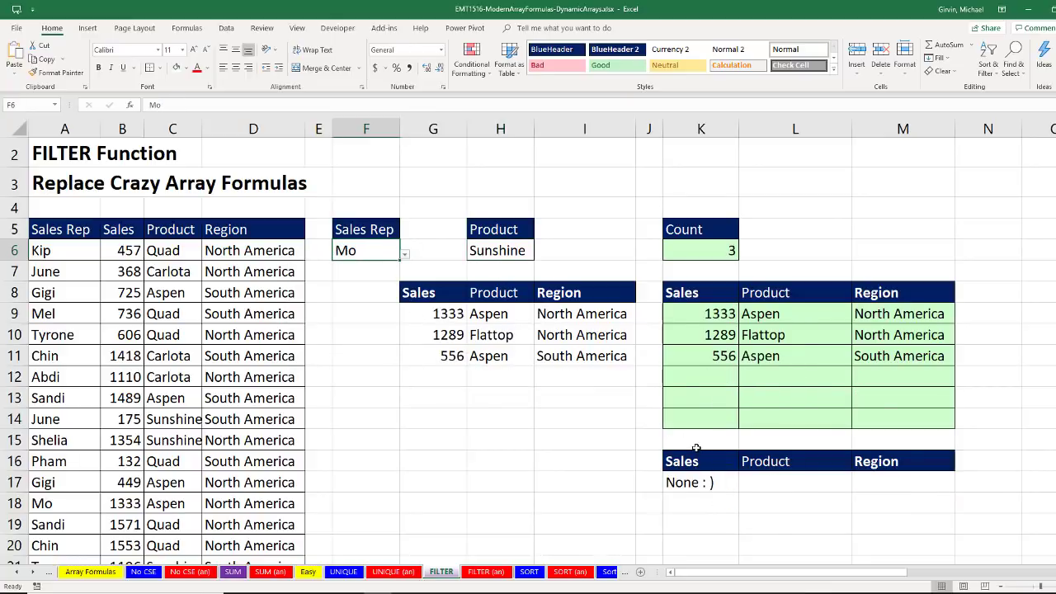
pyautogui.click(522, 250)
pyautogui.click(539, 254)
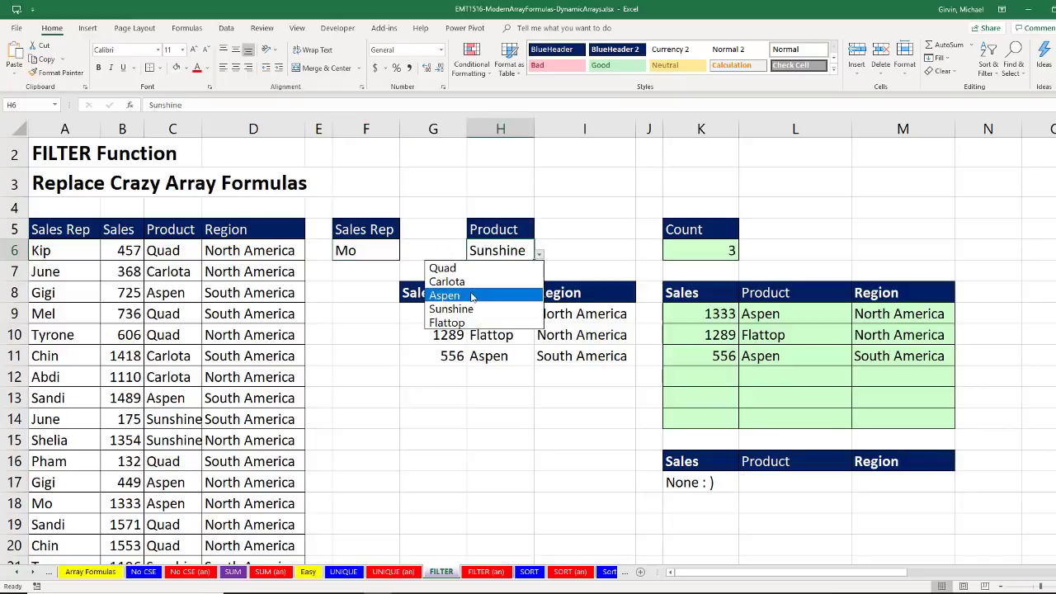
pyautogui.click(472, 295)
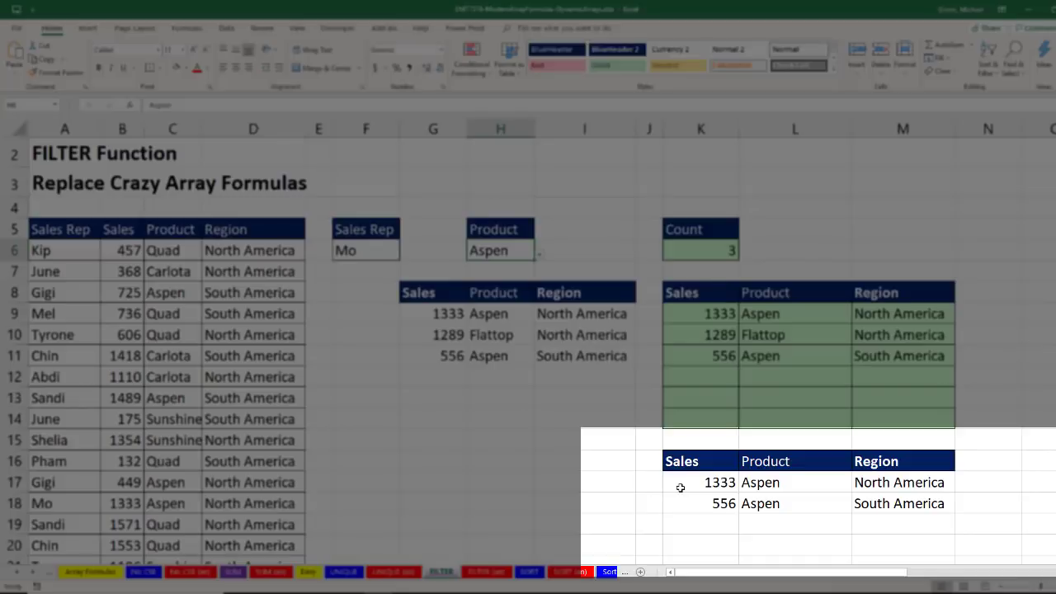
# Review the two-criteria formula in K17 and the single-criterion FILTER formula in G9 unchanged.
pyautogui.click(681, 484)
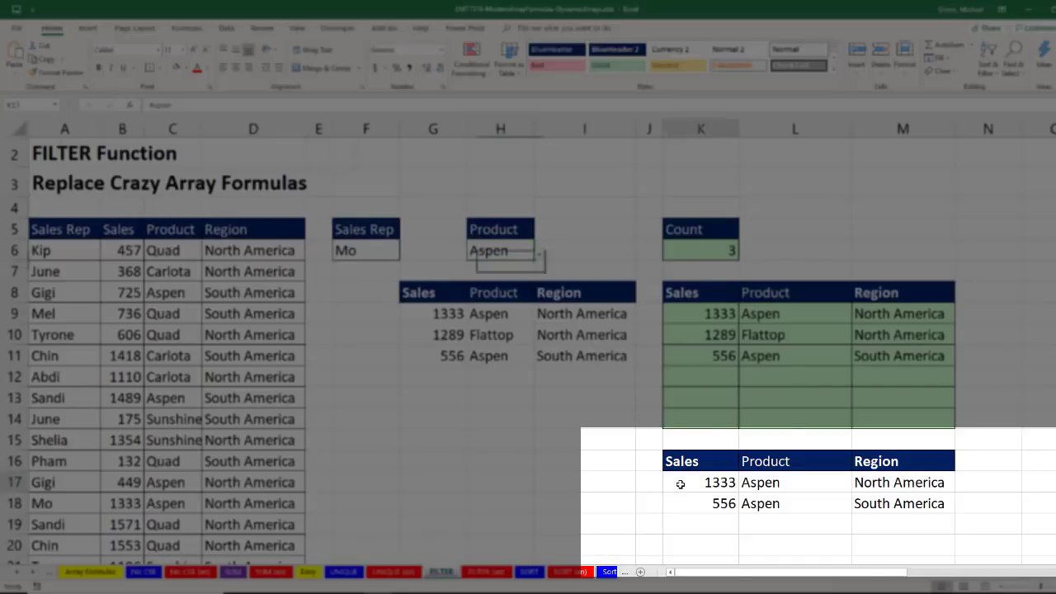
pyautogui.doubleClick(681, 485)
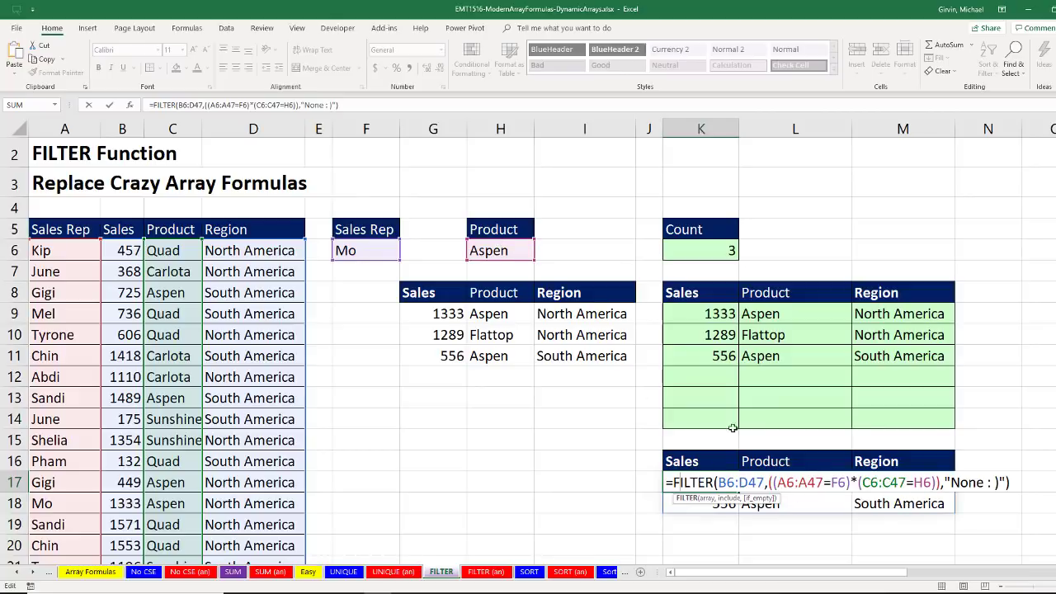
pyautogui.hotkey('ctrl', 'Return')
pyautogui.doubleClick(448, 313)
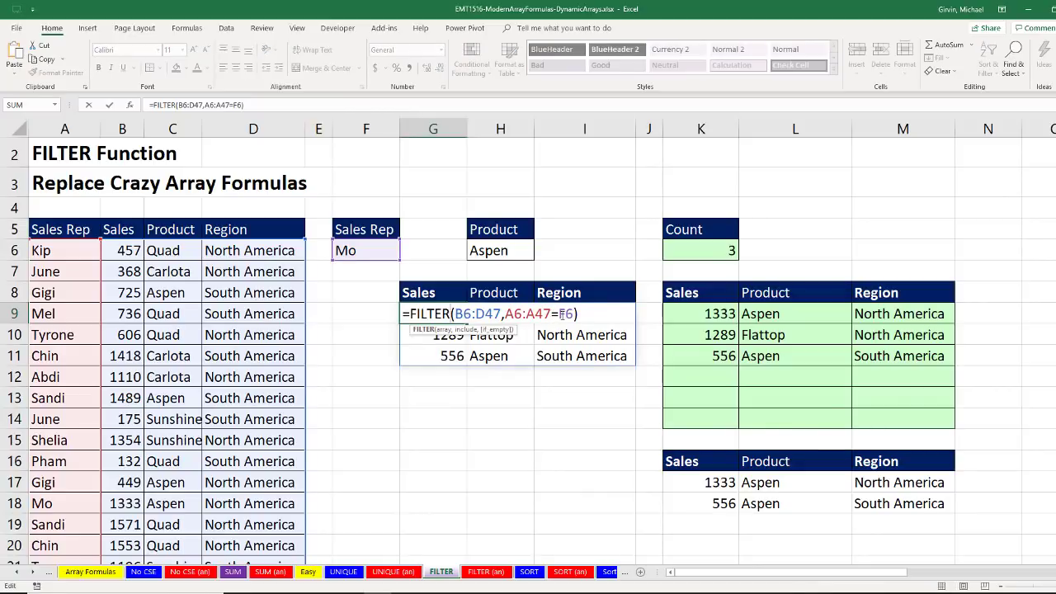
pyautogui.press('Escape')
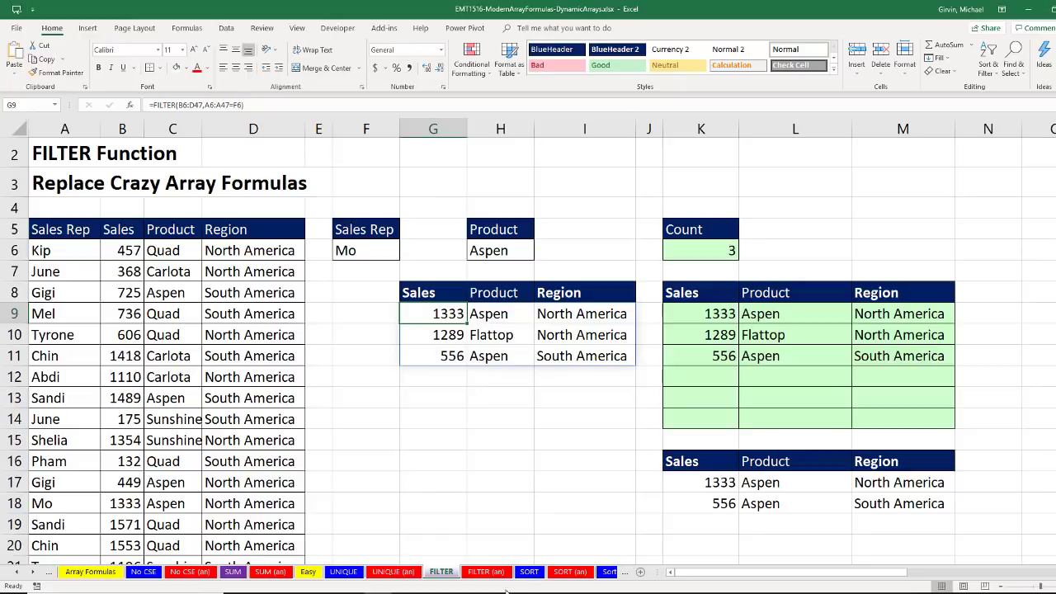
# On the SORT sheet, set the Sales Rep in F8 to Tyrone.
pyautogui.click(529, 572)
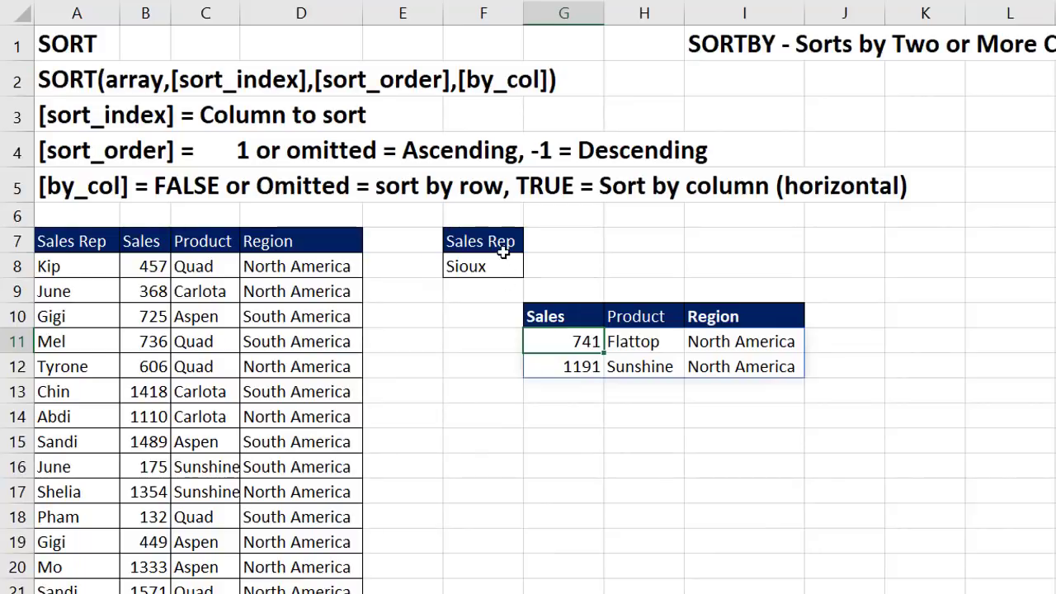
pyautogui.click(340, 291)
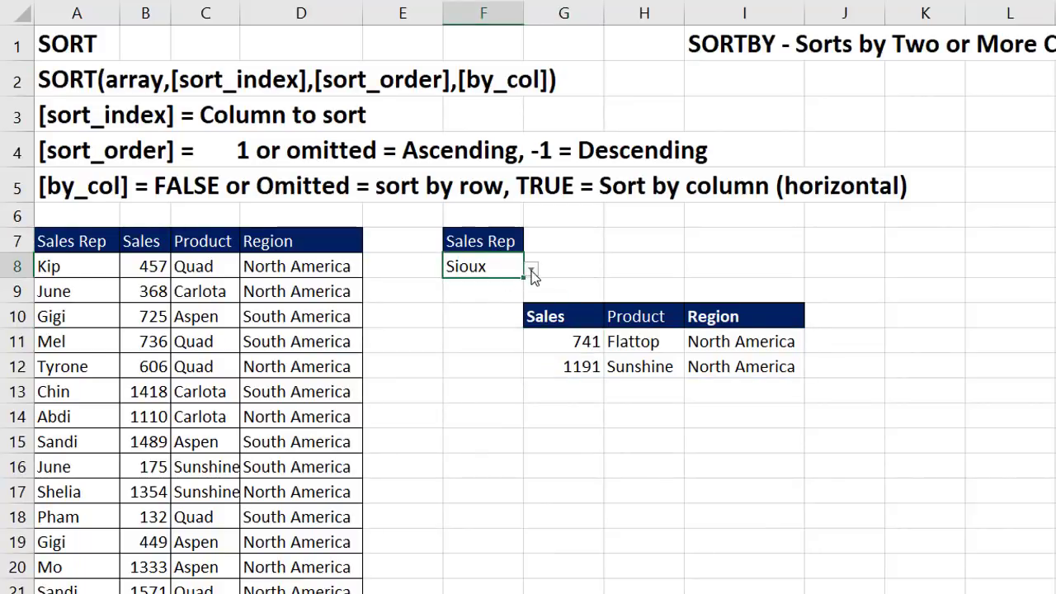
pyautogui.click(531, 268)
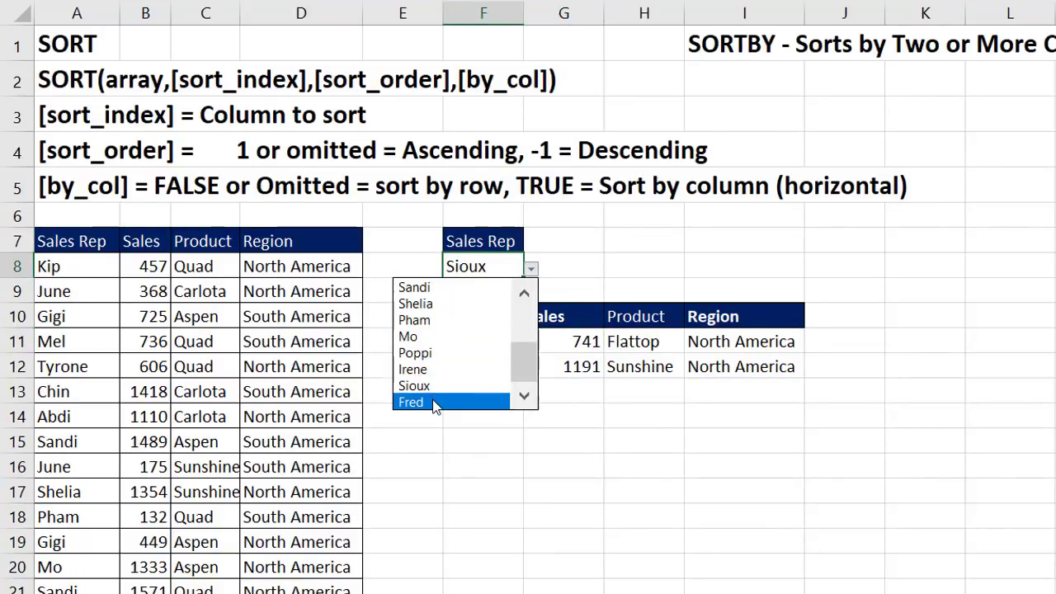
pyautogui.scroll(3, 435, 396)
pyautogui.click(453, 354)
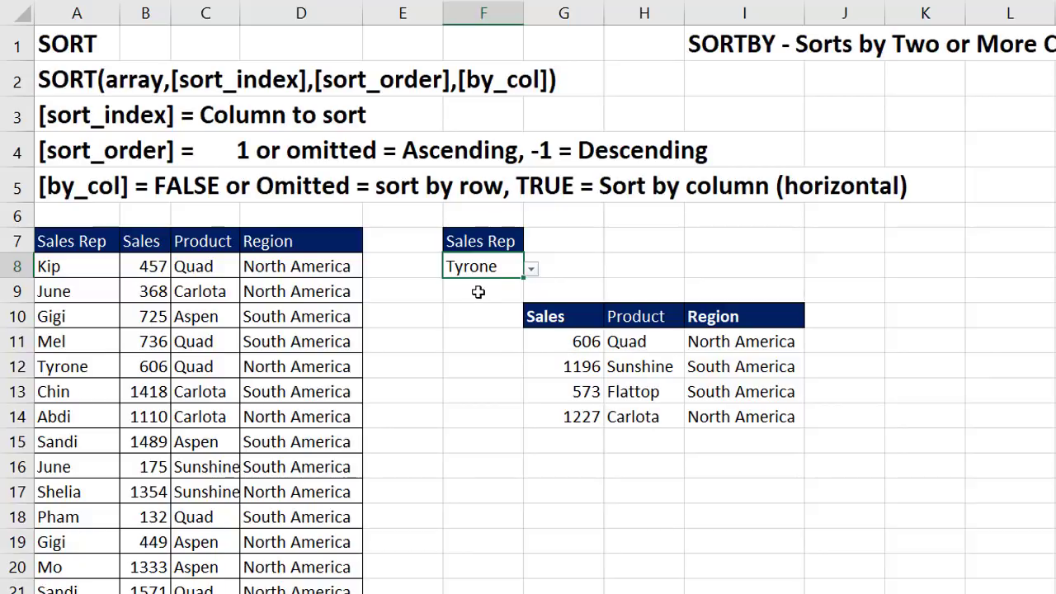
# Wrap G11's FILTER formula in SORT( and add a trailing comma for the sort column.
pyautogui.click(578, 340)
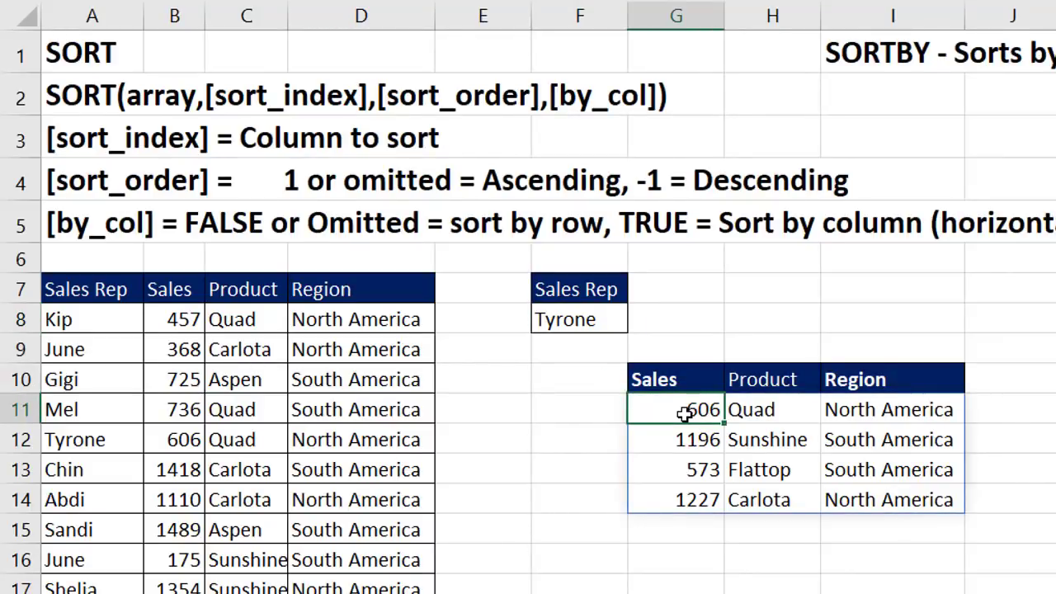
pyautogui.press('F2')
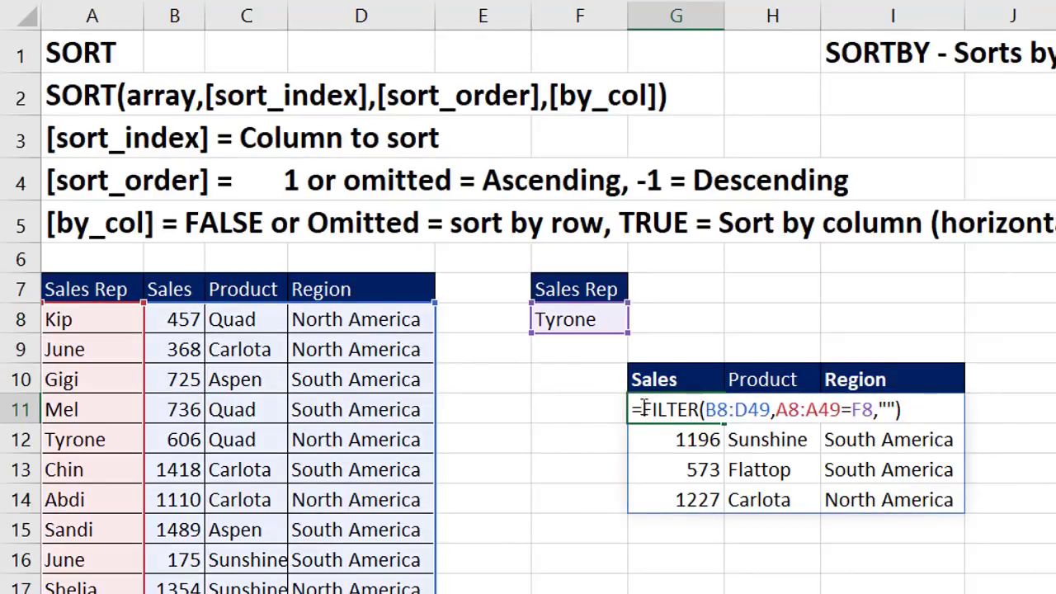
pyautogui.click(642, 411)
pyautogui.write('ort')
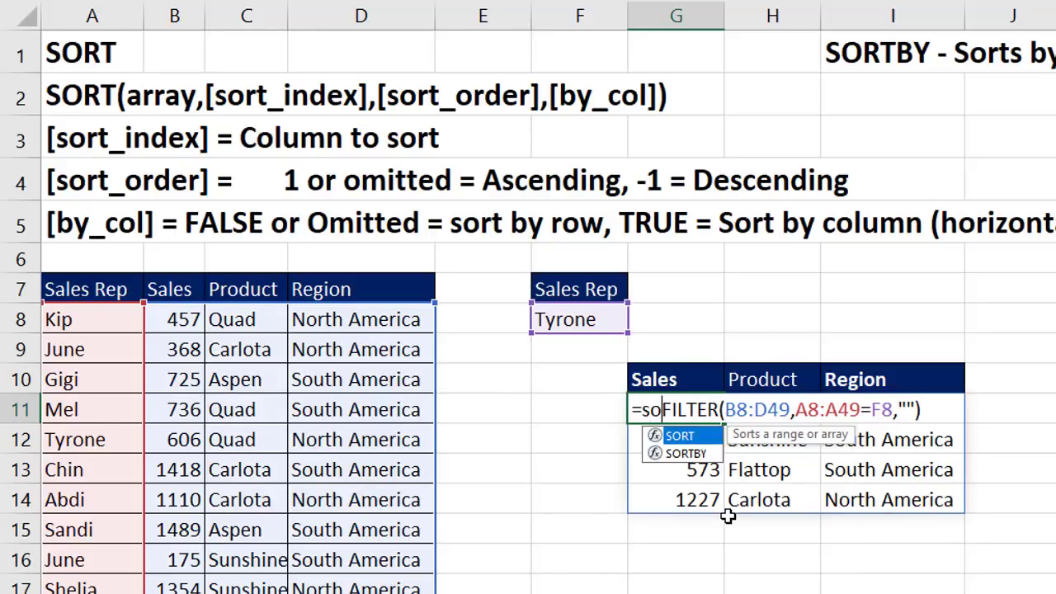
pyautogui.press('Tab')
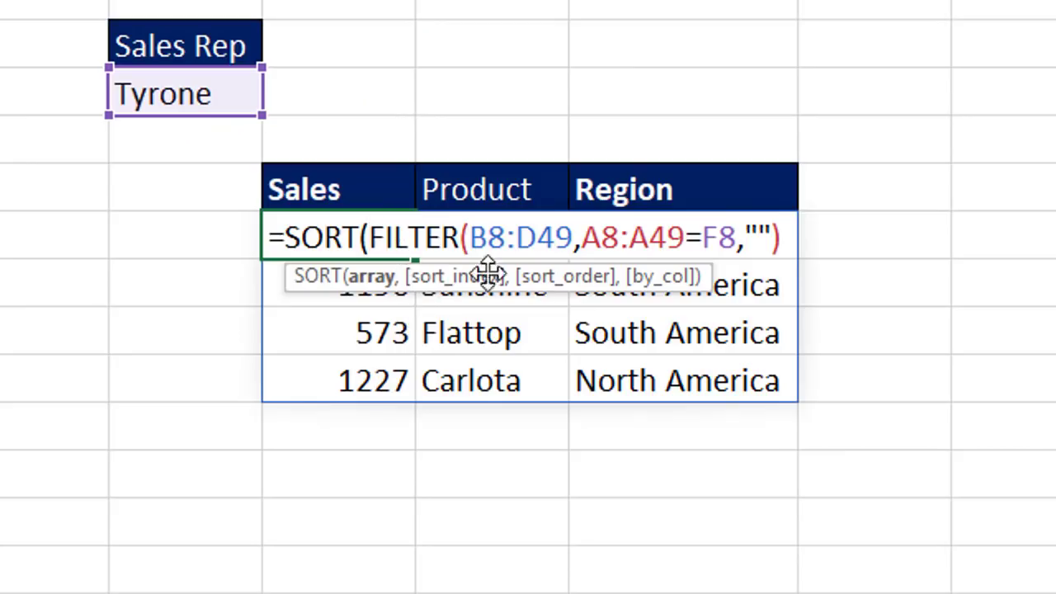
pyautogui.click(790, 241)
pyautogui.write(',1,')
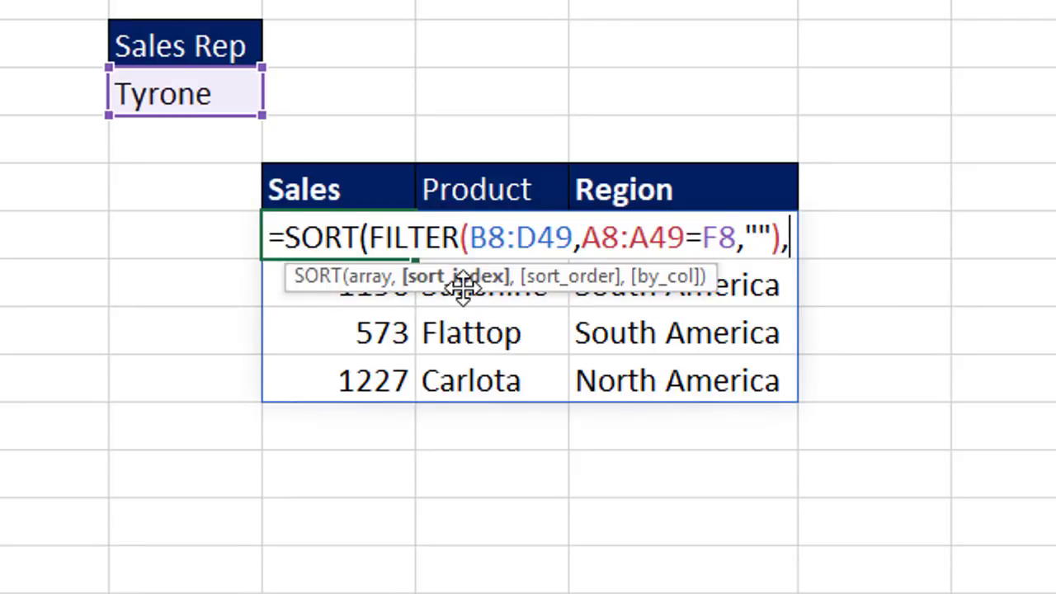
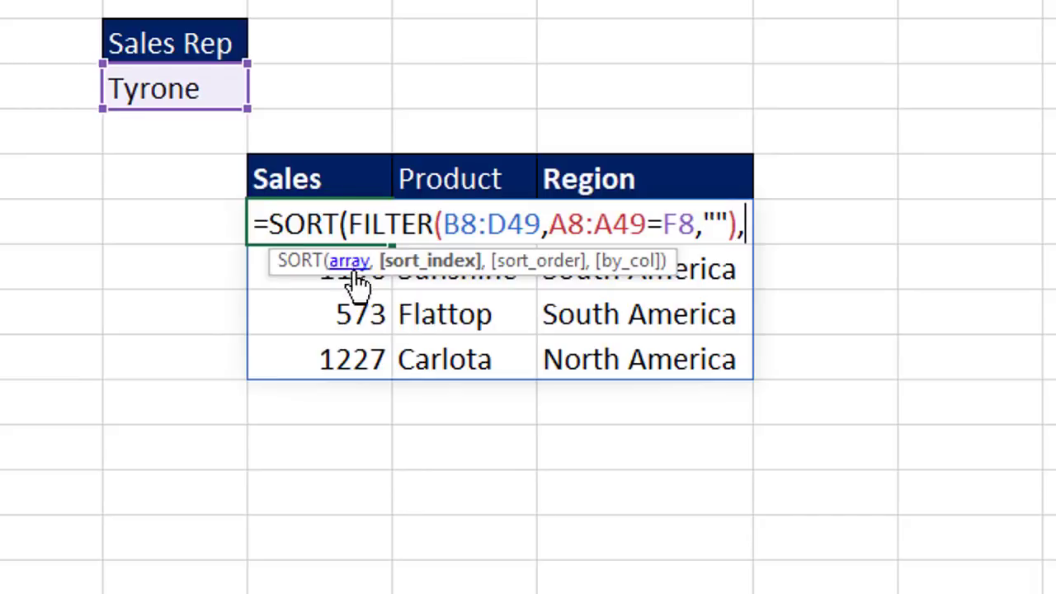
# Finish G11 as =SORT(FILTER(B8:D49,A8:A49=F8,""),1,-1) to sort Tyrone's sales descending.
pyautogui.write('1')
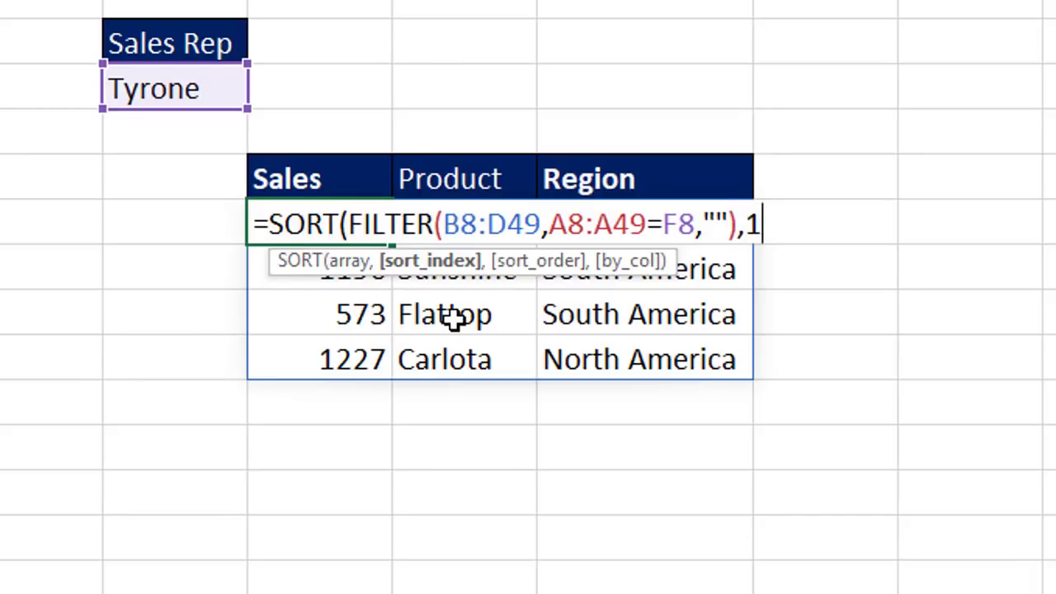
pyautogui.write(',')
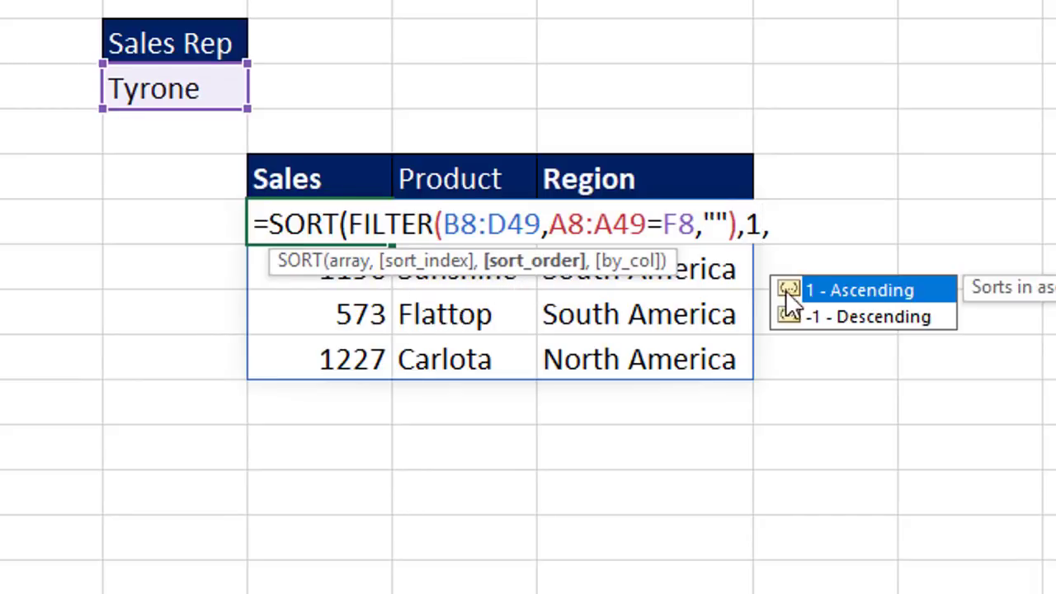
pyautogui.doubleClick(836, 320)
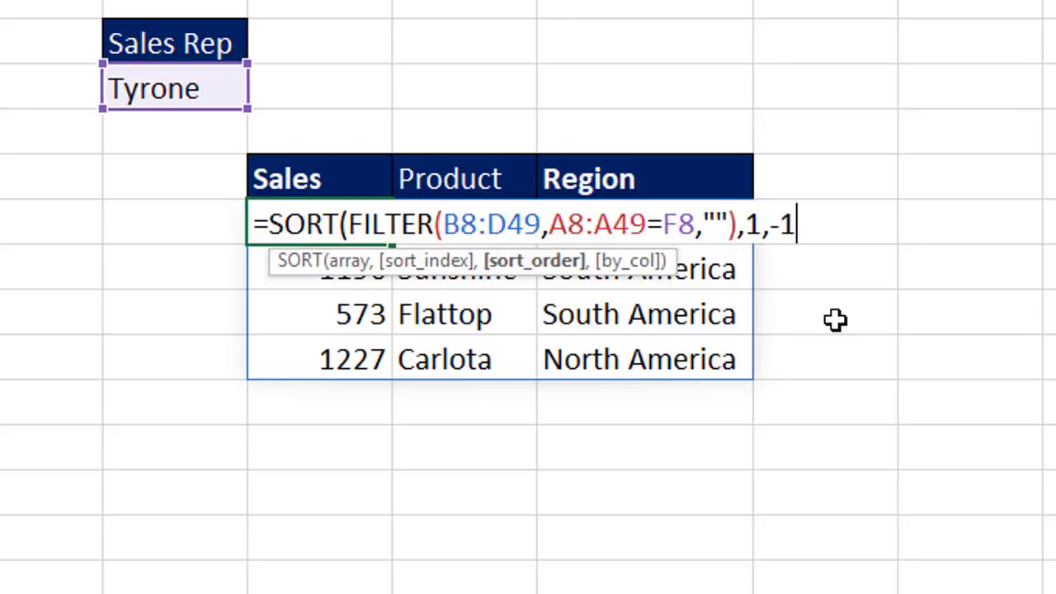
pyautogui.write(',')
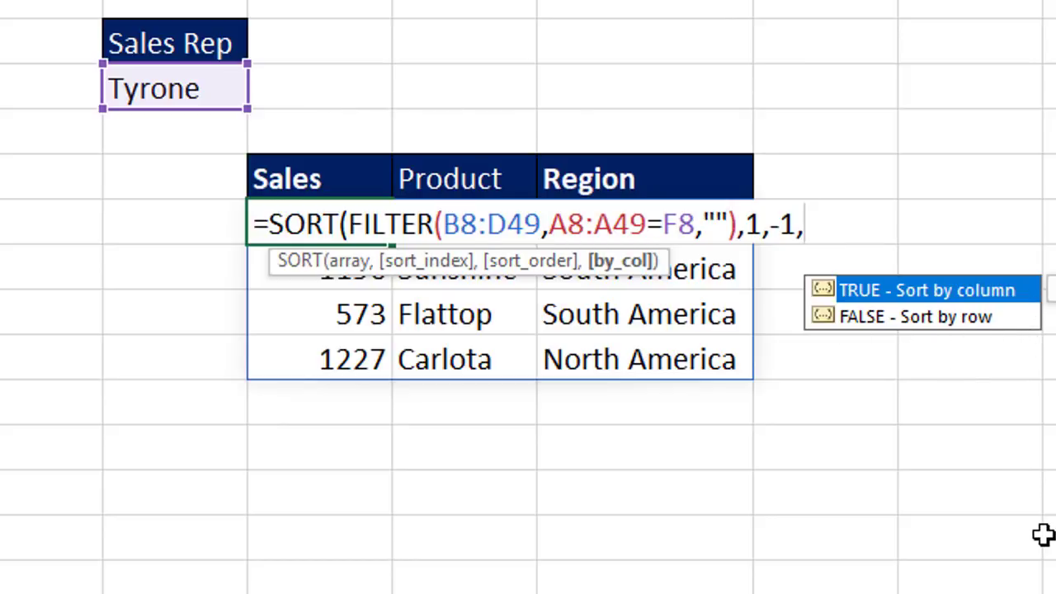
pyautogui.press('BackSpace')
pyautogui.write(')')
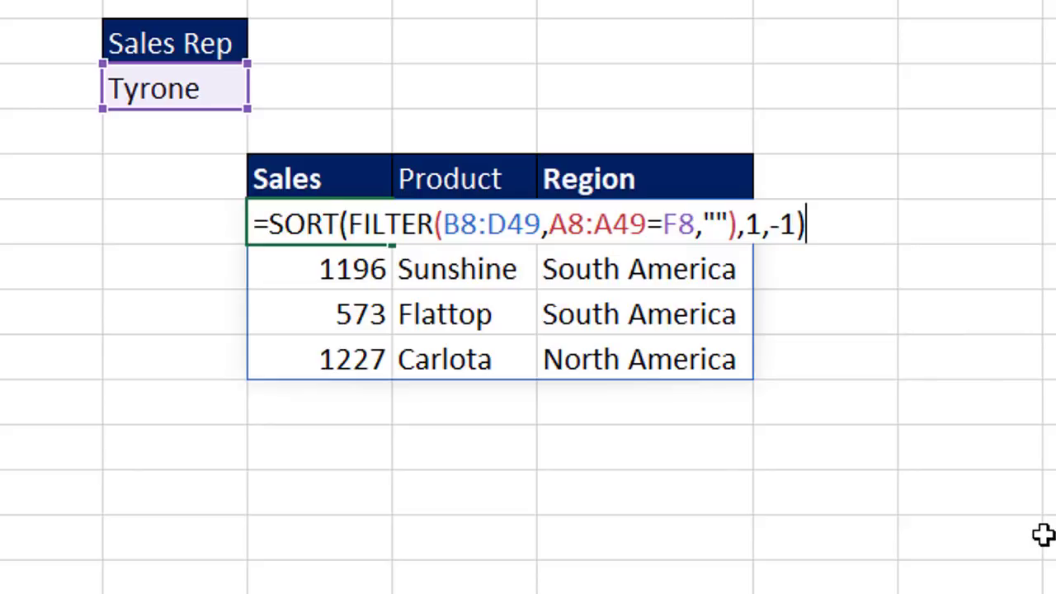
pyautogui.press('Return')
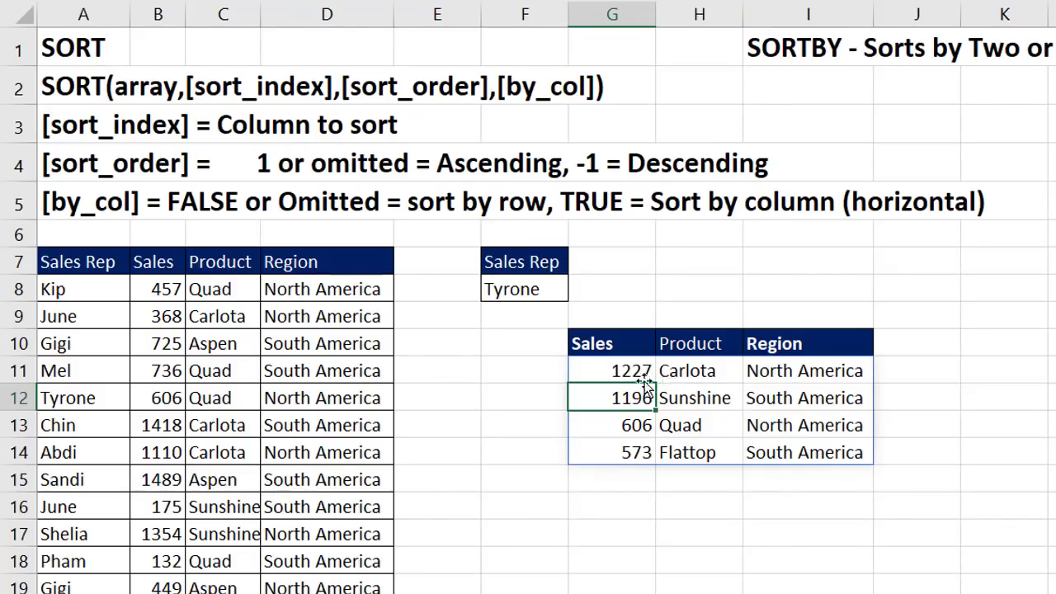
# Review the finished G11 formula and scroll the sheet tabs toward later sheets.
pyautogui.doubleClick(646, 372)
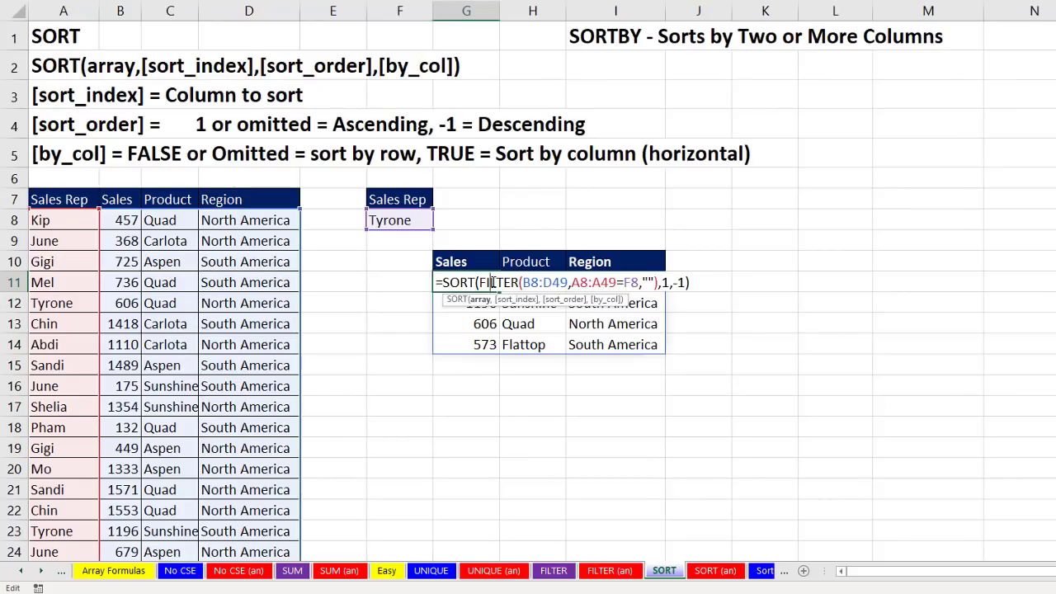
pyautogui.press('Return')
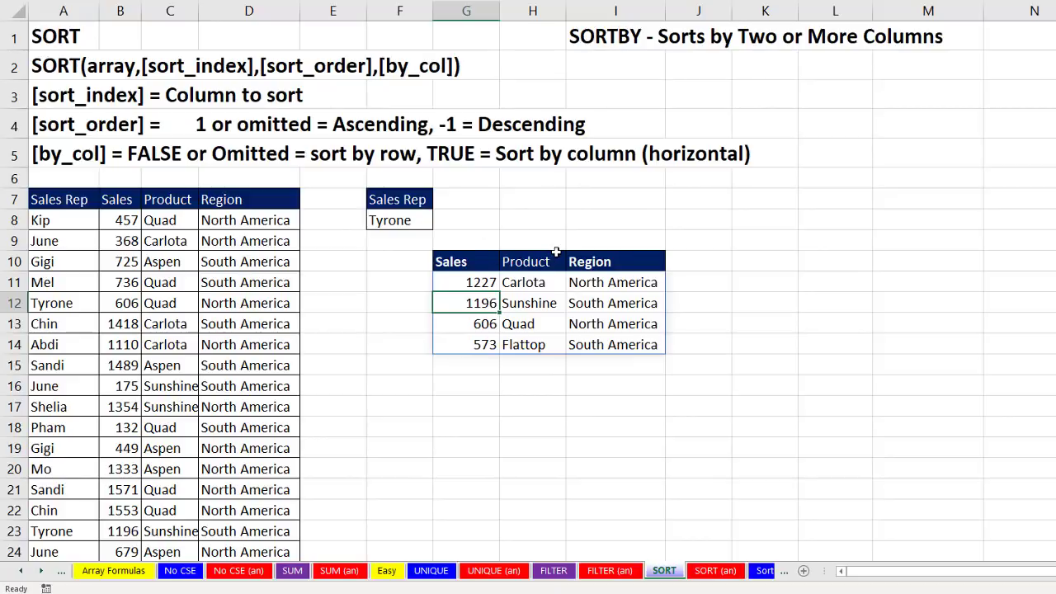
pyautogui.click(42, 571)
# On the Sort Mixed Data sheet, inspect the unique-count formula in A8 and the extract formula in A11.
pyautogui.click(42, 572)
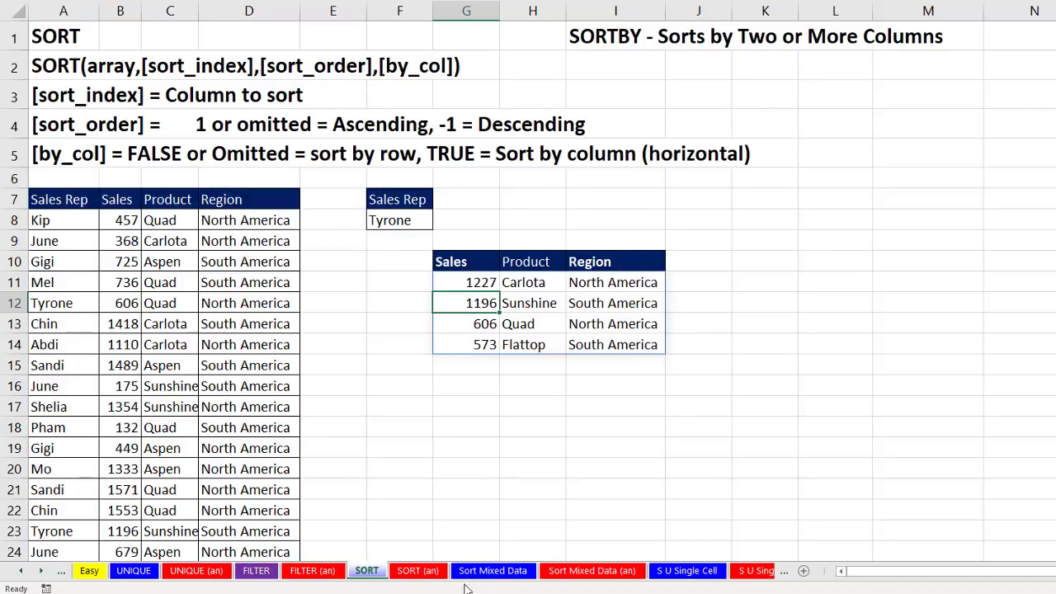
pyautogui.click(495, 571)
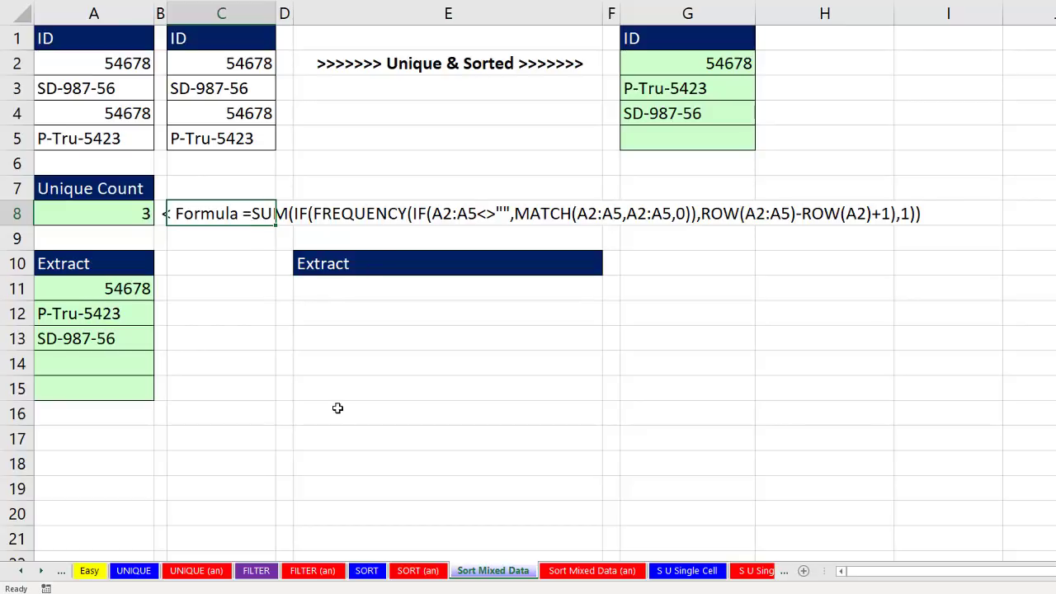
pyautogui.doubleClick(116, 216)
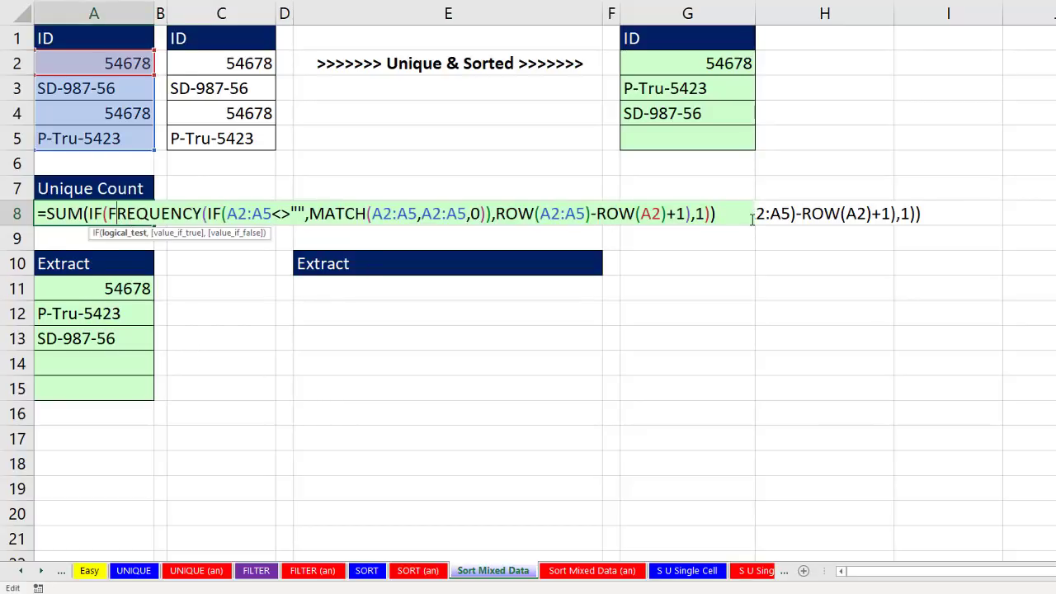
pyautogui.press('Escape')
pyautogui.doubleClick(128, 289)
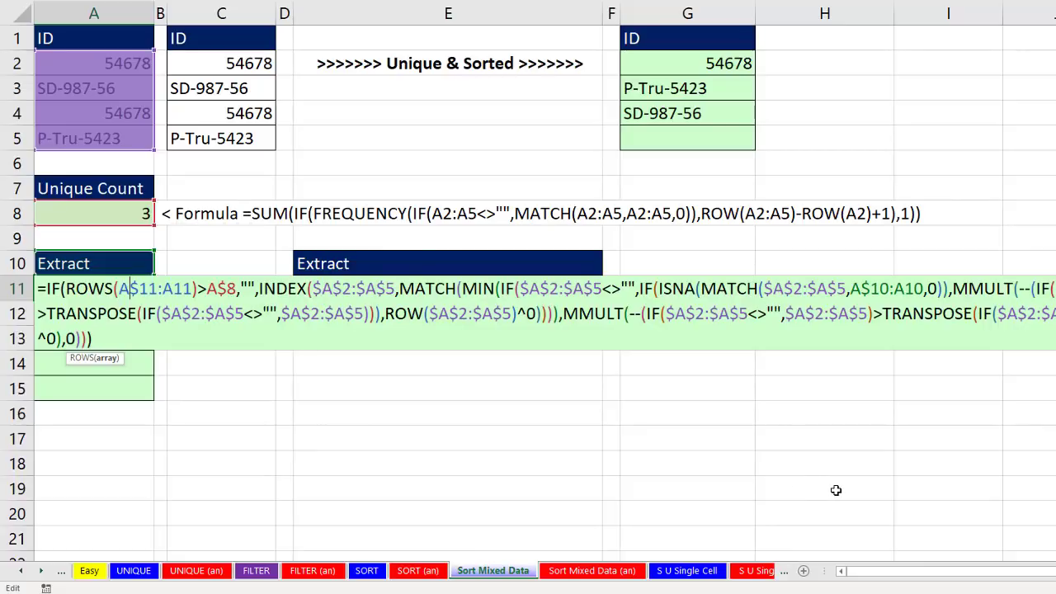
# Enter =SORT(UNIQUE(A2:A5)) in E11 to spill the sorted unique IDs.
pyautogui.hotkey('ctrl', 'shift', 'Return')
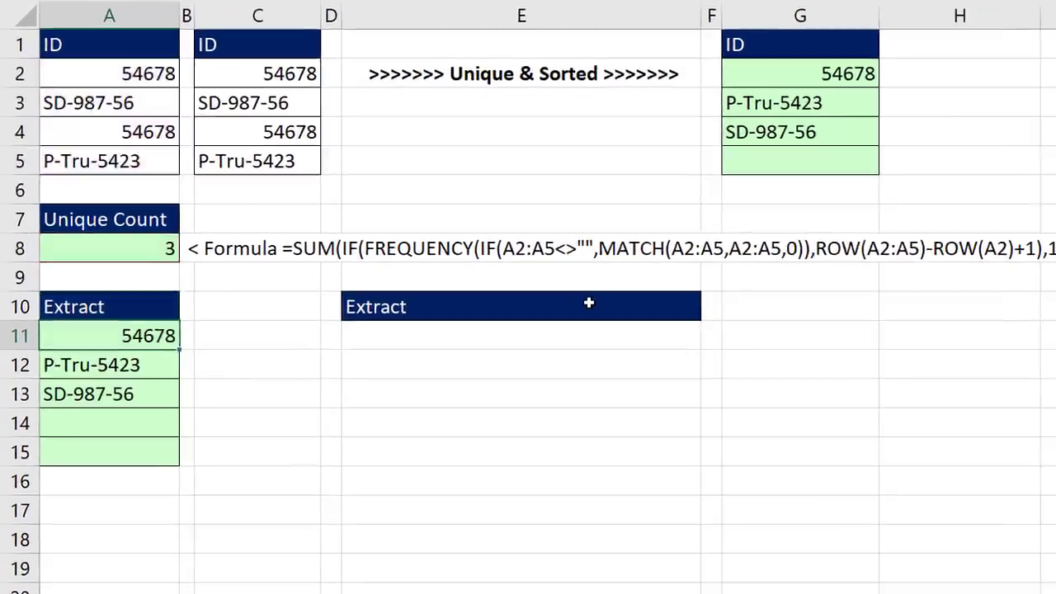
pyautogui.click(473, 291)
pyautogui.write('=sort')
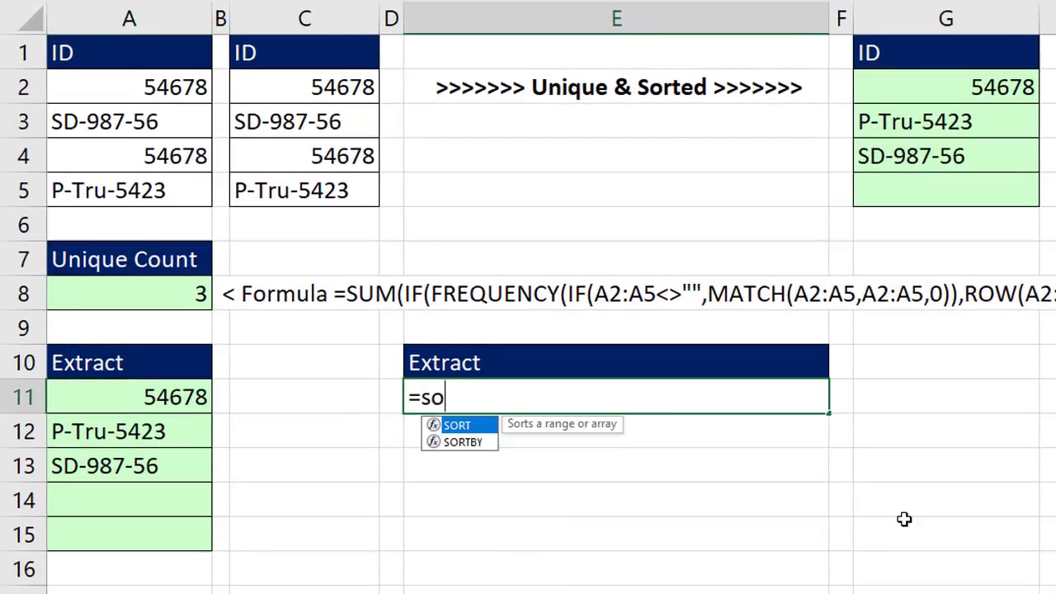
pyautogui.press('Tab')
pyautogui.write('uniq')
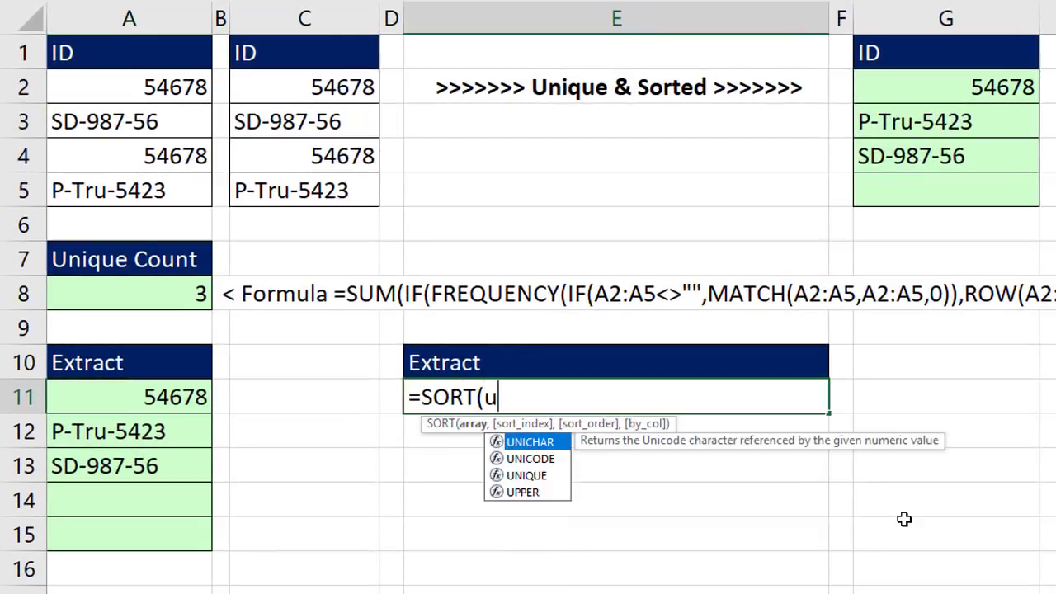
pyautogui.press('Tab')
pyautogui.moveTo(124, 87); pyautogui.dragTo(149, 192)
pyautogui.write('))')
pyautogui.press('Return')
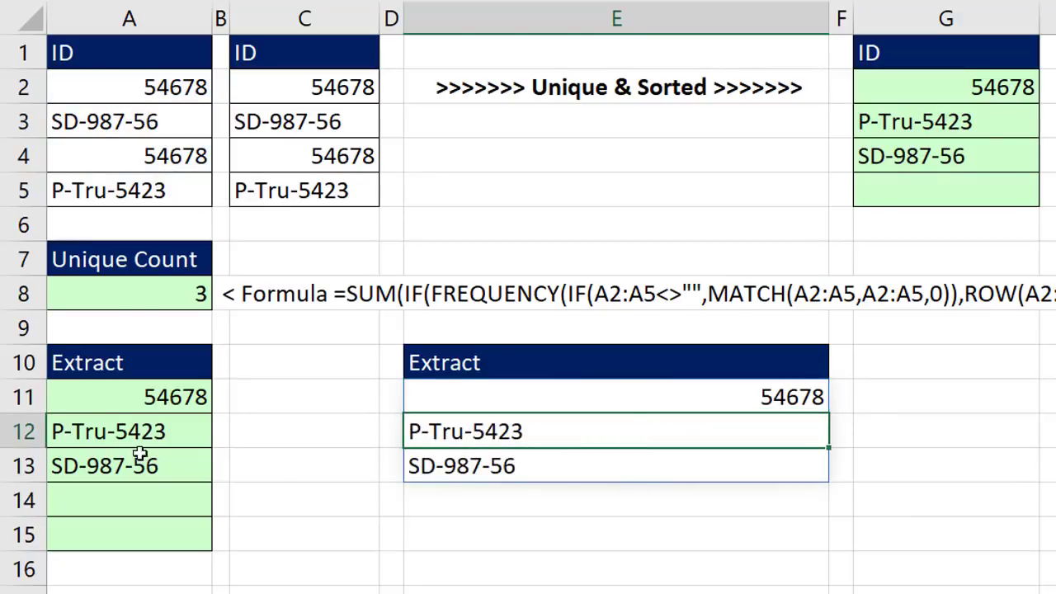
# Reopen A11's long legacy extract formula to compare it with the new result.
pyautogui.click(110, 415)
pyautogui.click(111, 405)
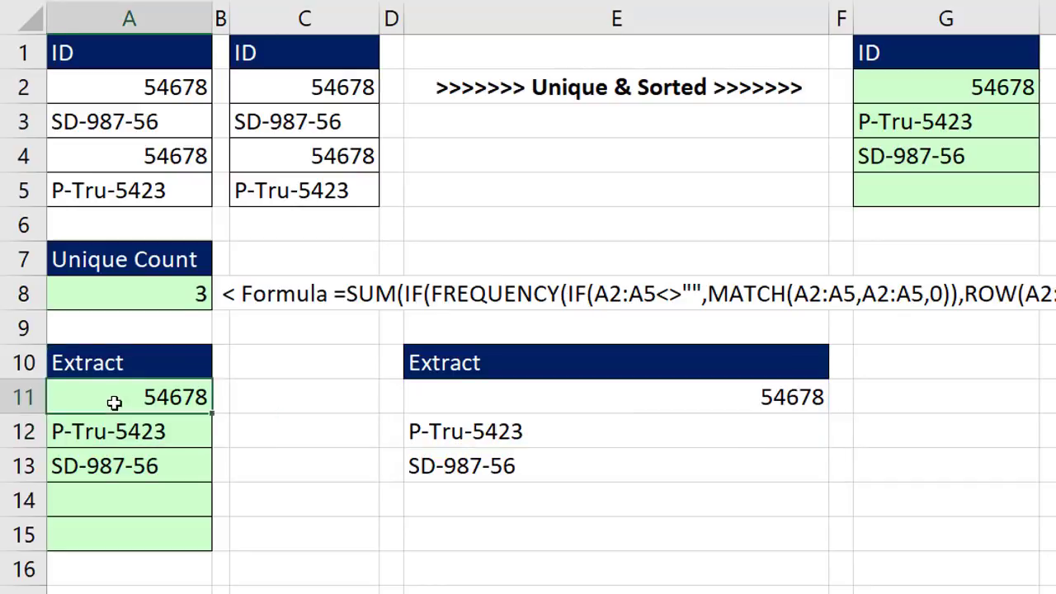
pyautogui.doubleClick(113, 401)
pyautogui.press('Escape')
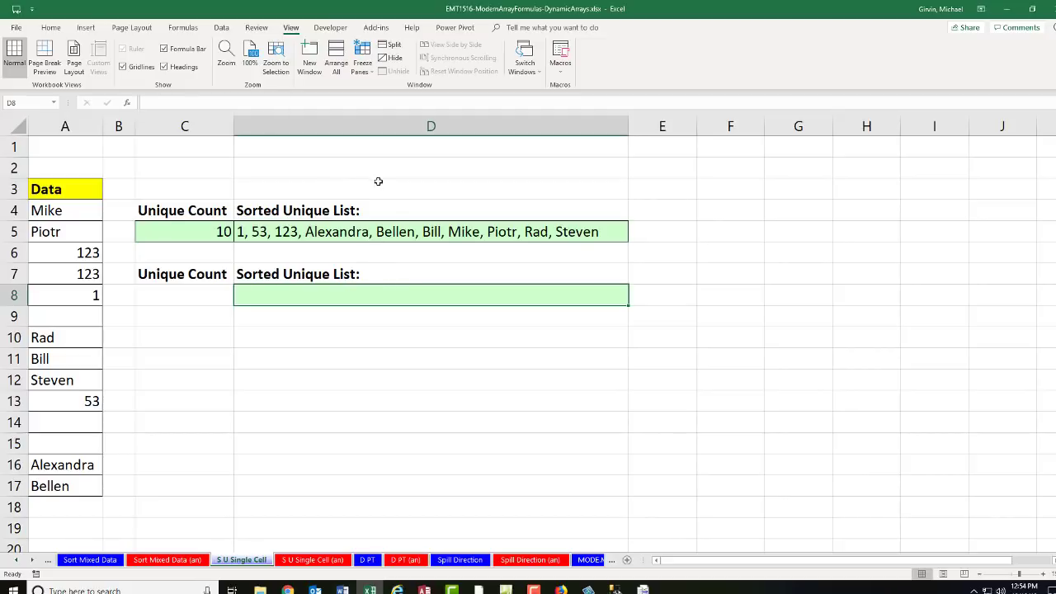
# Inspect the long TEXTJOIN formula in D5.
pyautogui.click(391, 231)
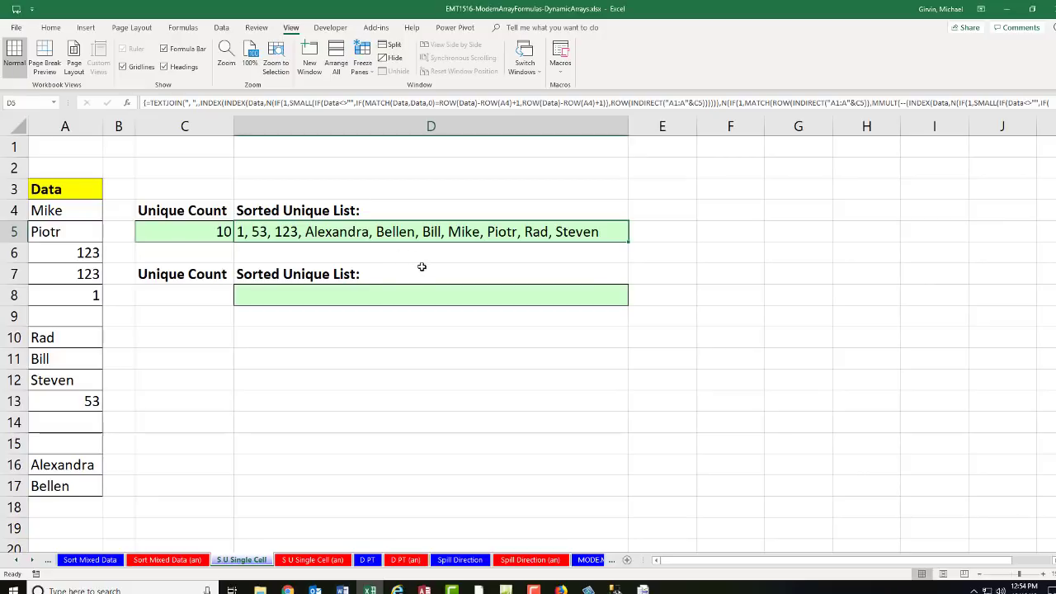
pyautogui.press('F2')
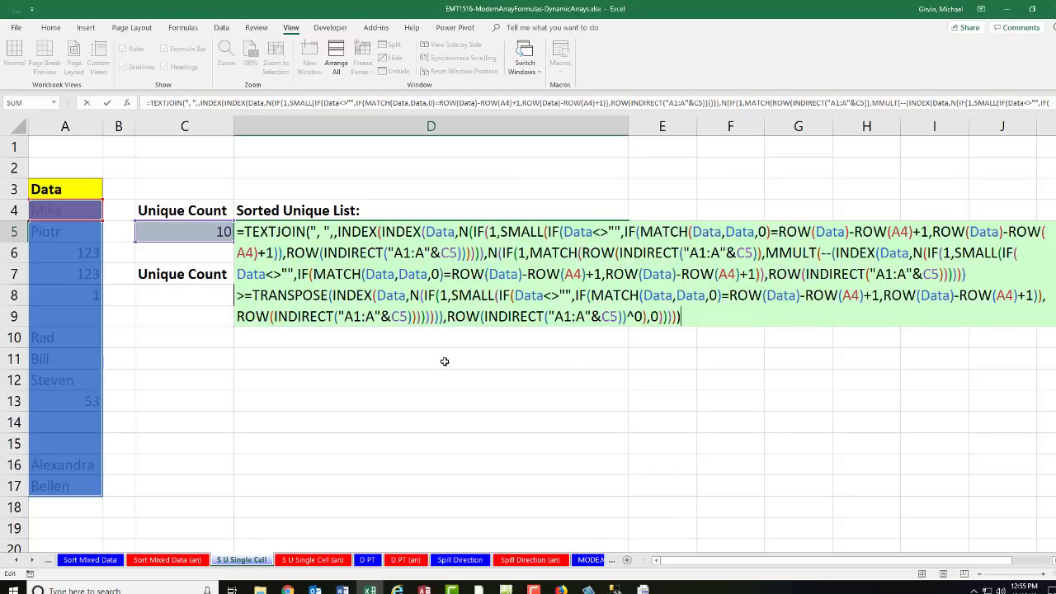
pyautogui.press('Return')
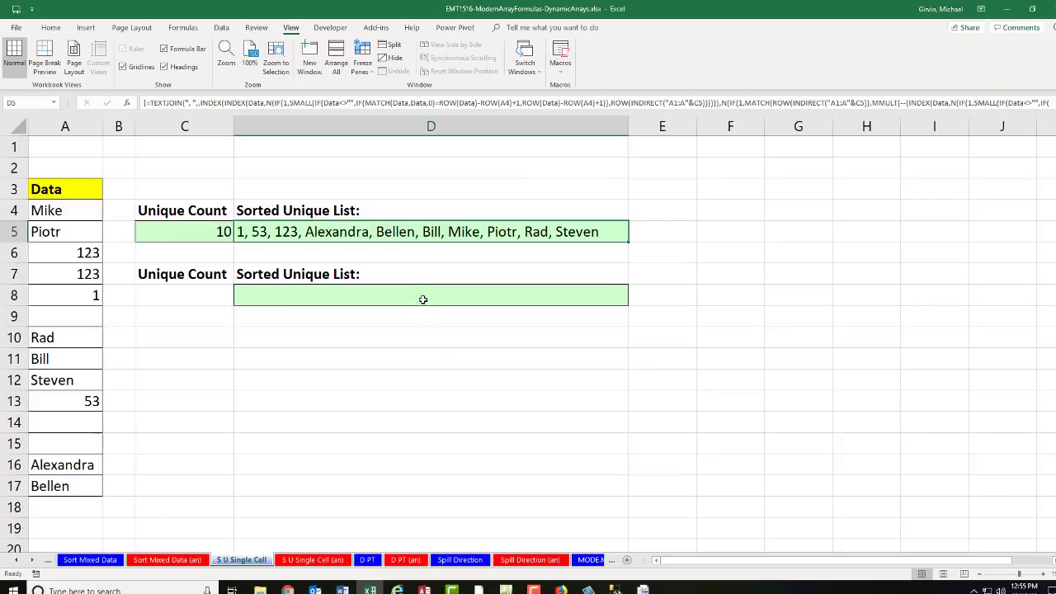
# Enter =SORT(UNIQUE(Data)) in D8, then edit it with the cursor right after the equals sign.
pyautogui.write('=')
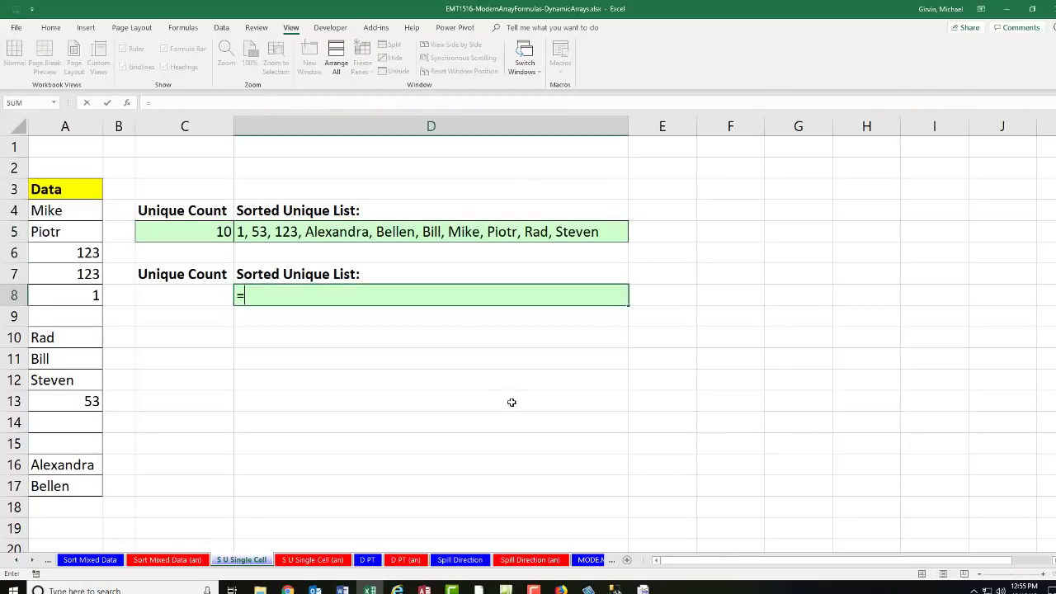
pyautogui.write('SORT(UNIQUE(Data))')
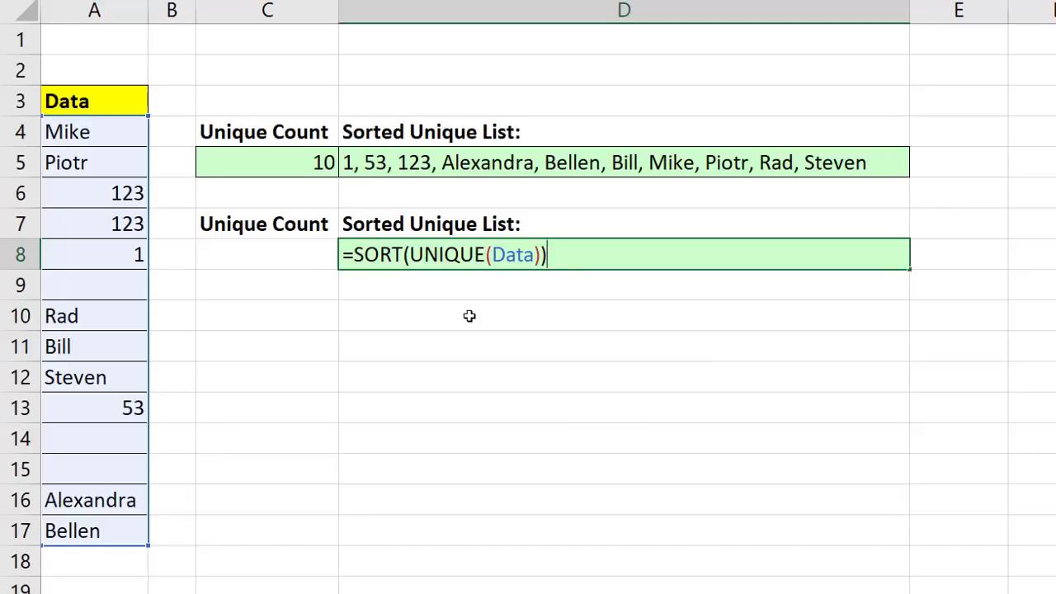
pyautogui.press('Return')
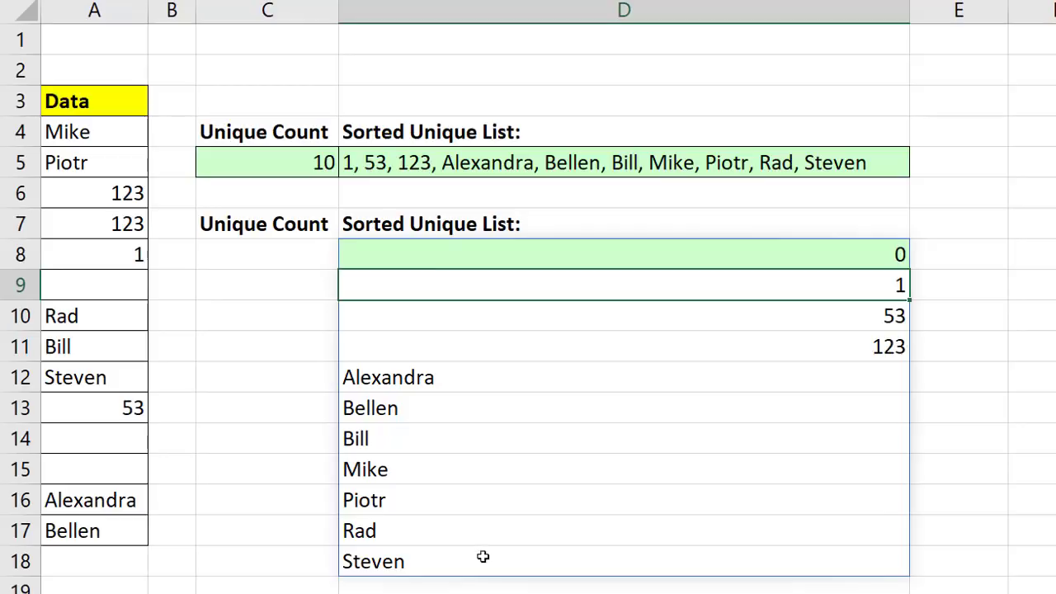
pyautogui.click(466, 261)
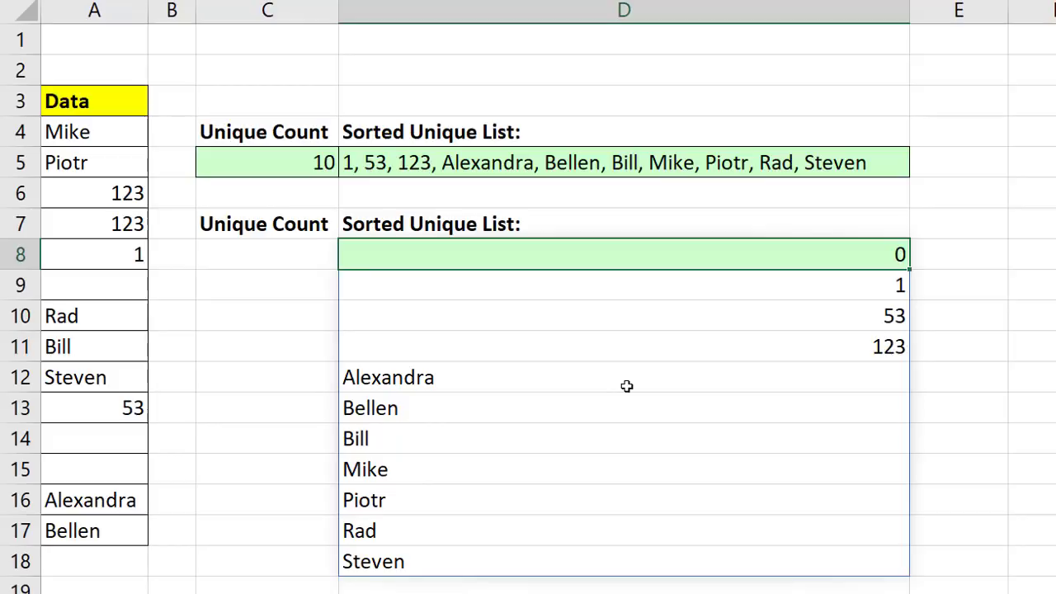
pyautogui.press('F2')
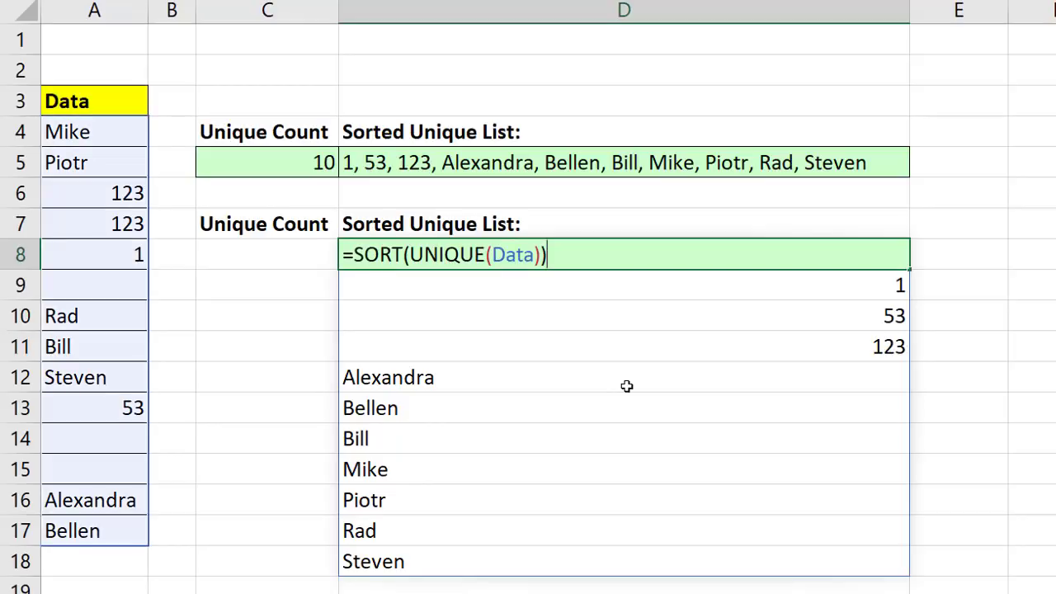
pyautogui.press('Home')
pyautogui.press('Right')
# Wrap D8's sorted unique list in TEXTJOIN using a ", " delimiter, matching D5.
pyautogui.write('text')
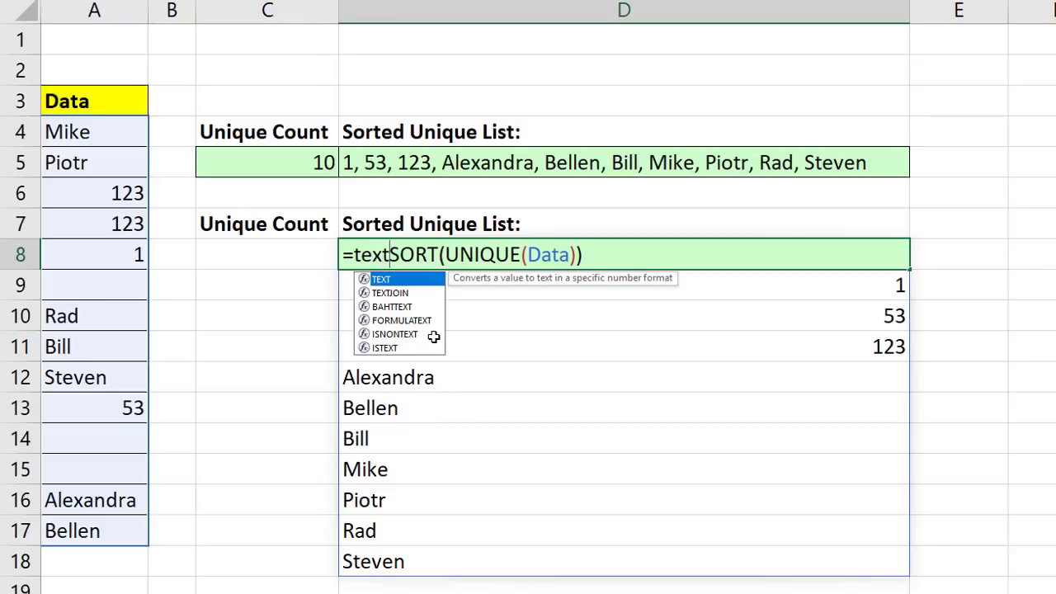
pyautogui.press('Down')
pyautogui.press('Tab')
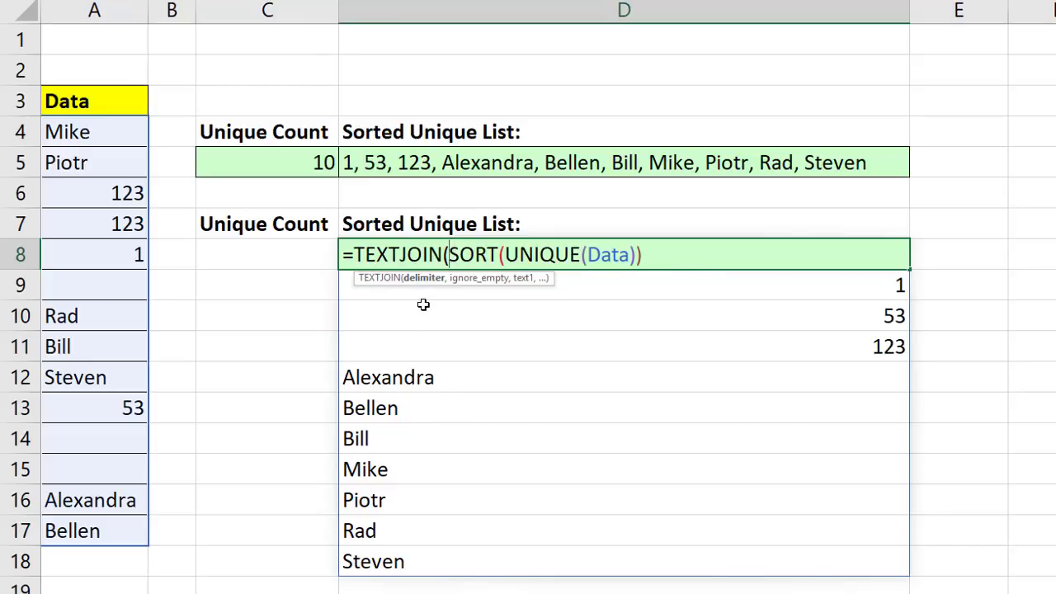
pyautogui.write('",')
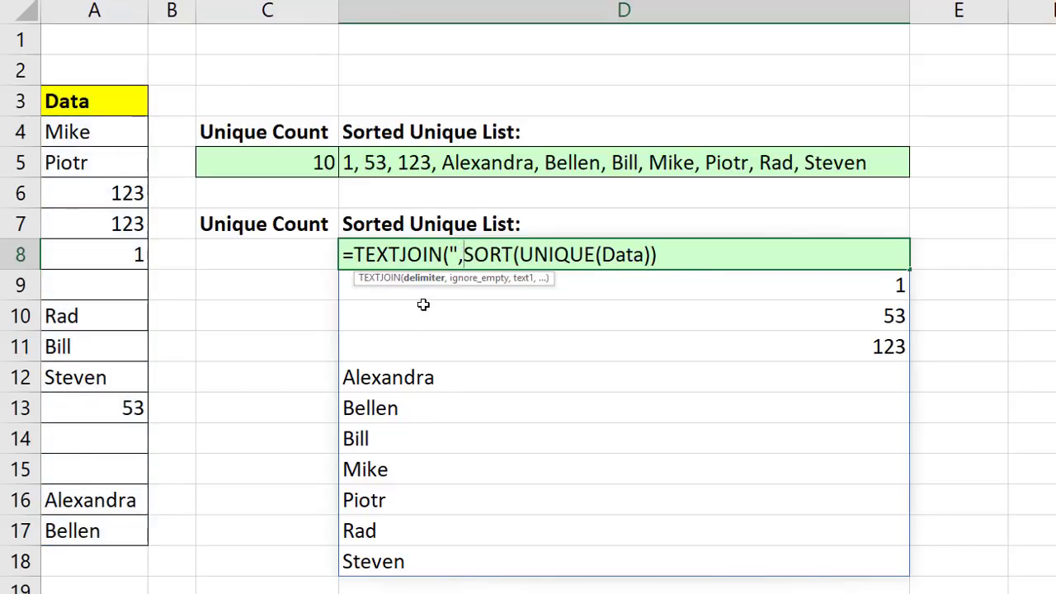
pyautogui.write('",')
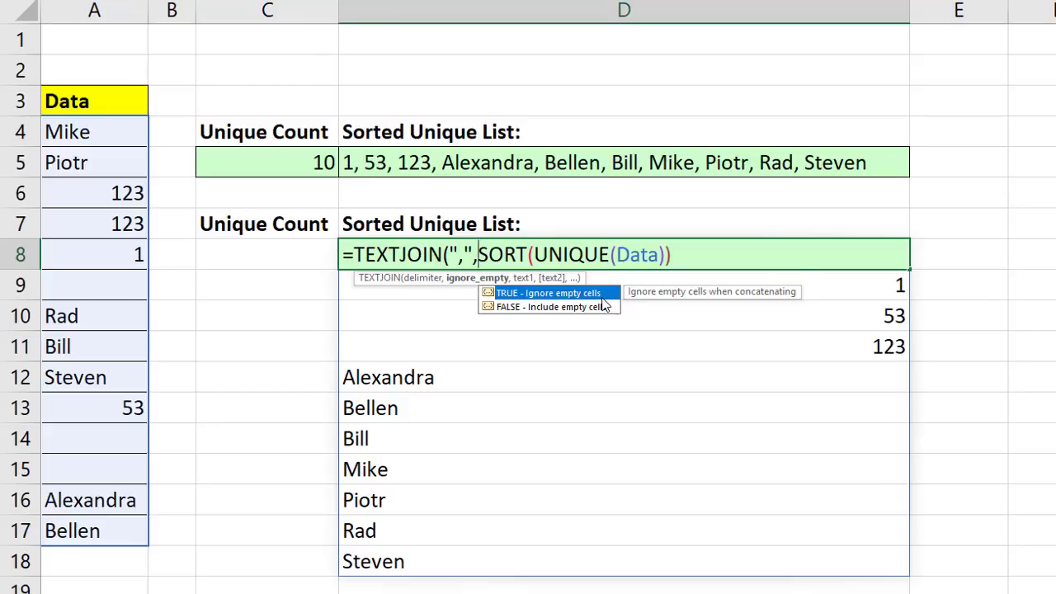
pyautogui.write(',')
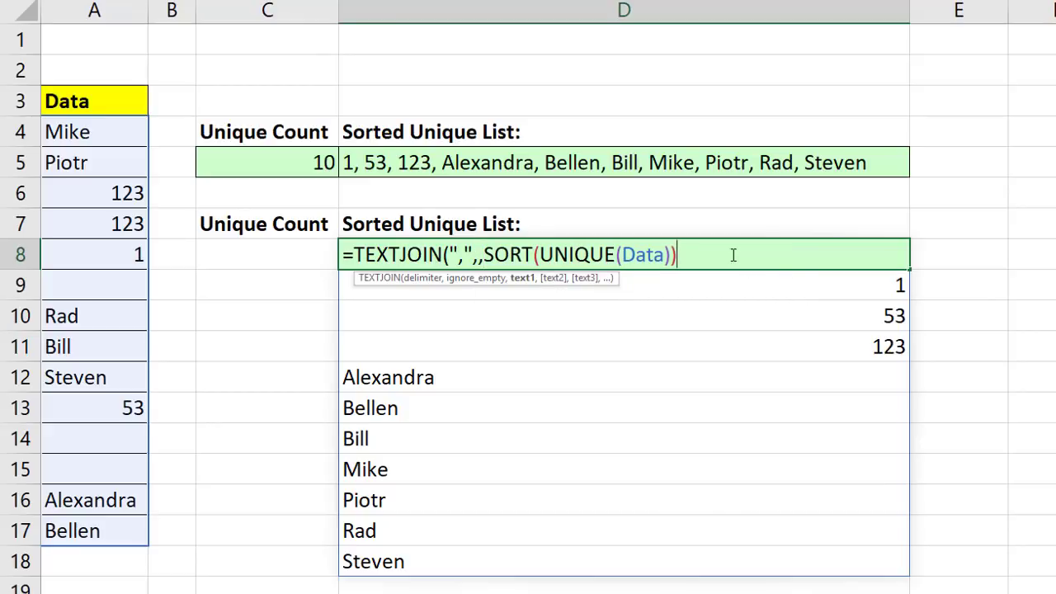
pyautogui.write(')')
pyautogui.press('Return')
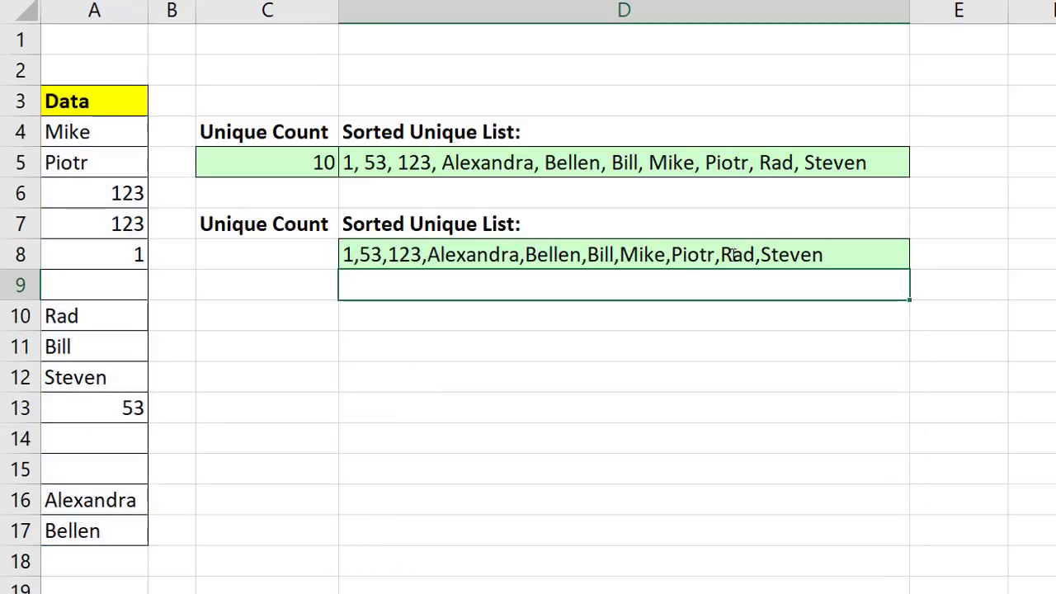
pyautogui.click(623, 254)
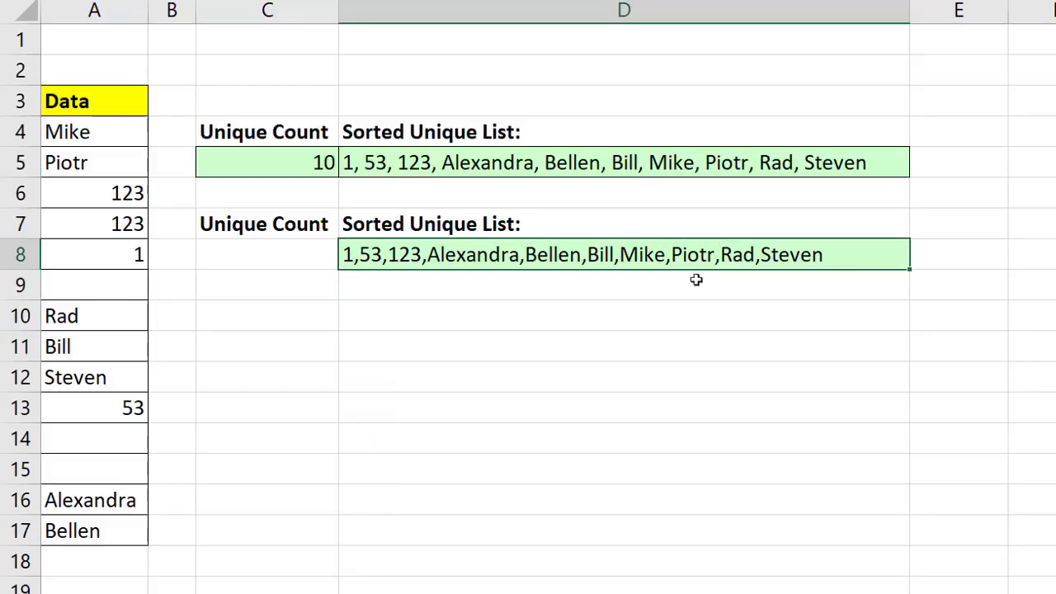
pyautogui.press('F2')
pyautogui.click(468, 254)
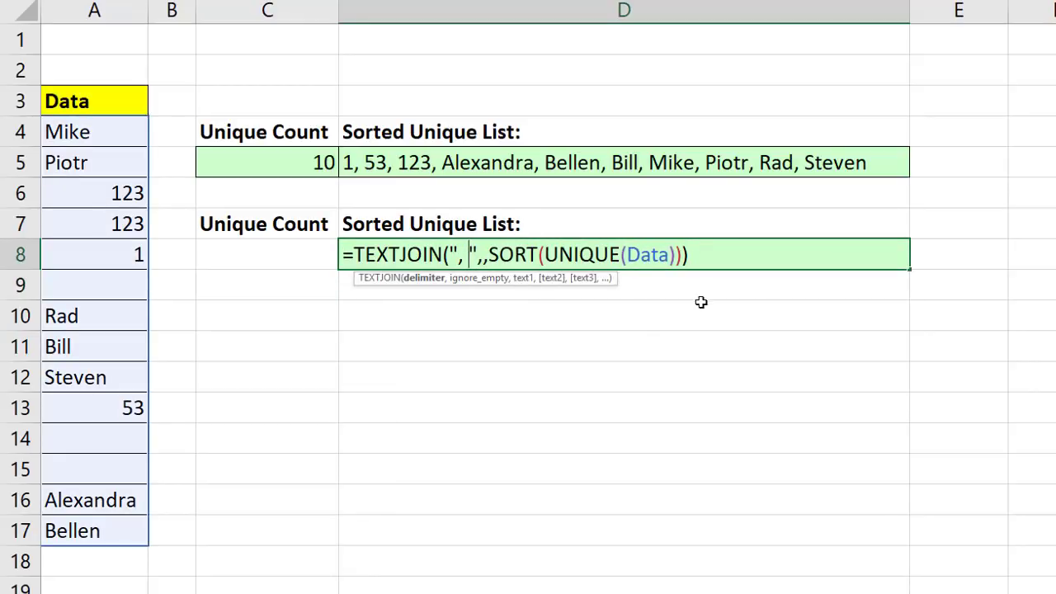
pyautogui.hotkey('ctrl', 'Return')
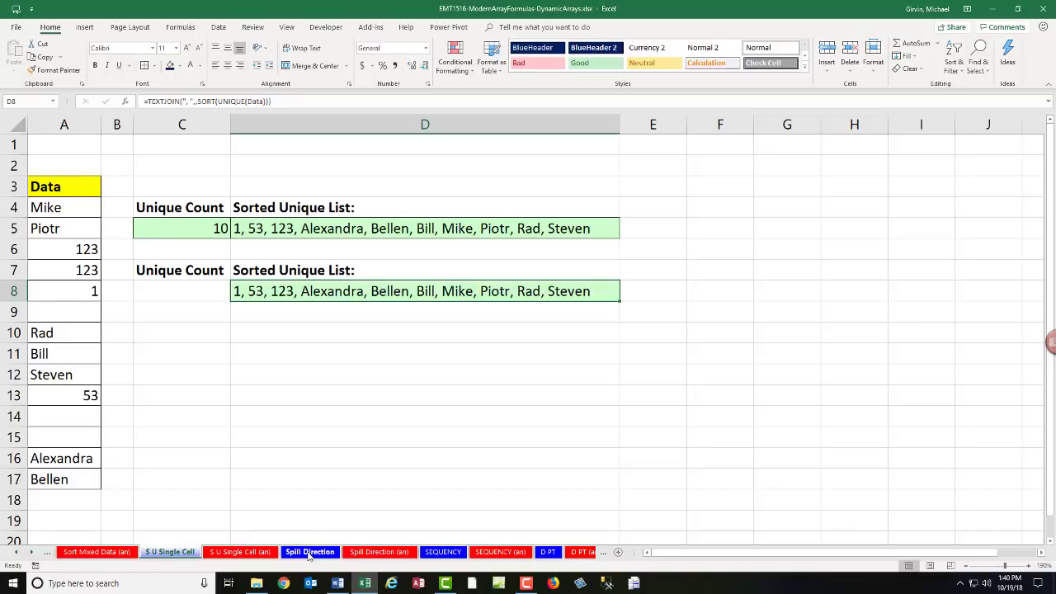
# On the Spill Direction sheet, examine the array constant in C2's Large 6 LARGE formula.
pyautogui.click(310, 552)
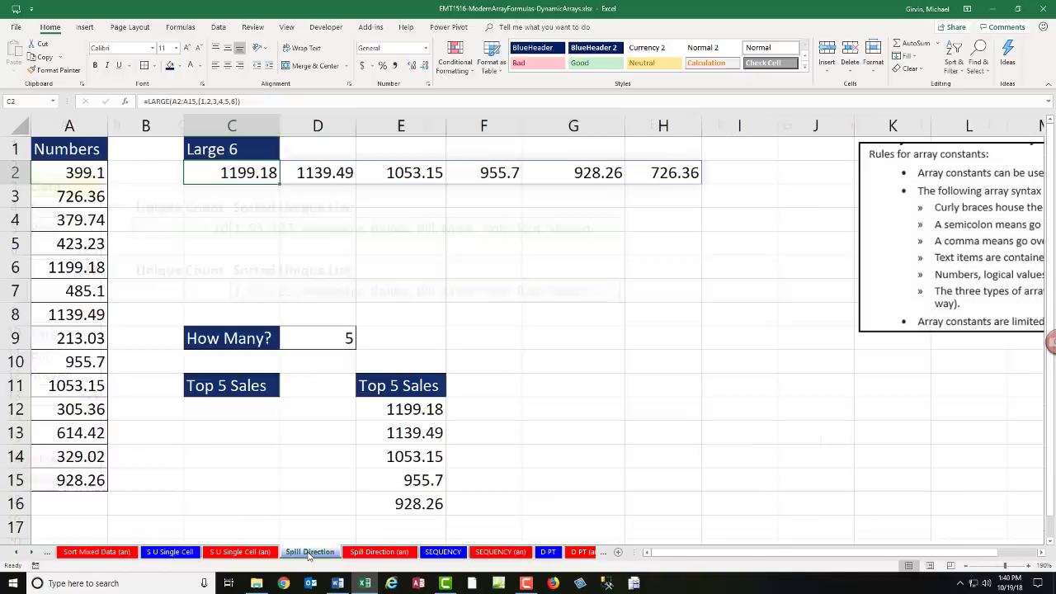
pyautogui.doubleClick(261, 172)
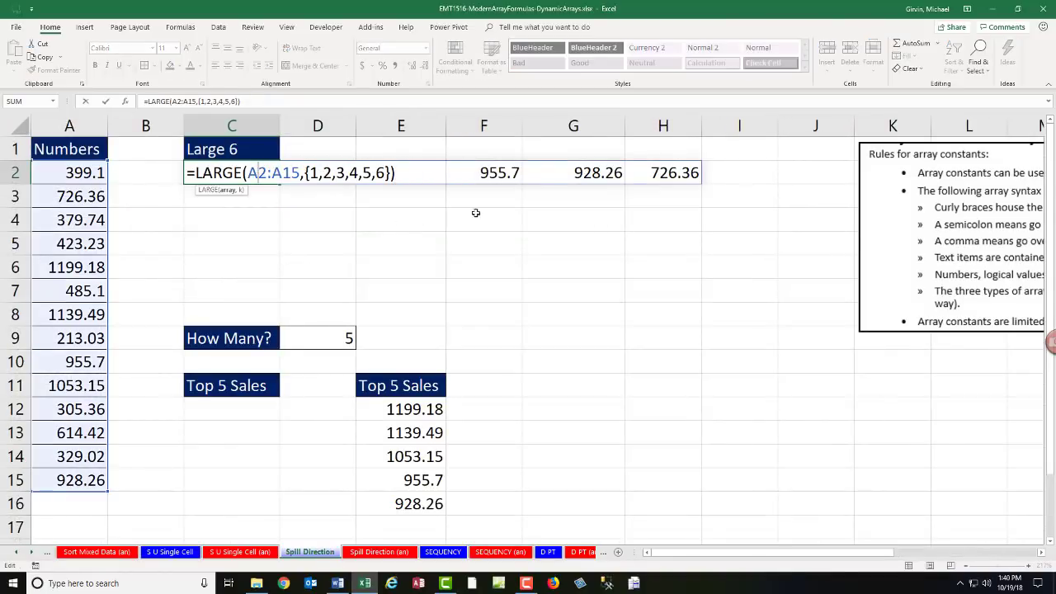
pyautogui.moveTo(856, 215); pyautogui.dragTo(685, 250)
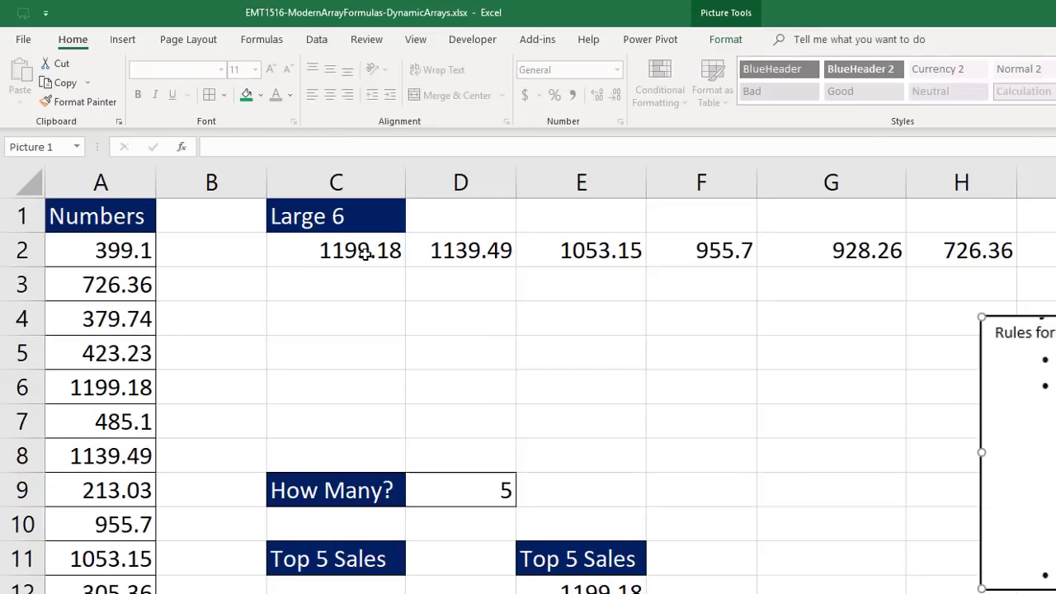
pyautogui.doubleClick(364, 254)
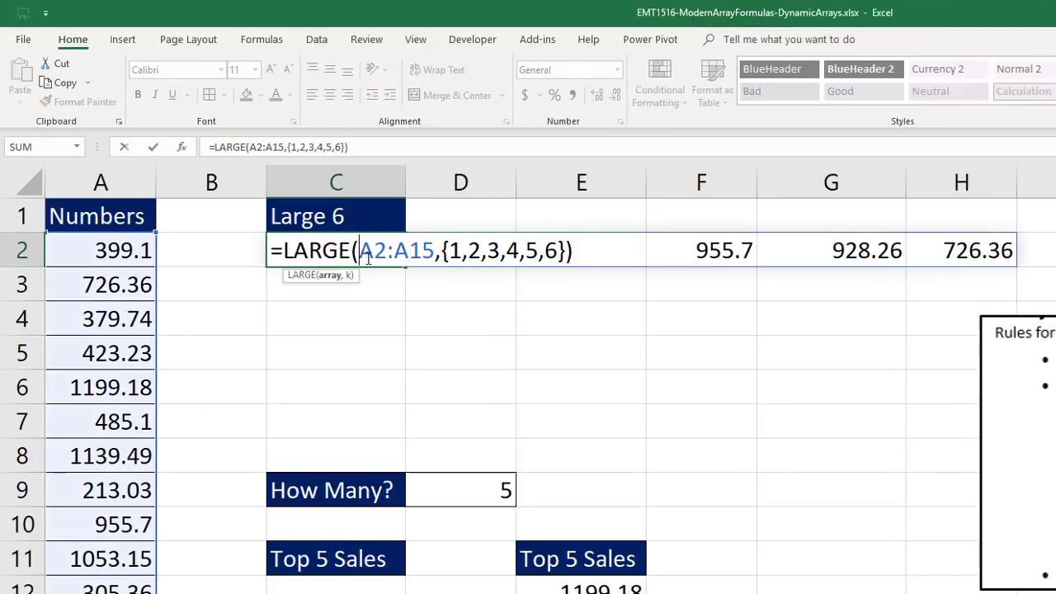
pyautogui.click(443, 254)
pyautogui.click(347, 277)
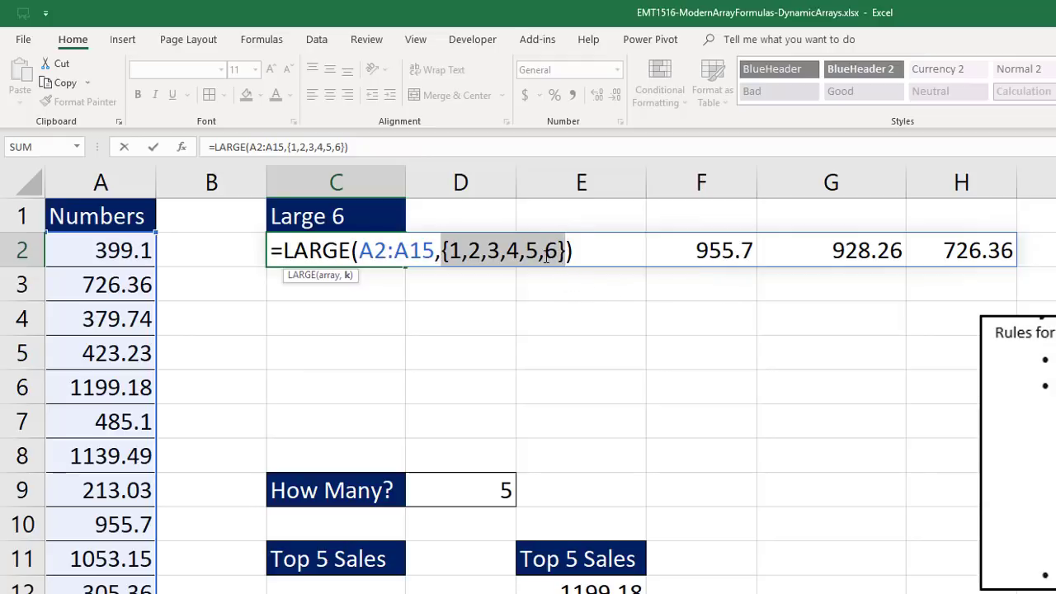
pyautogui.press('Return')
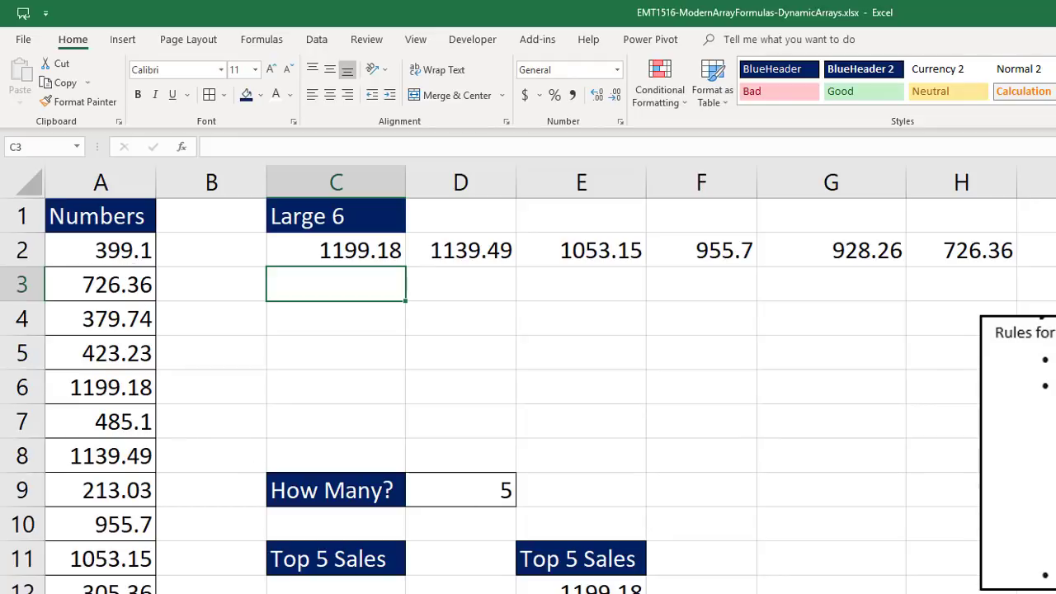
# Change C2's array constant separators to semicolons so the six results spill down column C.
pyautogui.click(330, 252)
pyautogui.press('F2')
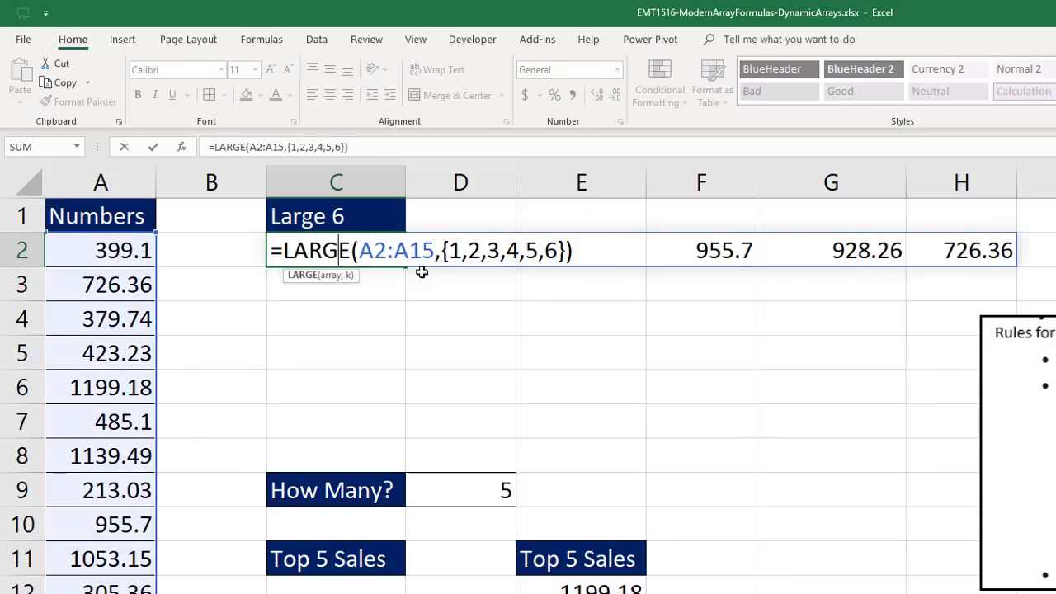
pyautogui.click(467, 260)
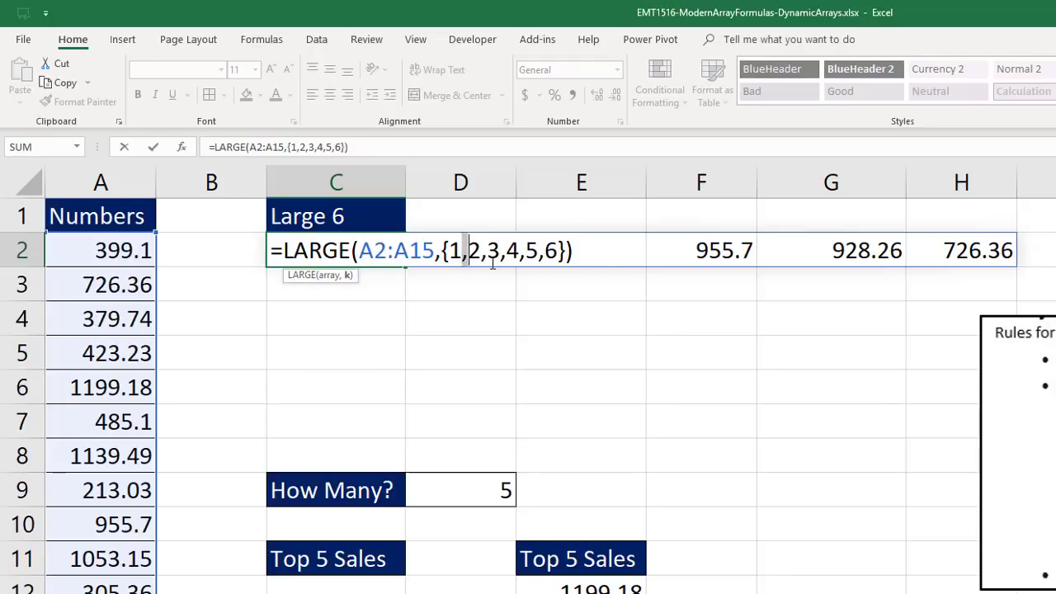
pyautogui.press('BackSpace')
pyautogui.press(';')
pyautogui.press('Right')
pyautogui.press('Delete')
pyautogui.press(';')
pyautogui.press('Right')
pyautogui.press('Delete')
pyautogui.press(';')
pyautogui.press('Right')
pyautogui.press('Delete')
pyautogui.press(';')
pyautogui.press('Right')
pyautogui.press('Delete')
pyautogui.press(';')
pyautogui.press('Return')
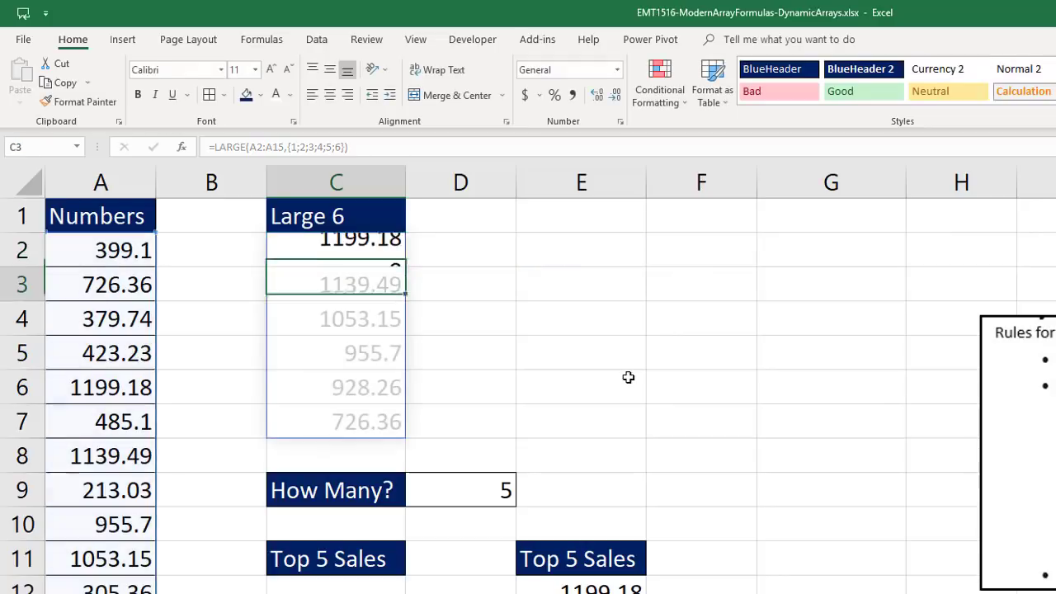
# Make C2's array constant {1,2;3,4;5,6} so the results spill as a three-row, two-column block.
pyautogui.doubleClick(359, 253)
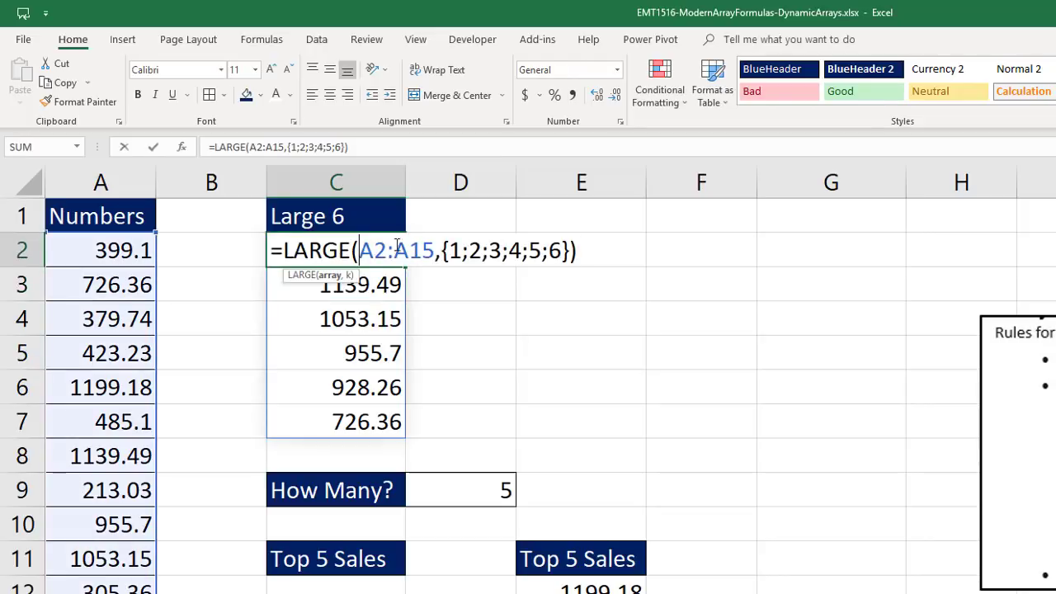
pyautogui.click(463, 251)
pyautogui.press('BackSpace')
pyautogui.write(',')
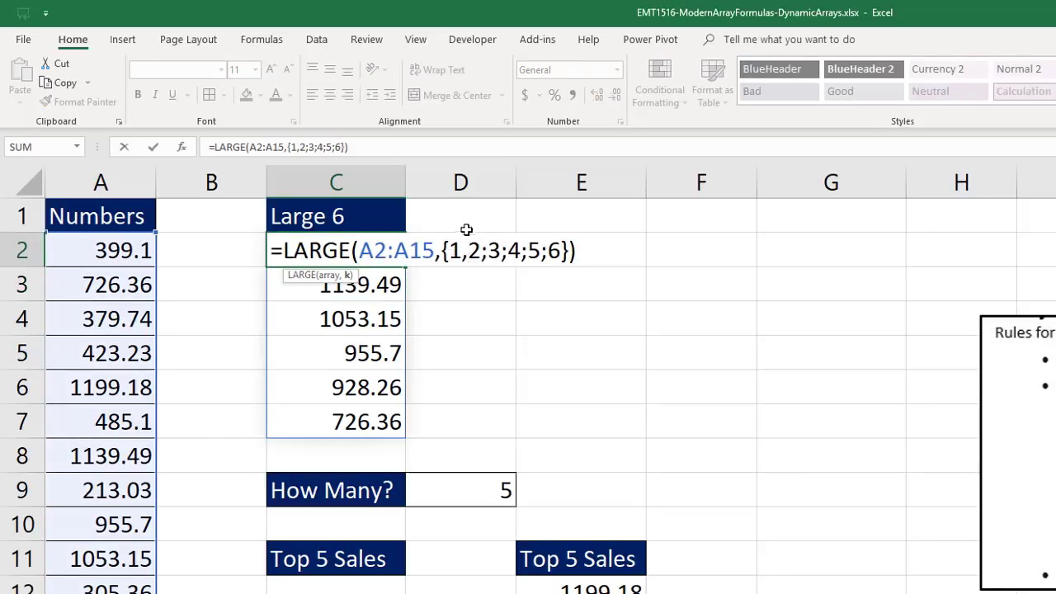
pyautogui.click(503, 251)
pyautogui.press('BackSpace')
pyautogui.write(',')
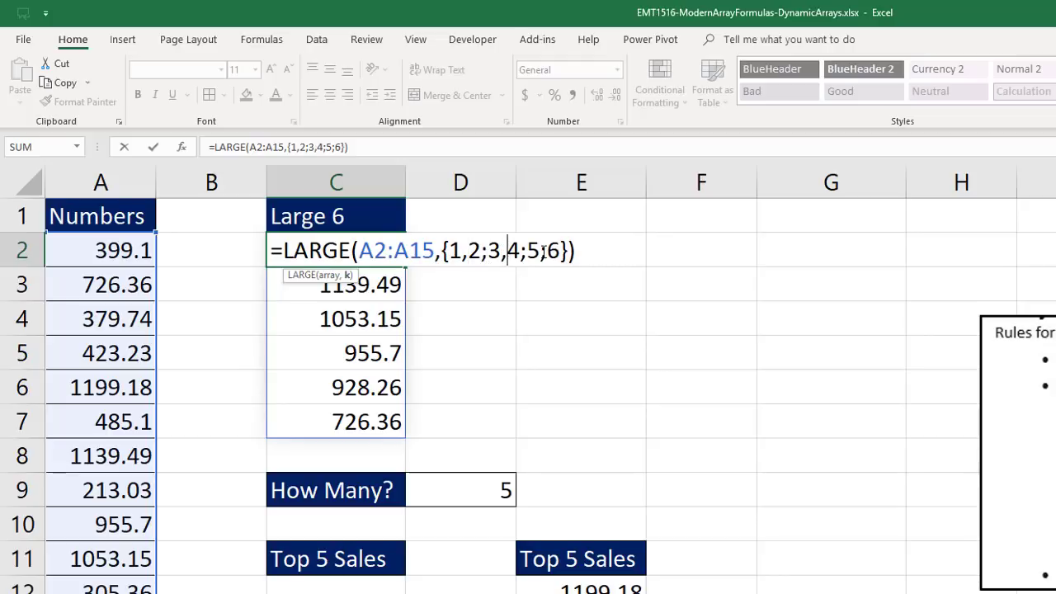
pyautogui.click(546, 251)
pyautogui.press('BackSpace')
pyautogui.write(',')
pyautogui.press('Return')
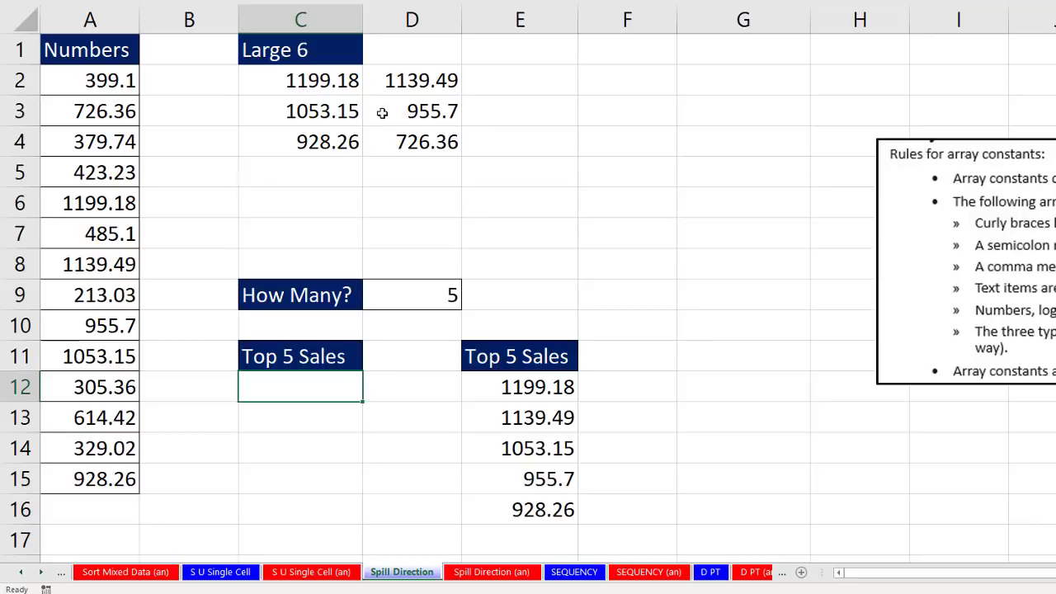
# Inspect the ROW(INDIRECT(...)) k argument in E12's existing Top 5 Sales formula.
pyautogui.click(409, 298)
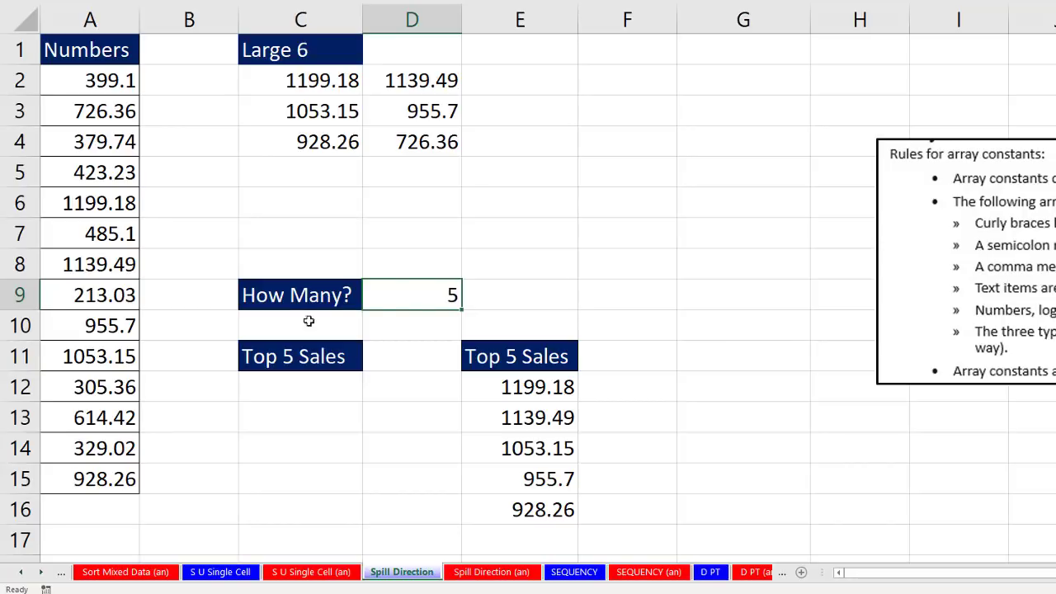
pyautogui.click(526, 391)
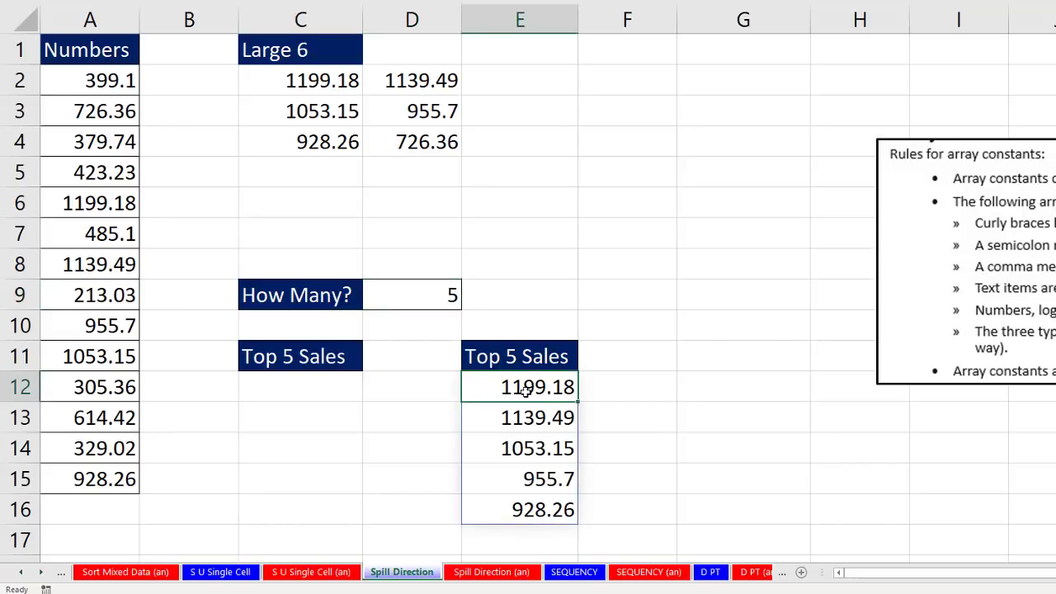
pyautogui.press('F2')
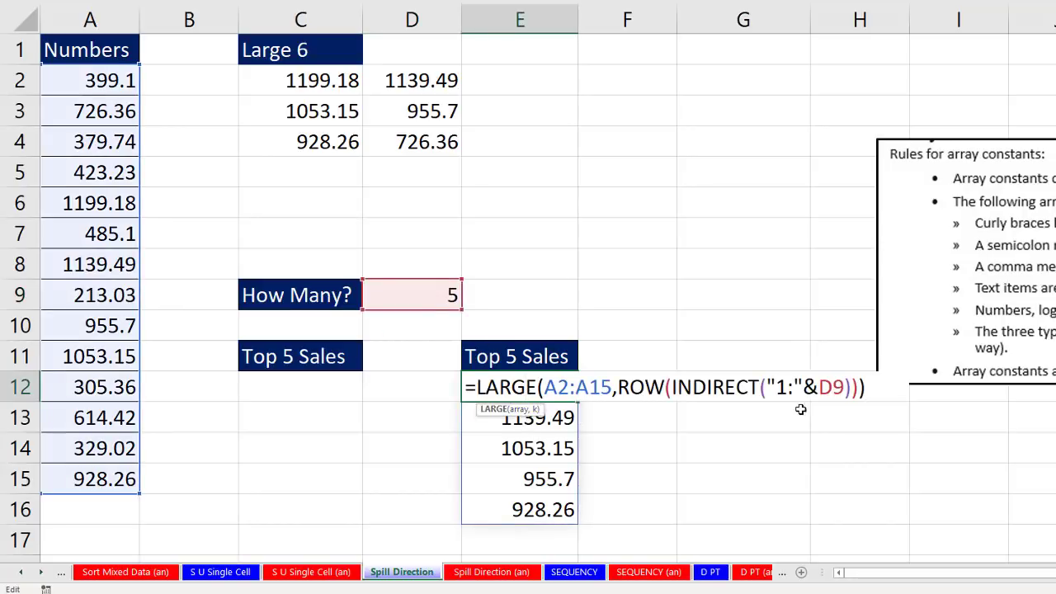
pyautogui.click(624, 387)
pyautogui.moveTo(618, 387); pyautogui.dragTo(863, 401)
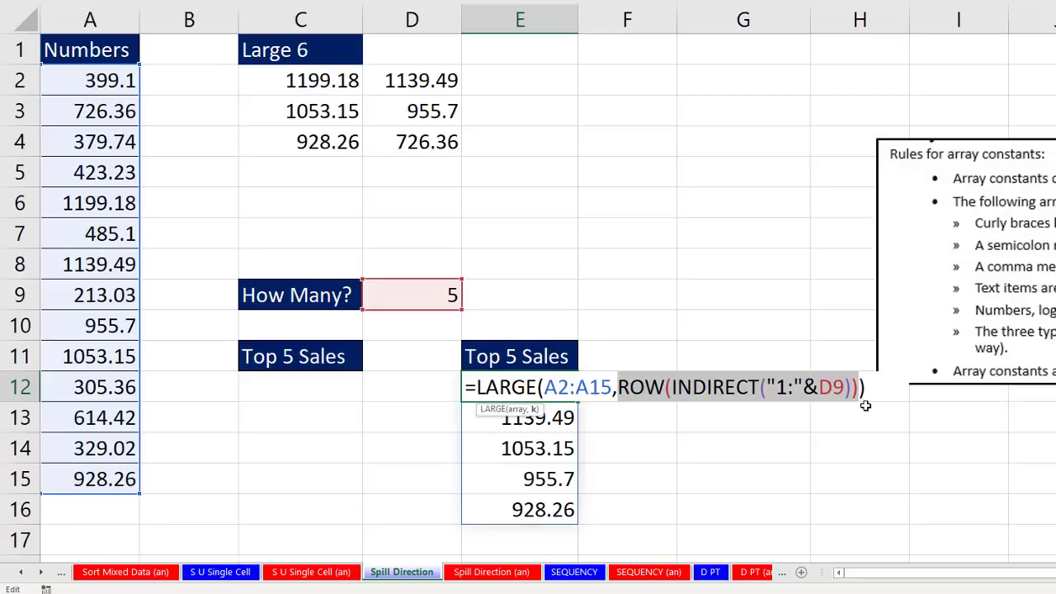
pyautogui.press('Escape')
# Enter =LARGE(A2:A15,SEQUENCE(D9)) in C12 to spill the top sales.
pyautogui.click(332, 391)
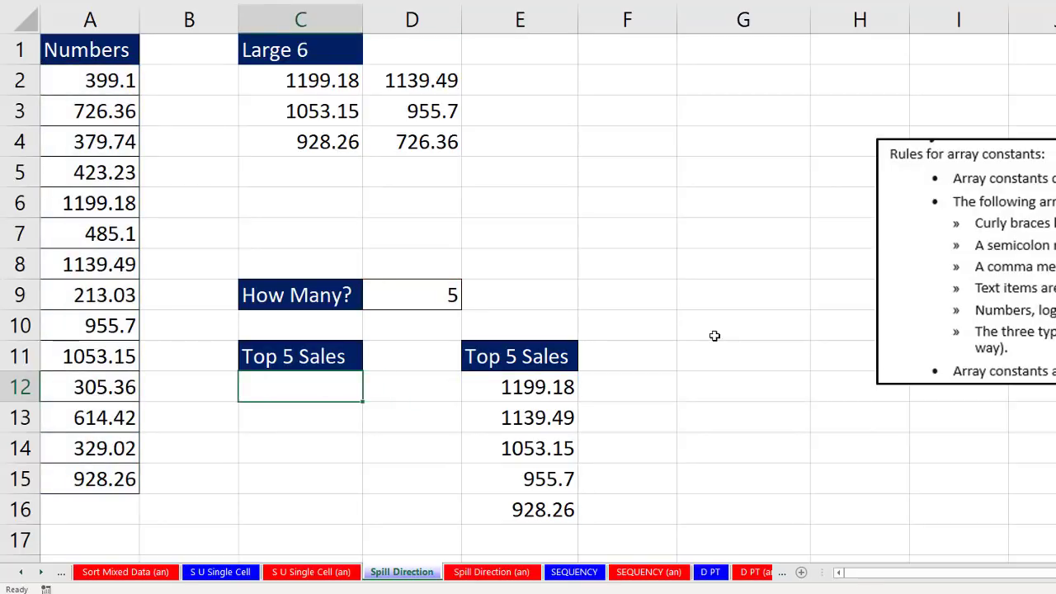
pyautogui.write('=l')
pyautogui.press('Tab')
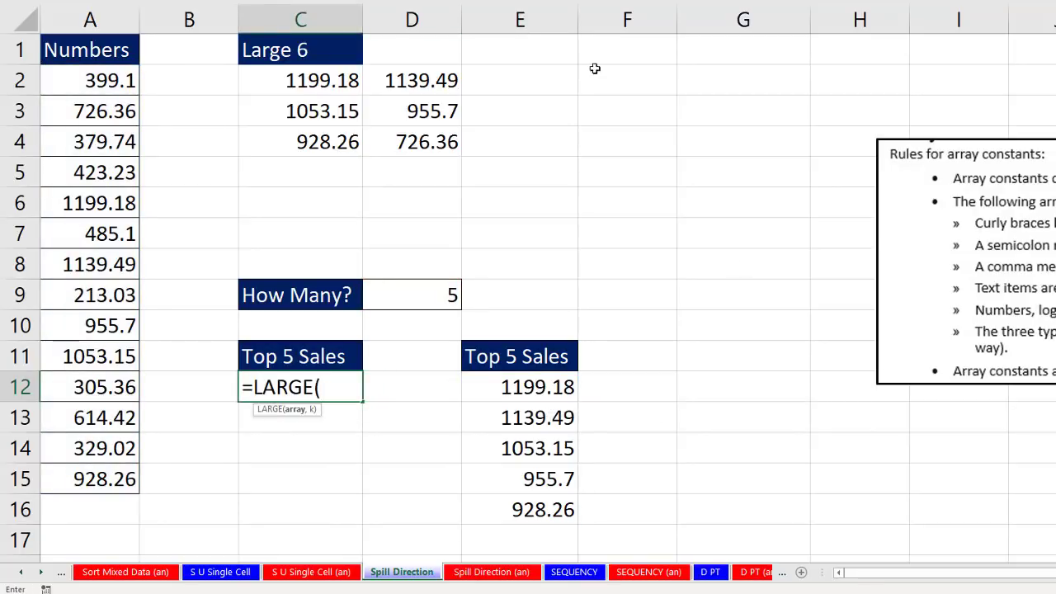
pyautogui.moveTo(81, 80); pyautogui.dragTo(123, 482)
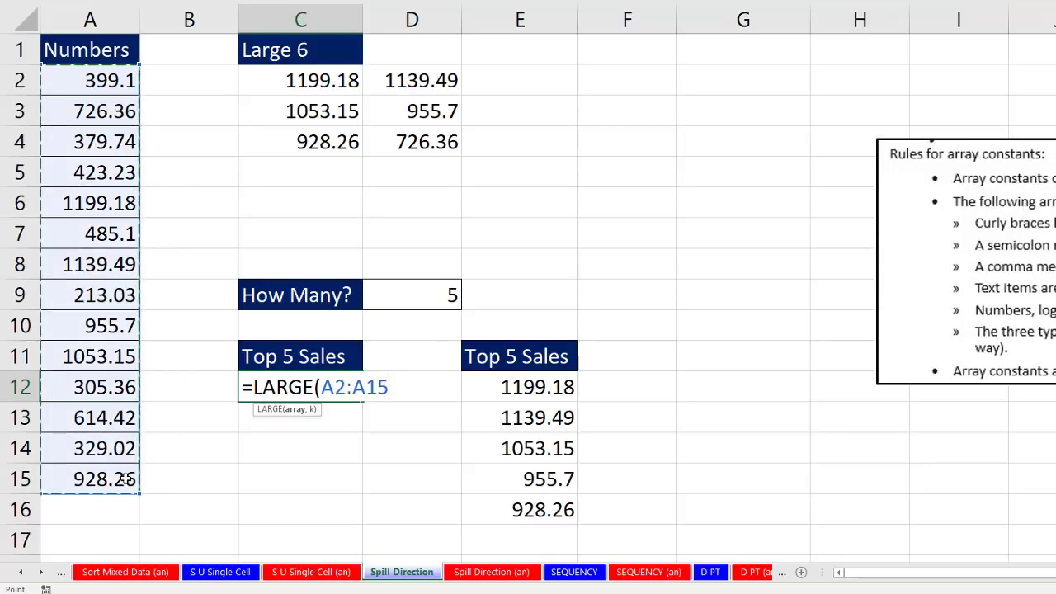
pyautogui.write(',')
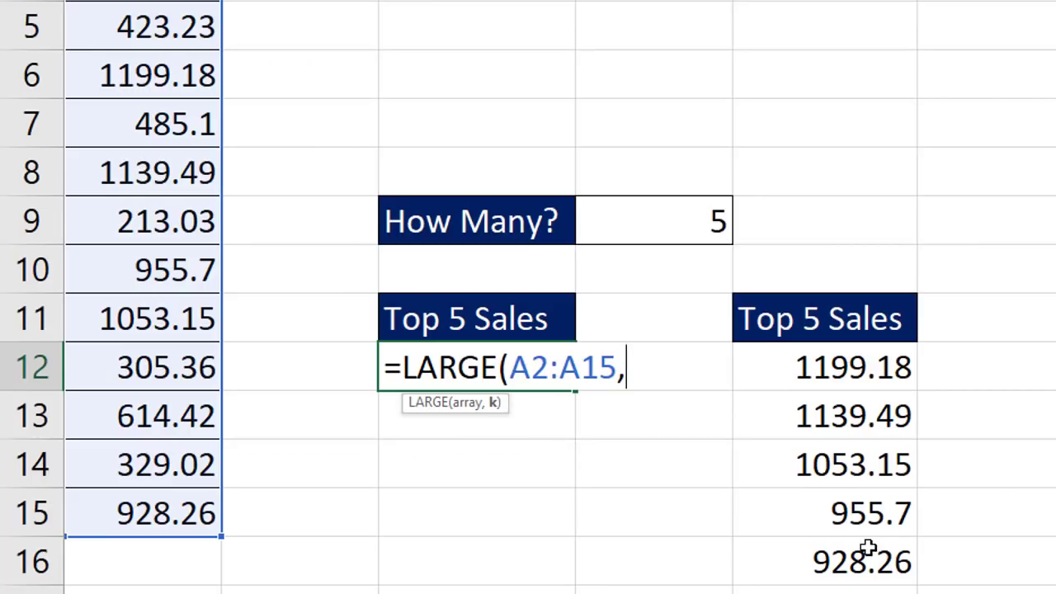
pyautogui.write('seq')
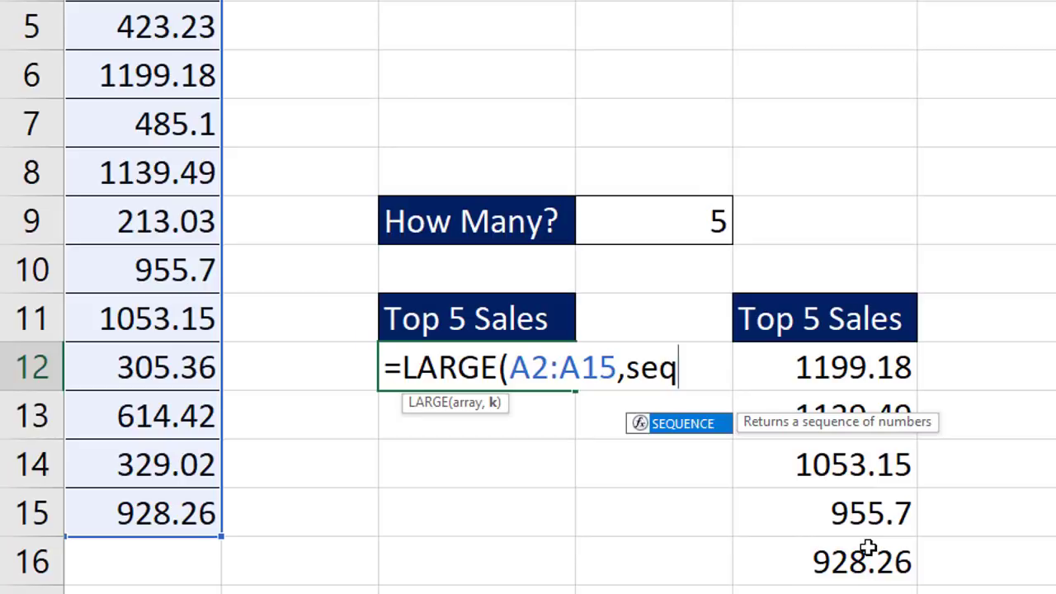
pyautogui.press('Tab')
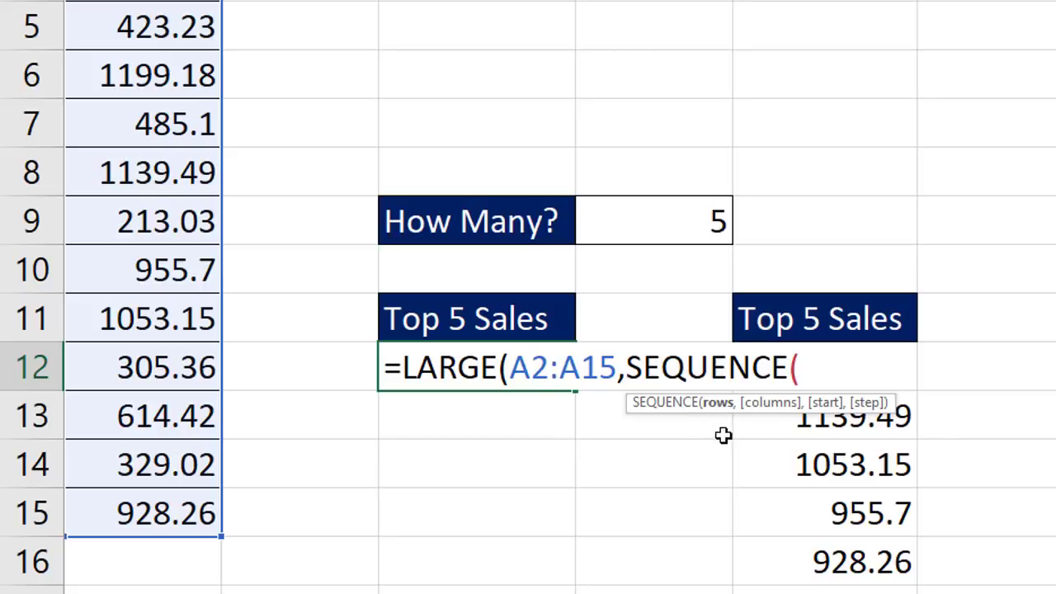
pyautogui.click(664, 219)
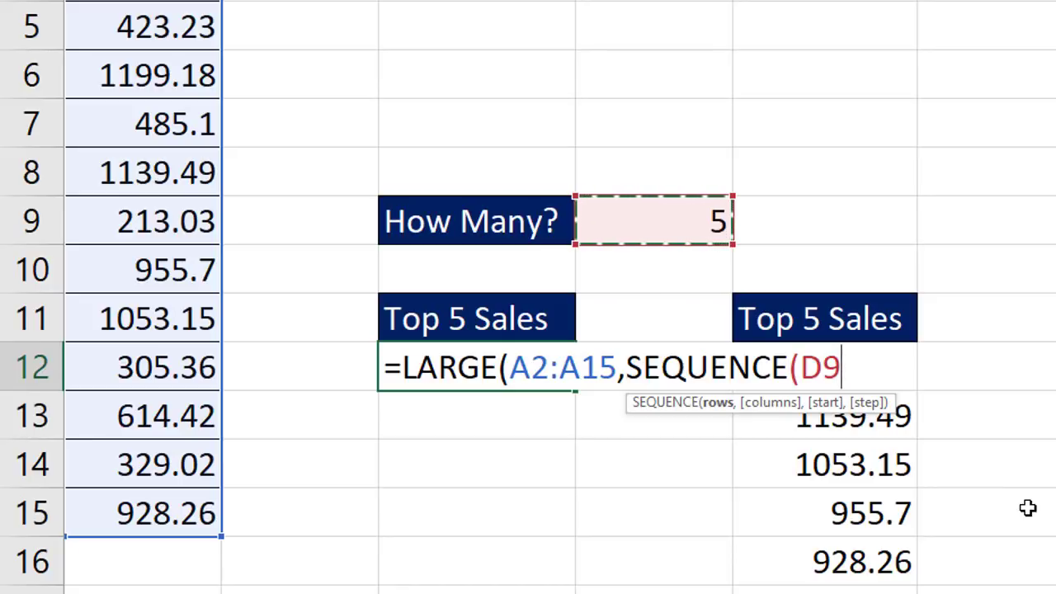
pyautogui.write('))')
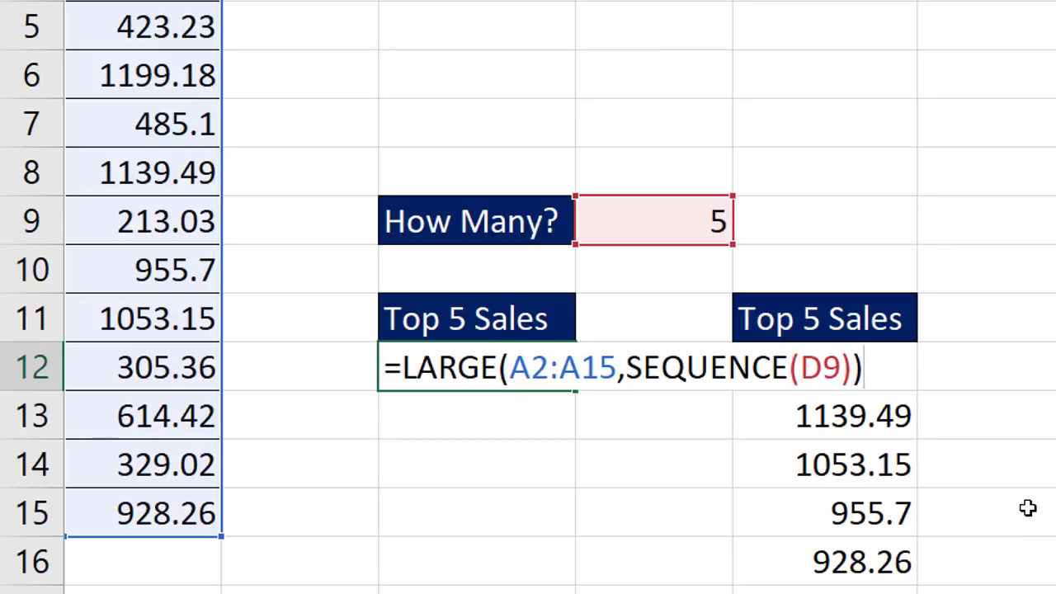
pyautogui.press('Return')
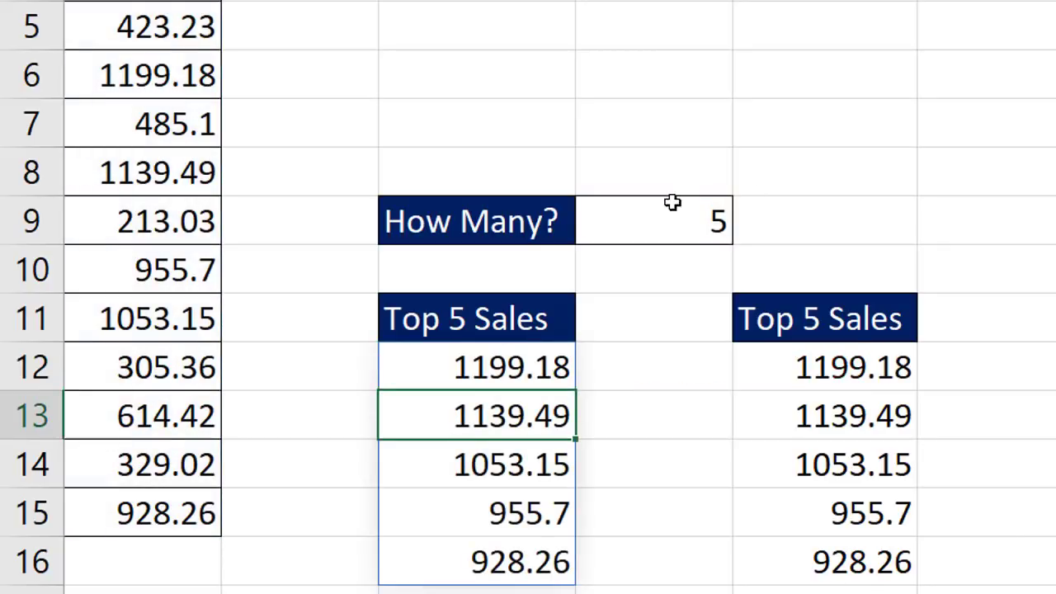
# Test the spill by changing How Many? in D9 to 2, then back to 5.
pyautogui.click(724, 204)
pyautogui.write('2')
pyautogui.hotkey('ctrl', 'Return')
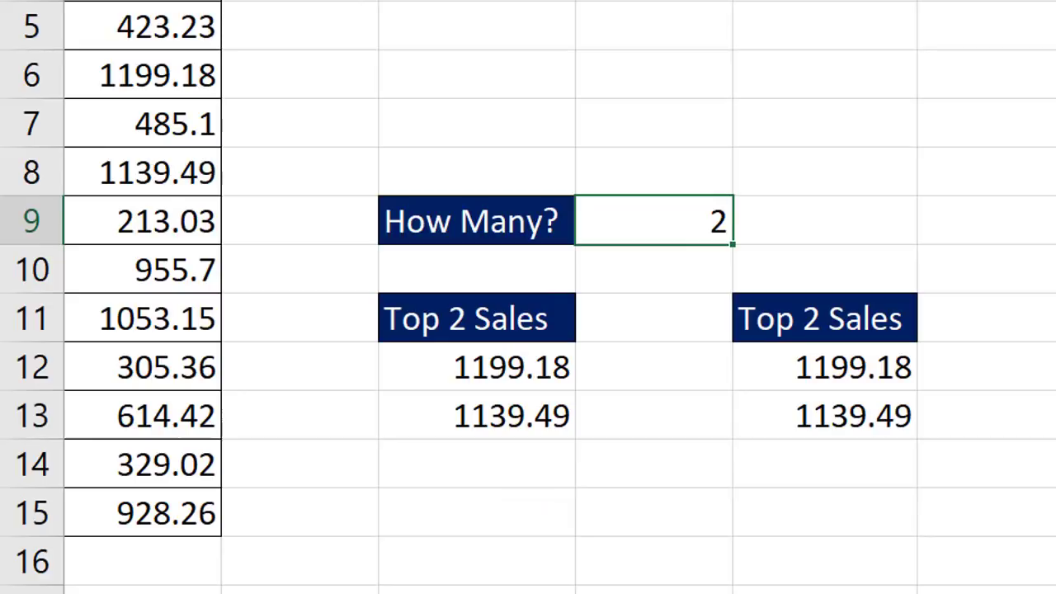
pyautogui.write('5')
pyautogui.hotkey('ctrl', 'Return')
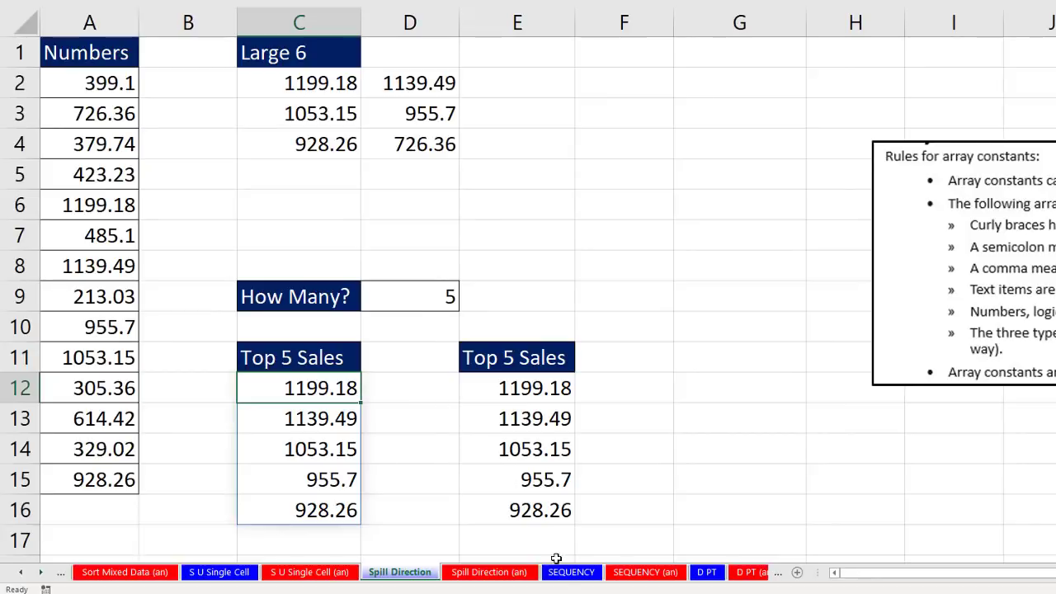
# On the SEQUENCY sheet, enter =SEQUENCE(12) in D3 to list 1 to 12.
pyautogui.click(571, 572)
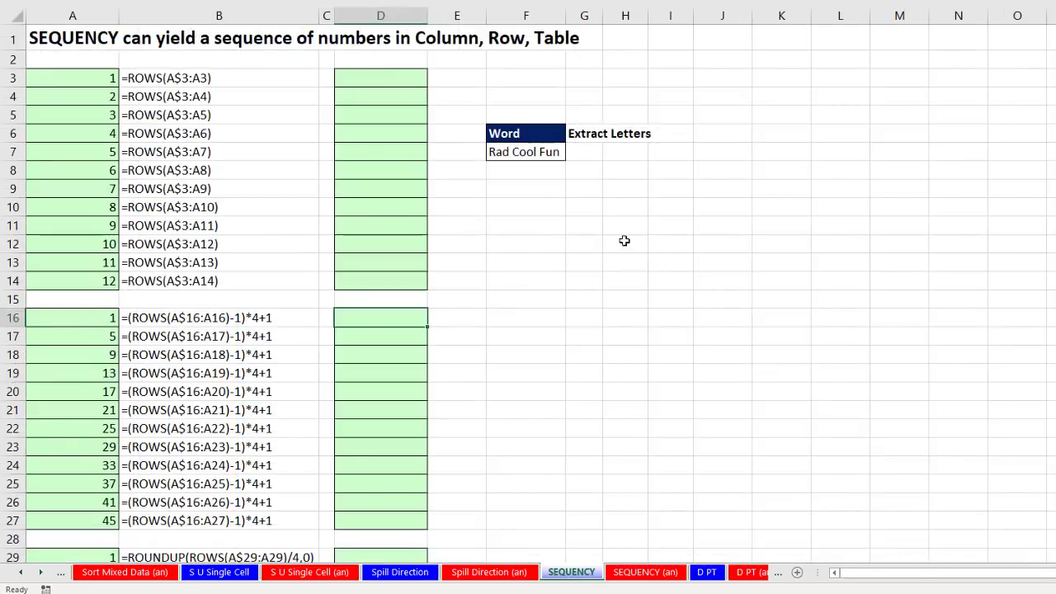
pyautogui.click(392, 76)
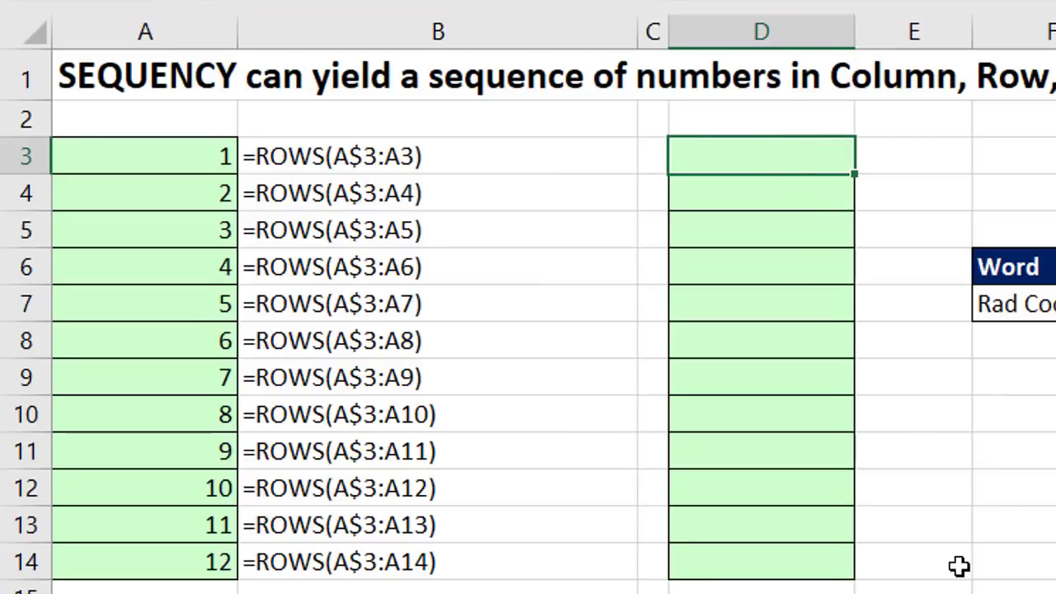
pyautogui.write('=SEQUENCE(')
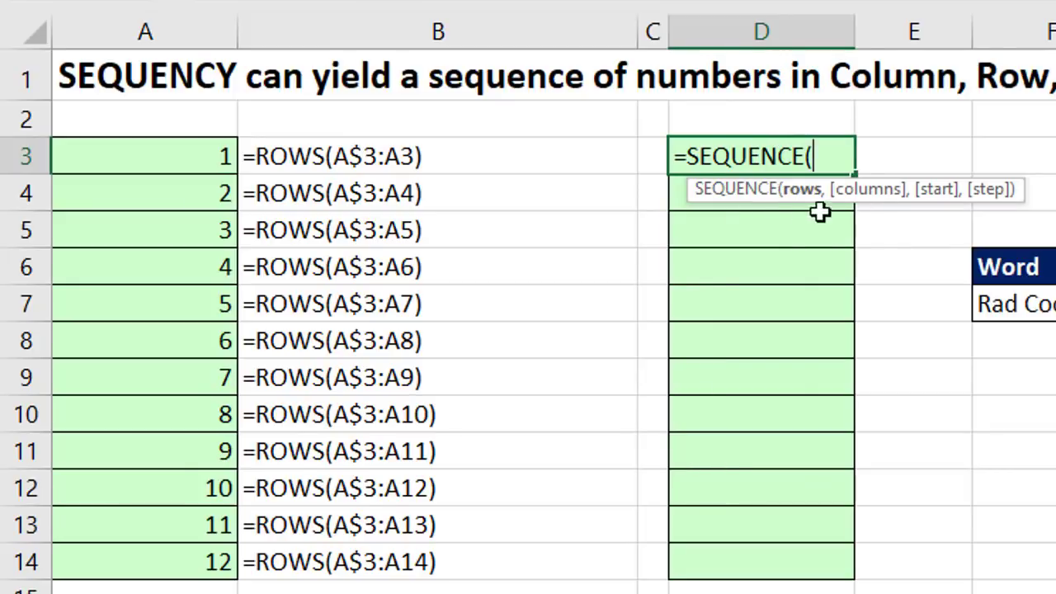
pyautogui.write('12')
pyautogui.press('Return')
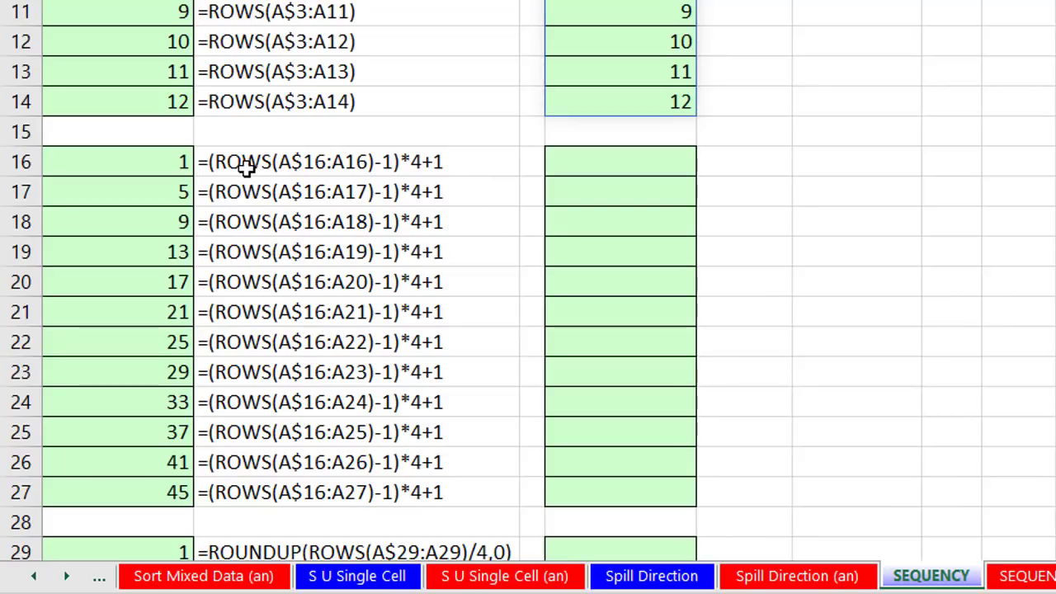
# Enter =SEQUENCE(12,,1,4) in D16 to list 1 to 45 in steps of 4.
pyautogui.click(569, 165)
pyautogui.write('=SEQUENCE(12,')
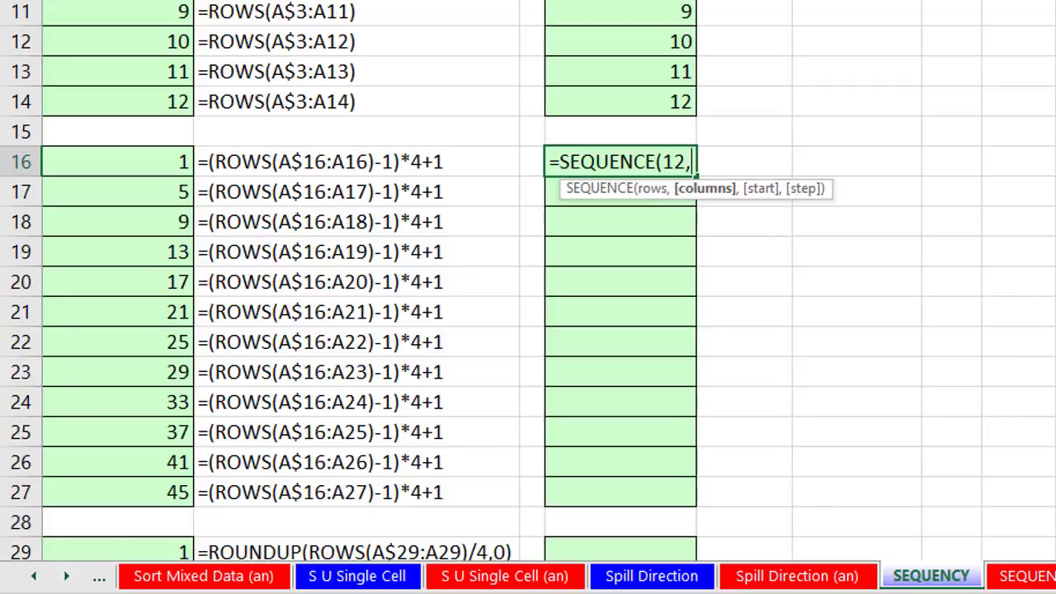
pyautogui.write(',1')
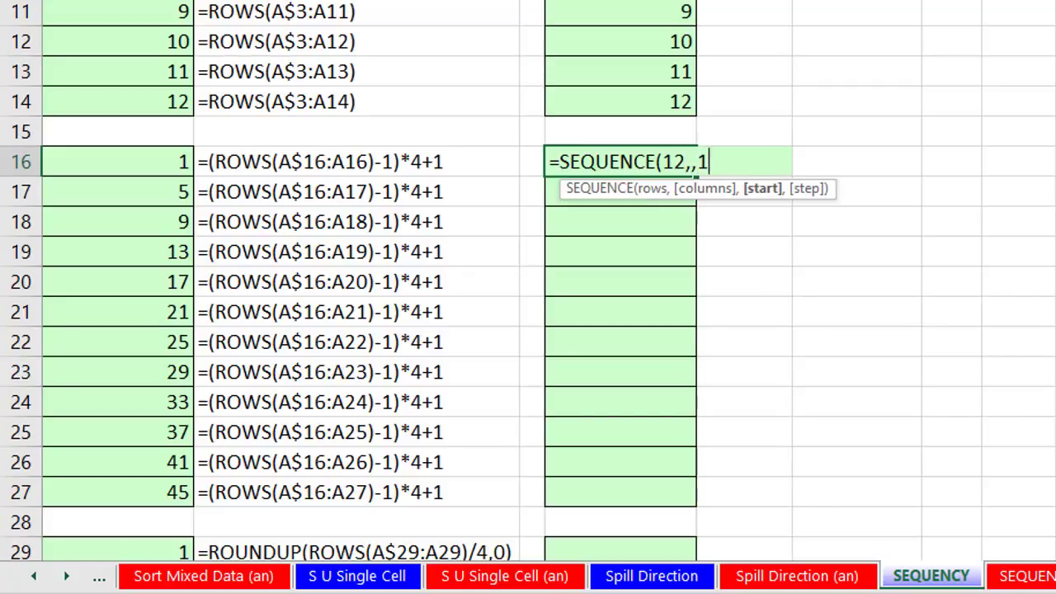
pyautogui.write(',4)')
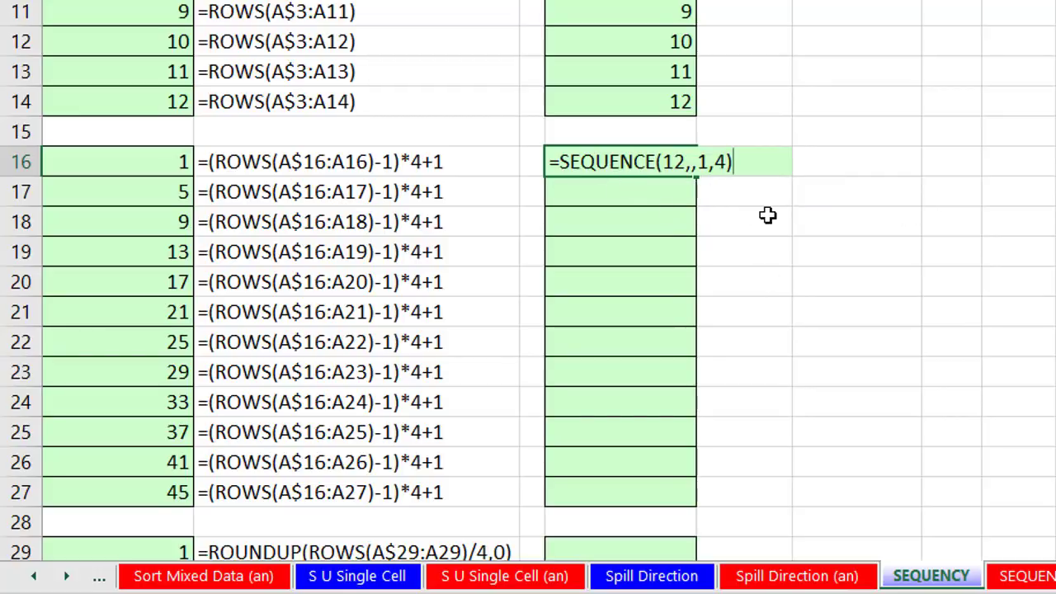
pyautogui.press('Return')
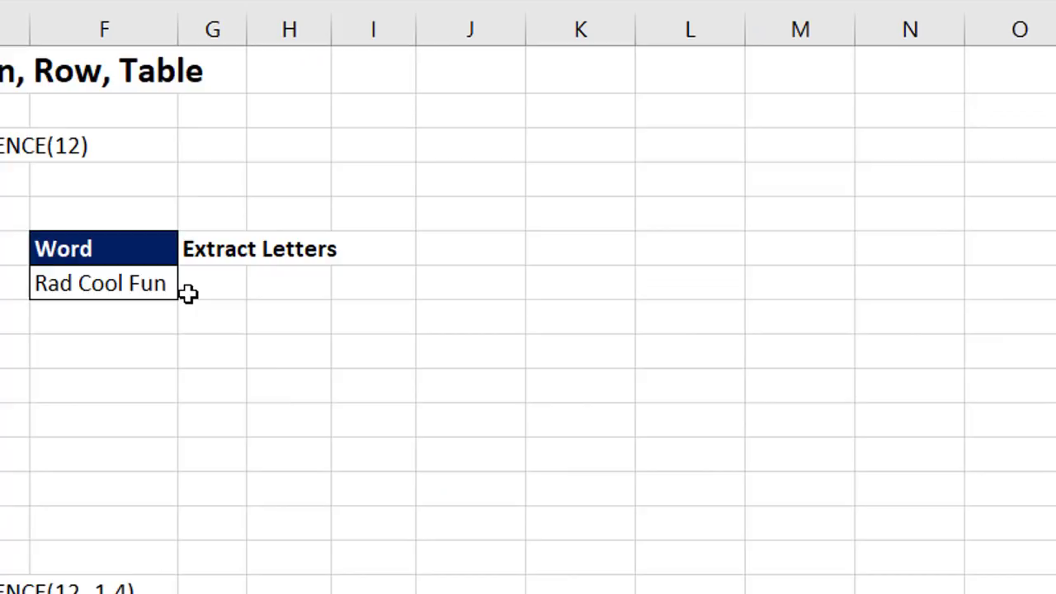
# Start G7's formula as =MID(F7,SEQUENCE(1,LEN(F7)) referencing Rad Cool Fun.
pyautogui.click(198, 283)
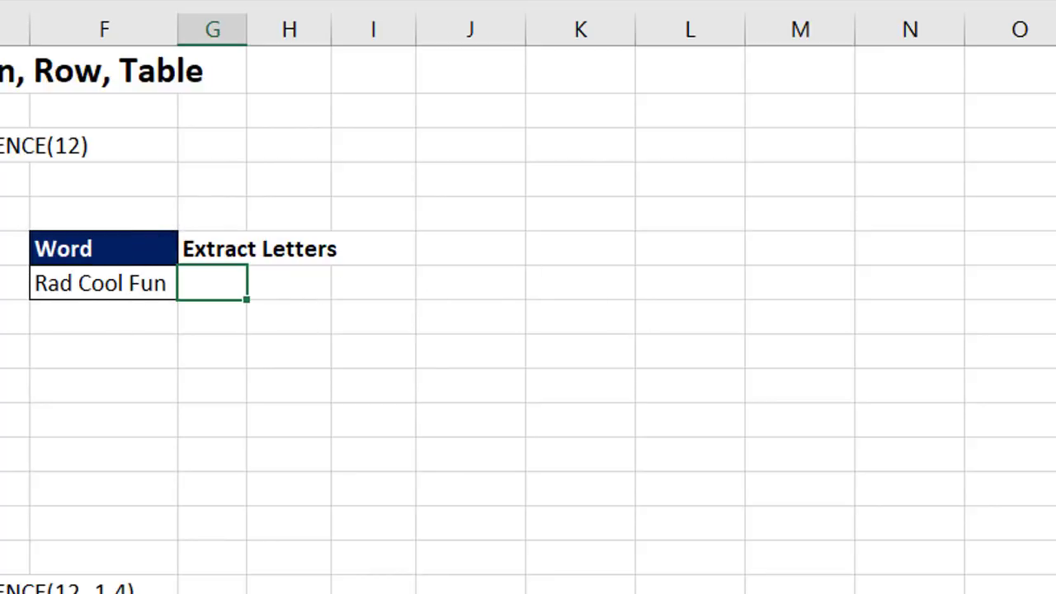
pyautogui.write('=mid')
pyautogui.press('Tab')
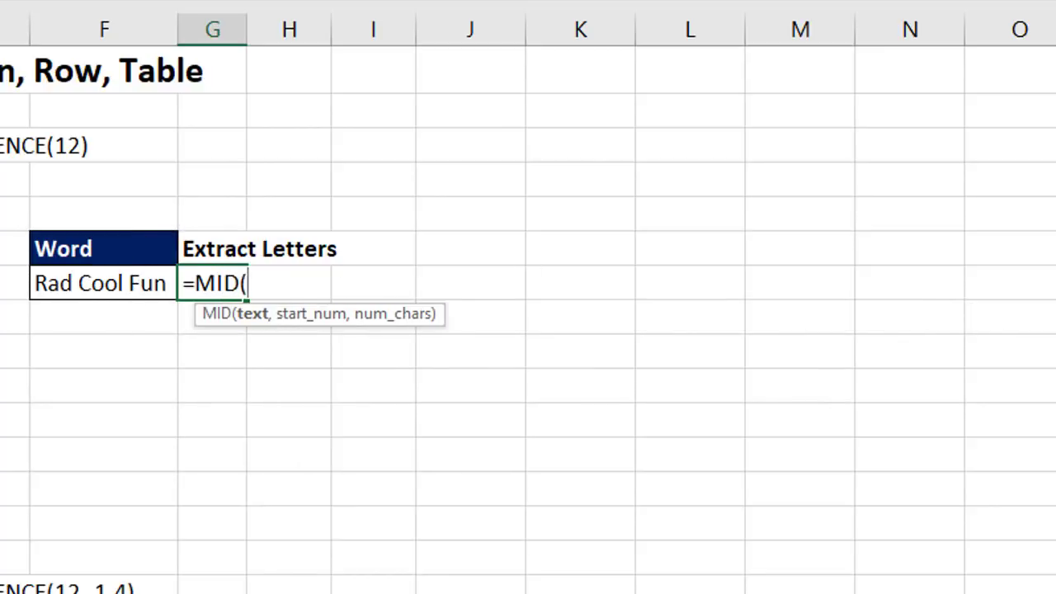
pyautogui.click(124, 284)
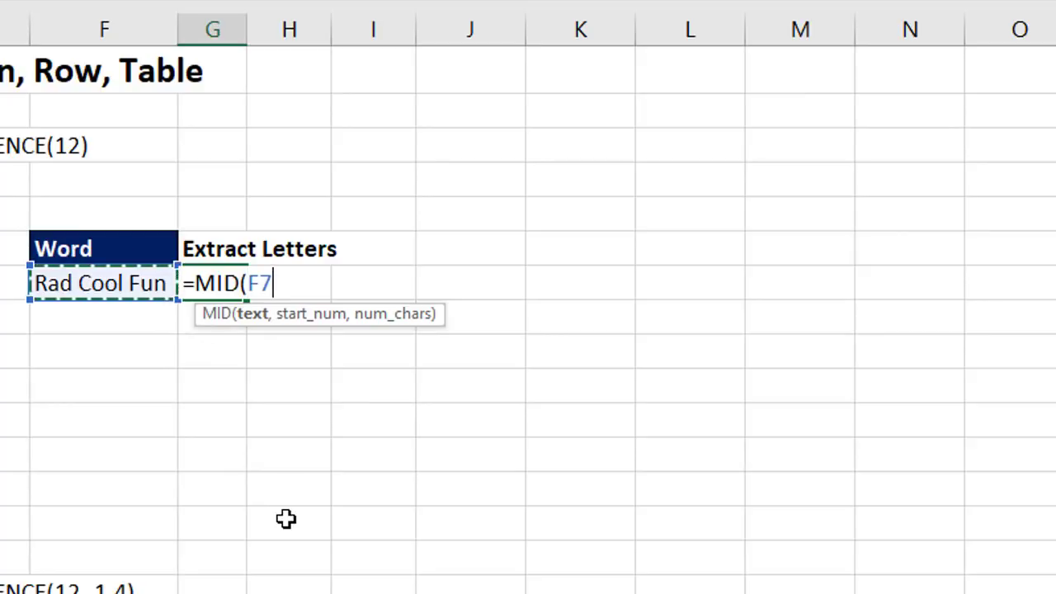
pyautogui.write(',')
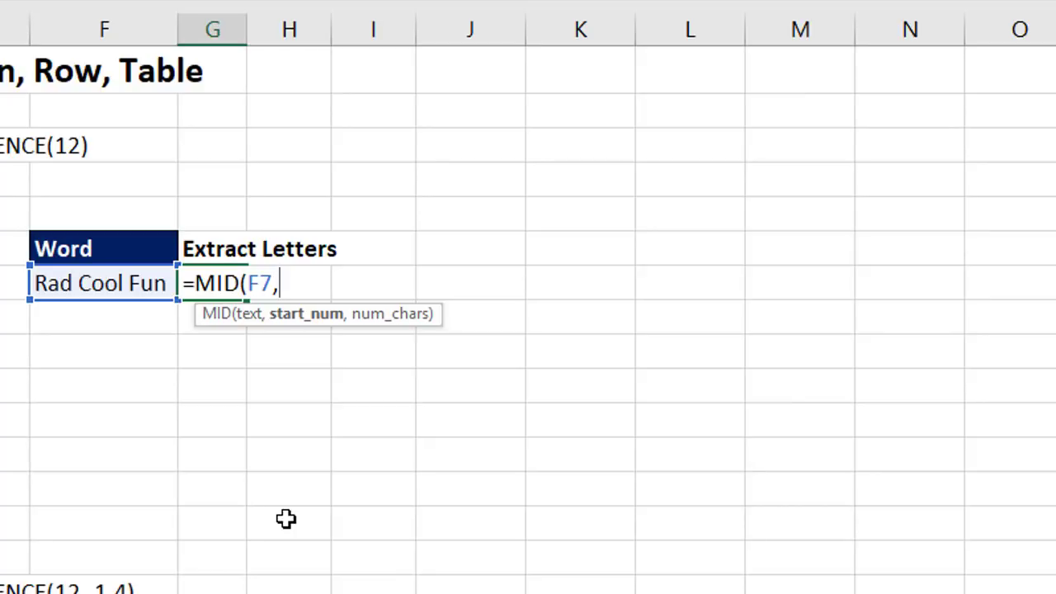
pyautogui.write('s')
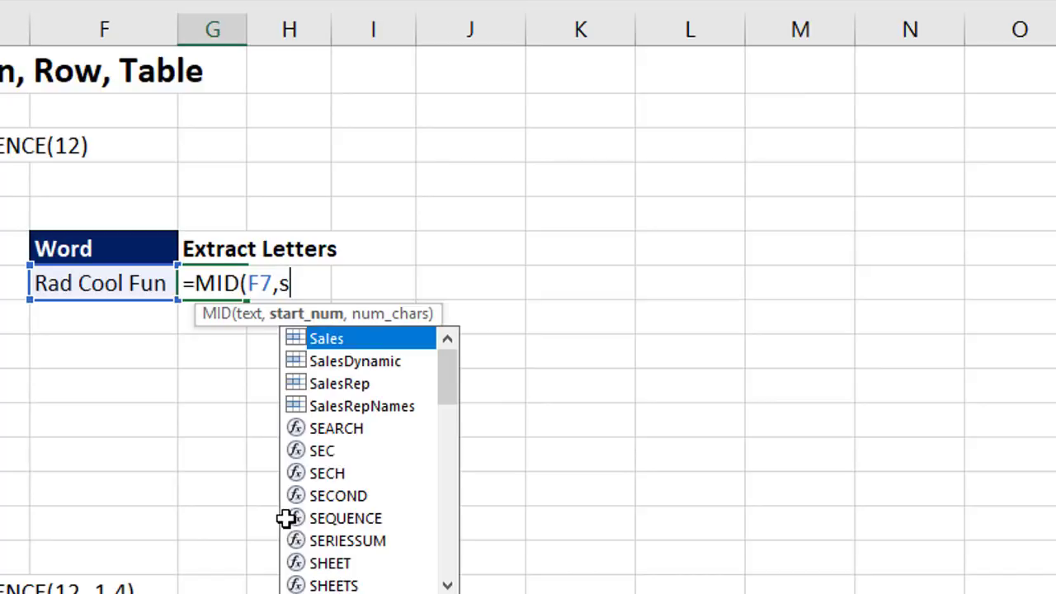
pyautogui.write('eq')
pyautogui.press('Tab')
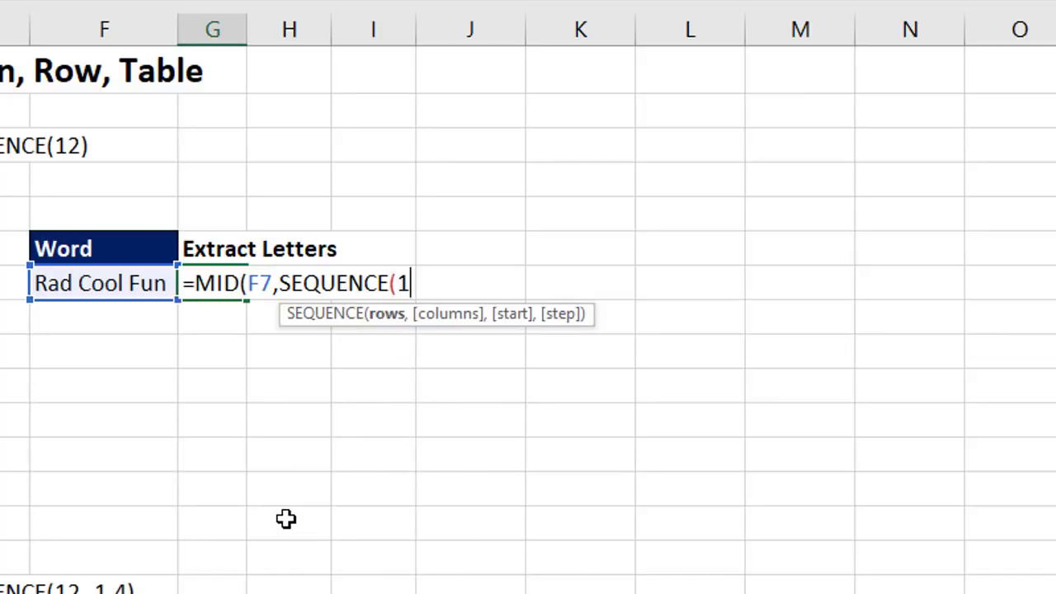
pyautogui.write('1,')
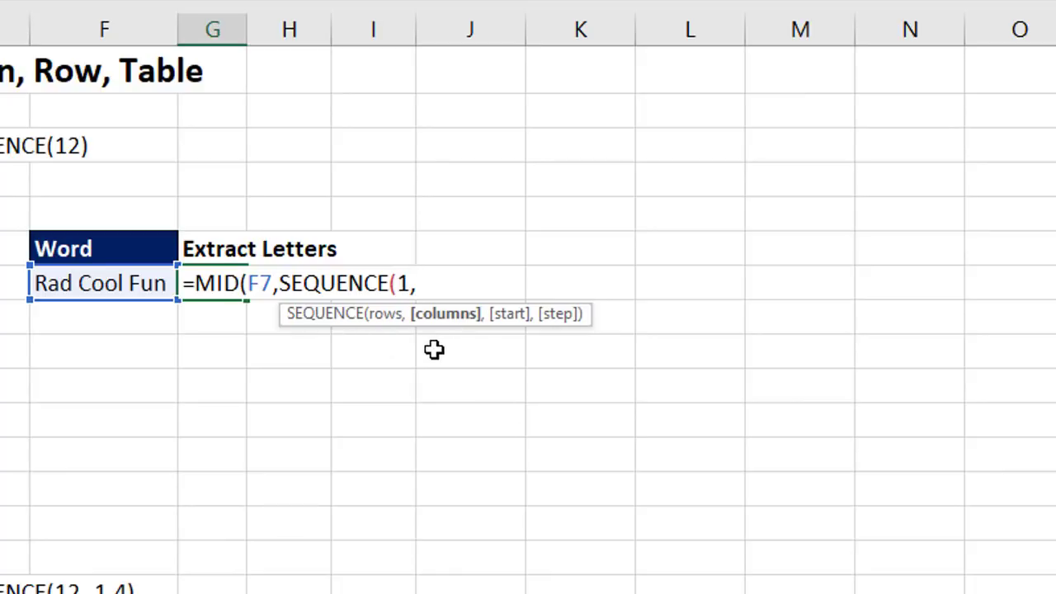
pyautogui.write('len')
pyautogui.press('Tab')
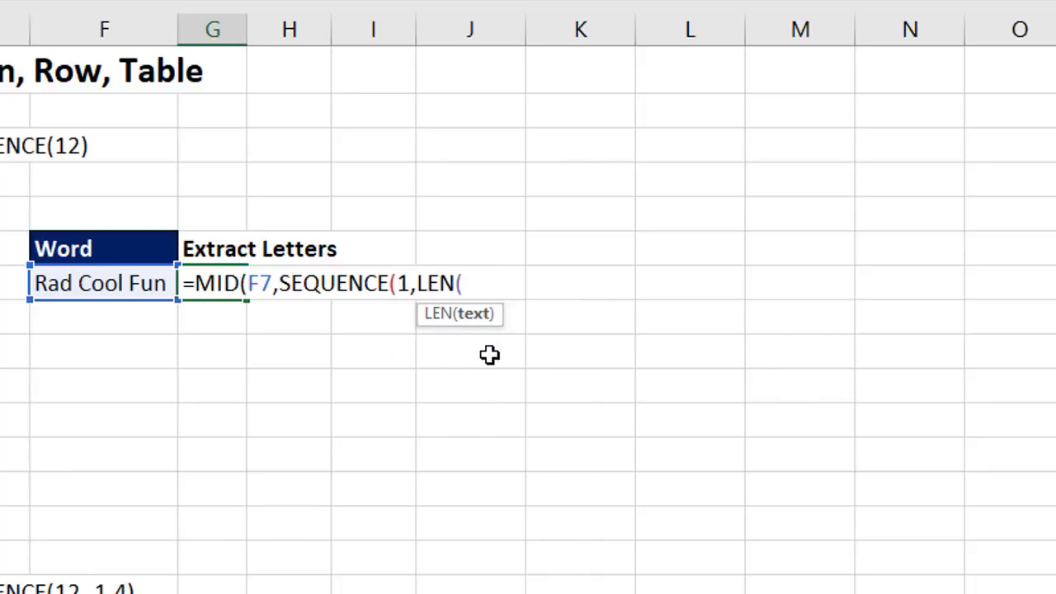
pyautogui.click(152, 274)
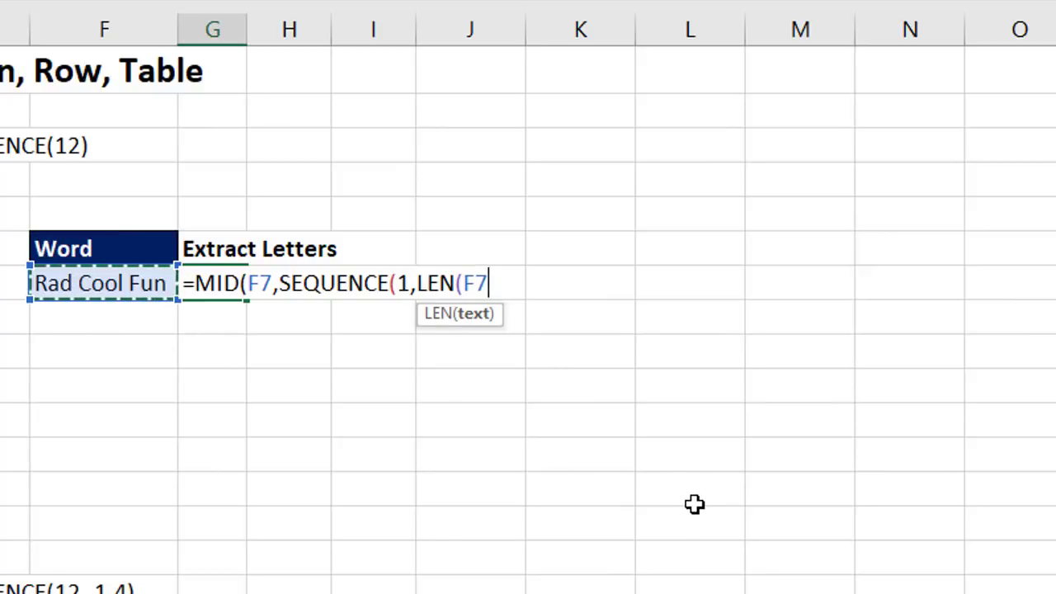
pyautogui.write(')')
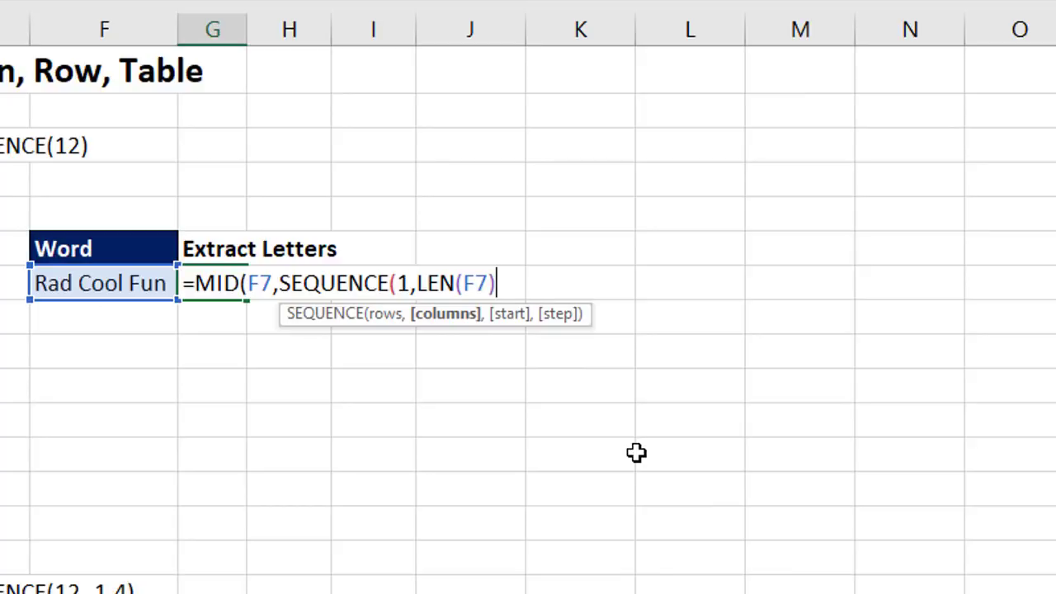
pyautogui.write(')')
# Check the SEQUENCE part with F9, then complete MID with a length of 1 and commit.
pyautogui.click(322, 317)
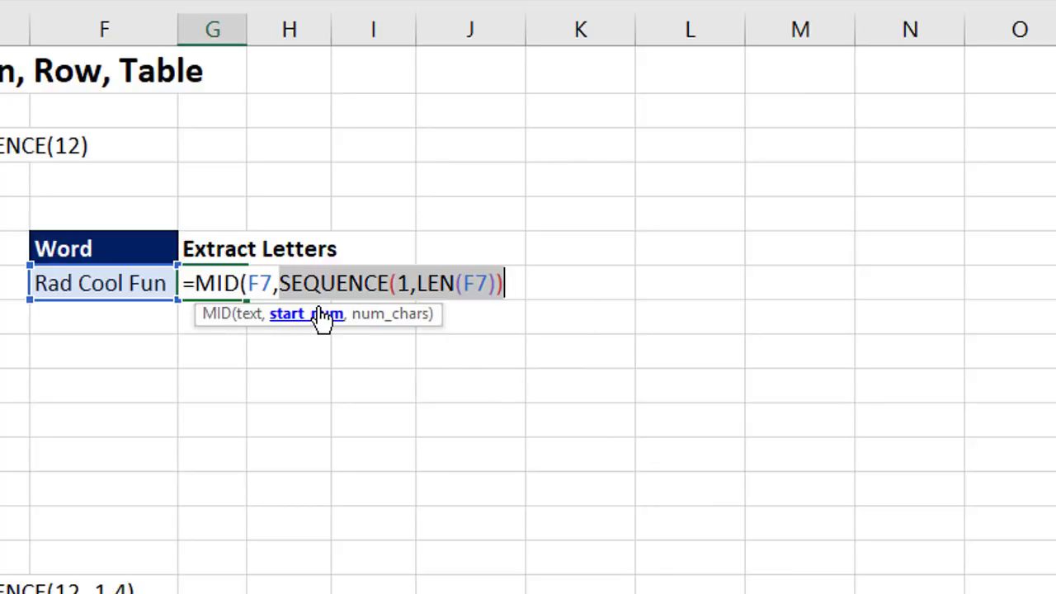
pyautogui.press('F9')
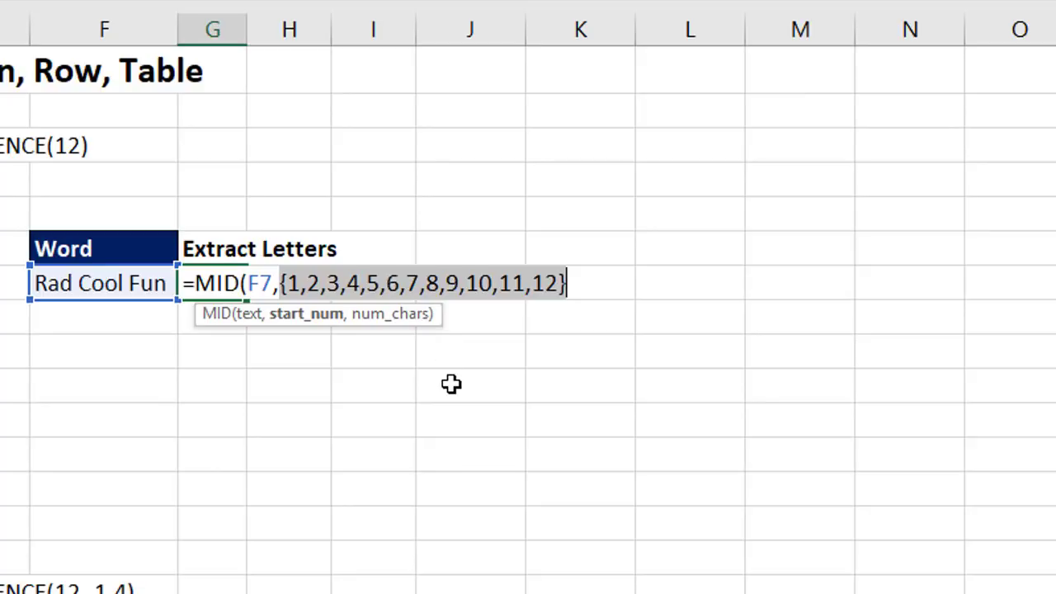
pyautogui.hotkey('ctrl', 'z')
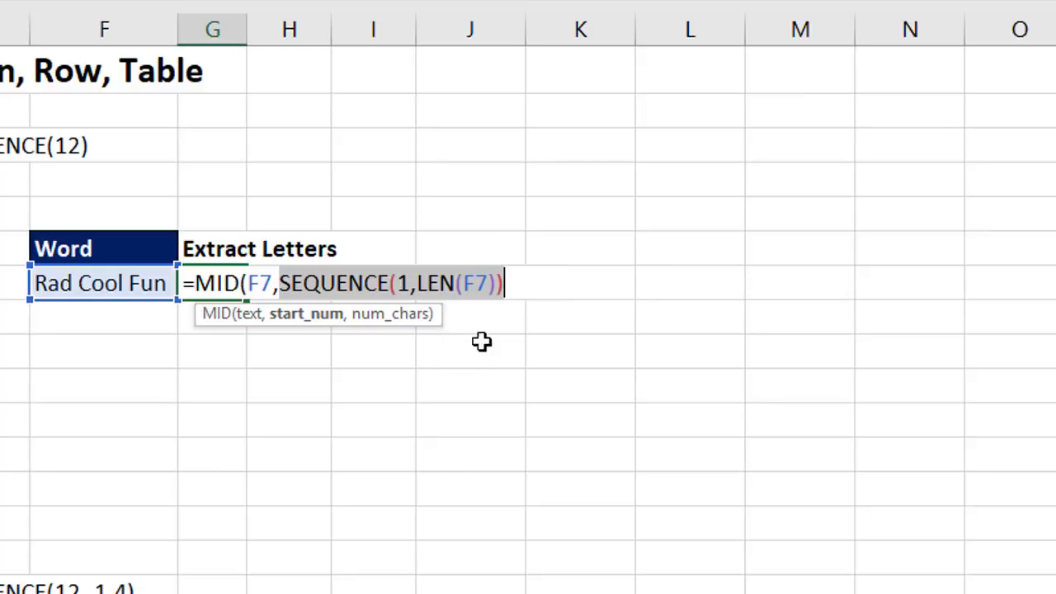
pyautogui.click(520, 289)
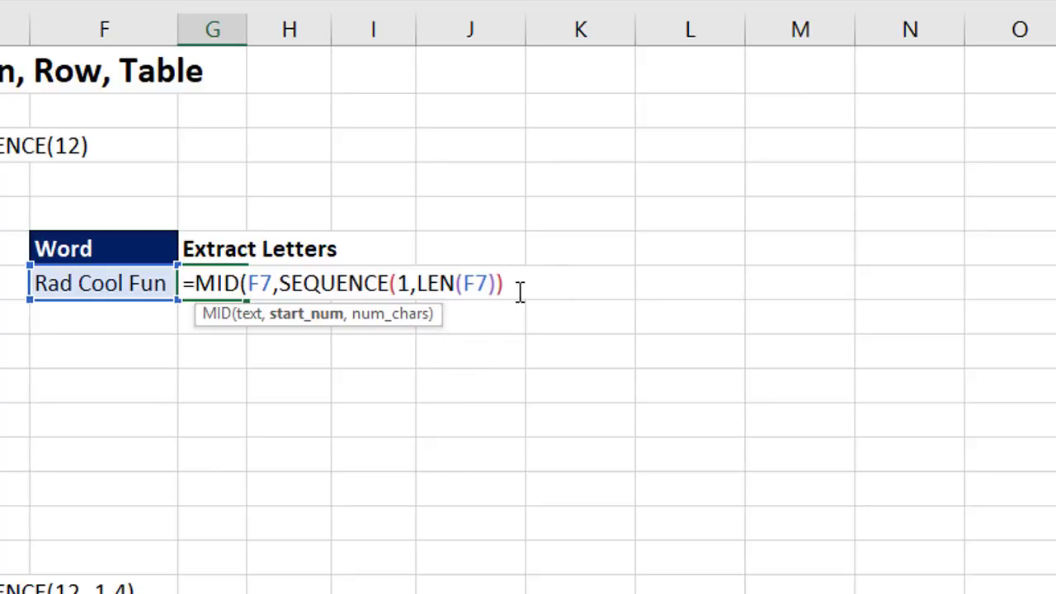
pyautogui.write(',1')
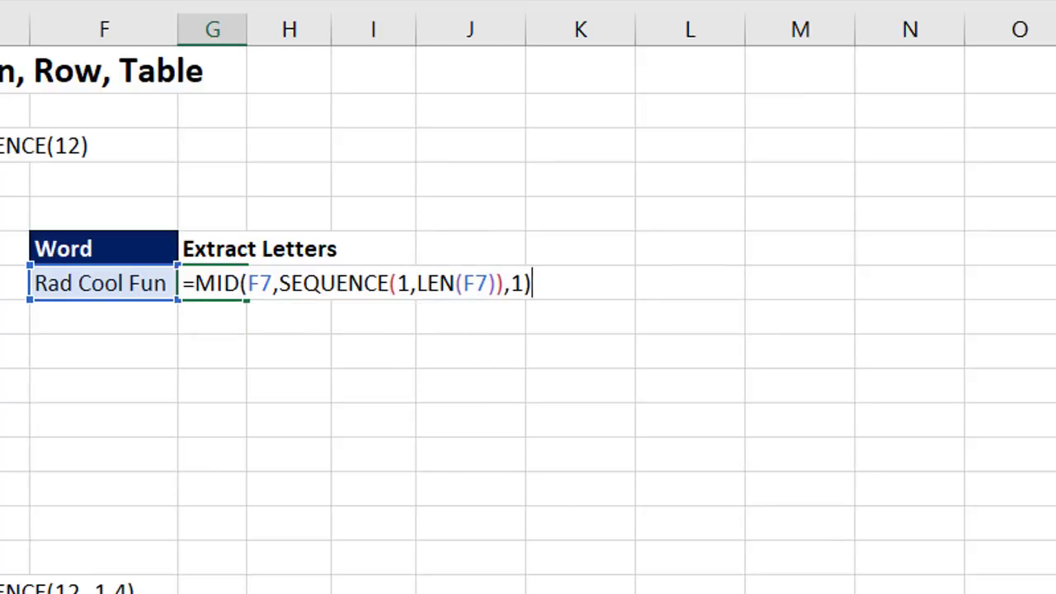
pyautogui.press('Return')
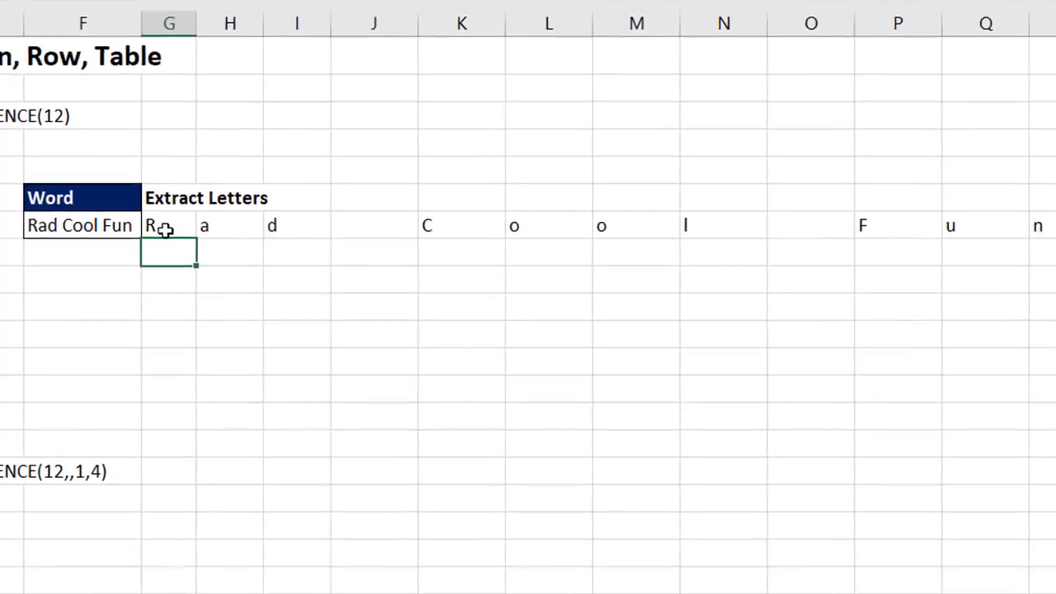
# Wrap G7's SEQUENCE(1,LEN(F7)) in TRANSPOSE so the letters spill down column G.
pyautogui.click(165, 229)
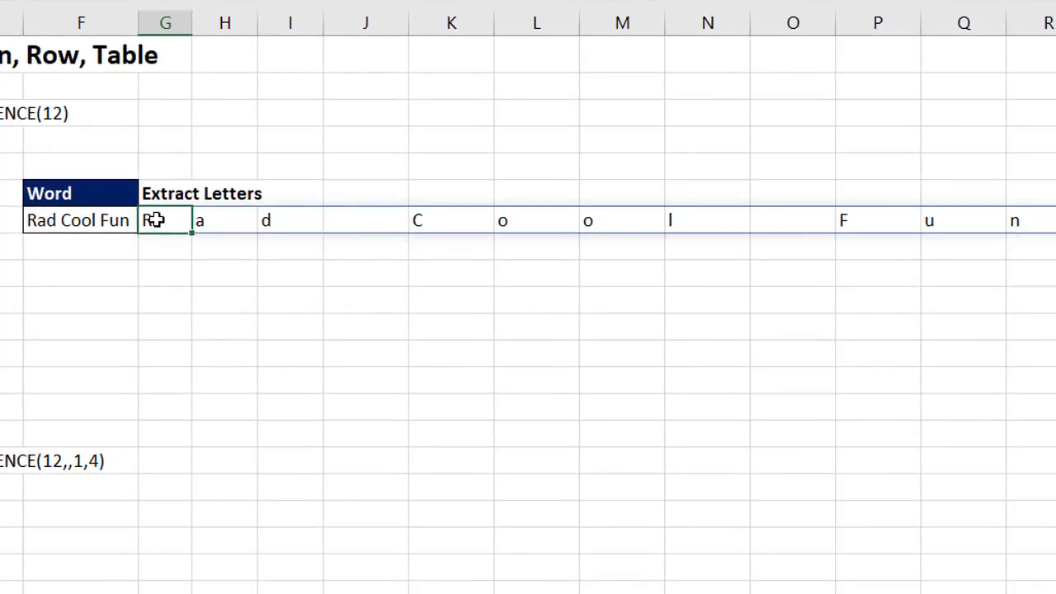
pyautogui.doubleClick(159, 226)
pyautogui.click(224, 225)
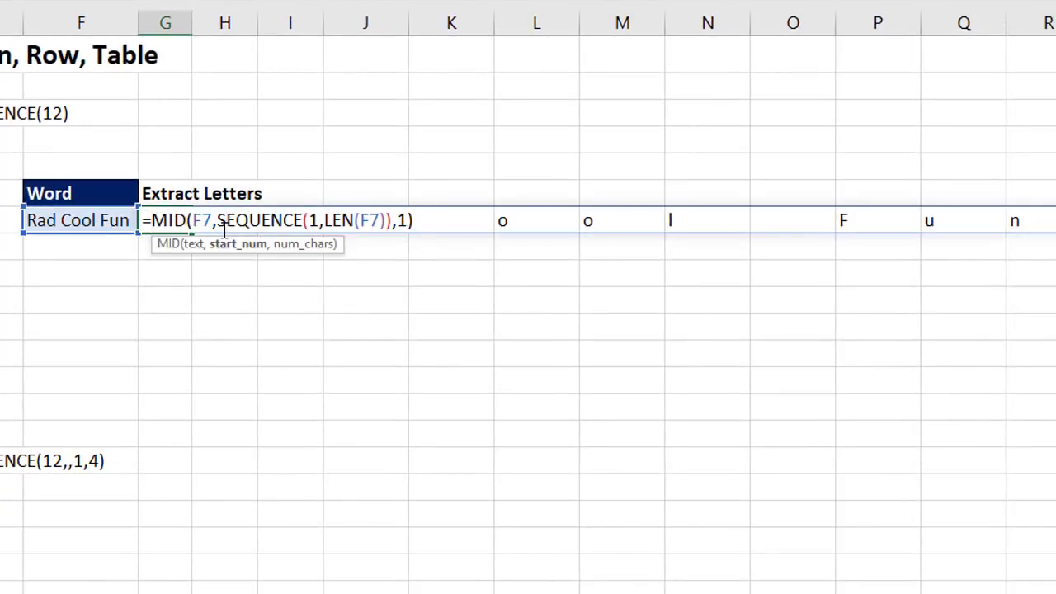
pyautogui.write('TRANSPOSE(')
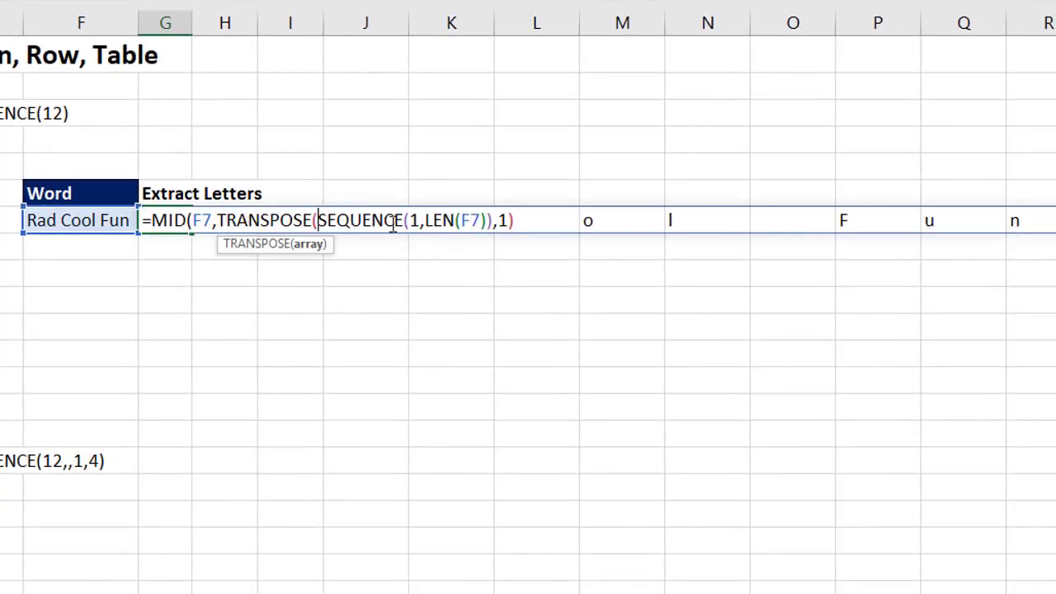
pyautogui.click(491, 220)
pyautogui.write(')')
pyautogui.press('Return')
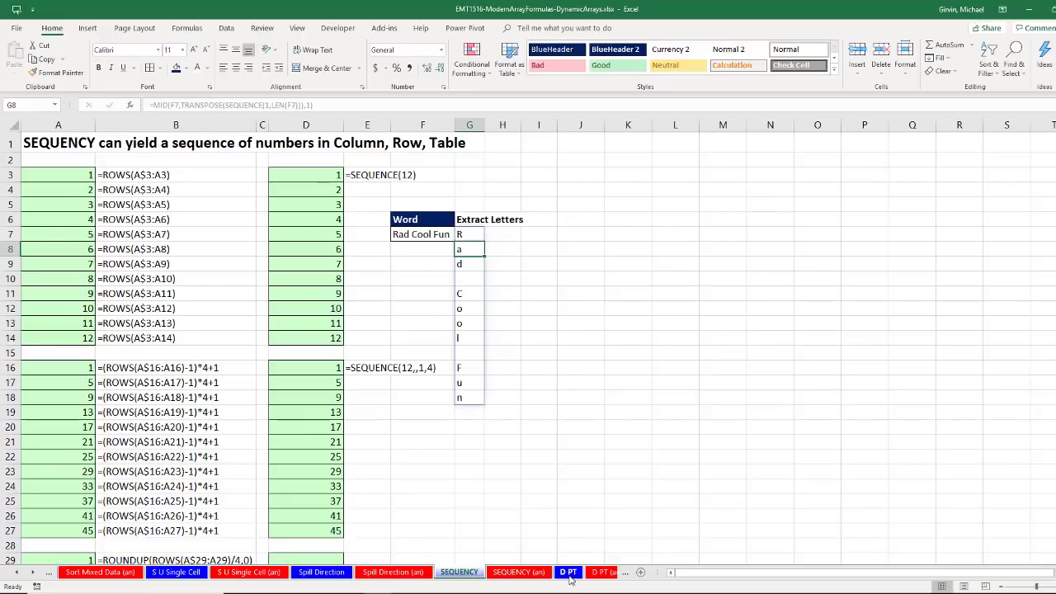
# Switch to the D PT sheet and review F7's SORT UNIQUE sales rep formula.
pyautogui.click(569, 573)
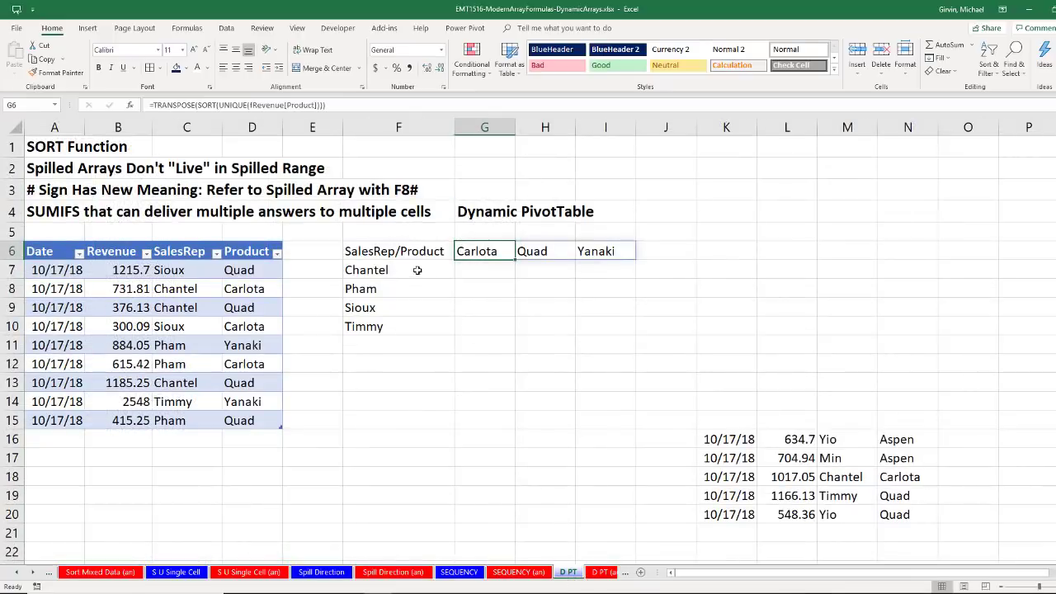
pyautogui.click(418, 270)
pyautogui.doubleClick(417, 270)
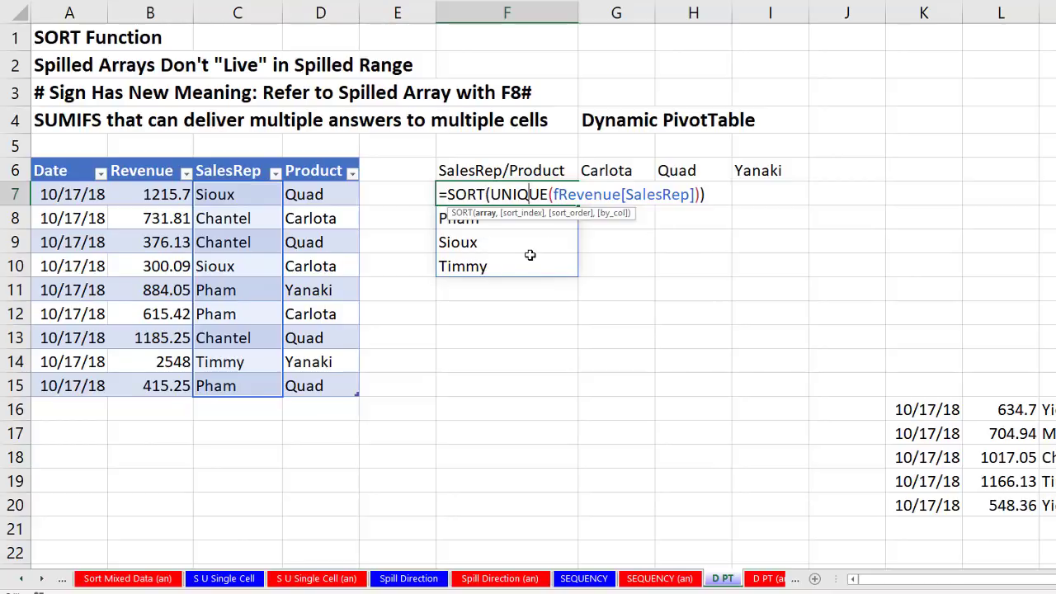
pyautogui.press('Escape')
# Review G6's TRANSPOSE product header formula, then begin =SUMIFS( in G7.
pyautogui.click(608, 170)
pyautogui.doubleClick(608, 170)
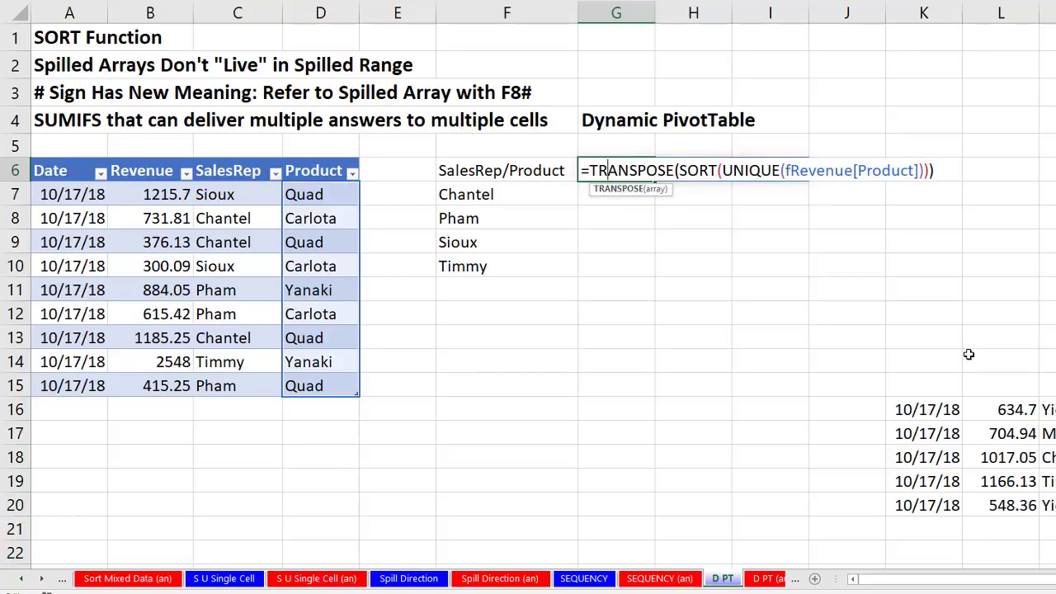
pyautogui.press('Return')
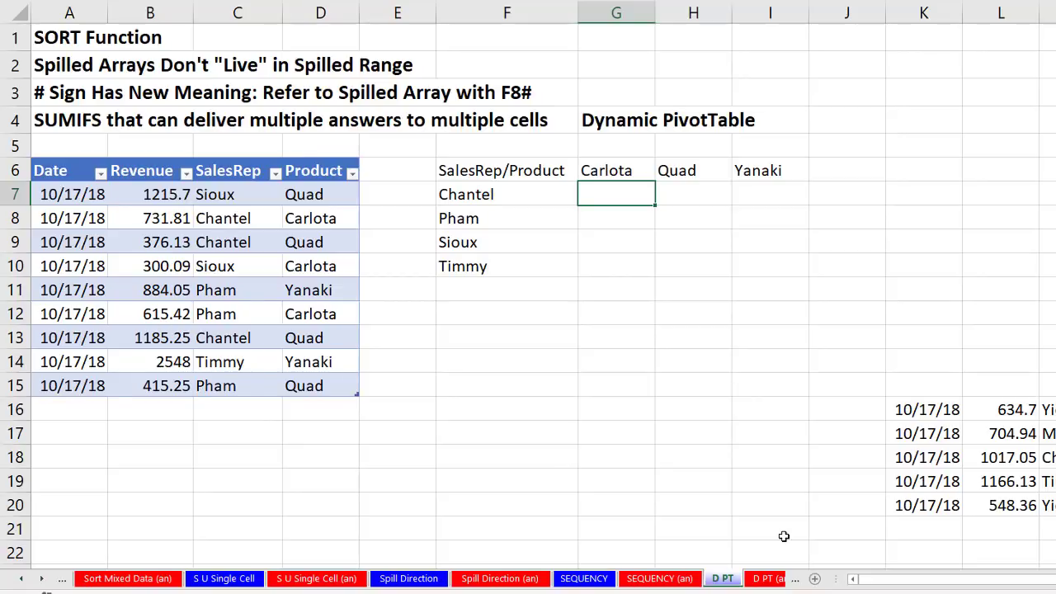
pyautogui.write('sumifs(')
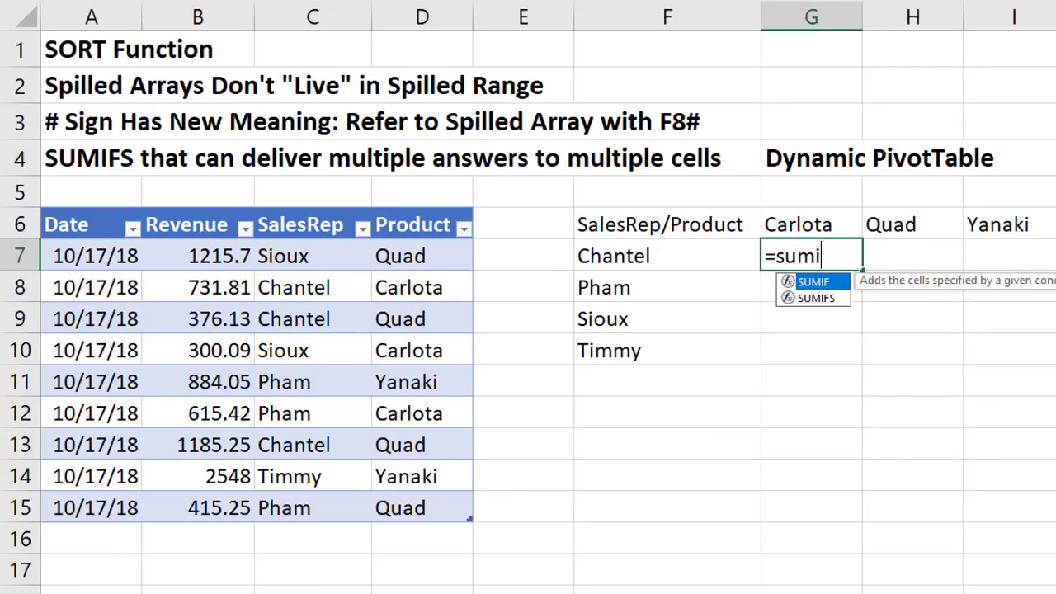
# Use fRevenue[Revenue] as the sum range with fRevenue[SalesRep] matched to F7#, previewing F7# with F9.
pyautogui.click(208, 213)
pyautogui.write(',')
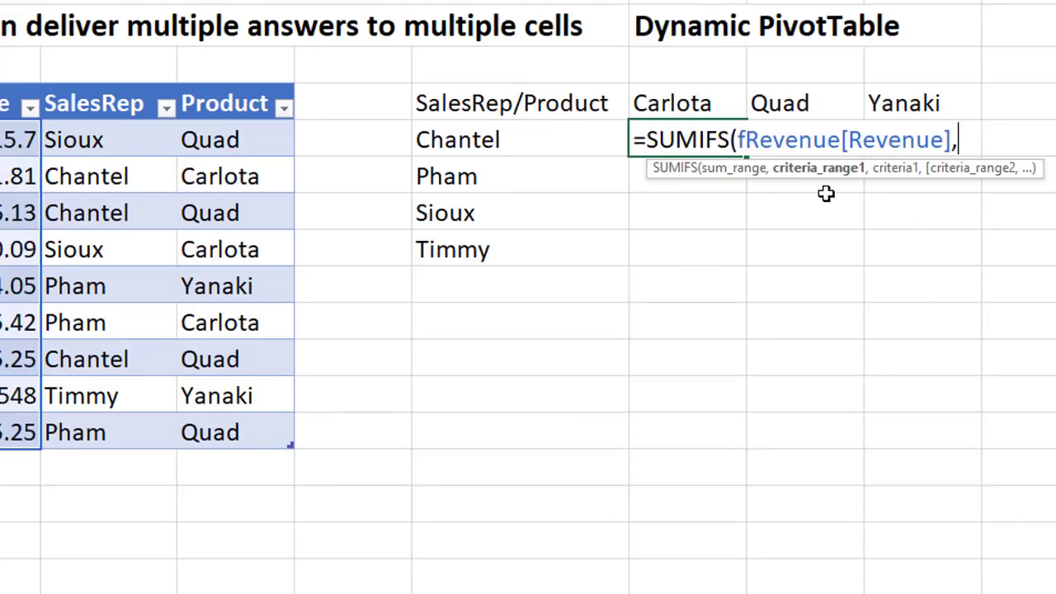
pyautogui.click(124, 86)
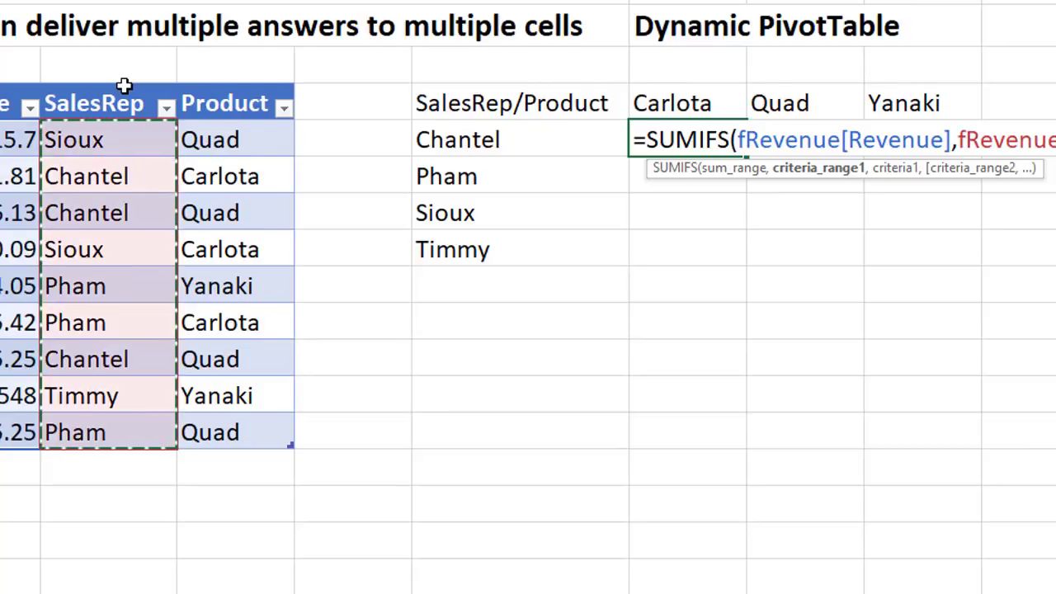
pyautogui.write(',')
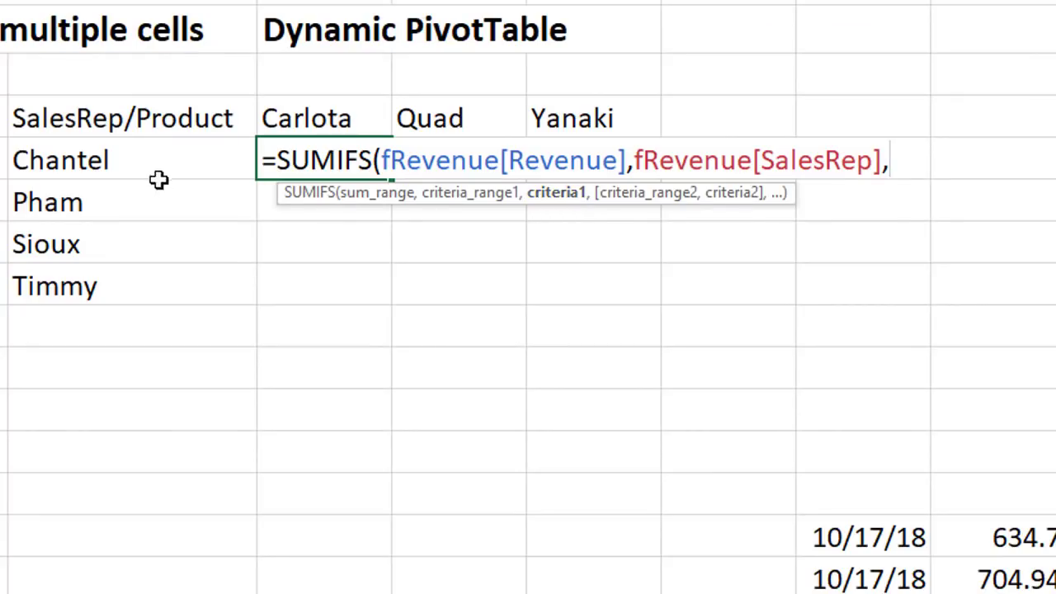
pyautogui.moveTo(96, 157); pyautogui.dragTo(108, 276)
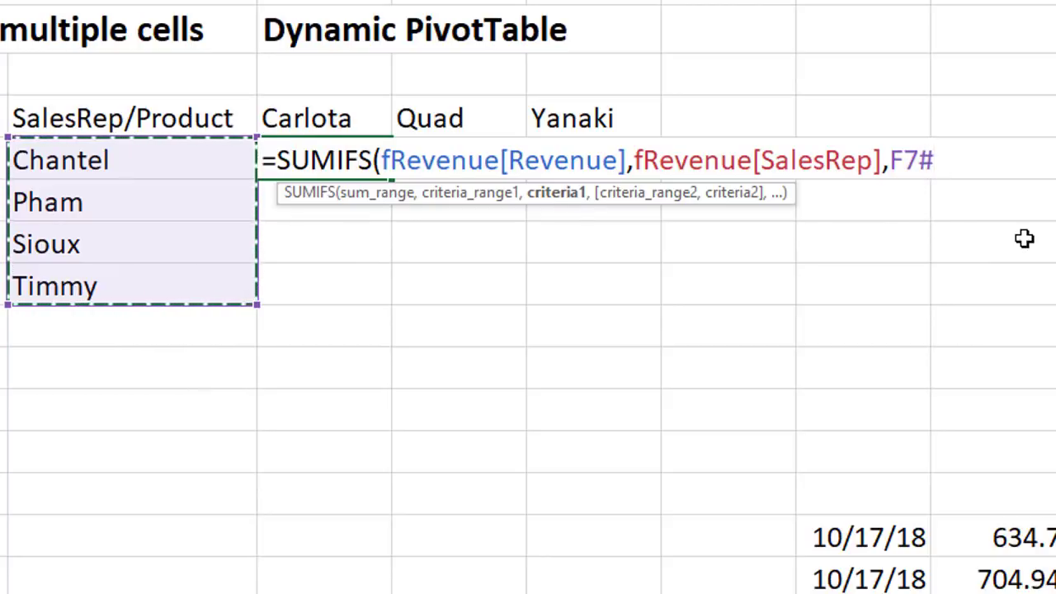
pyautogui.click(556, 193)
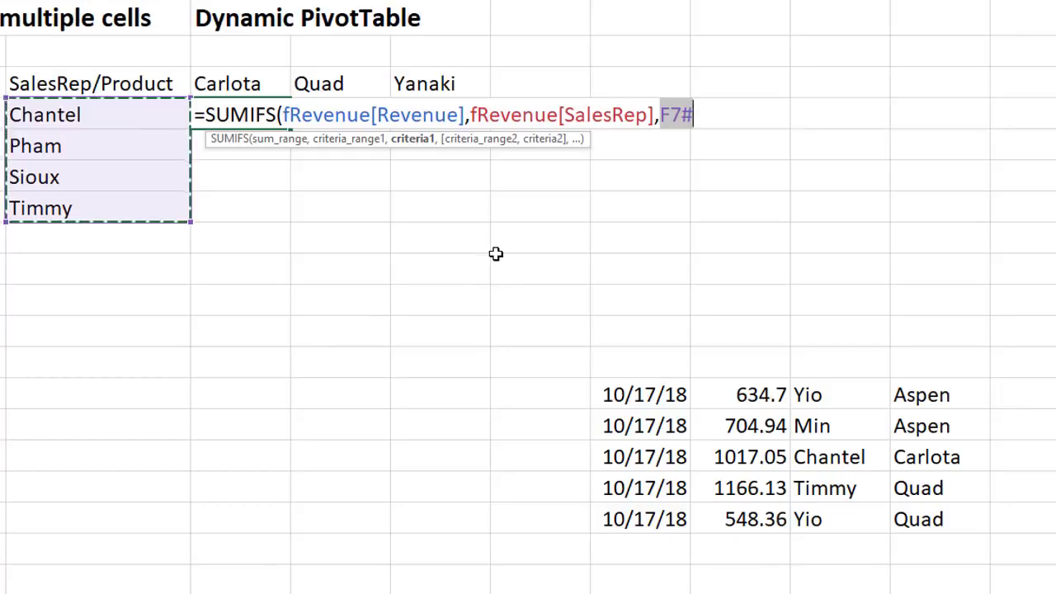
pyautogui.press('F9')
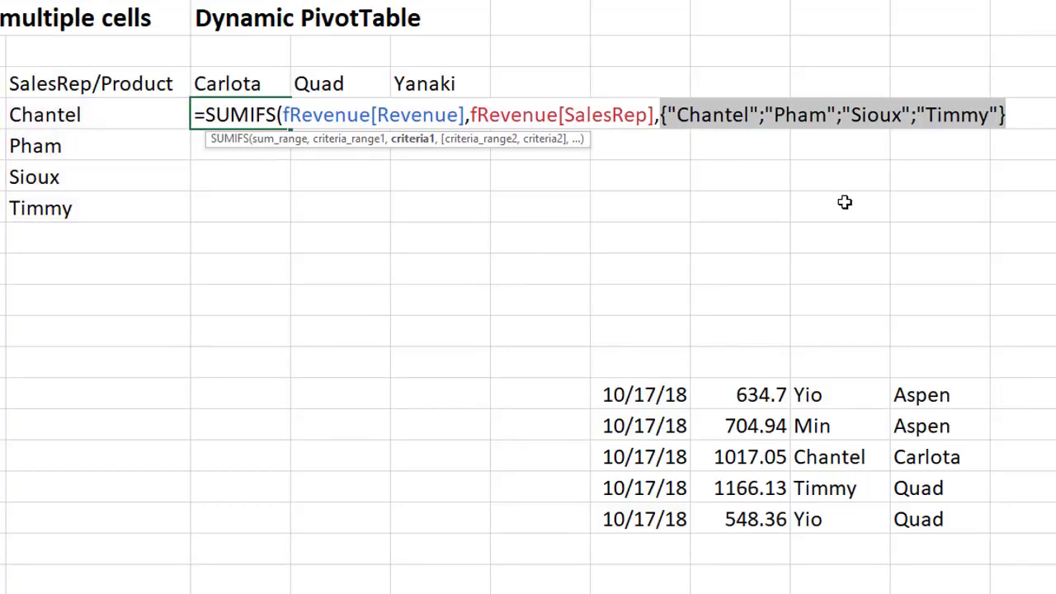
pyautogui.hotkey('ctrl', 'z')
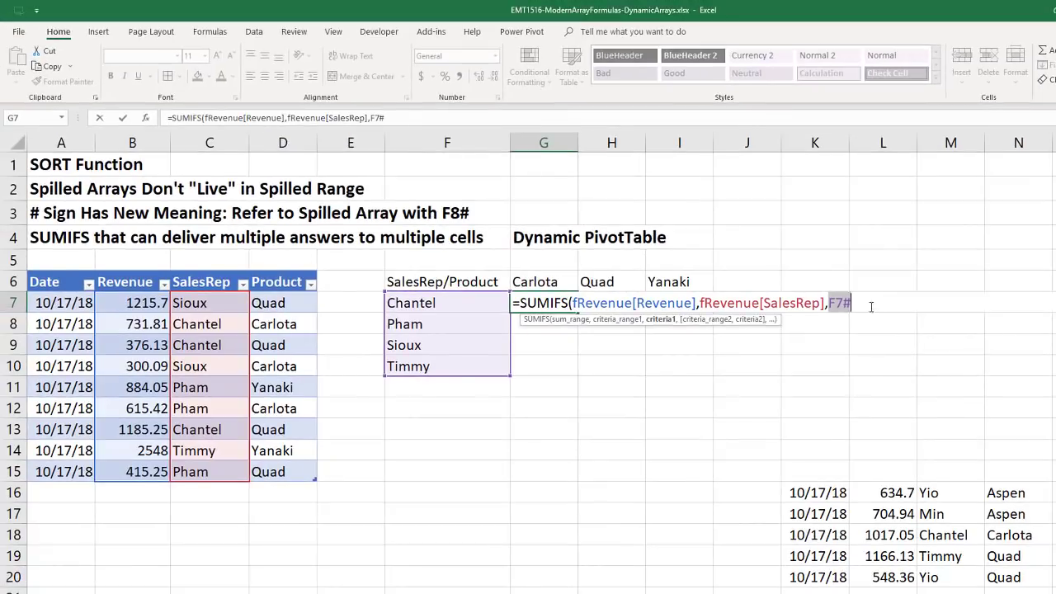
# Add fRevenue[Product] matched to G6#, preview the result array with F9, and enter the formula.
pyautogui.write(',')
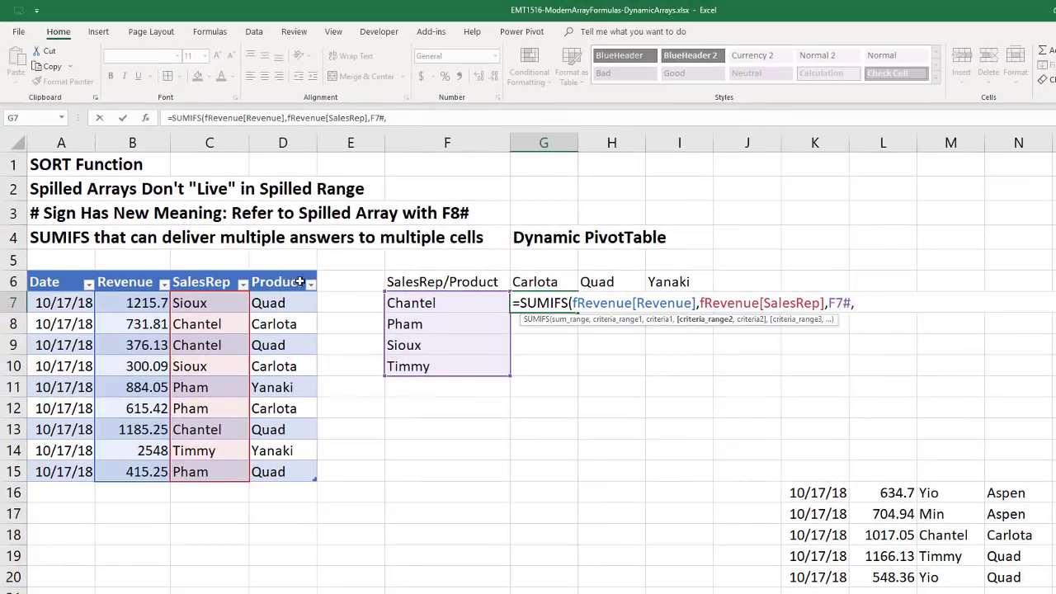
pyautogui.click(266, 270)
pyautogui.write(',')
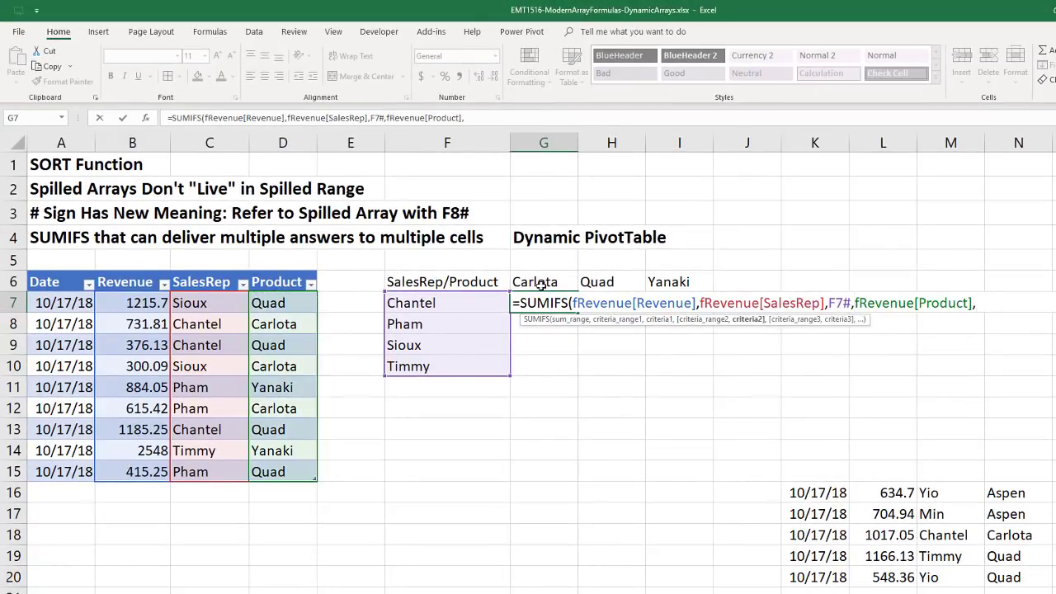
pyautogui.moveTo(583, 283); pyautogui.dragTo(680, 282)
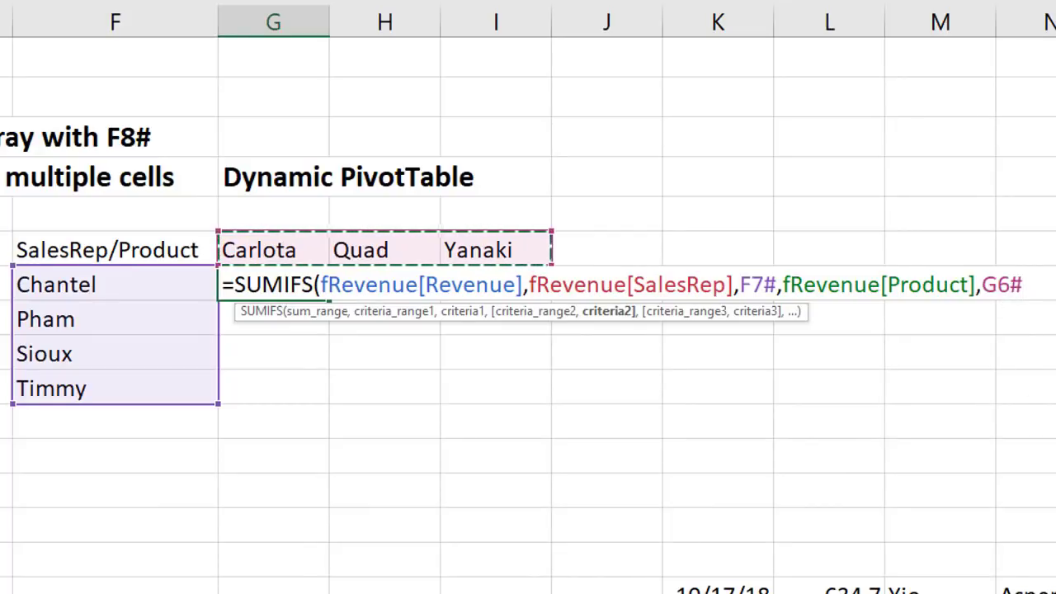
pyautogui.write(')')
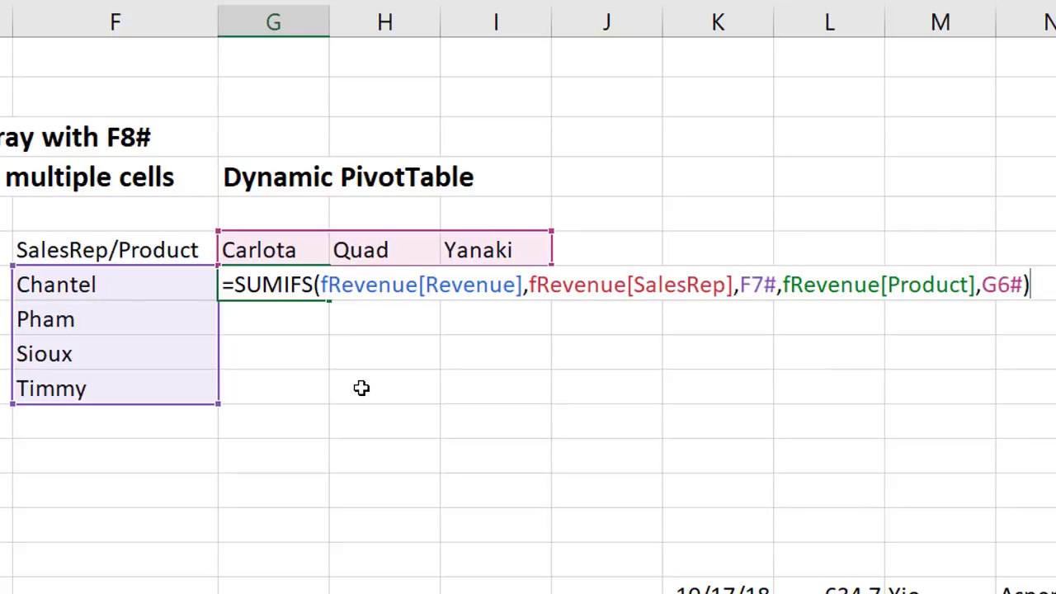
pyautogui.press('F9')
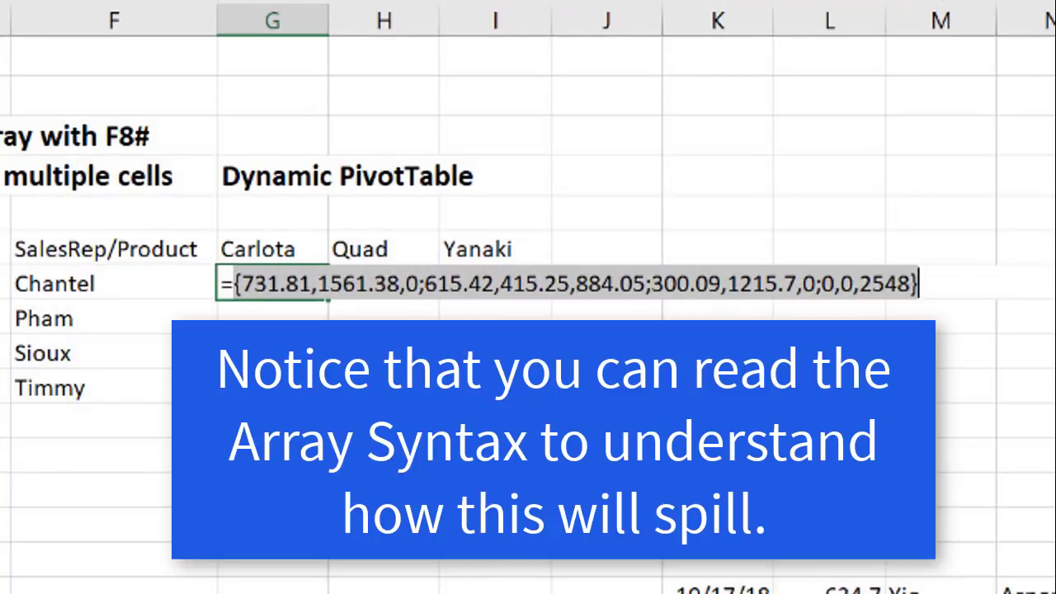
pyautogui.hotkey('ctrl', 'z')
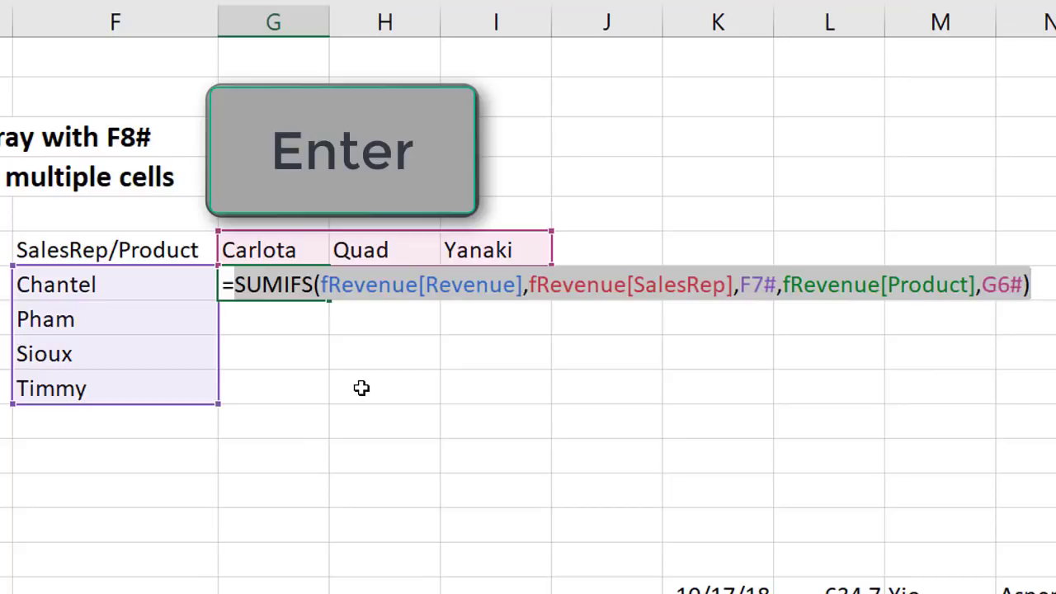
pyautogui.press('Return')
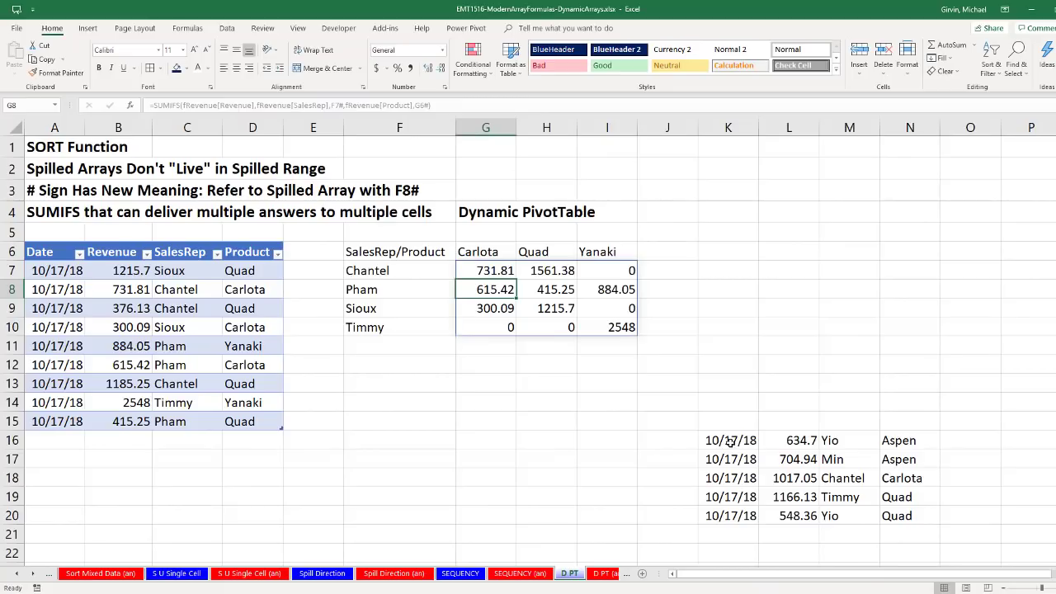
# Copy the five extra records in K16:N20 and paste them at A16 below the fRevenue table.
pyautogui.moveTo(726, 440); pyautogui.dragTo(889, 505)
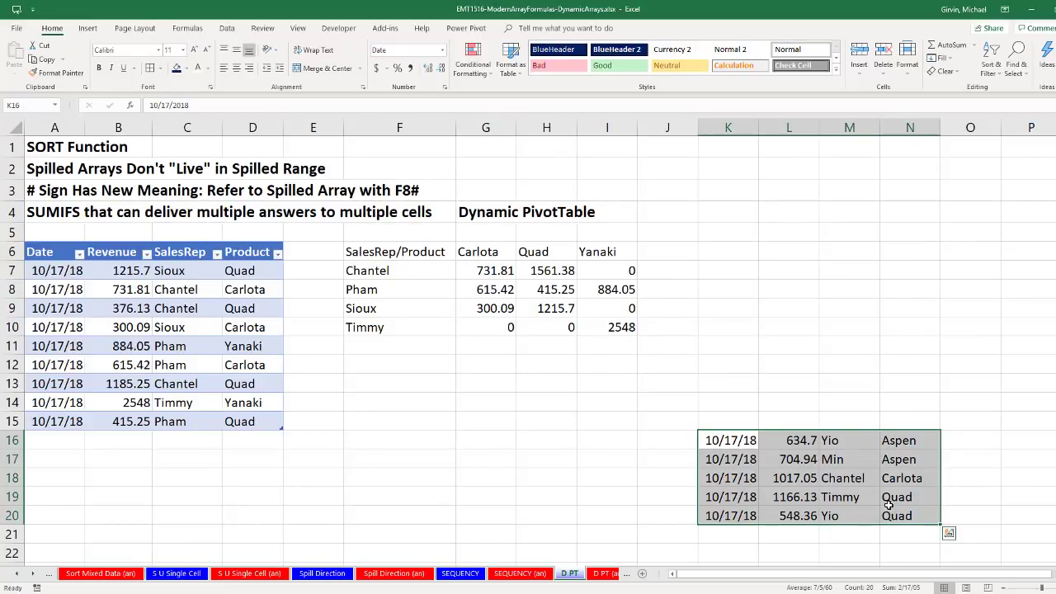
pyautogui.hotkey('ctrl', 'c')
pyautogui.click(43, 439)
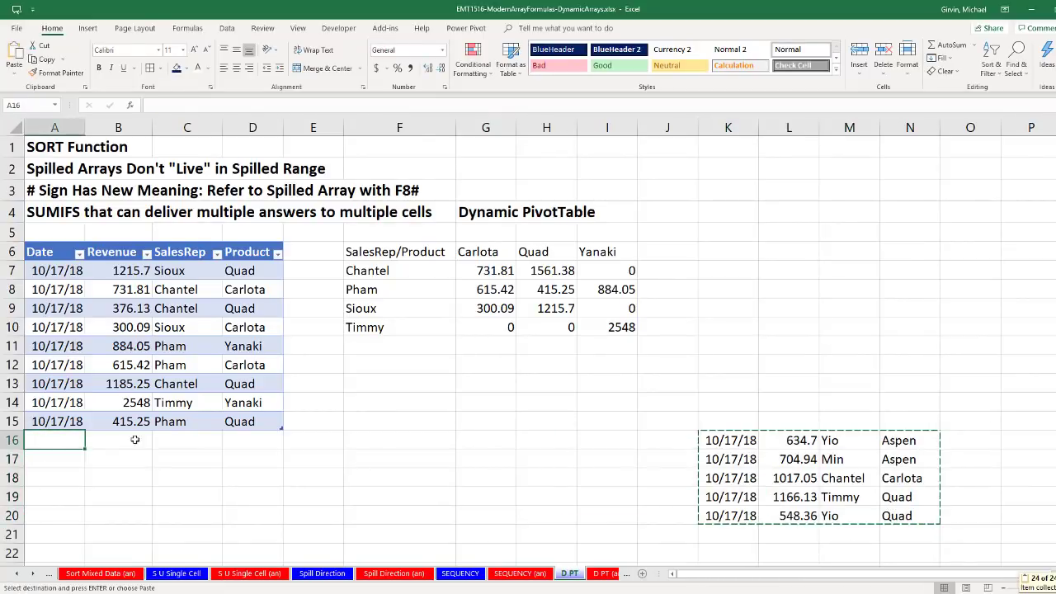
pyautogui.hotkey('ctrl', 'v')
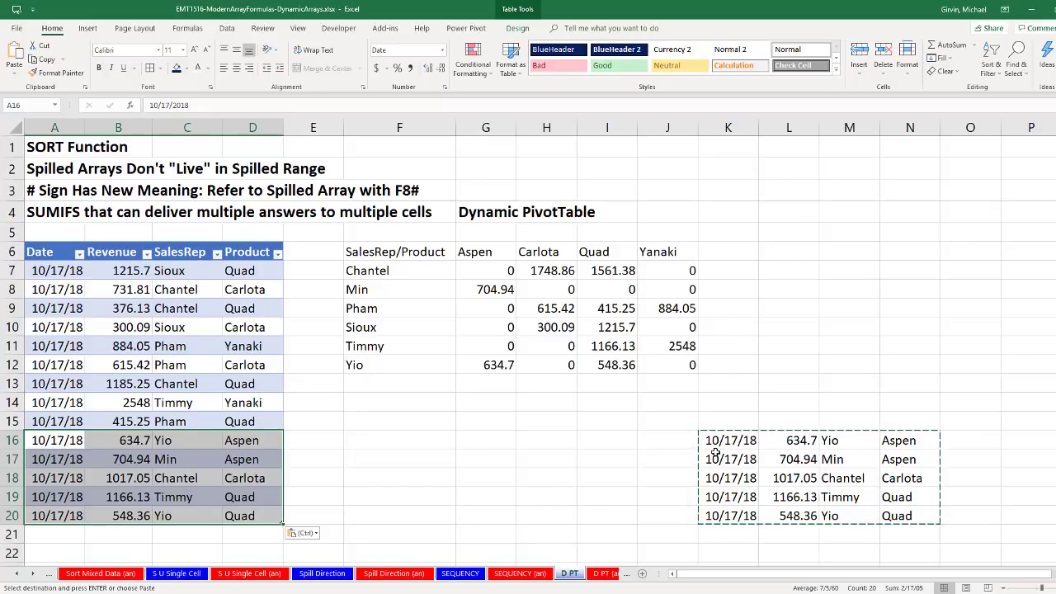
# Confirm G7's SUMIFS grid now covers 6 reps by 4 products, then navigate the sheet tabs.
pyautogui.doubleClick(486, 265)
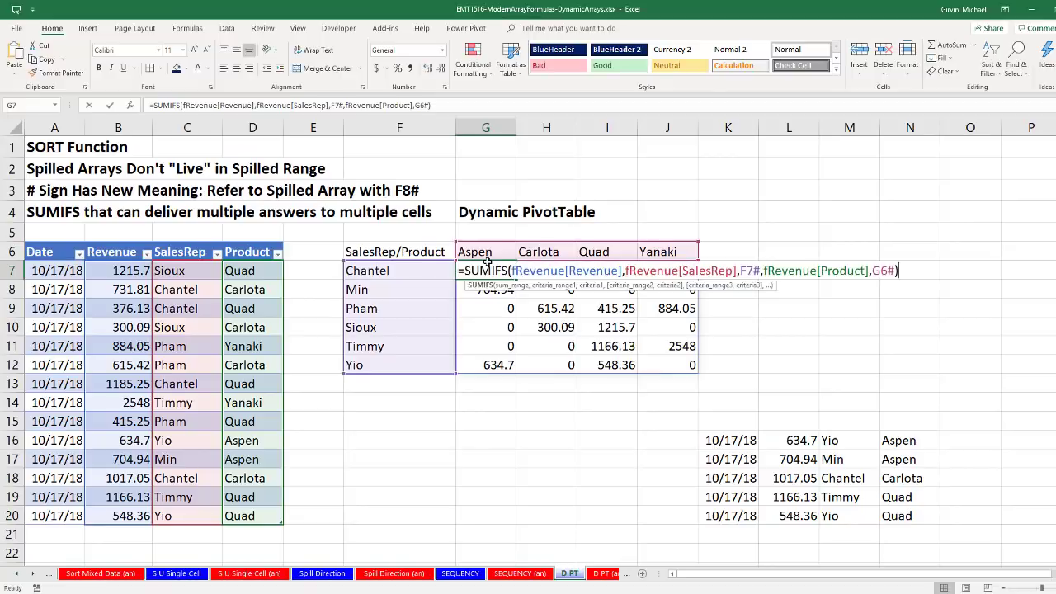
pyautogui.press('Escape')
pyautogui.click(33, 575)
pyautogui.click(33, 576)
pyautogui.click(33, 576)
pyautogui.click(33, 576)
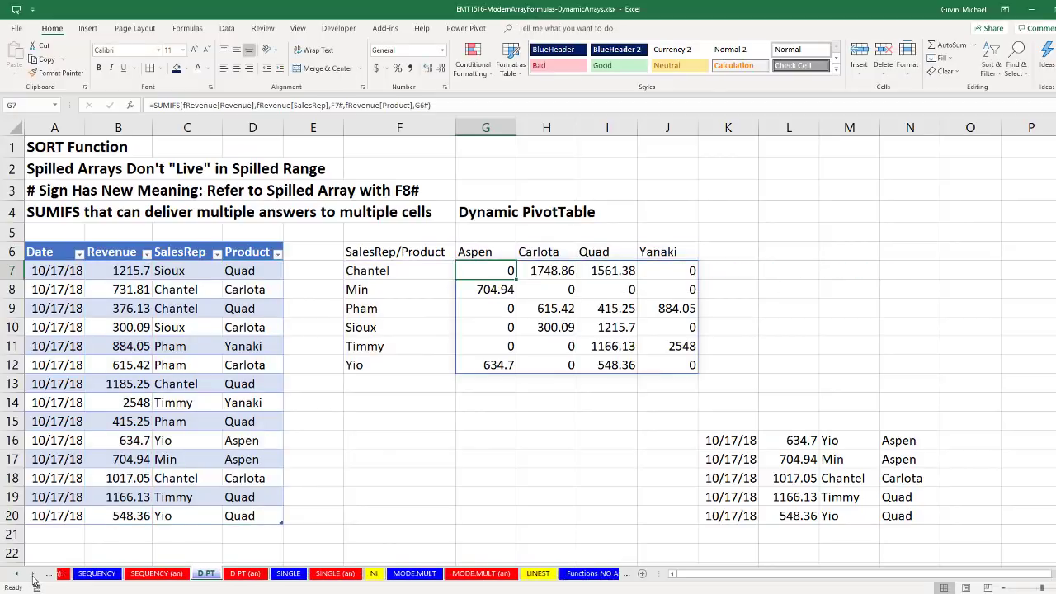
pyautogui.click(33, 576)
# On the SINGLE sheet, enter =$H$7:$H$10 in J7.
pyautogui.click(281, 572)
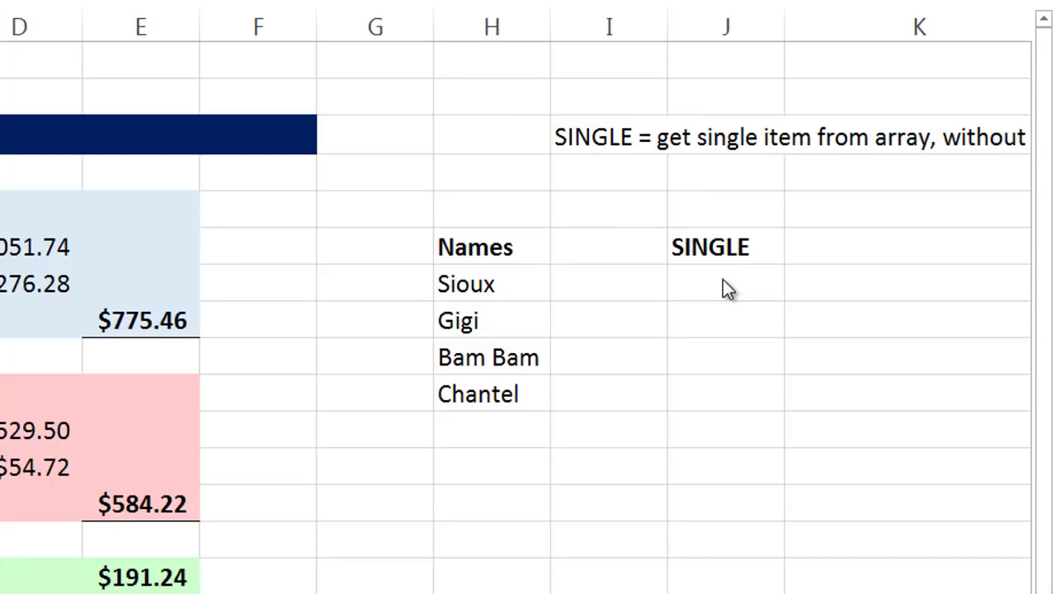
pyautogui.click(806, 179)
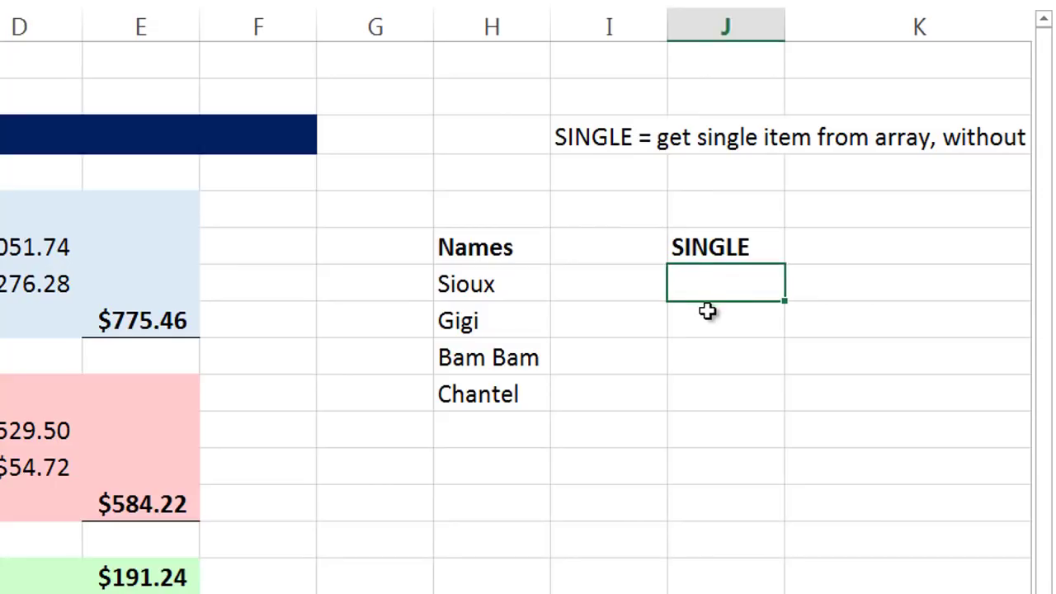
pyautogui.write('=')
pyautogui.moveTo(487, 285); pyautogui.dragTo(492, 388)
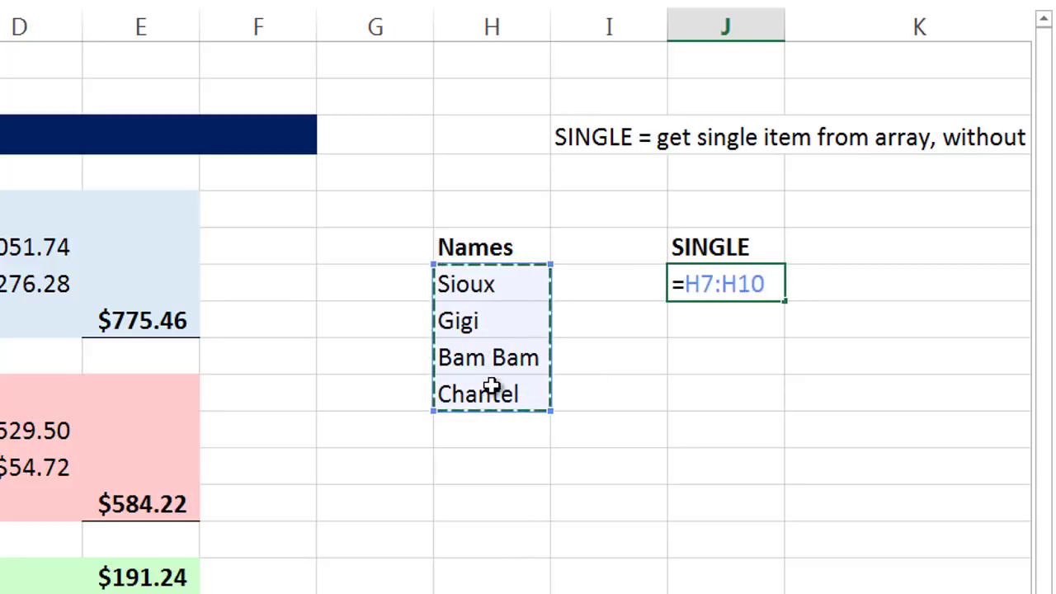
pyautogui.press('F4')
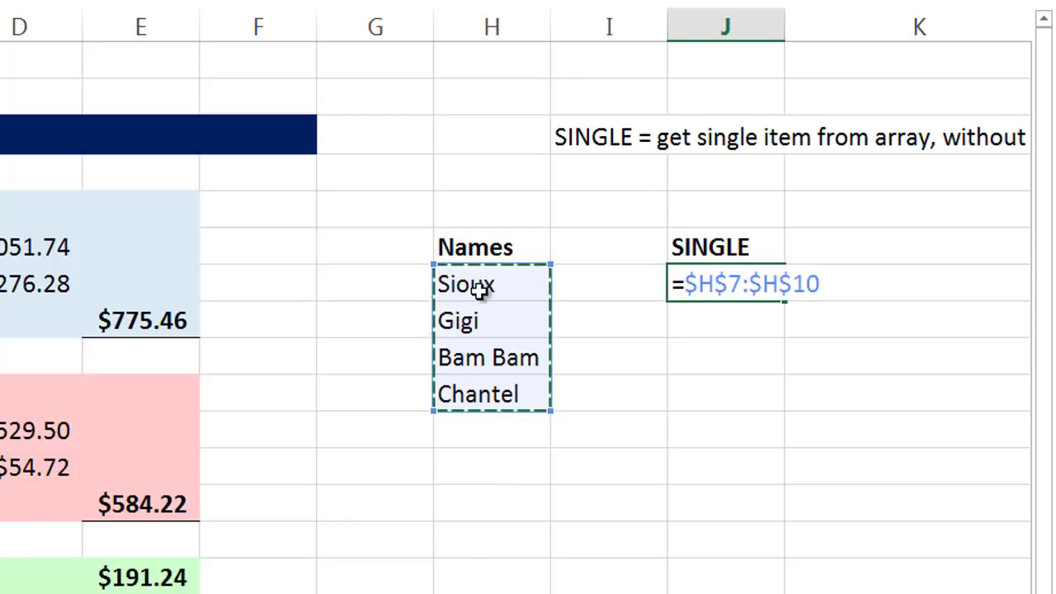
pyautogui.press('Return')
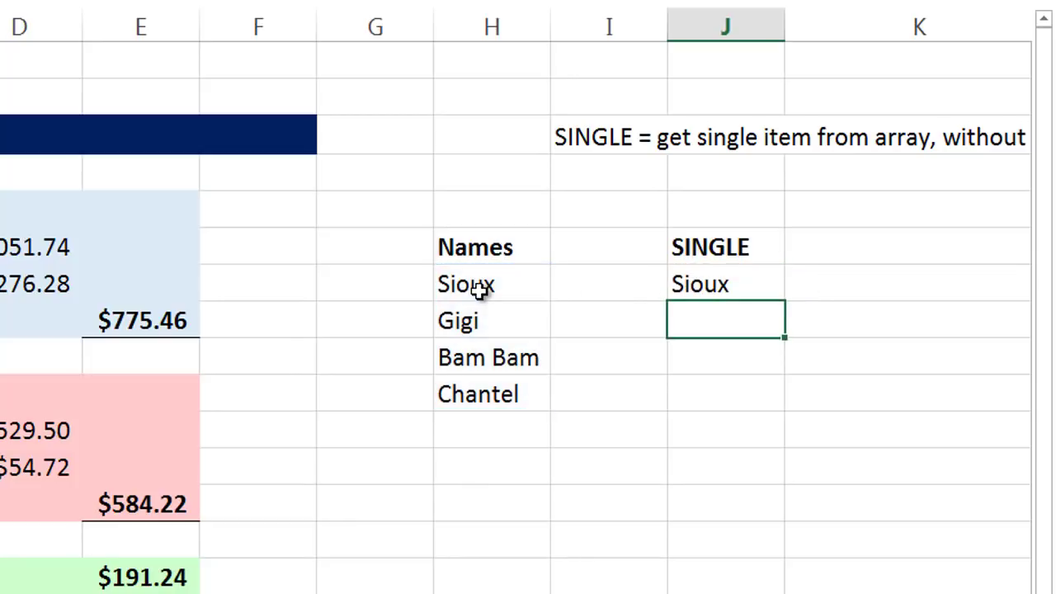
# Fill J7 down to J14 and inspect J8 (Gigi) and J11, which shows #VALUE!
pyautogui.click(711, 284)
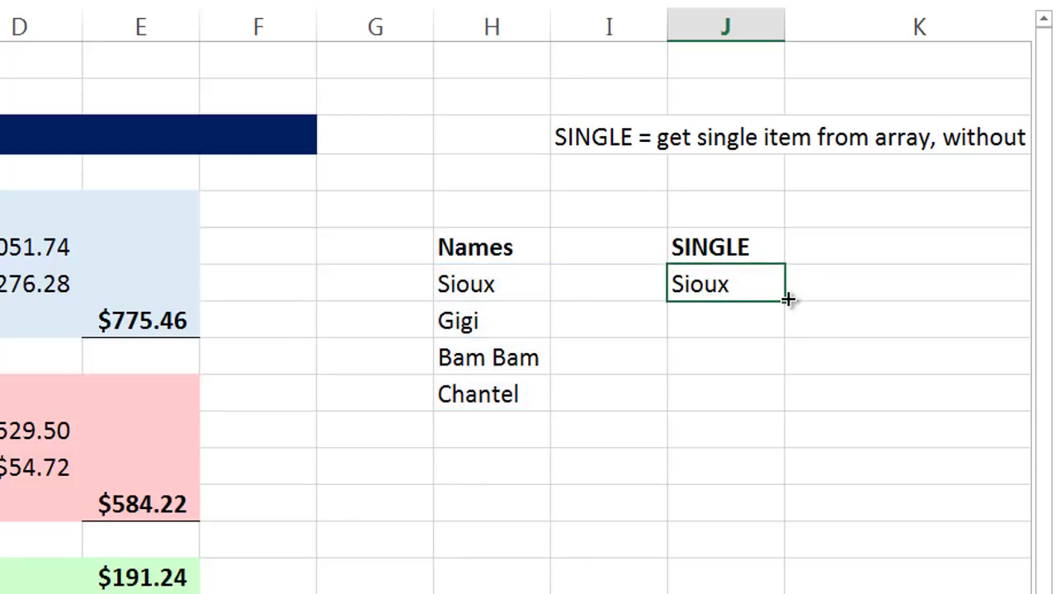
pyautogui.moveTo(788, 299); pyautogui.dragTo(767, 569)
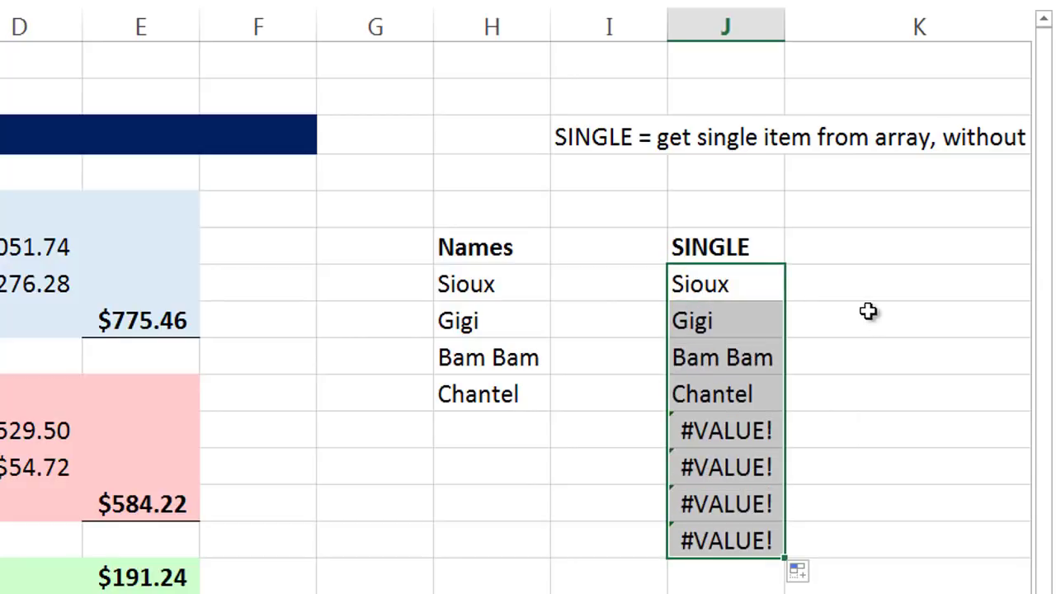
pyautogui.doubleClick(733, 327)
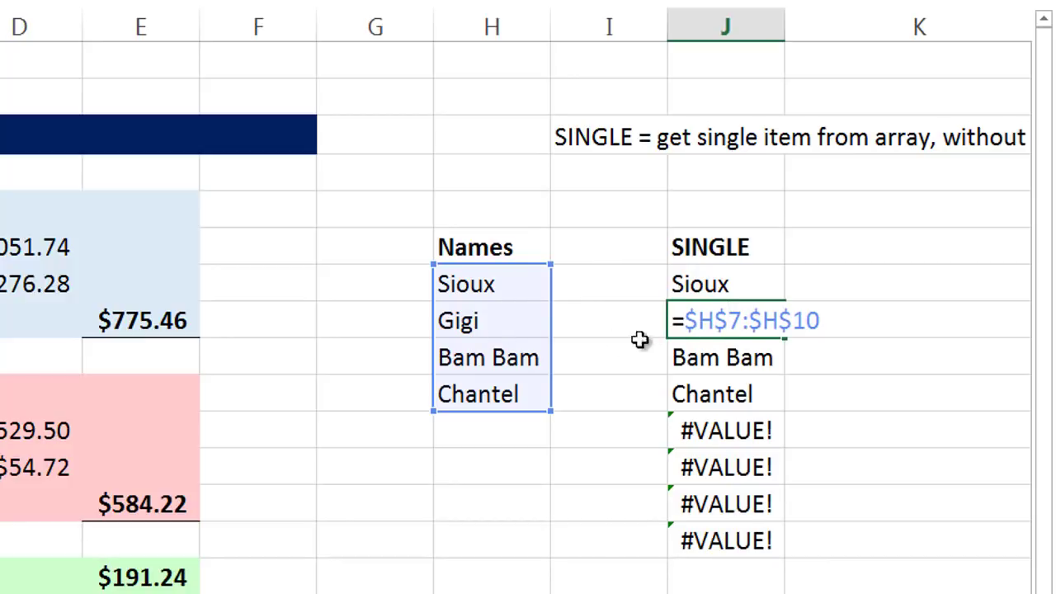
pyautogui.hotkey('ctrl', 'Return')
pyautogui.doubleClick(714, 435)
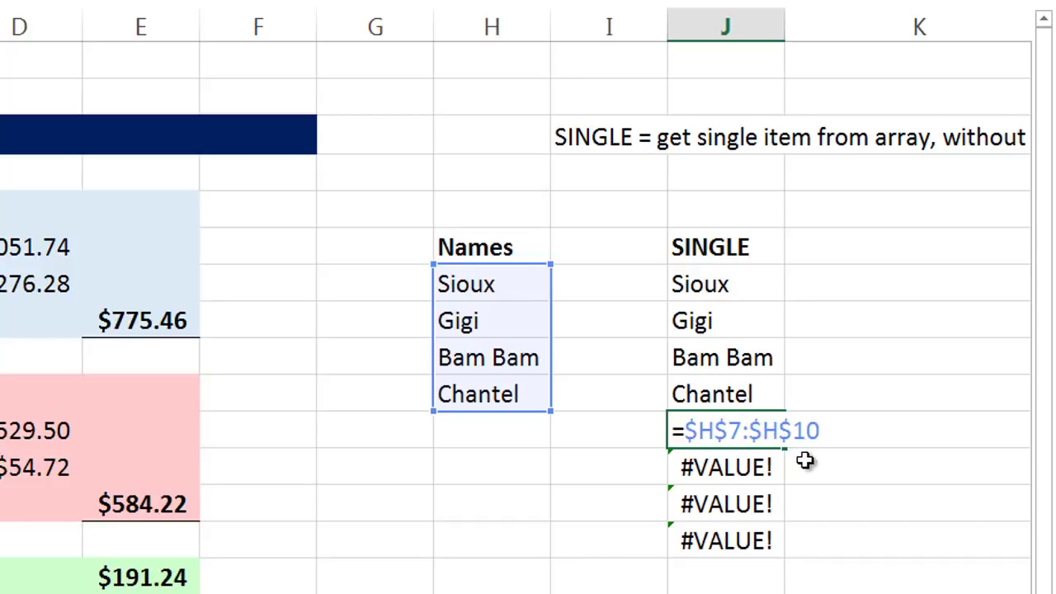
pyautogui.hotkey('ctrl', 'Return')
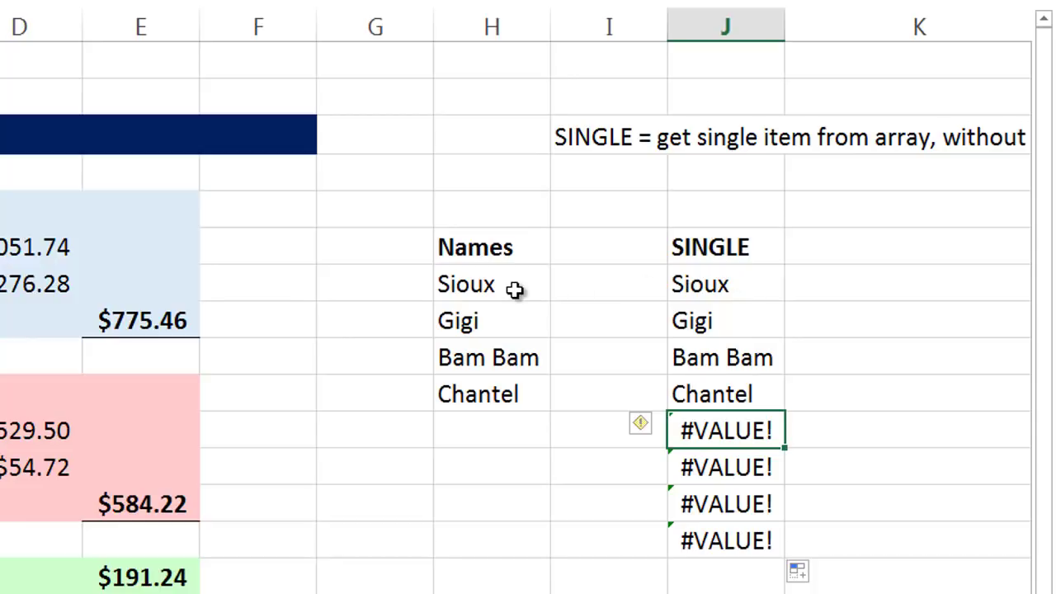
pyautogui.click(693, 284)
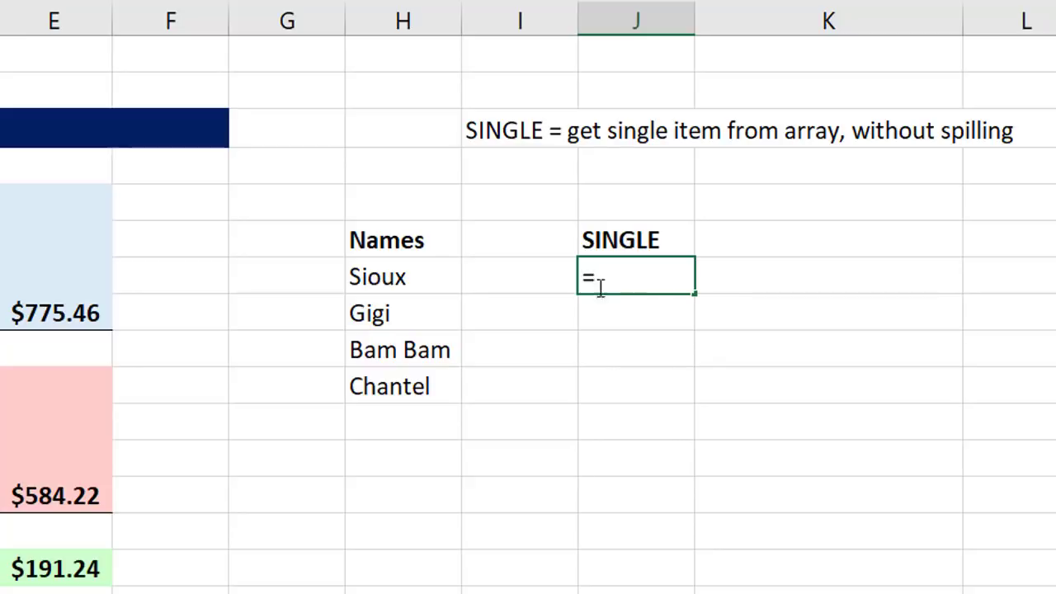
# Re-enter the H7:H10 names range in J7 and wrap it as =SINGLE($H$7:$H$10).
pyautogui.moveTo(407, 272); pyautogui.dragTo(405, 388)
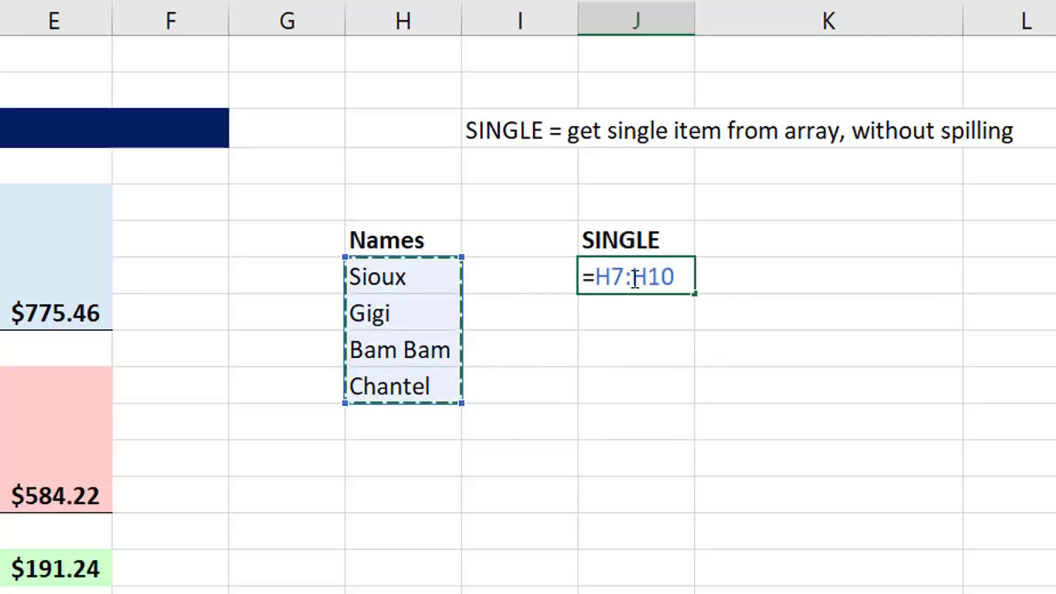
pyautogui.press('Return')
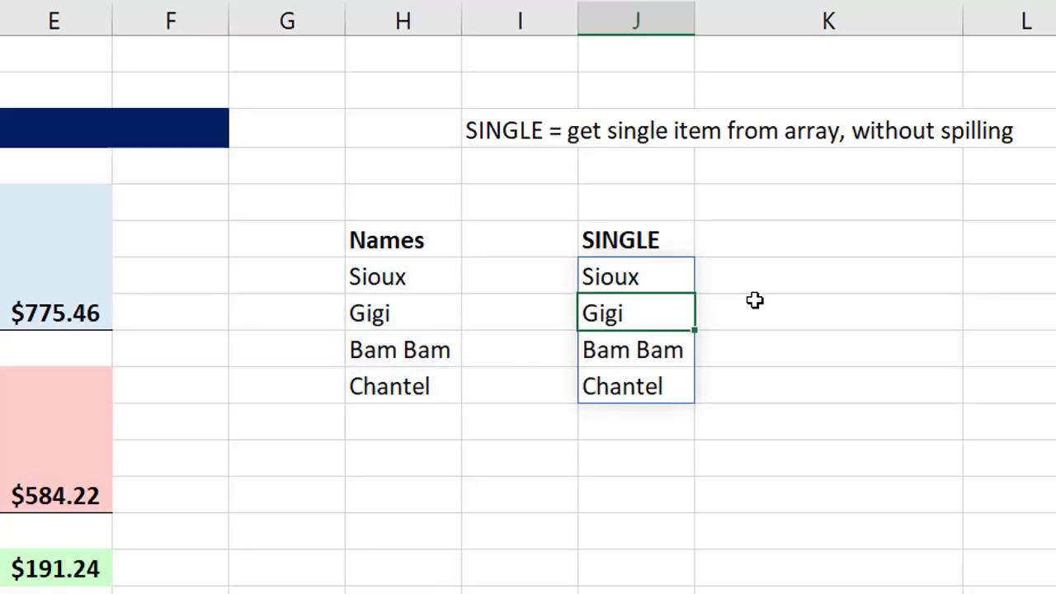
pyautogui.click(667, 278)
pyautogui.press('F2')
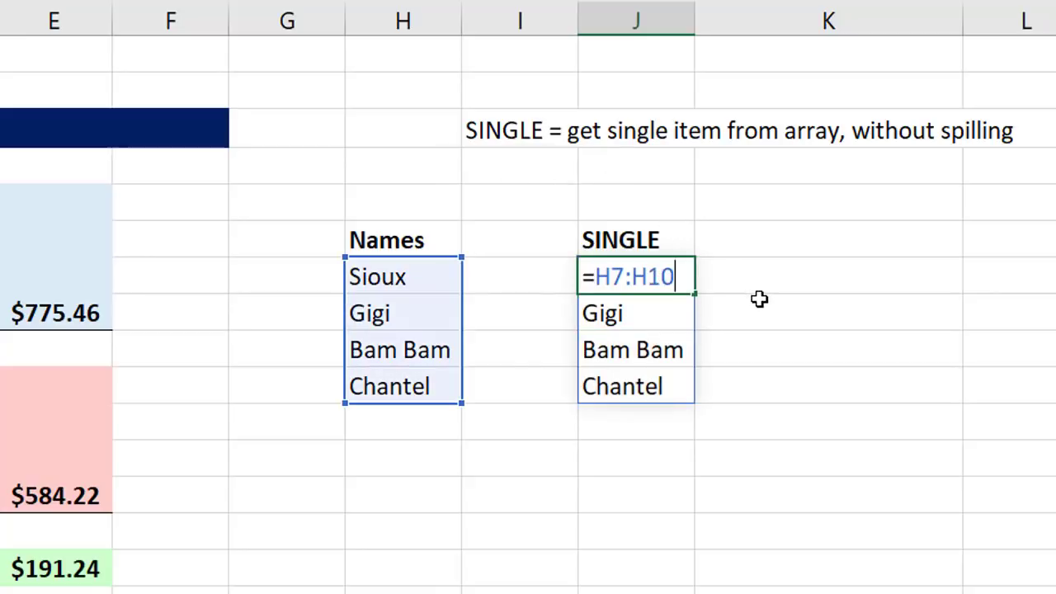
pyautogui.click(614, 276)
pyautogui.press('F4')
pyautogui.click(597, 276)
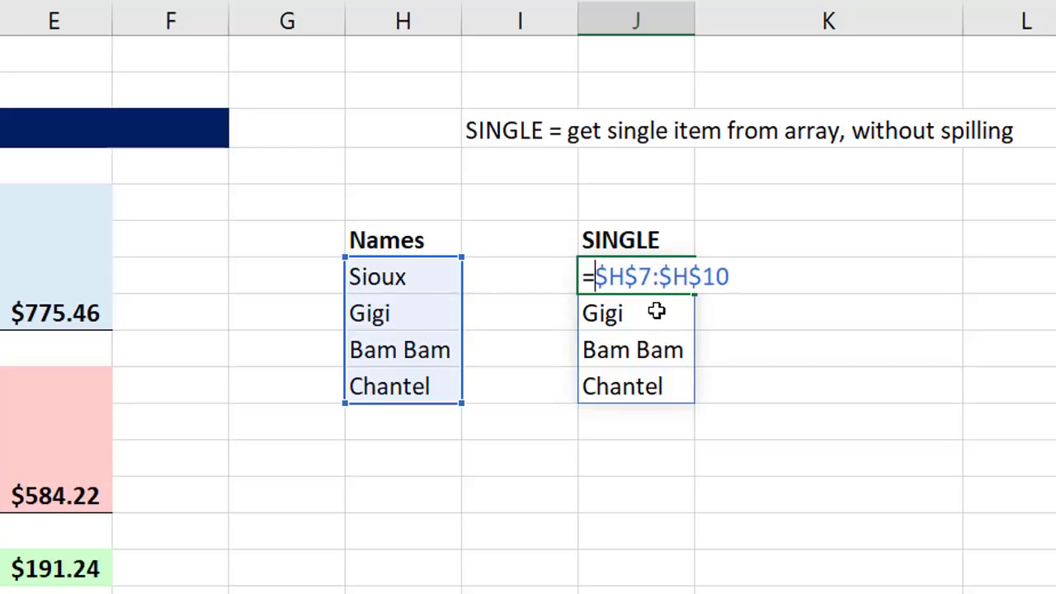
pyautogui.write('sing')
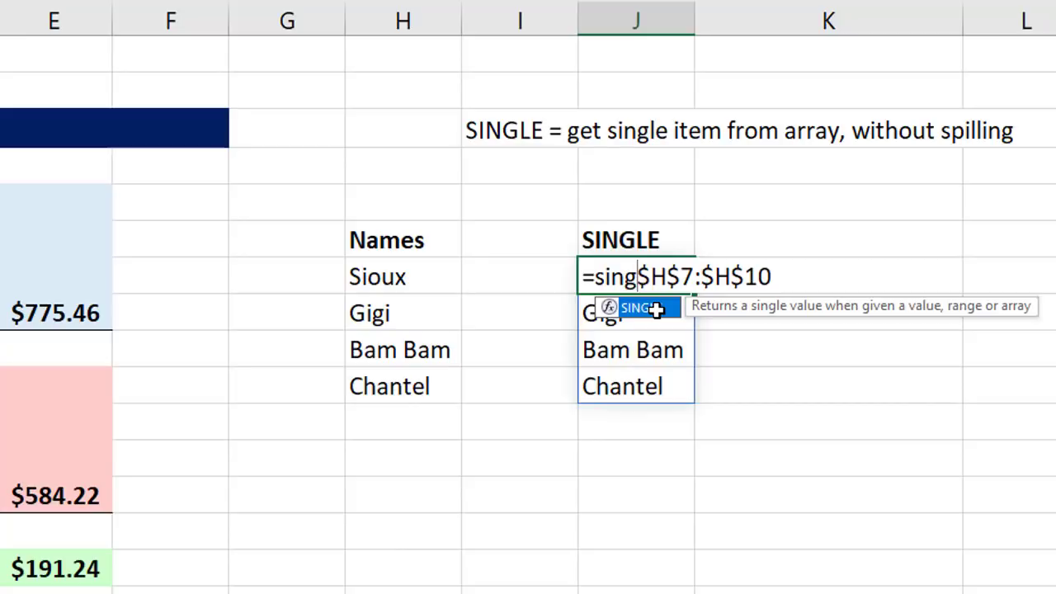
pyautogui.doubleClick(654, 310)
pyautogui.click(851, 276)
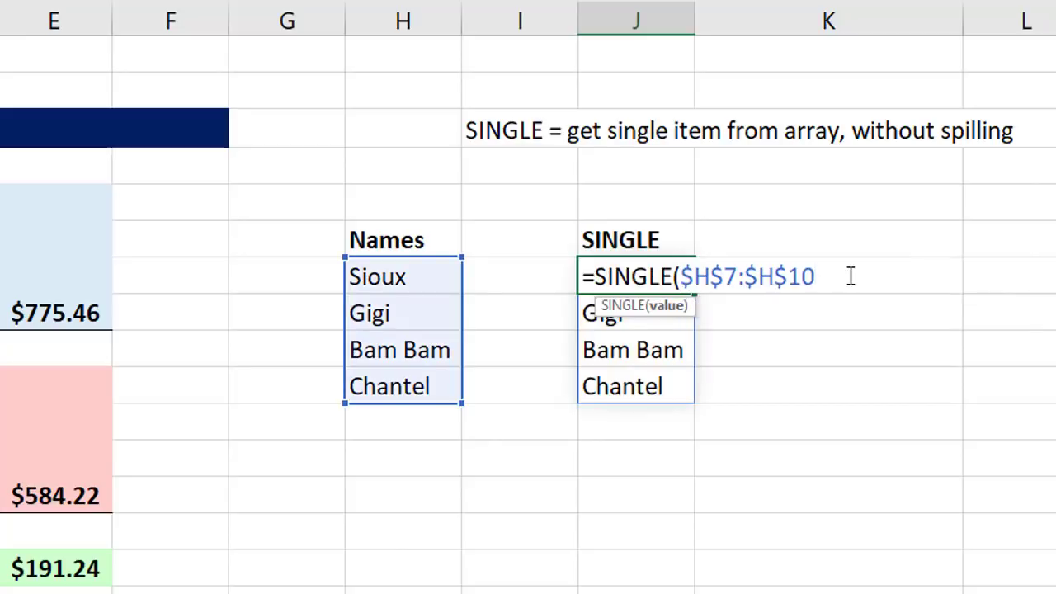
pyautogui.write(')')
pyautogui.press('Return')
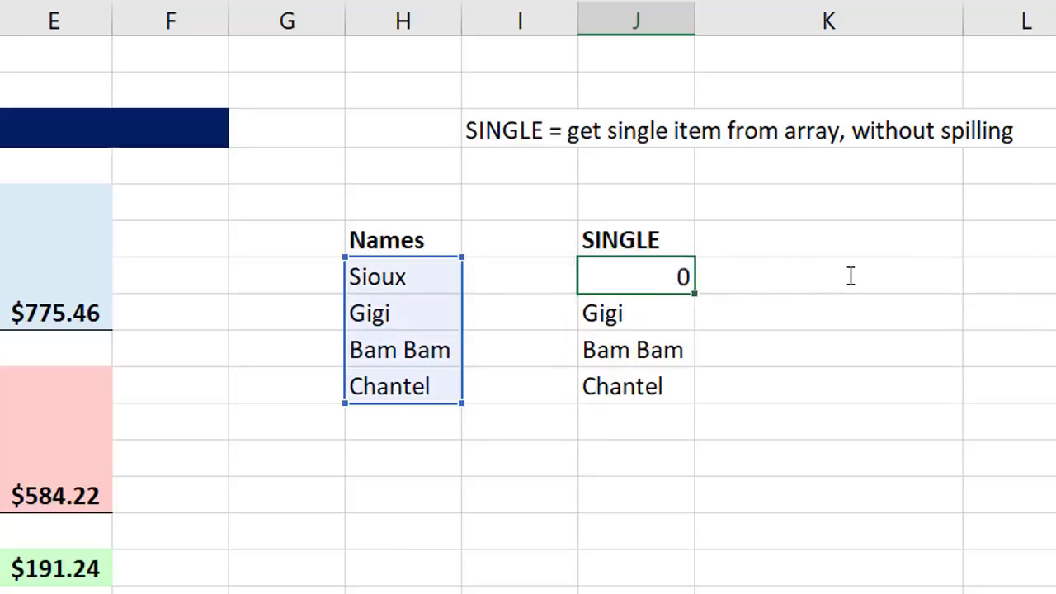
# Copy J7's SINGLE formula down to J13 and check J9 and the #VALUE! in J11.
pyautogui.click(672, 278)
pyautogui.moveTo(696, 296); pyautogui.dragTo(693, 503)
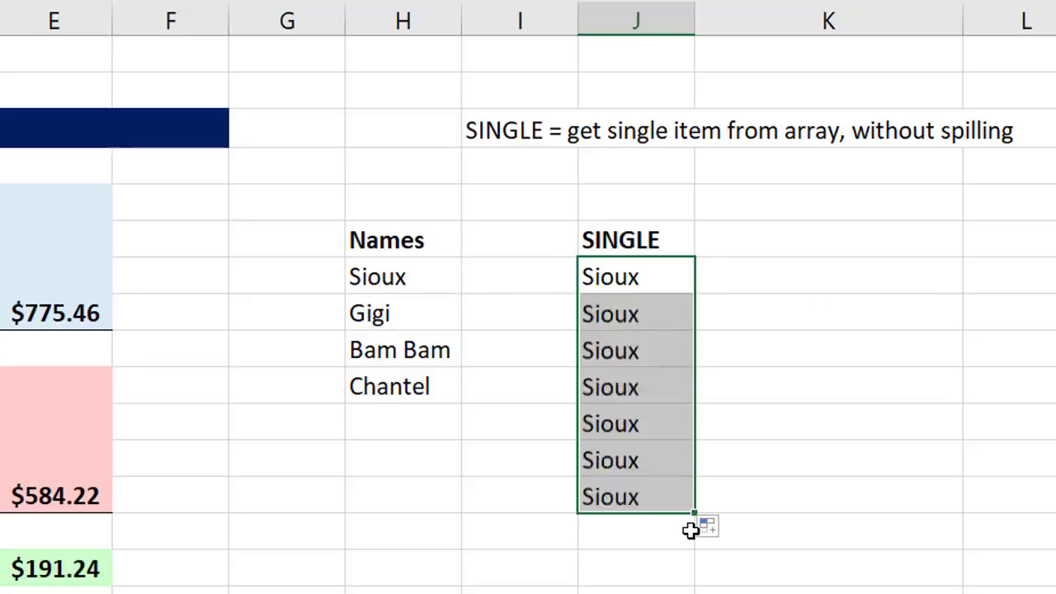
pyautogui.click(658, 353)
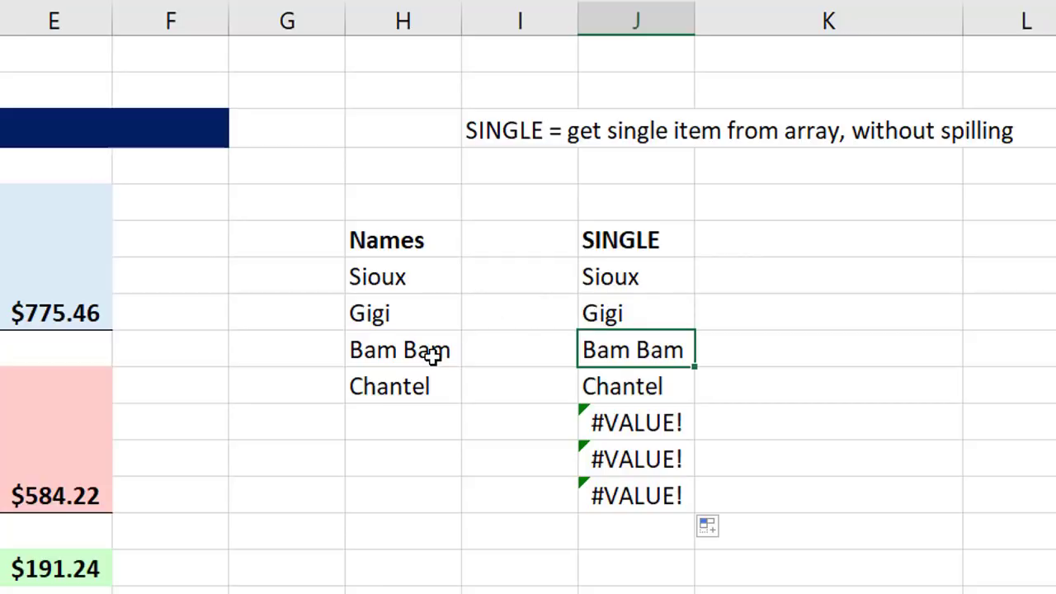
pyautogui.click(637, 423)
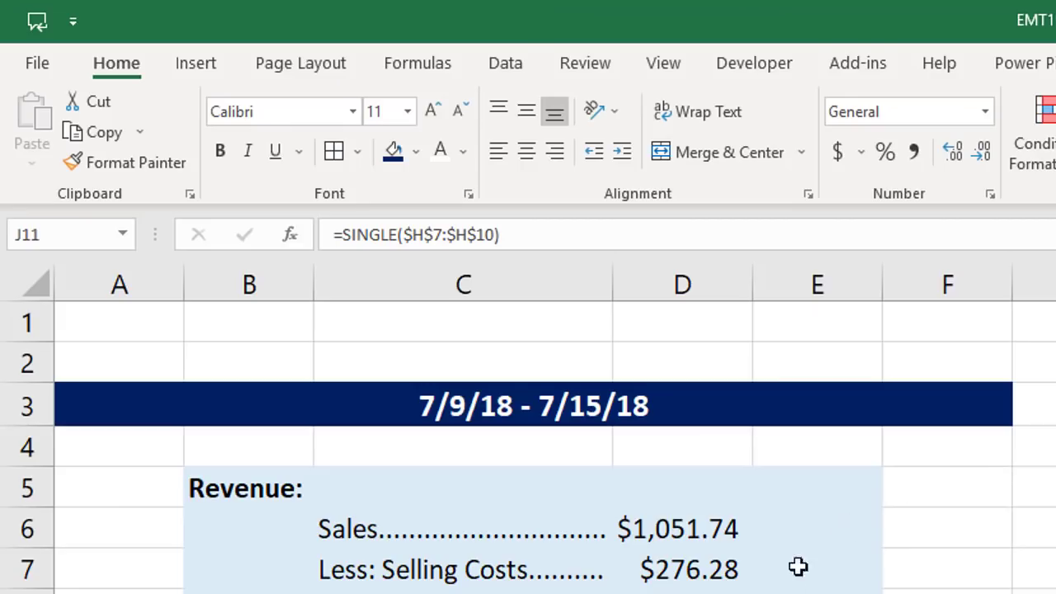
pyautogui.click(299, 405)
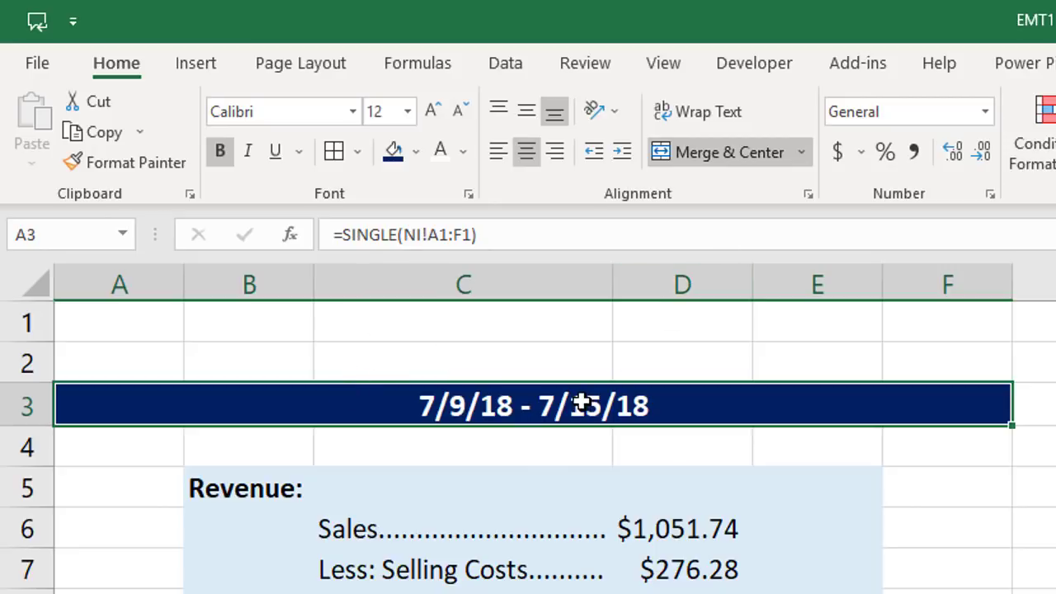
pyautogui.doubleClick(367, 236)
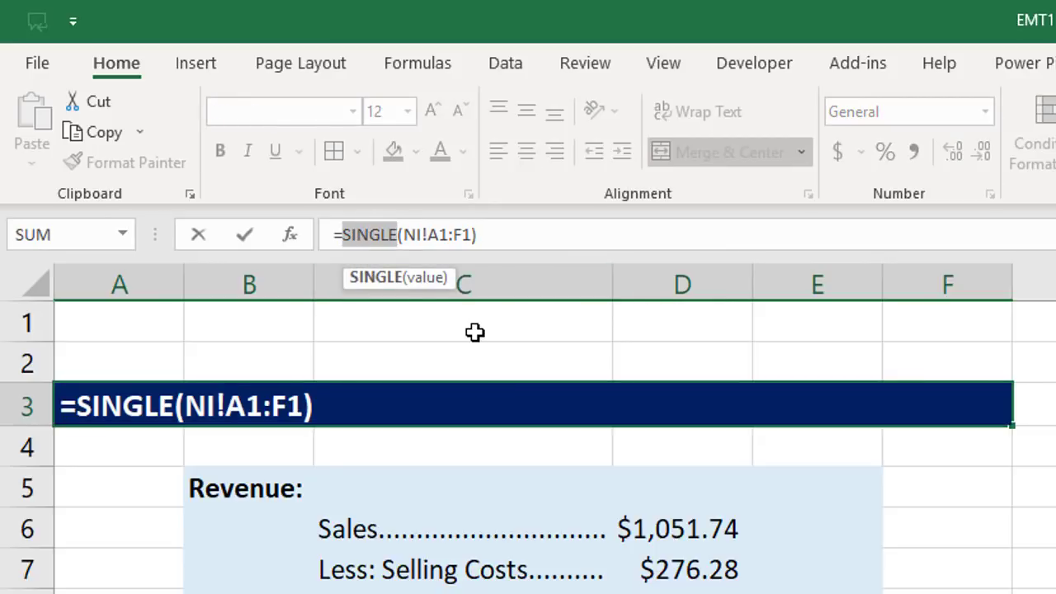
pyautogui.press('Return')
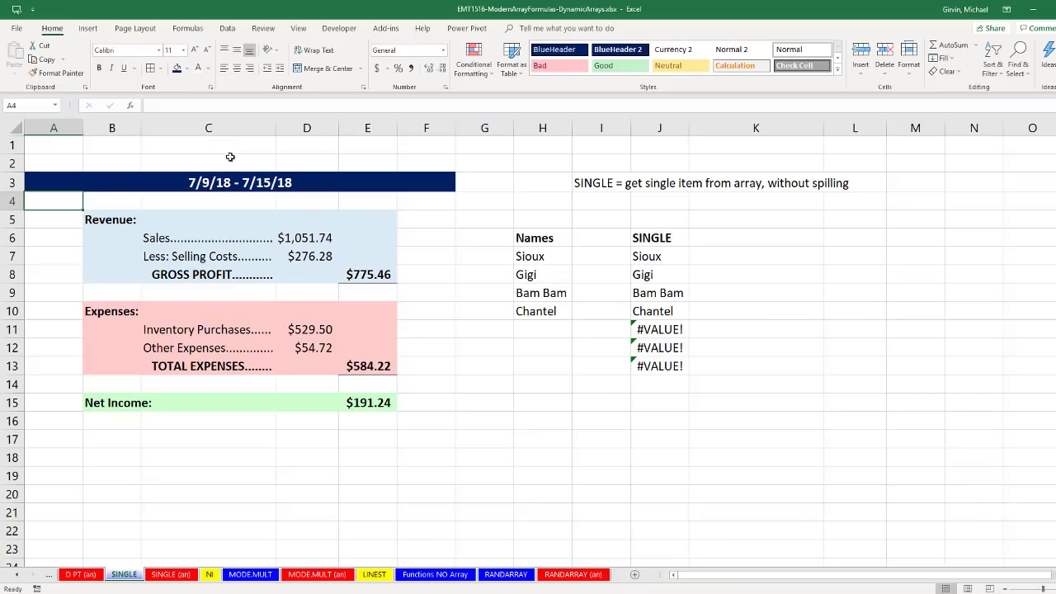
# Re-enter G4's array-argument AVERAGEIFS on Functions NO Array, dismiss the error, and open the RANDARRAY sheet.
pyautogui.click(436, 574)
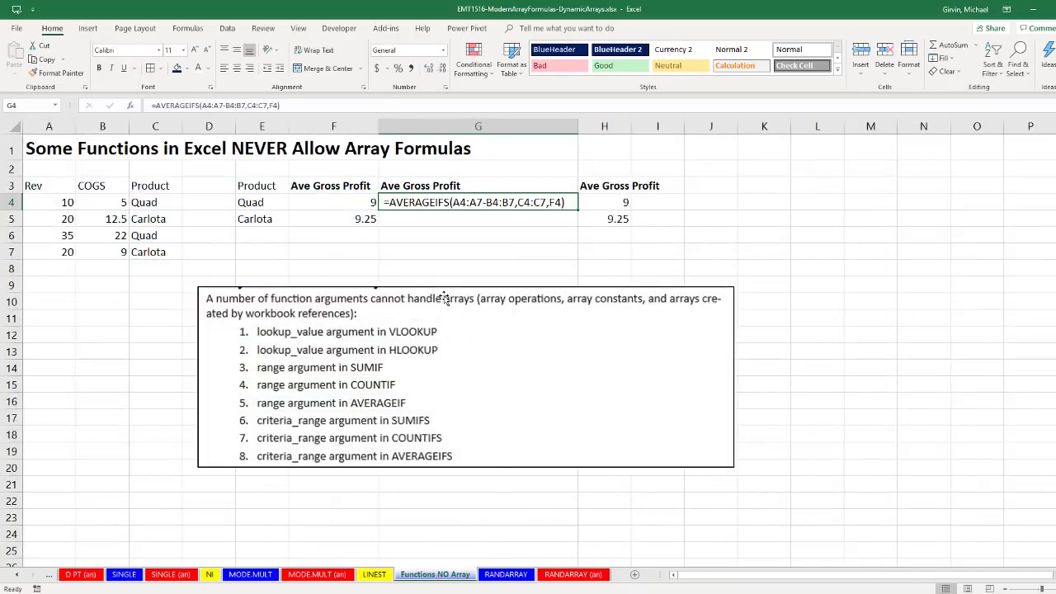
pyautogui.doubleClick(384, 200)
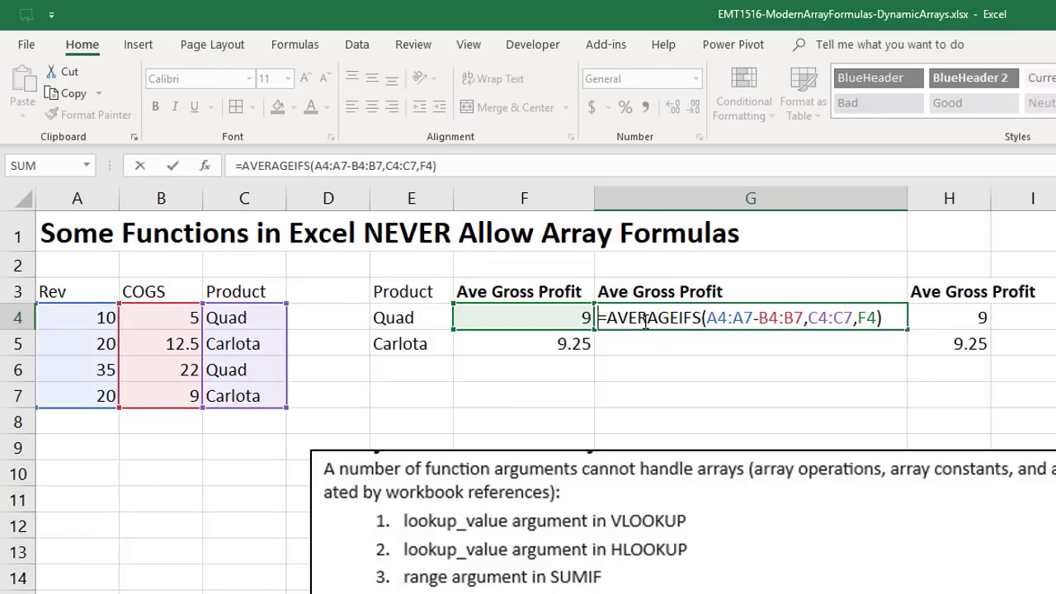
pyautogui.click(706, 318)
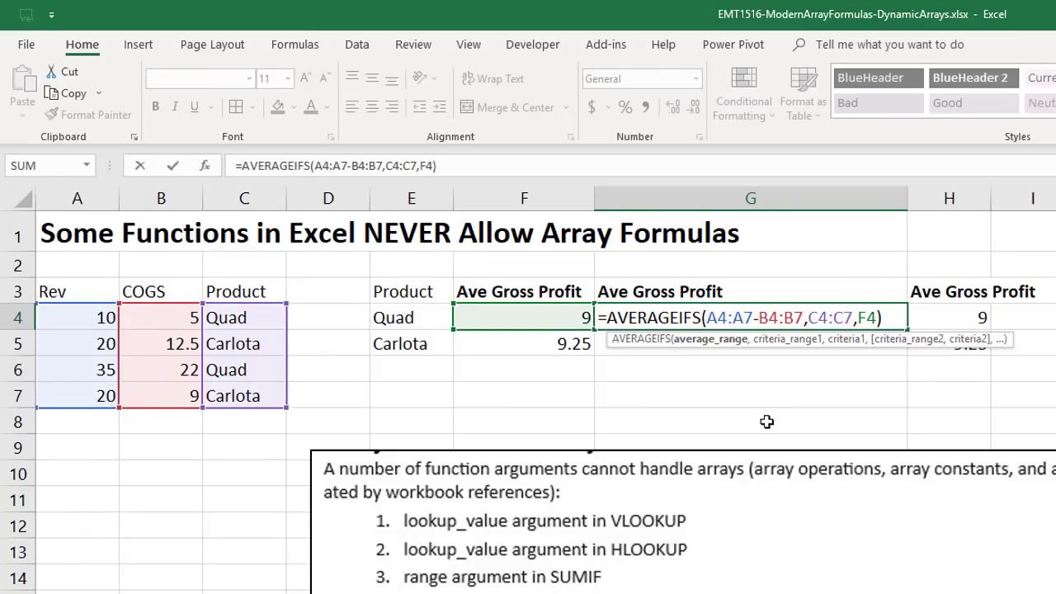
pyautogui.click(723, 345)
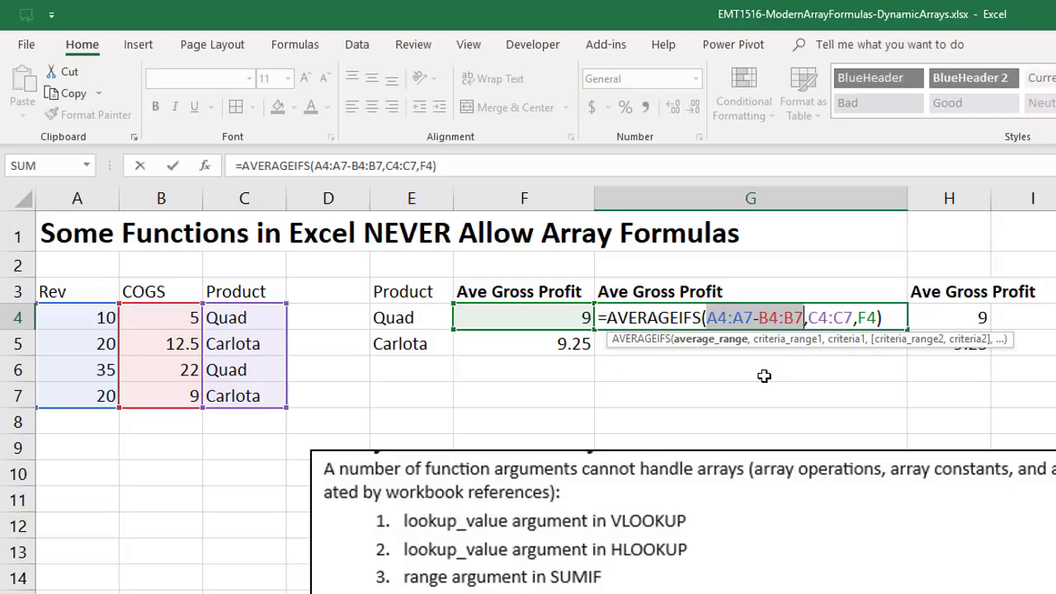
pyautogui.press('Return')
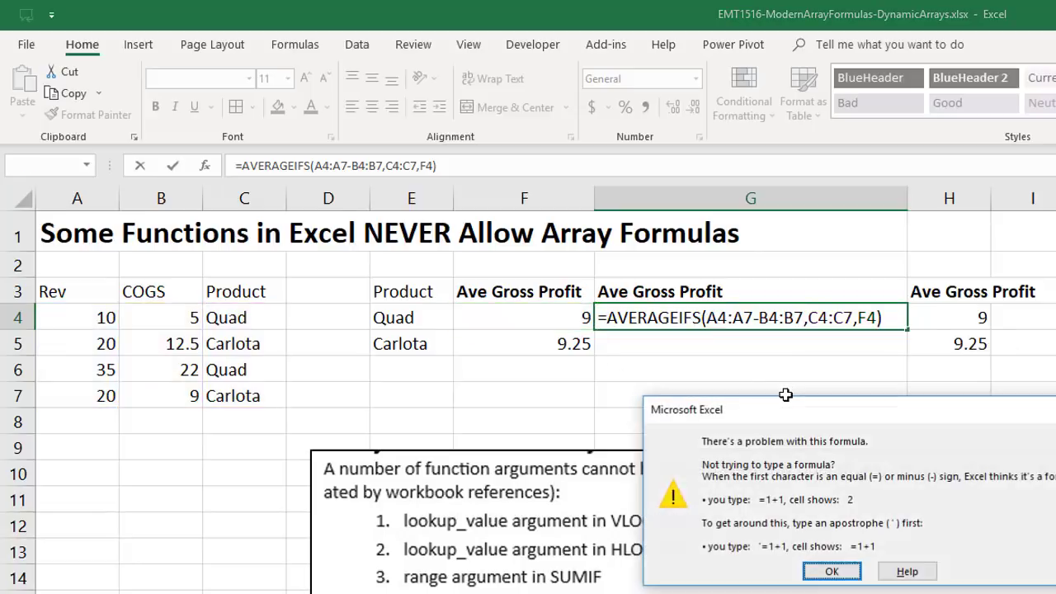
pyautogui.moveTo(831, 418); pyautogui.dragTo(725, 381)
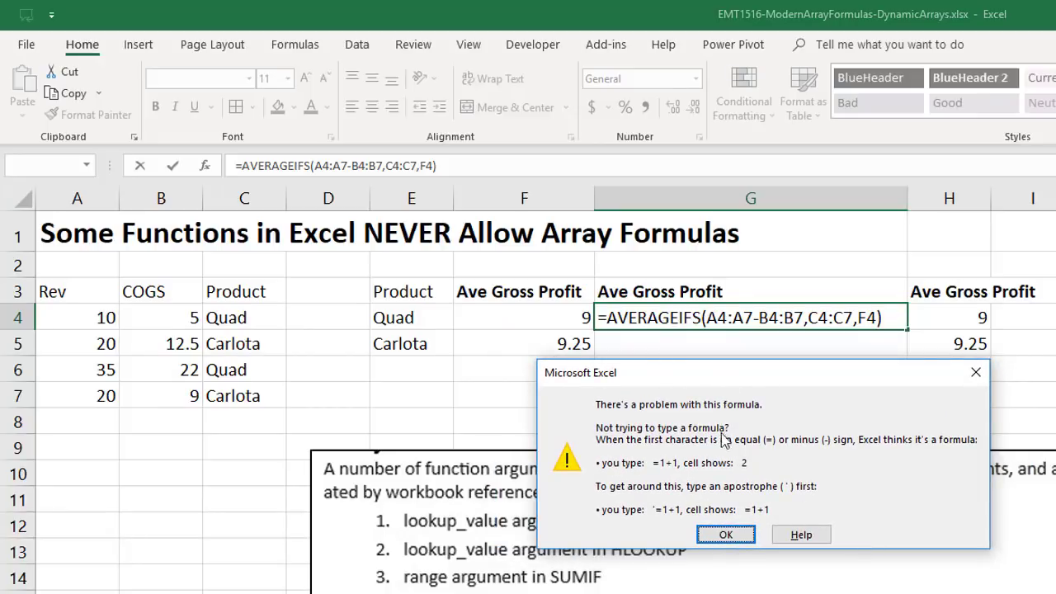
pyautogui.press('Return')
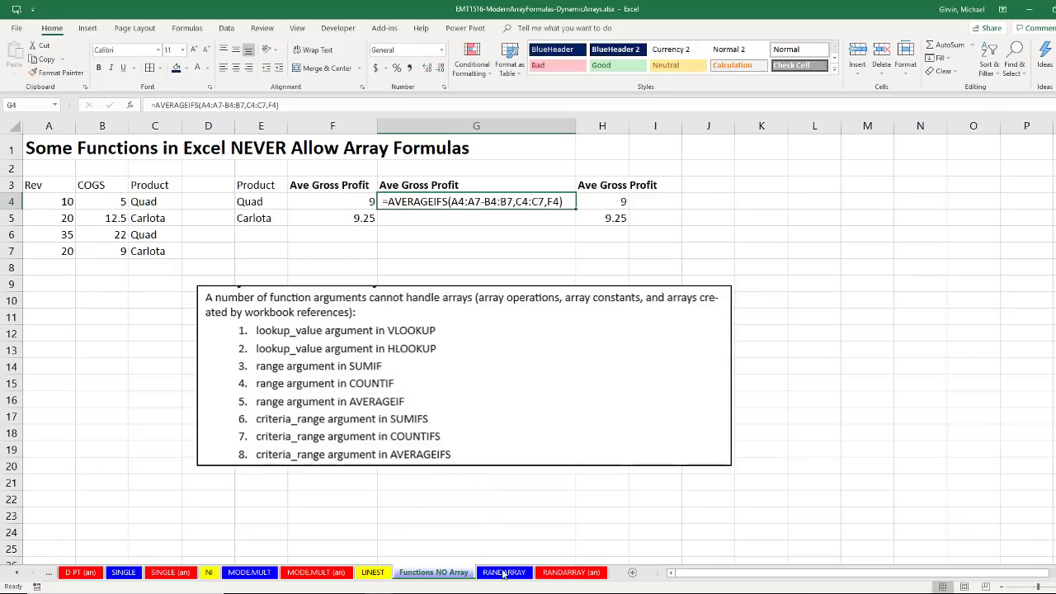
pyautogui.click(505, 571)
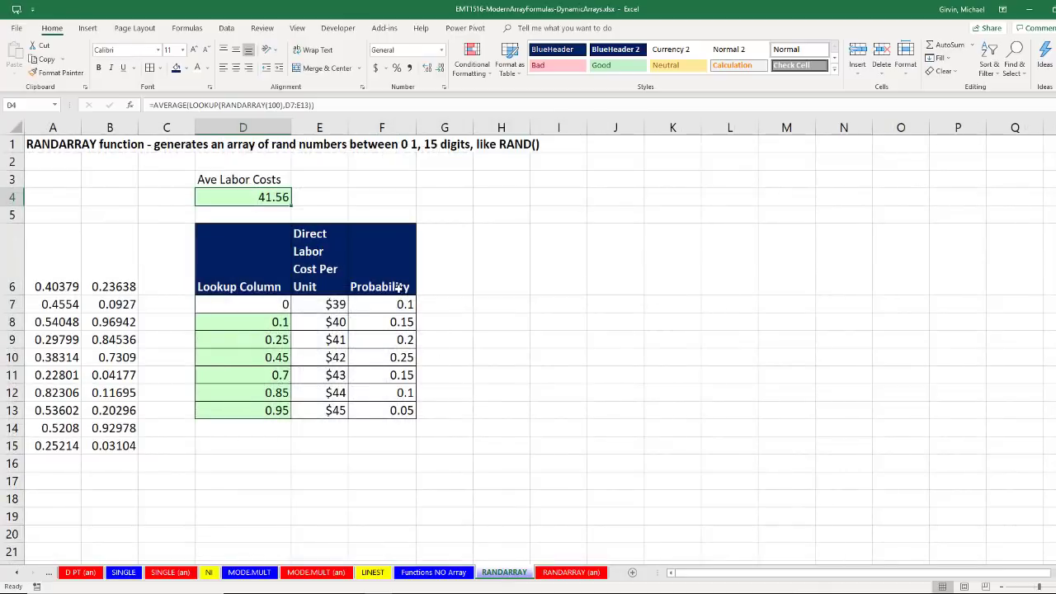
# Re-enter A6's =RANDARRAY(10,2), reviewing rows 10 and columns 2, to regenerate the random numbers.
pyautogui.click(54, 279)
pyautogui.doubleClick(53, 281)
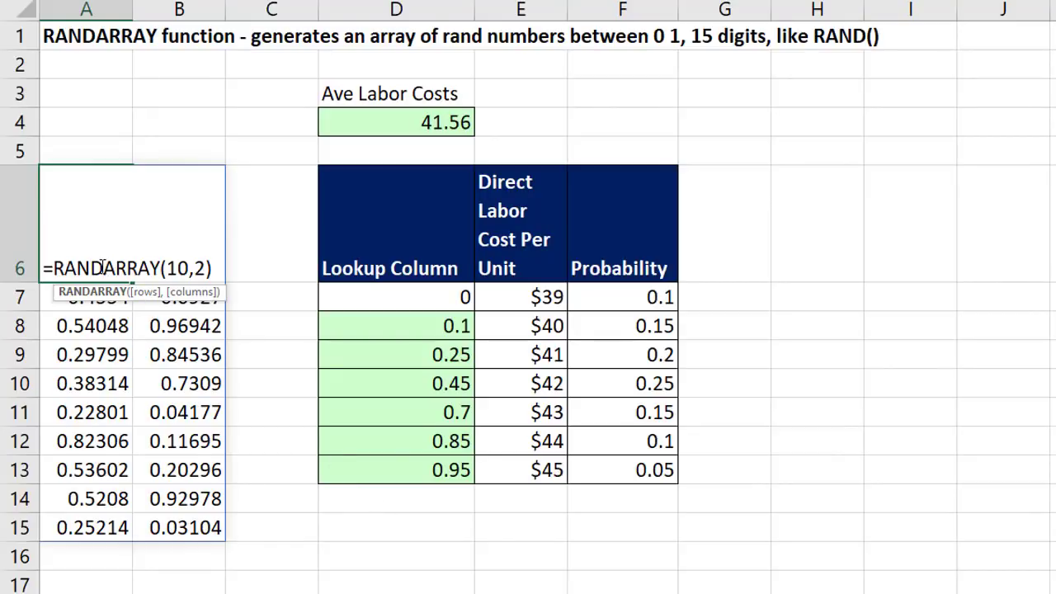
pyautogui.moveTo(102, 268); pyautogui.dragTo(53, 268)
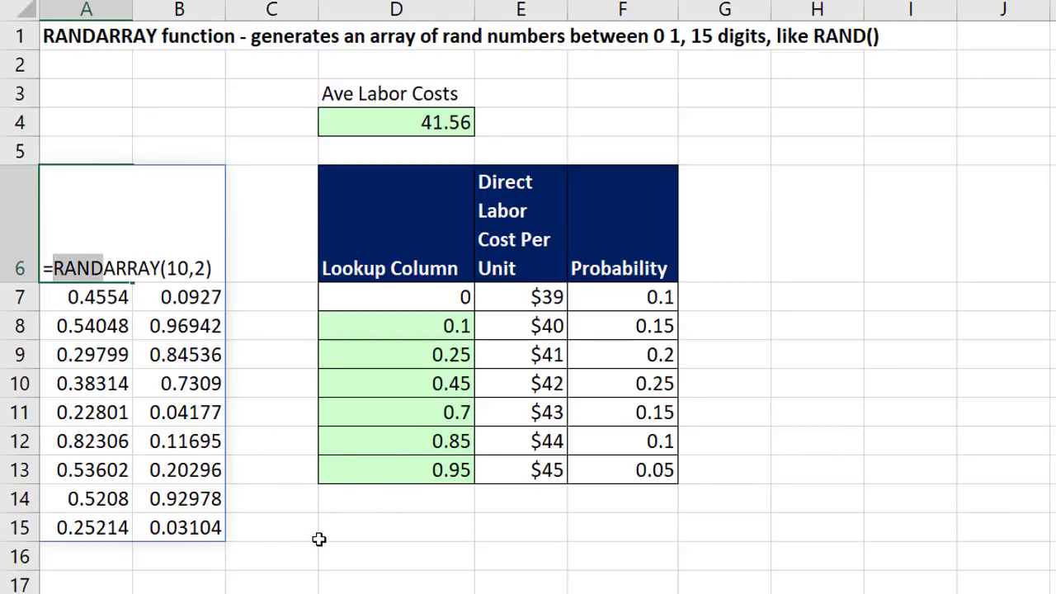
pyautogui.doubleClick(179, 268)
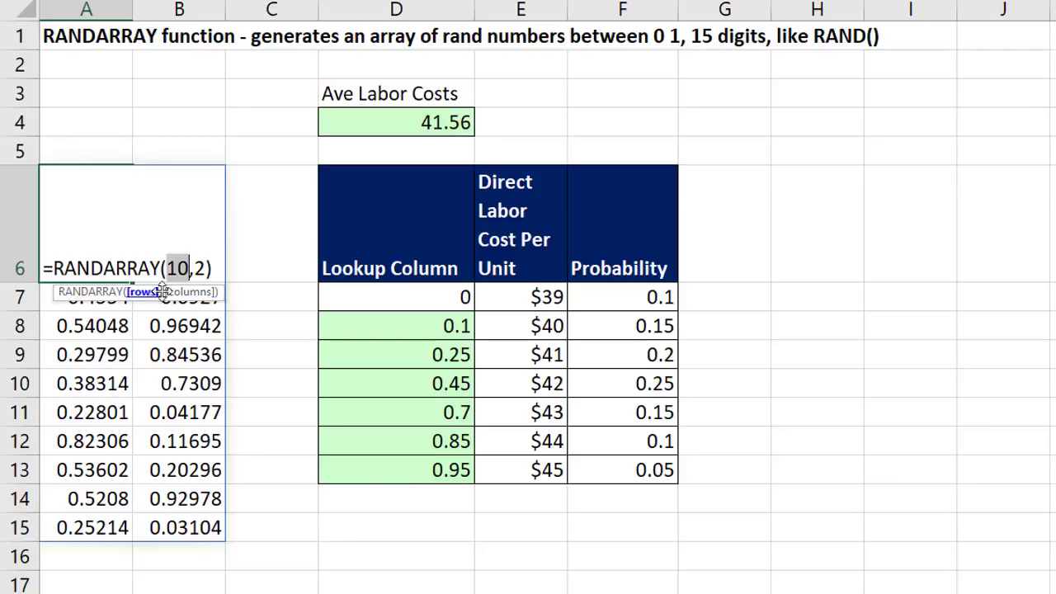
pyautogui.click(198, 302)
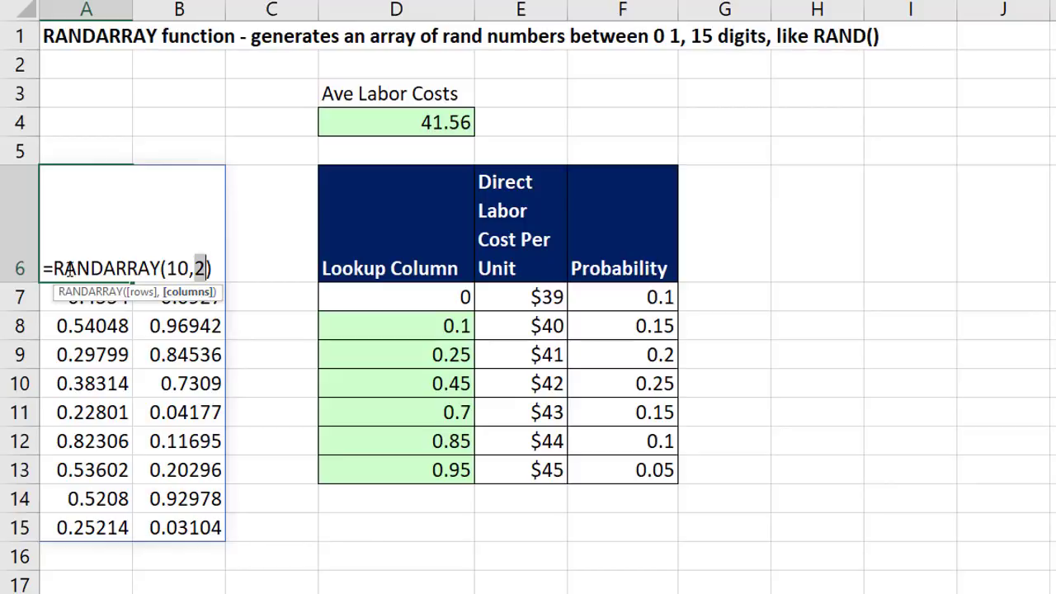
pyautogui.press('Return')
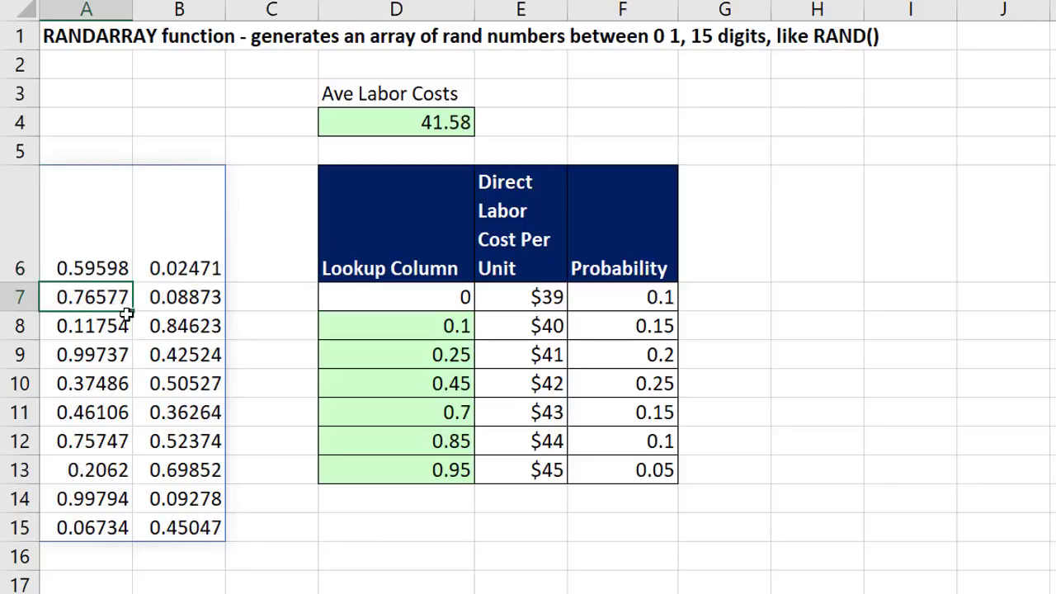
# Evaluate RANDARRAY(100) inside D4's AVERAGE(LOOKUP) formula with F9, then undo to restore it.
pyautogui.doubleClick(394, 126)
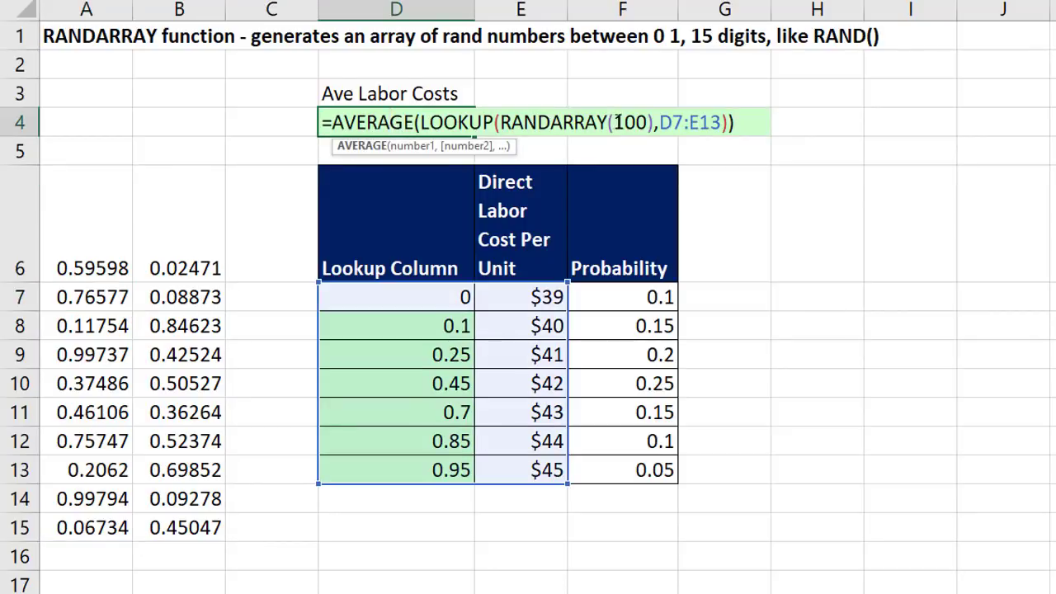
pyautogui.moveTo(615, 122); pyautogui.dragTo(650, 122)
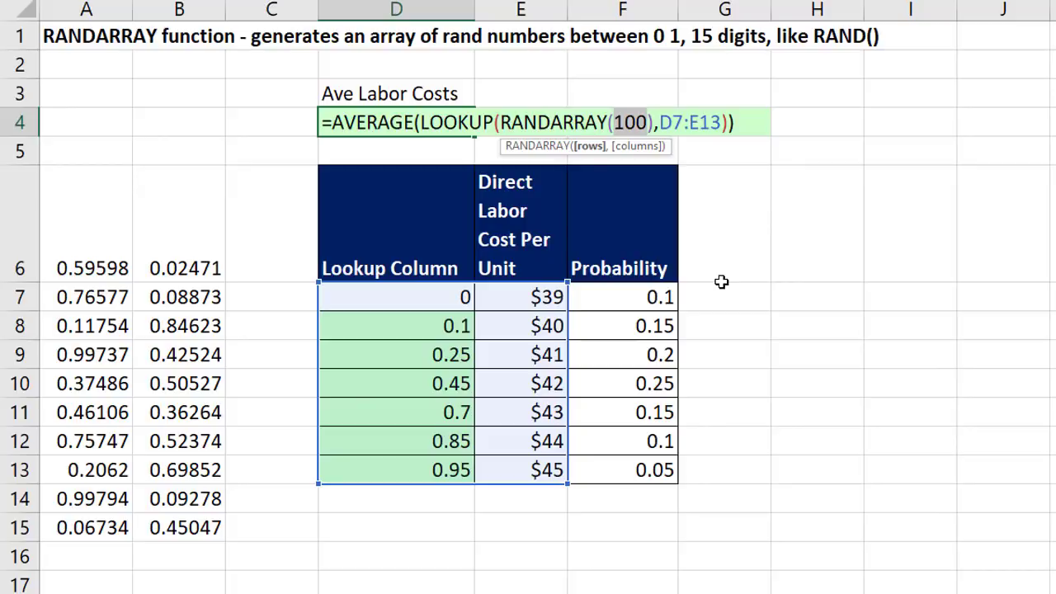
pyautogui.click(504, 122)
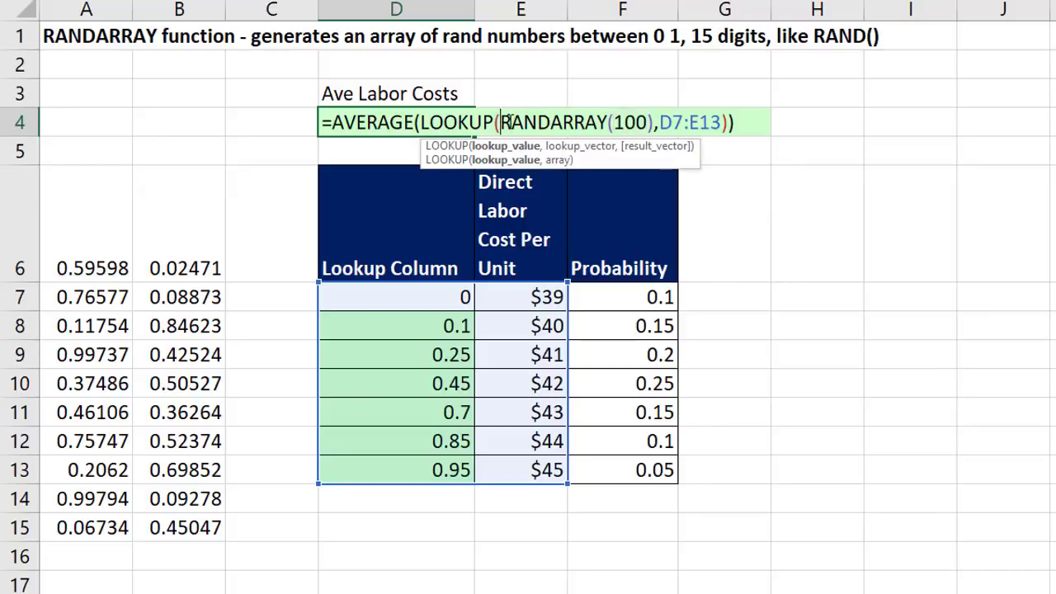
pyautogui.moveTo(502, 122); pyautogui.dragTo(654, 122)
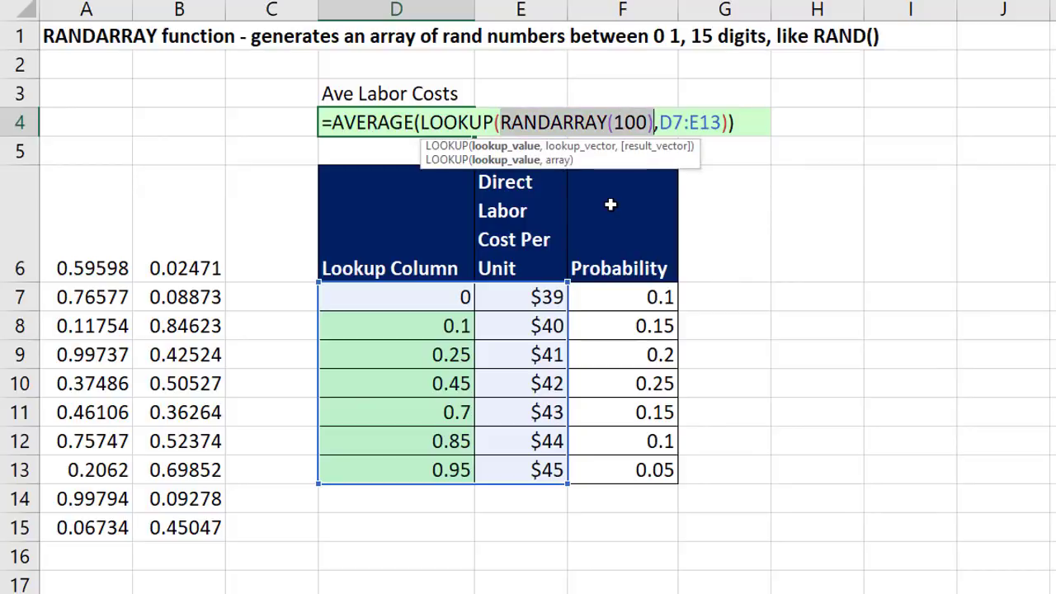
pyautogui.press('F9')
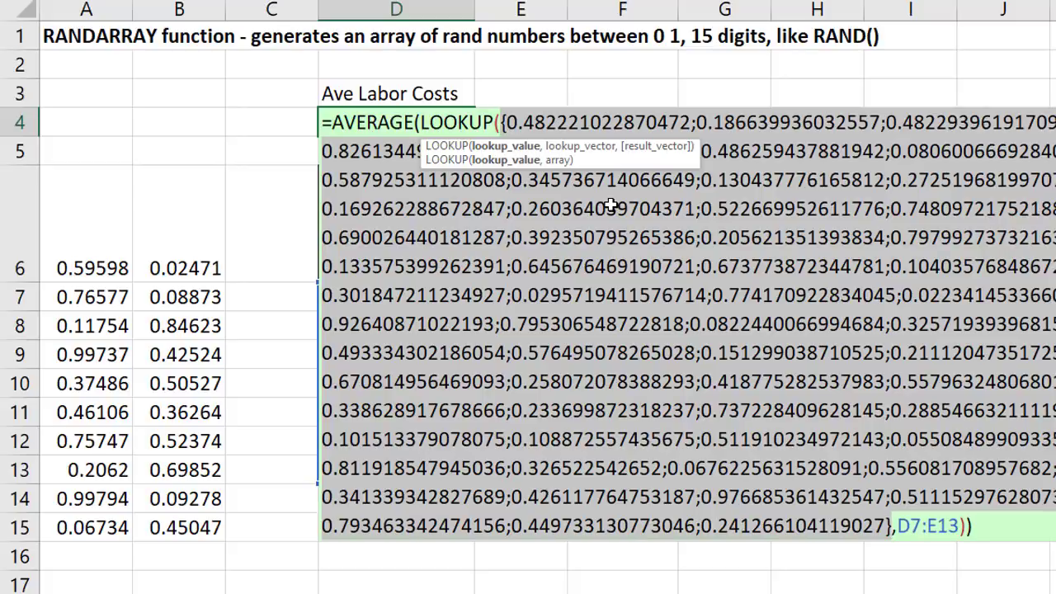
pyautogui.hotkey('ctrl', 'z')
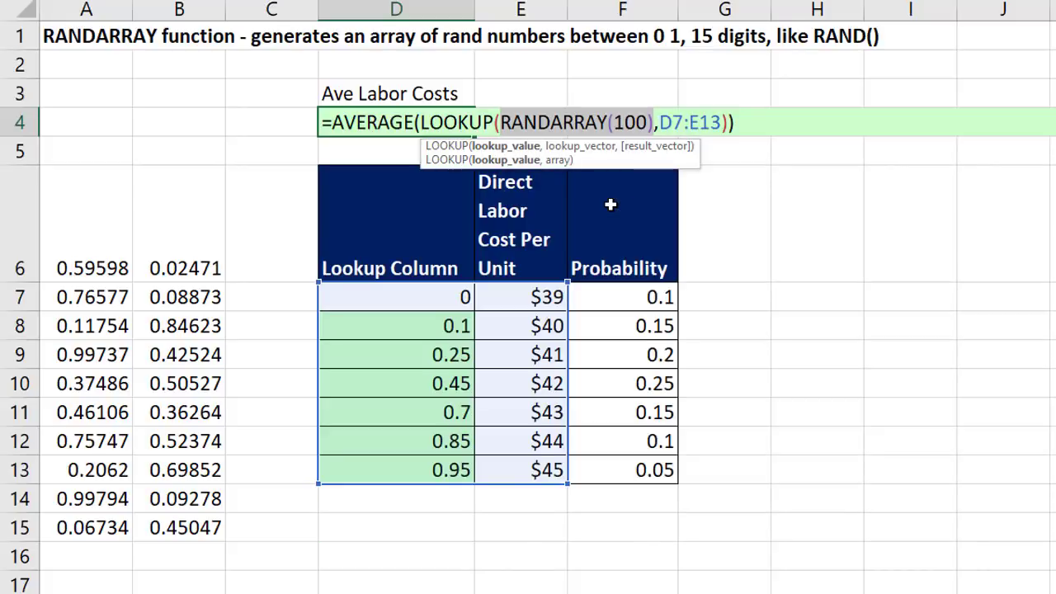
pyautogui.click(504, 122)
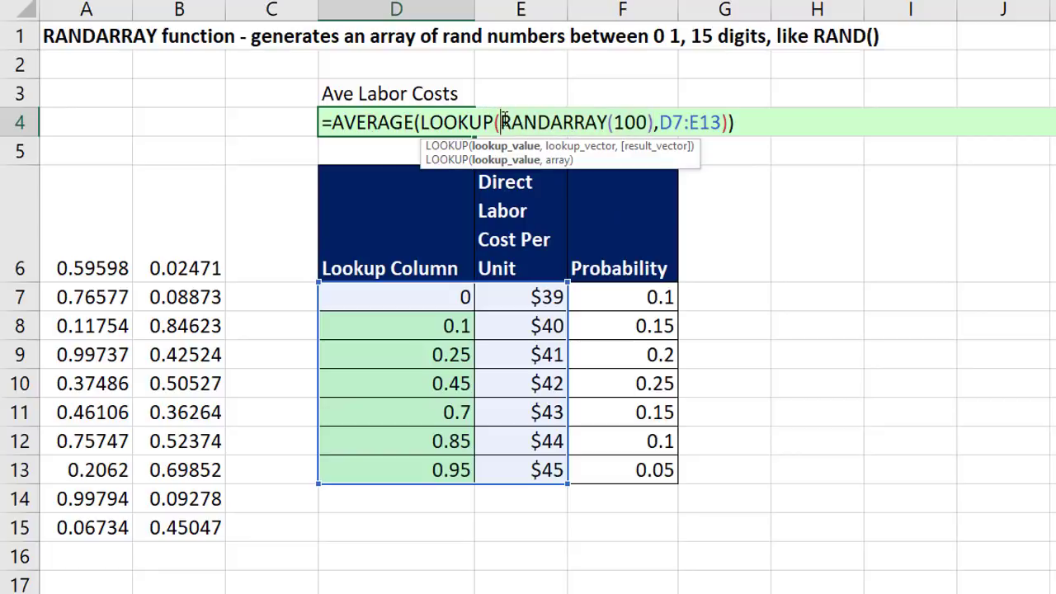